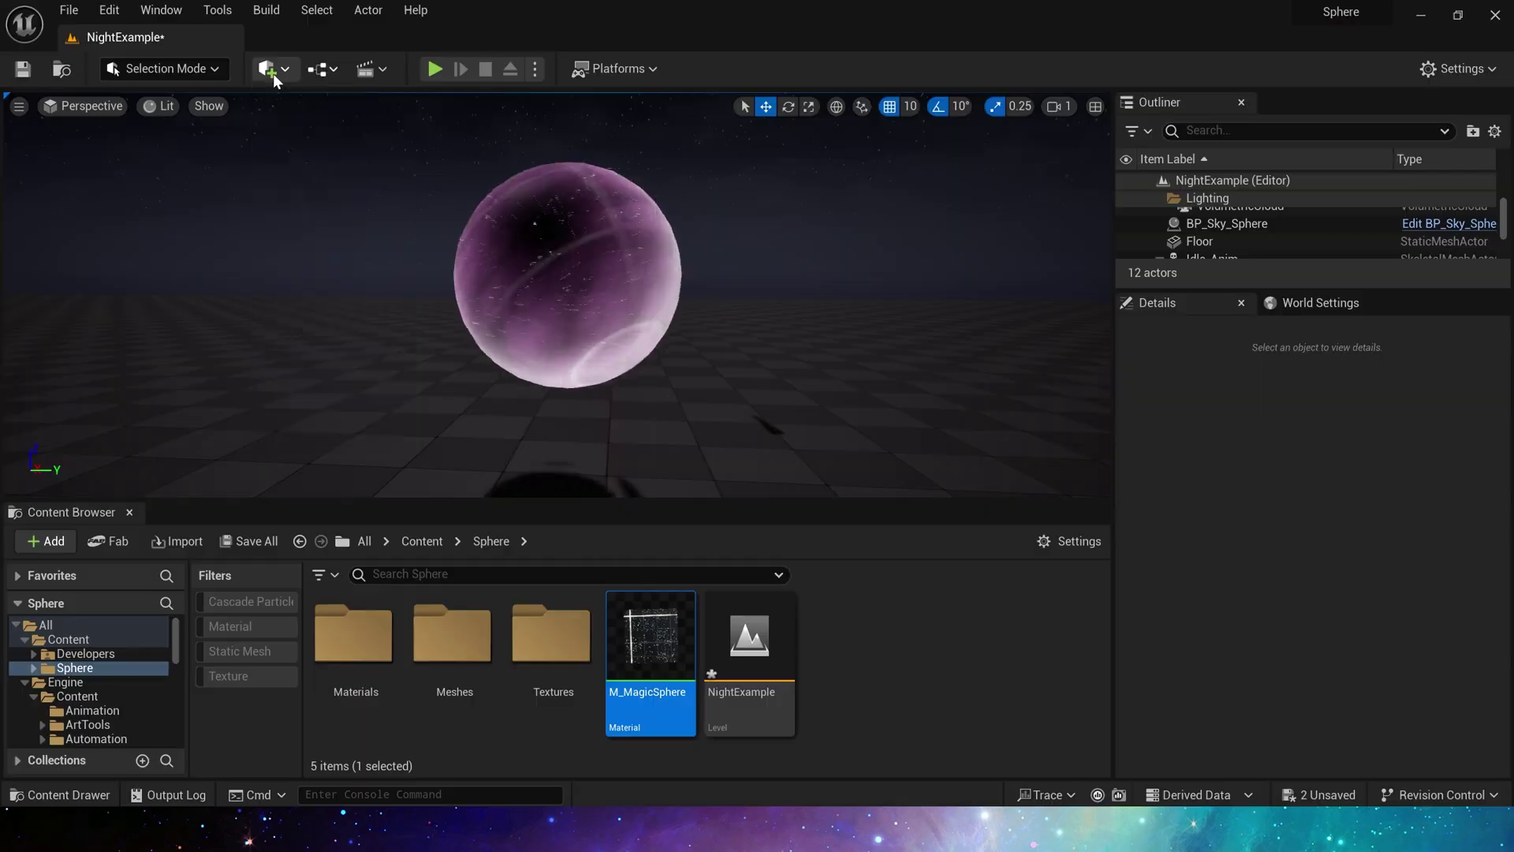
# - Add a Plane shape to the level and apply the M_MagicSphere material to it
pyautogui.click(270, 68)
pyautogui.moveTo(343, 264)
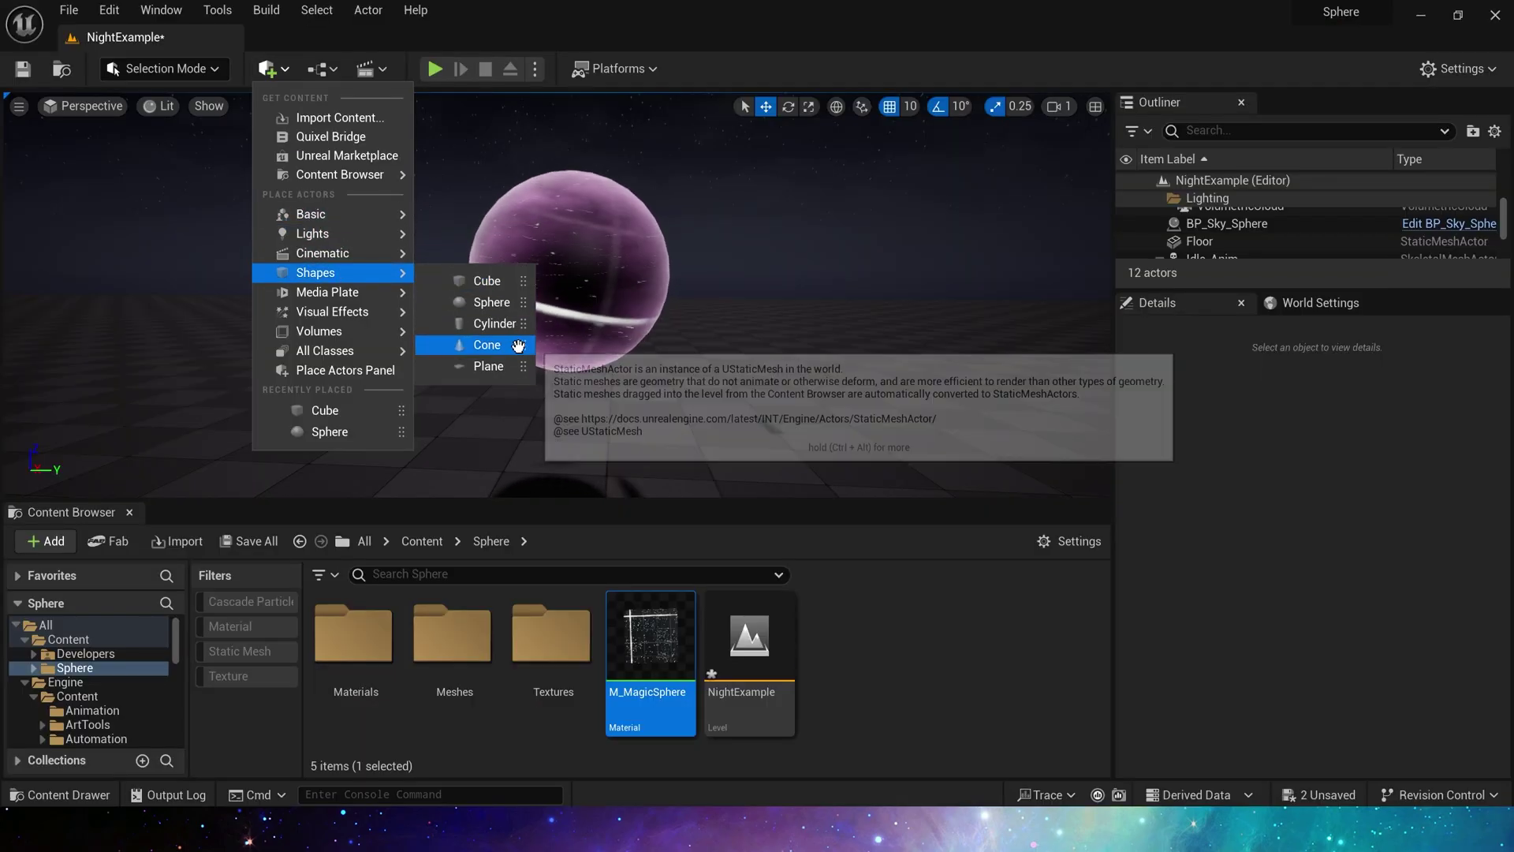
pyautogui.click(489, 364)
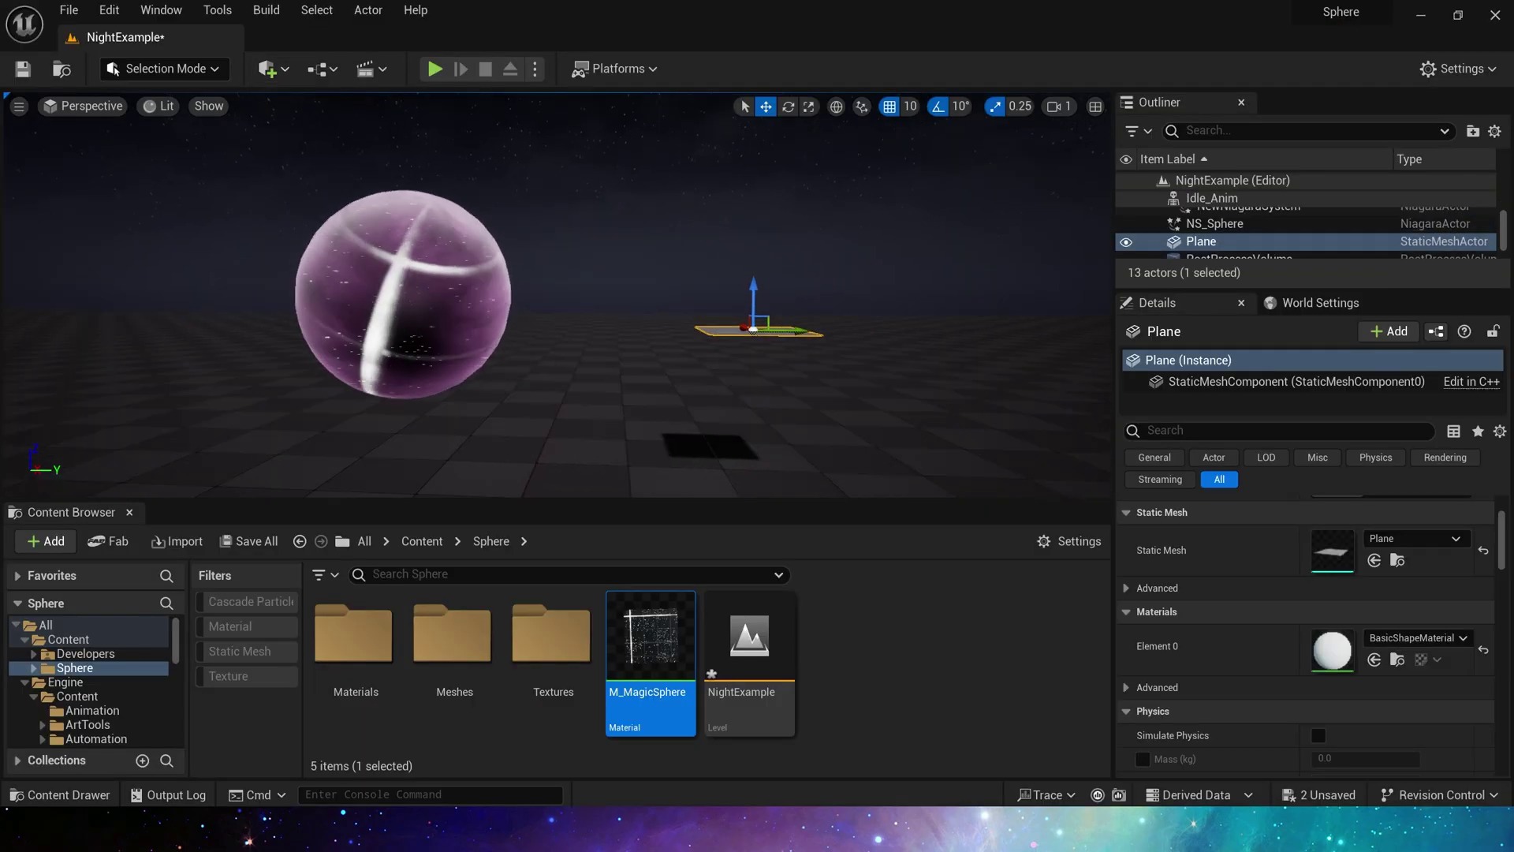
pyautogui.moveTo(650, 639); pyautogui.dragTo(750, 335)
# - Rotate the new plane so that it stands upright, and view its material from the front
pyautogui.moveTo(729, 271); pyautogui.dragTo(729, 315, button='right')
pyautogui.press('e')
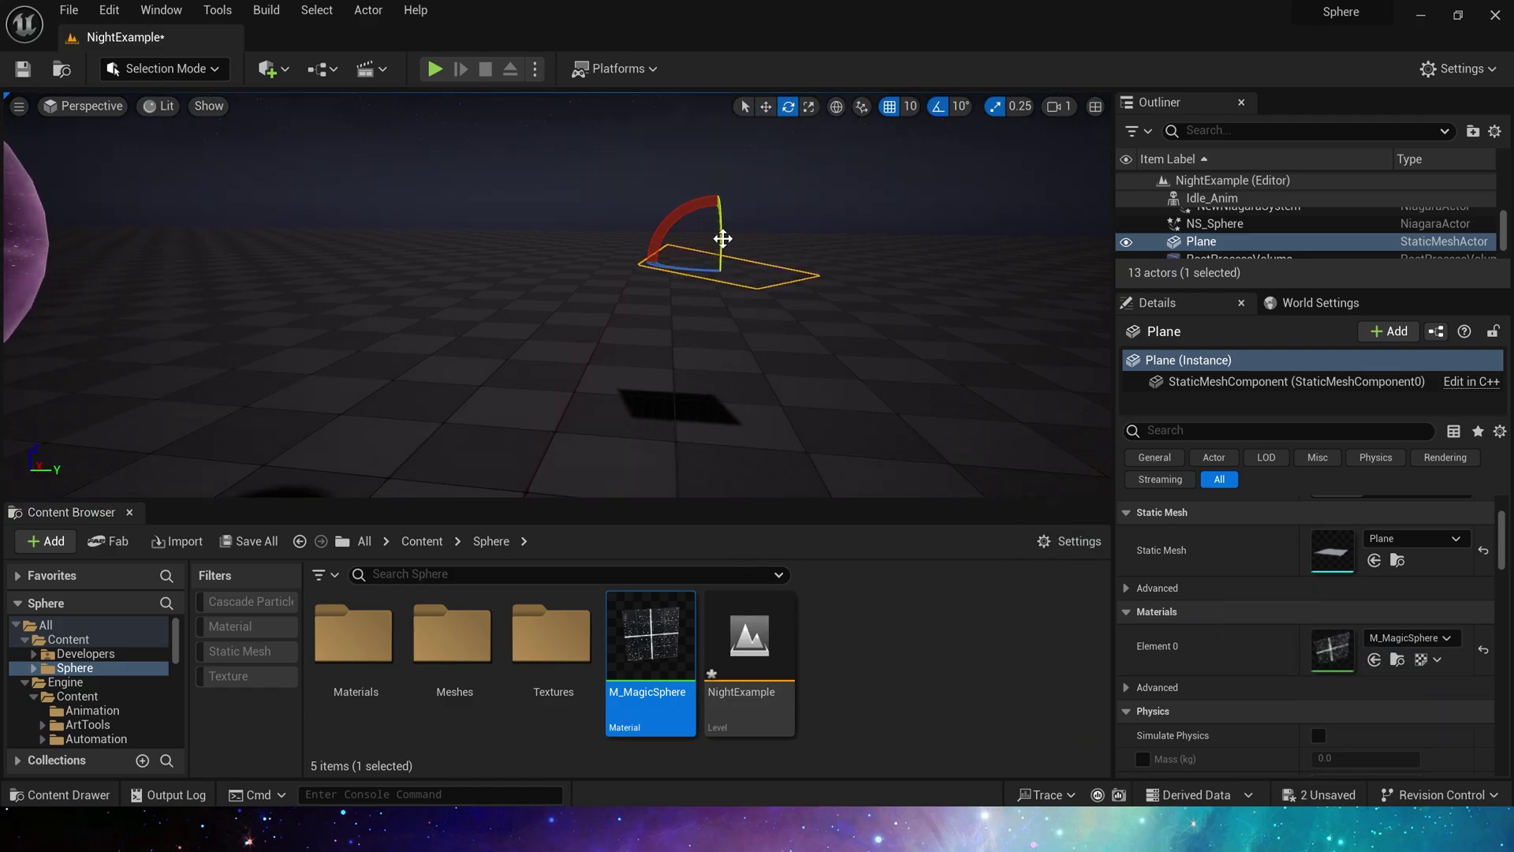
pyautogui.moveTo(720, 238); pyautogui.dragTo(716, 312)
pyautogui.click(836, 206)
pyautogui.moveTo(836, 207)
pyautogui.mouseDown(button='right')
pyautogui.moveTo(804, 221)
pyautogui.moveTo(836, 189)
pyautogui.mouseUp(button='right')
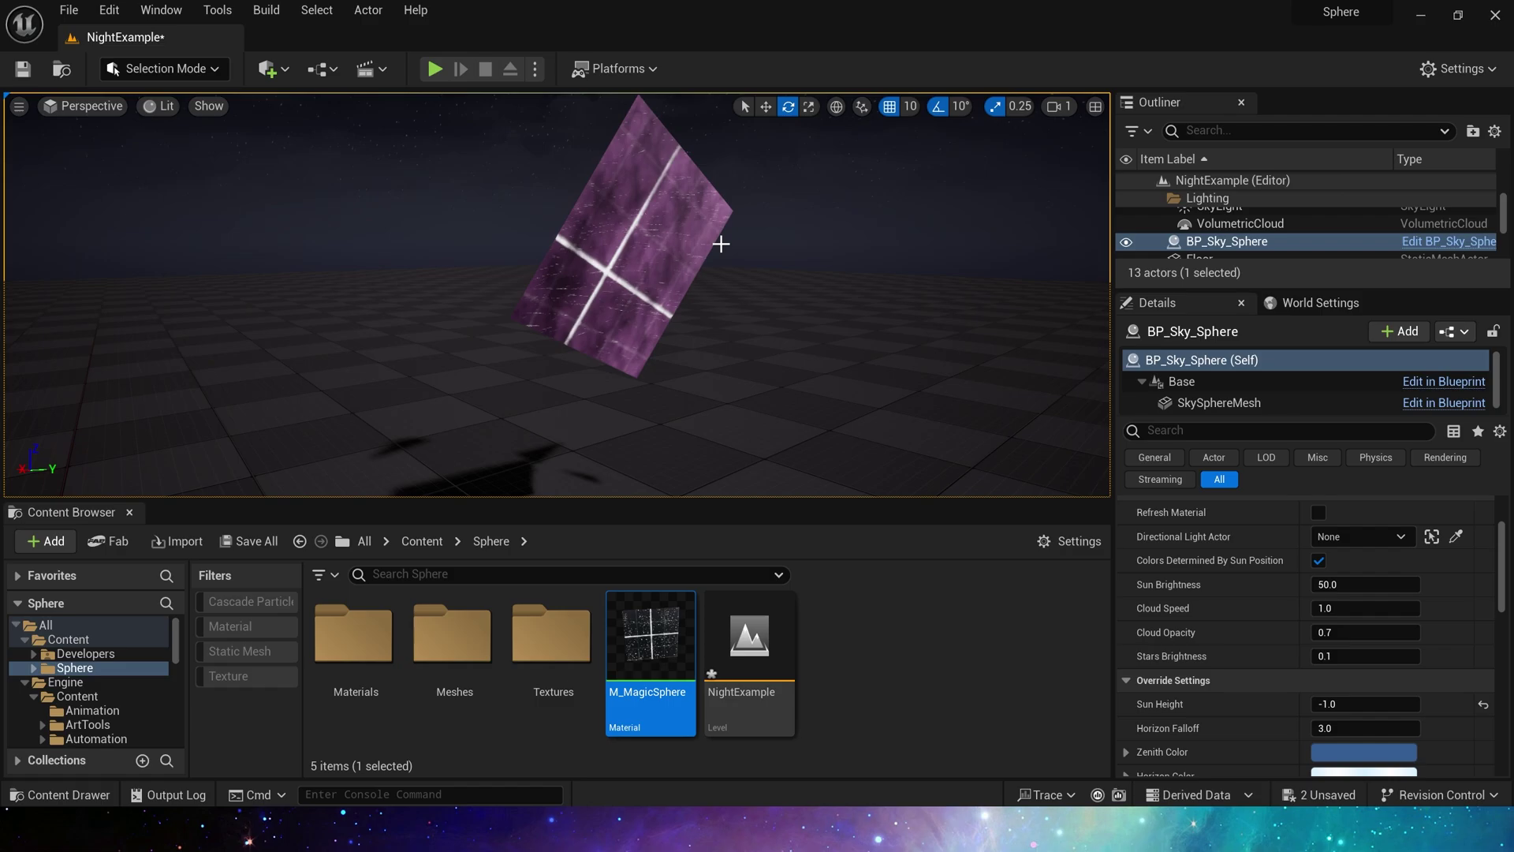
# - Select the sphere in the level and open its M_MagicSphere material for editing
pyautogui.click(630, 323)
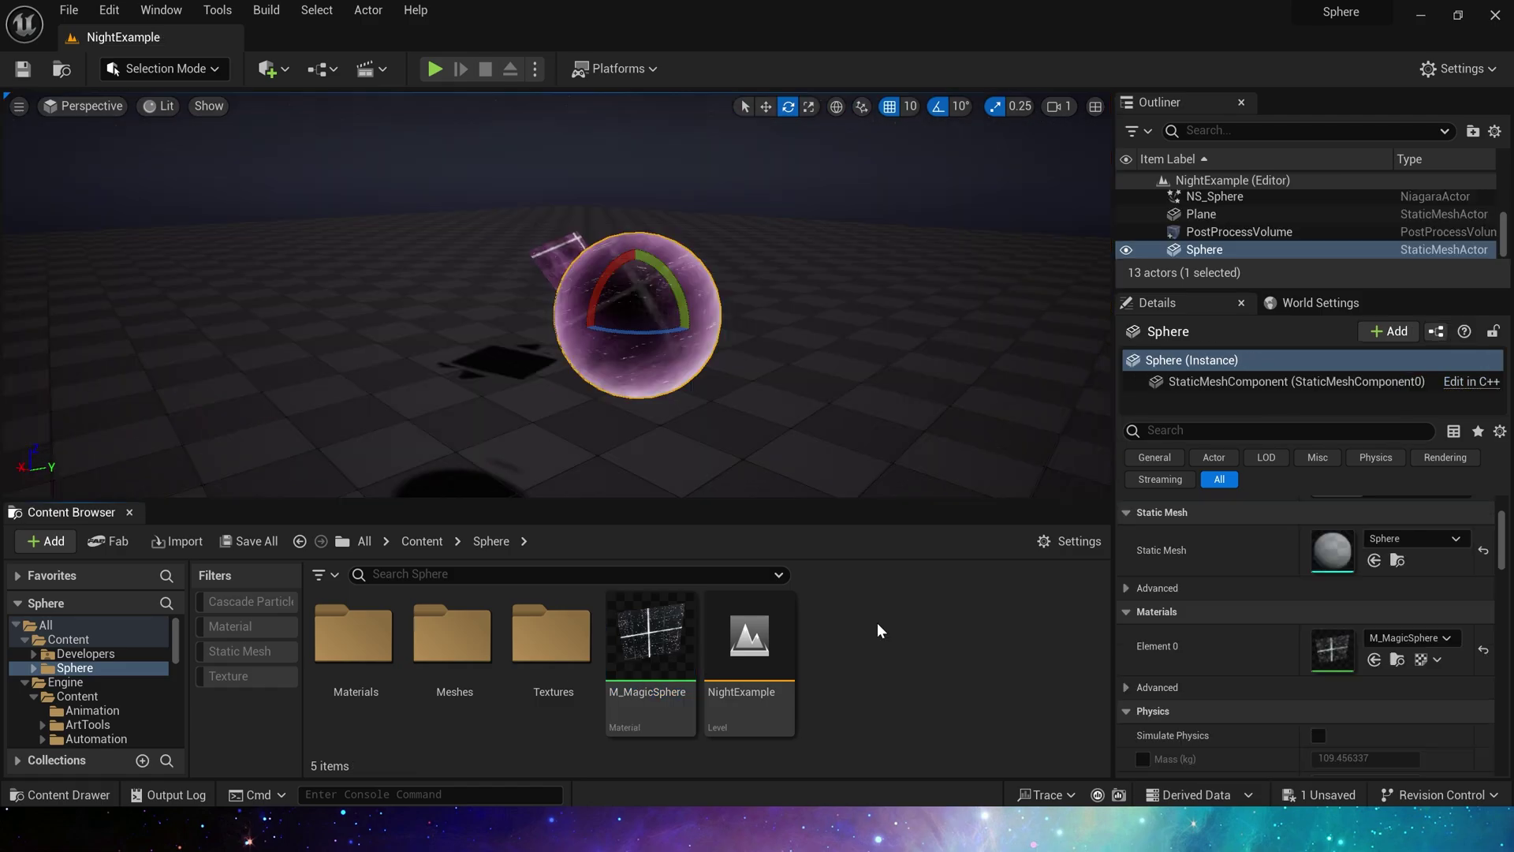
pyautogui.doubleClick(651, 639)
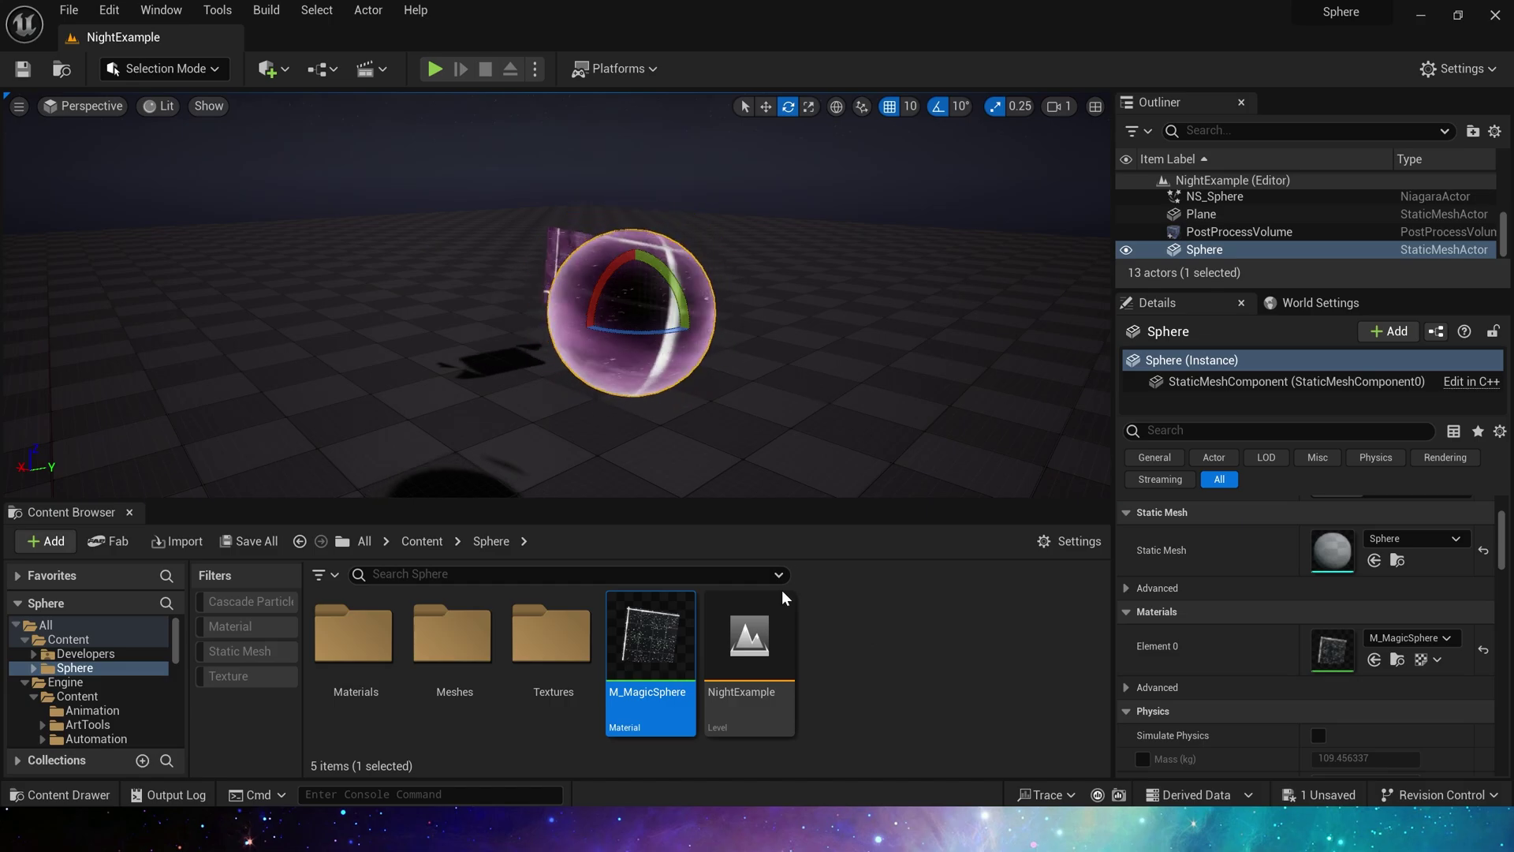
pyautogui.doubleClick(650, 639)
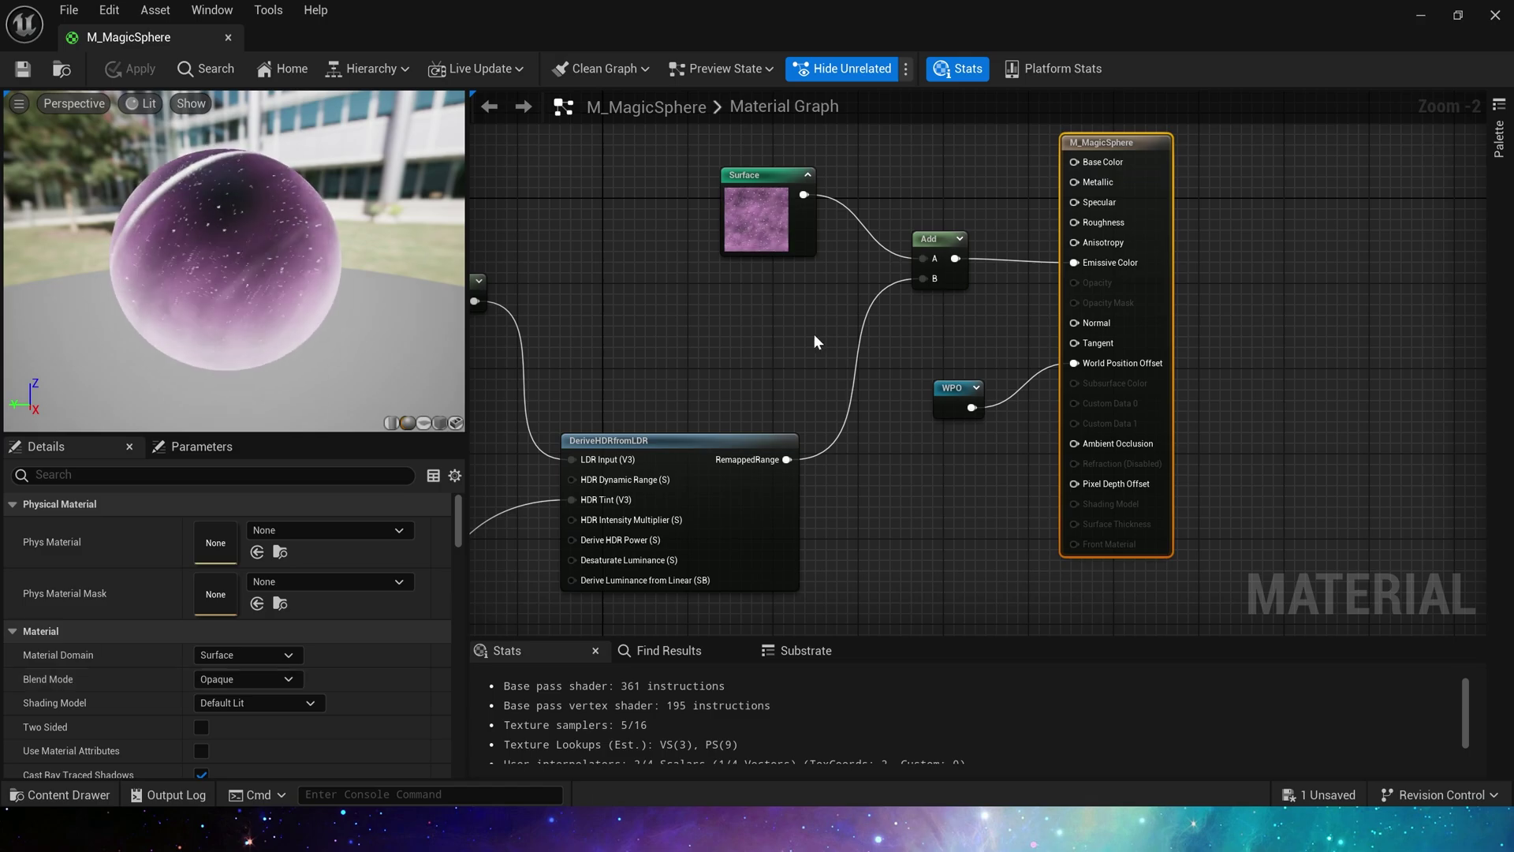
# - Examine the Surface, Add and WPO nodes that feed the material's Emissive Color and World Position Offset
pyautogui.scroll(-2, 978, 352)
pyautogui.moveTo(946, 433); pyautogui.dragTo(806, 425, button='right')
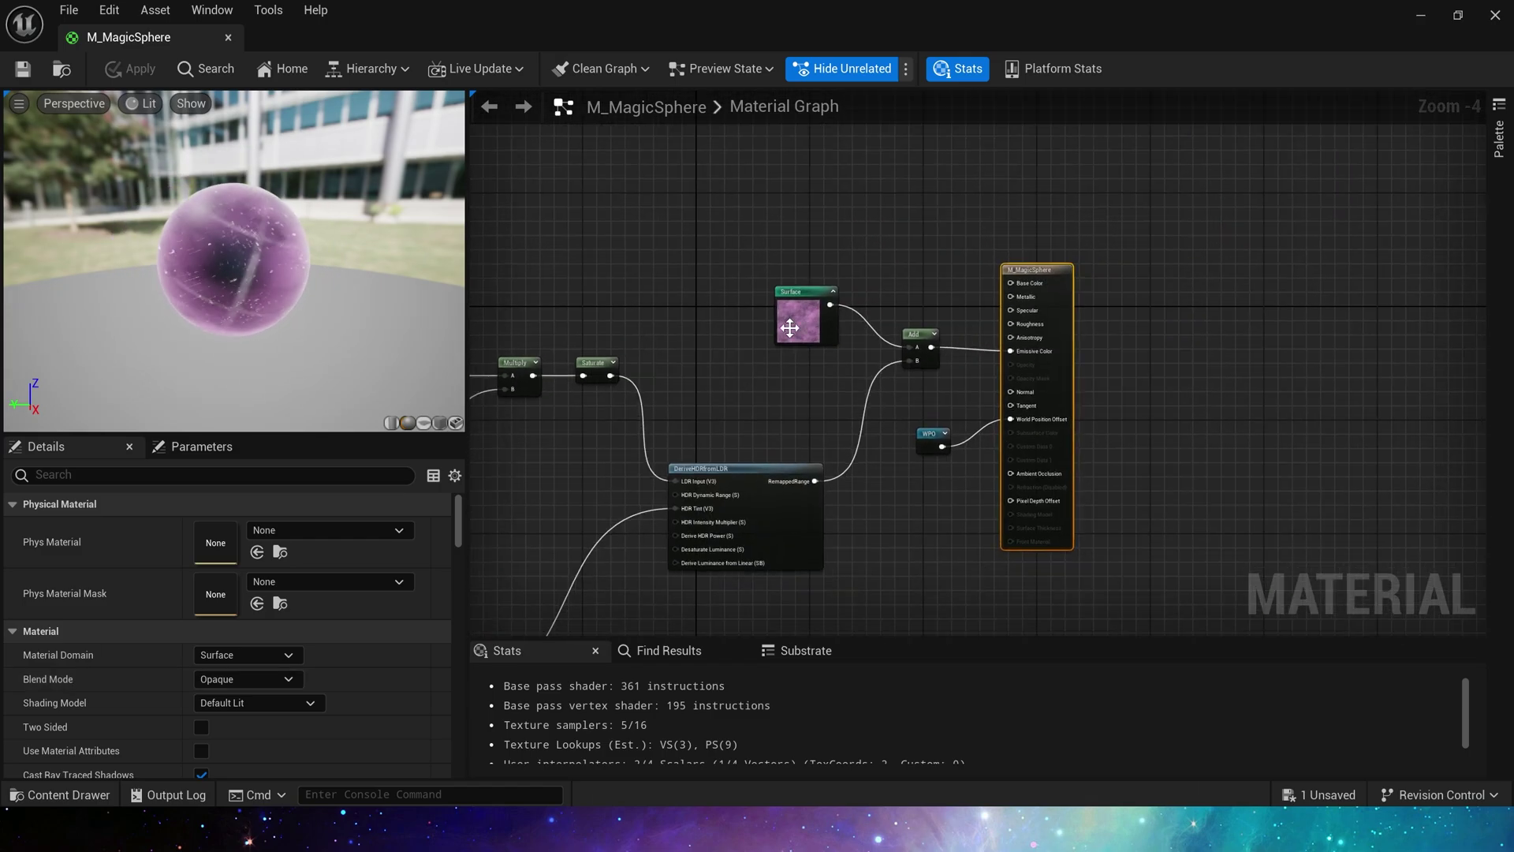
pyautogui.moveTo(757, 276); pyautogui.dragTo(963, 413)
pyautogui.scroll(2, 965, 413)
pyautogui.moveTo(832, 399); pyautogui.dragTo(943, 254)
pyautogui.scroll(2, 1005, 322)
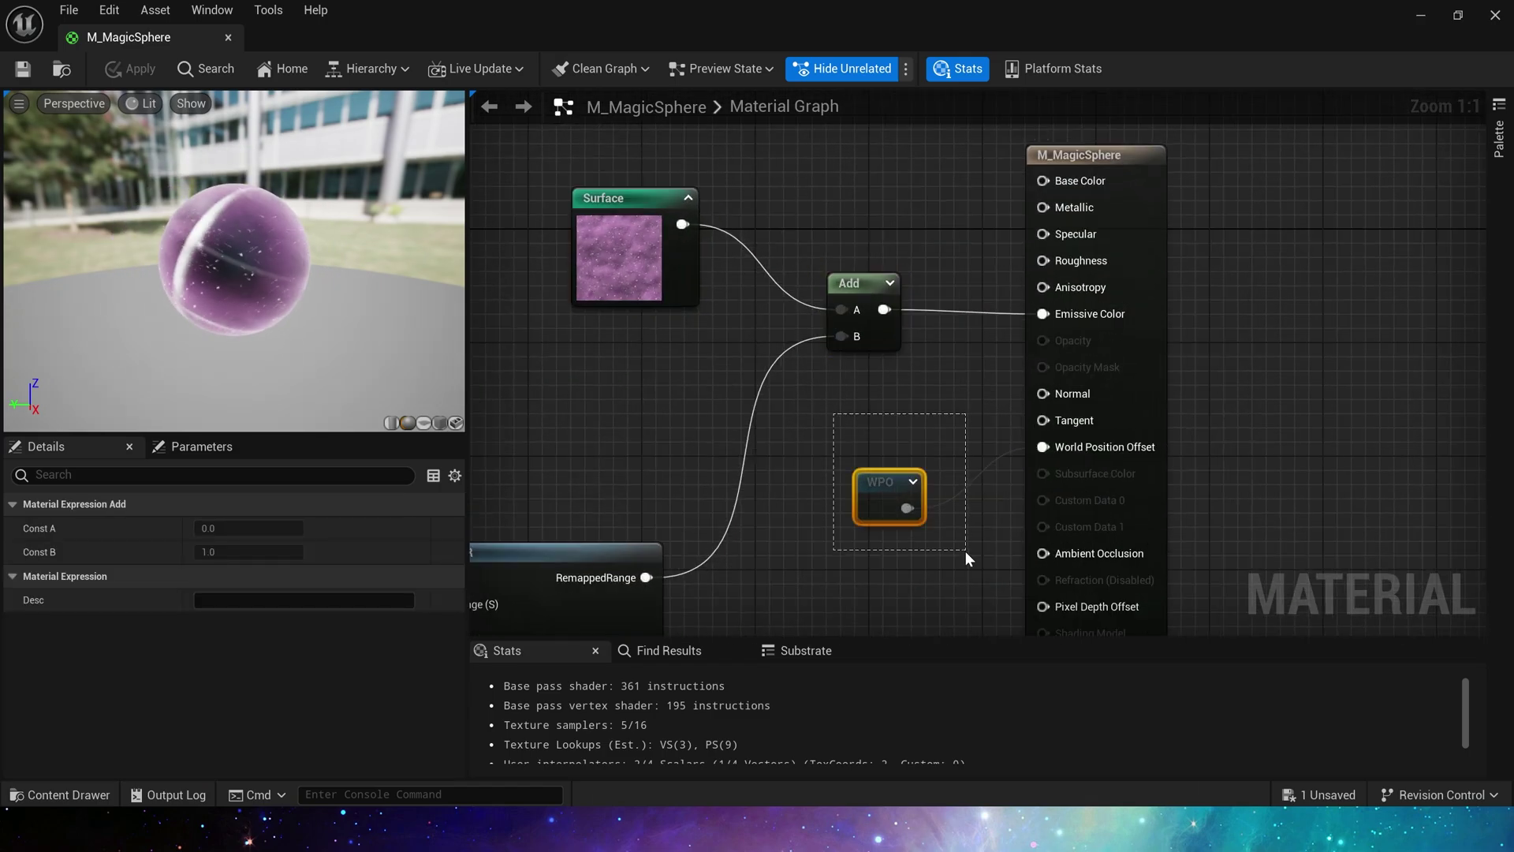
pyautogui.moveTo(965, 551); pyautogui.dragTo(967, 552)
pyautogui.click(925, 421)
pyautogui.moveTo(669, 409); pyautogui.dragTo(683, 362, button='right')
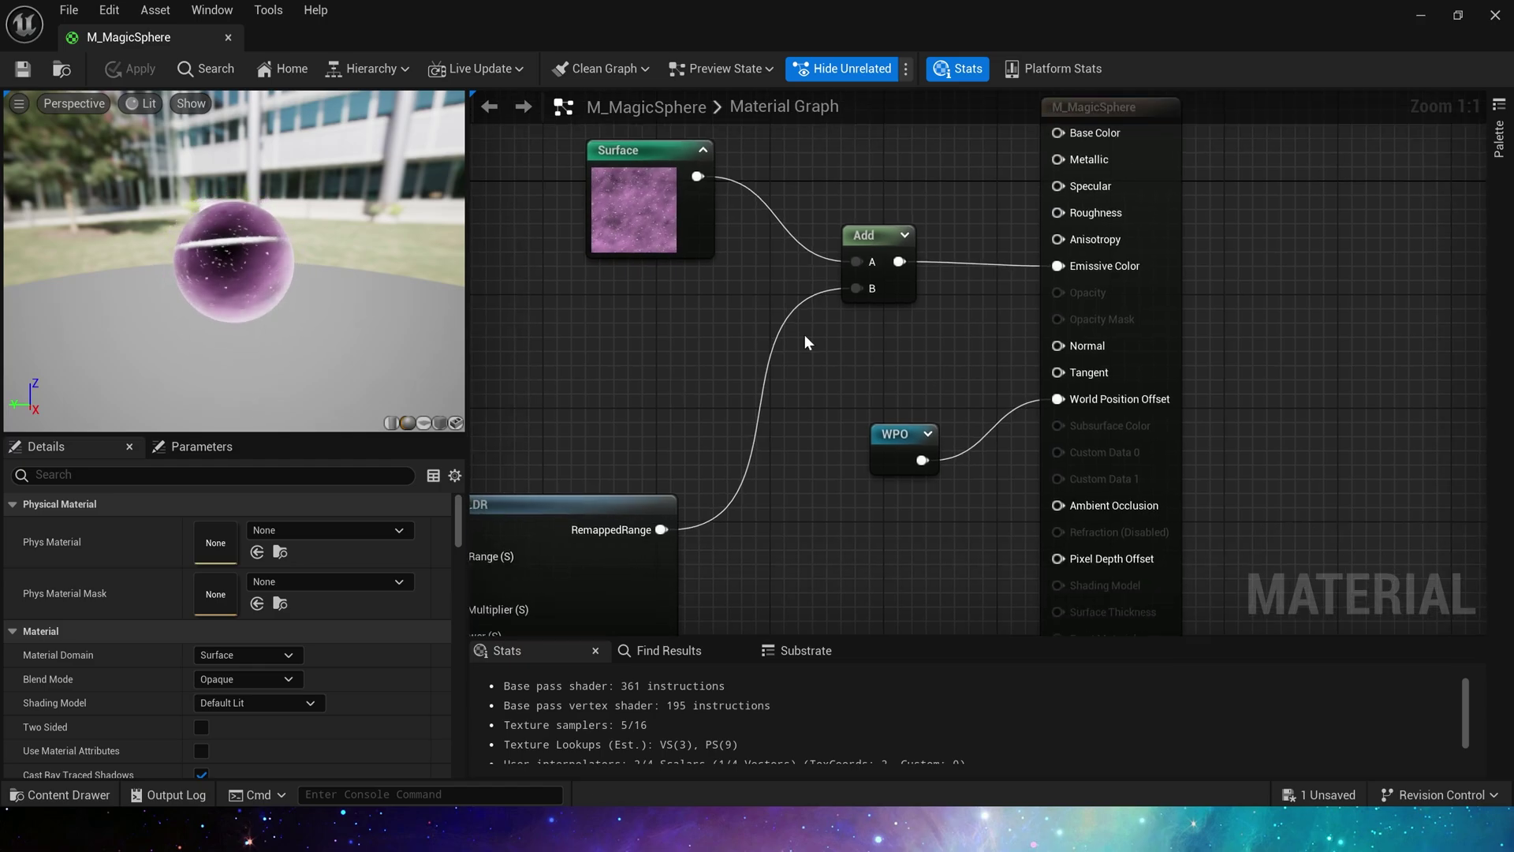
# - Go to the declaration of the WPO reroute and bring its RotateAboutAxis branch into view
pyautogui.doubleClick(901, 442)
pyautogui.scroll(-3, 736, 353)
pyautogui.moveTo(827, 475); pyautogui.dragTo(1055, 506, button='right')
pyautogui.click(1049, 513)
pyautogui.moveTo(995, 295); pyautogui.dragTo(1072, 114, button='right')
pyautogui.scroll(3, 870, 330)
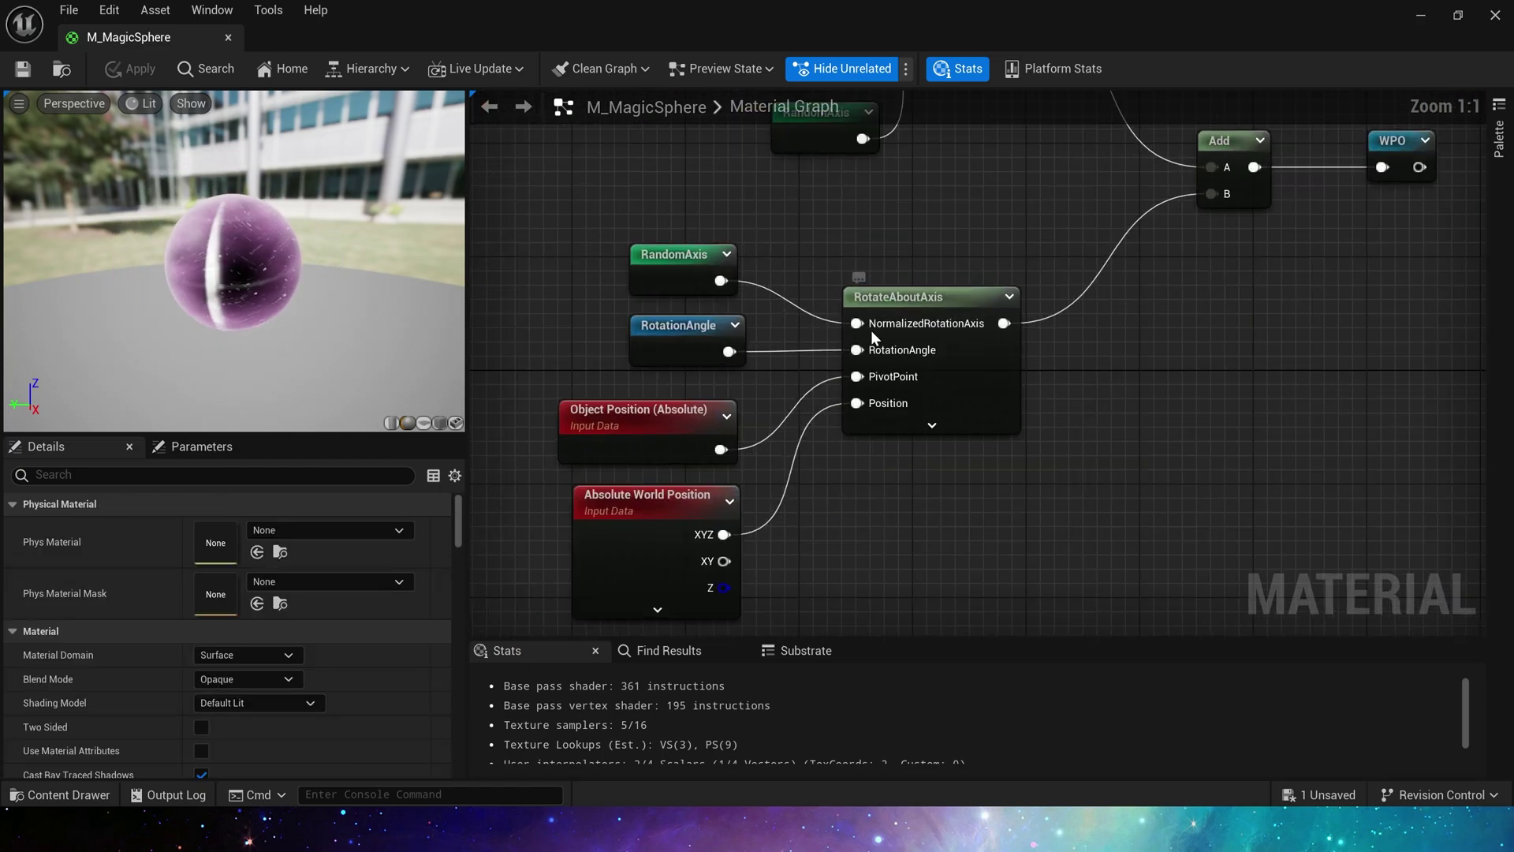
# - Examine the RotateAboutAxis node with its RandomAxis, RotationAngle, Object Position and Absolute World Position inputs
pyautogui.moveTo(1026, 228); pyautogui.dragTo(983, 297, button='right')
pyautogui.click(897, 372)
pyautogui.click(924, 339)
pyautogui.moveTo(764, 333); pyautogui.dragTo(600, 383)
pyautogui.moveTo(601, 383); pyautogui.dragTo(630, 293, button='right')
pyautogui.moveTo(573, 335); pyautogui.dragTo(803, 415)
pyautogui.moveTo(548, 423); pyautogui.dragTo(800, 591)
pyautogui.click(852, 523)
pyautogui.scroll(-2, 1110, 196)
# - Go to the RandomAxis reroute declaration and trace its Lerp and Sine network back to the start
pyautogui.moveTo(1110, 196); pyautogui.dragTo(1025, 404, button='right')
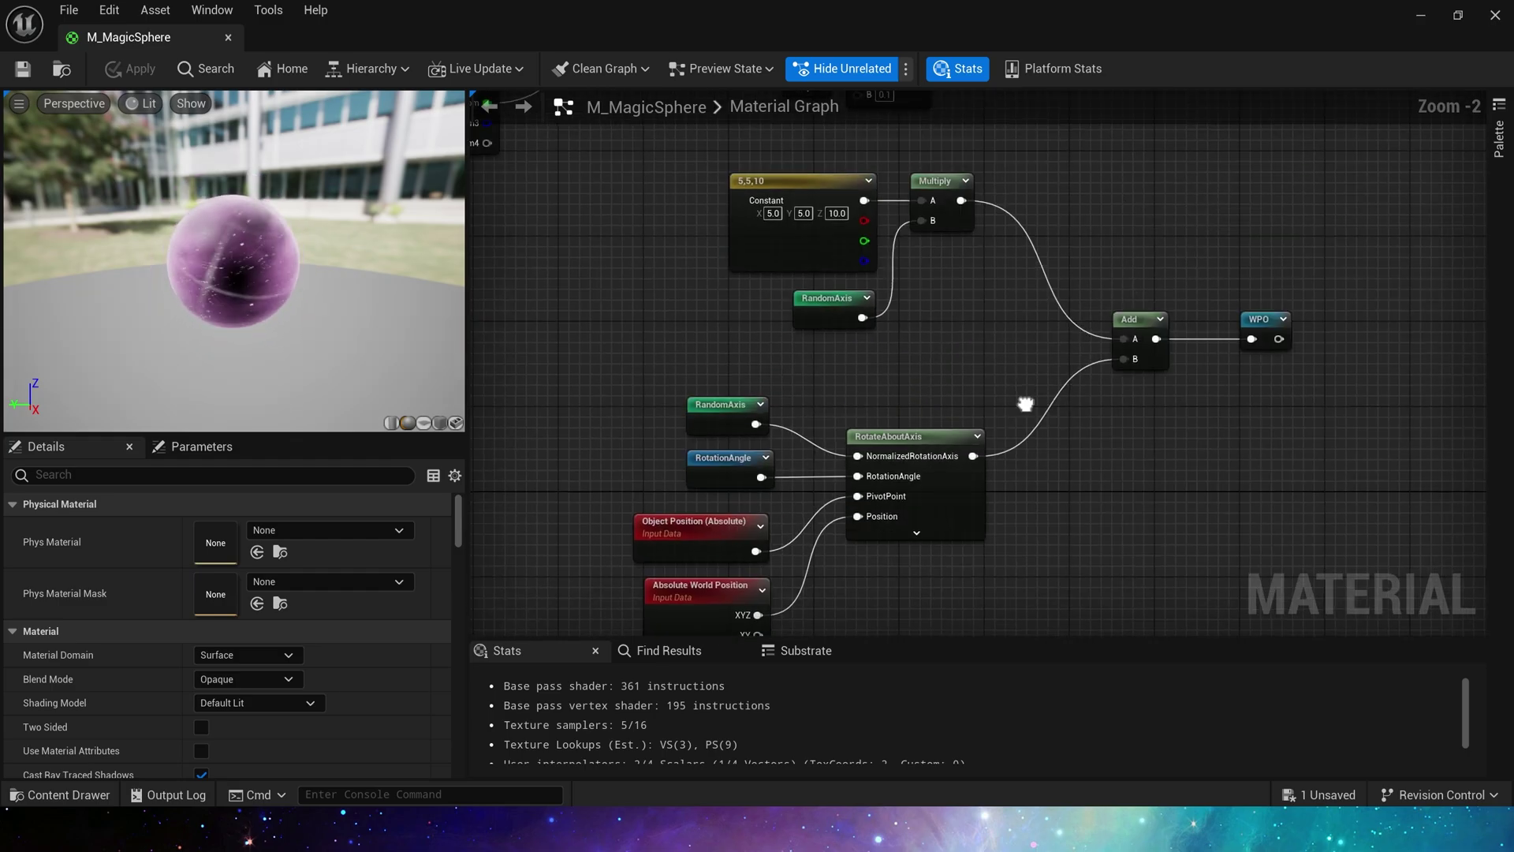
pyautogui.scroll(2, 821, 369)
pyautogui.doubleClick(671, 419)
pyautogui.scroll(-2, 886, 399)
pyautogui.moveTo(885, 399); pyautogui.dragTo(1183, 467, button='right')
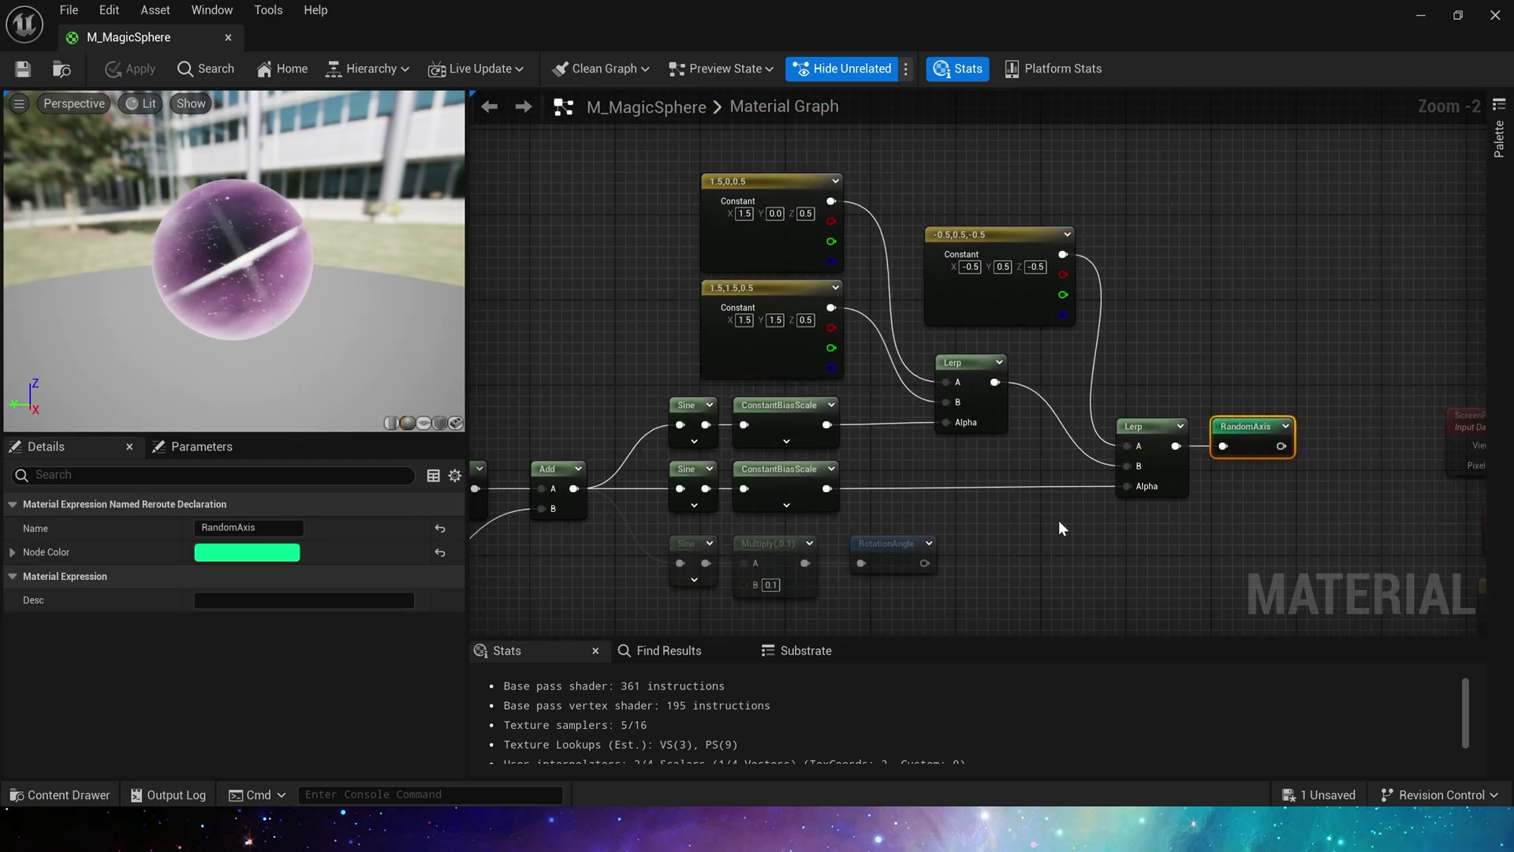
pyautogui.click(1058, 519)
pyautogui.moveTo(1058, 518); pyautogui.dragTo(1272, 388, button='right')
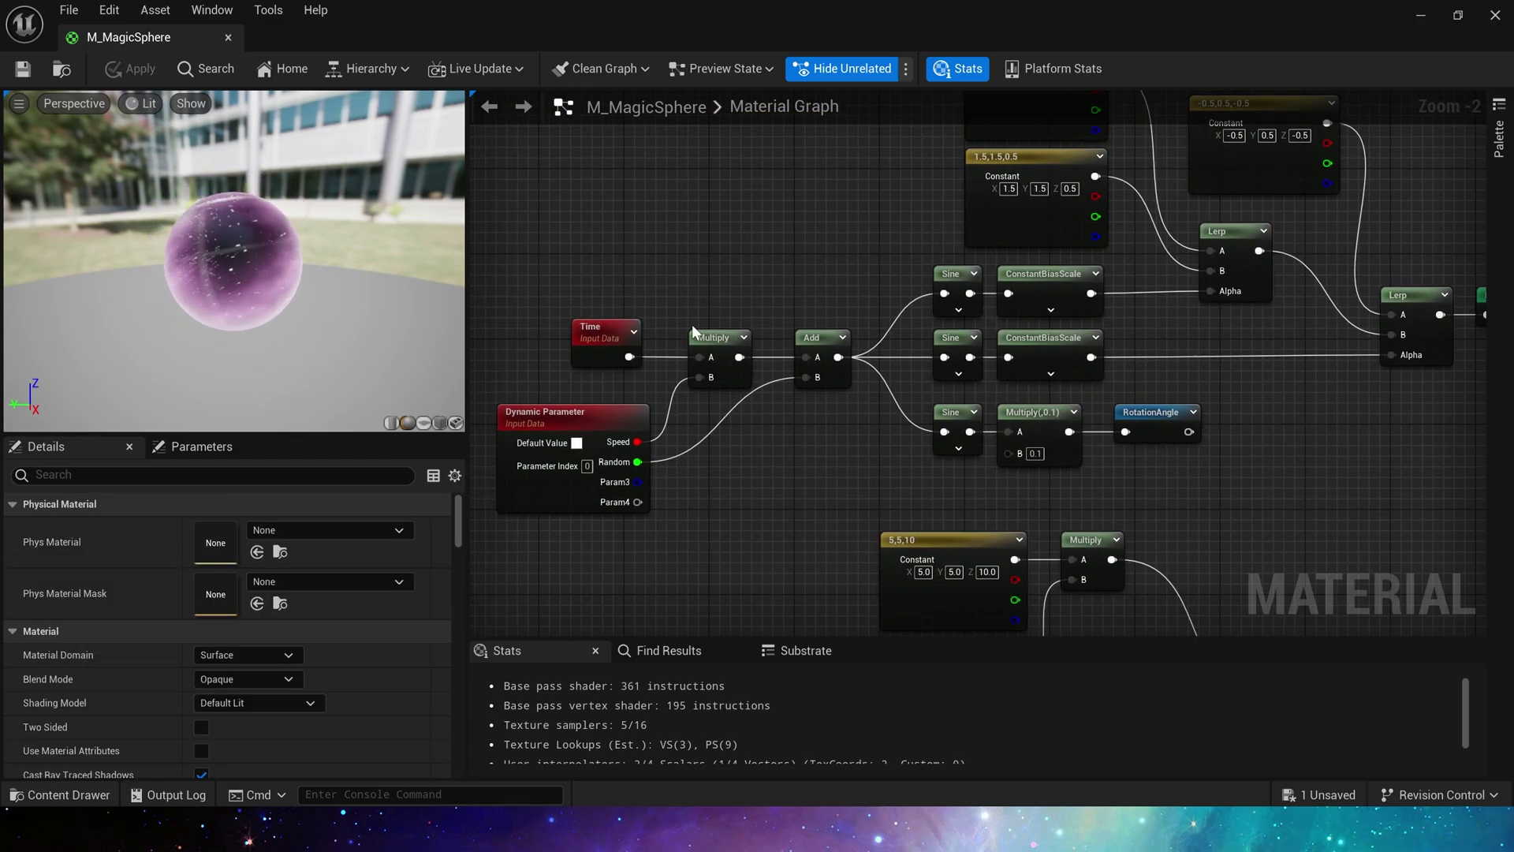
# - Examine how Time is multiplied by the Dynamic Parameter's Speed and offset by its Random output
pyautogui.scroll(2, 693, 347)
pyautogui.moveTo(777, 394); pyautogui.dragTo(777, 394)
pyautogui.click(537, 390)
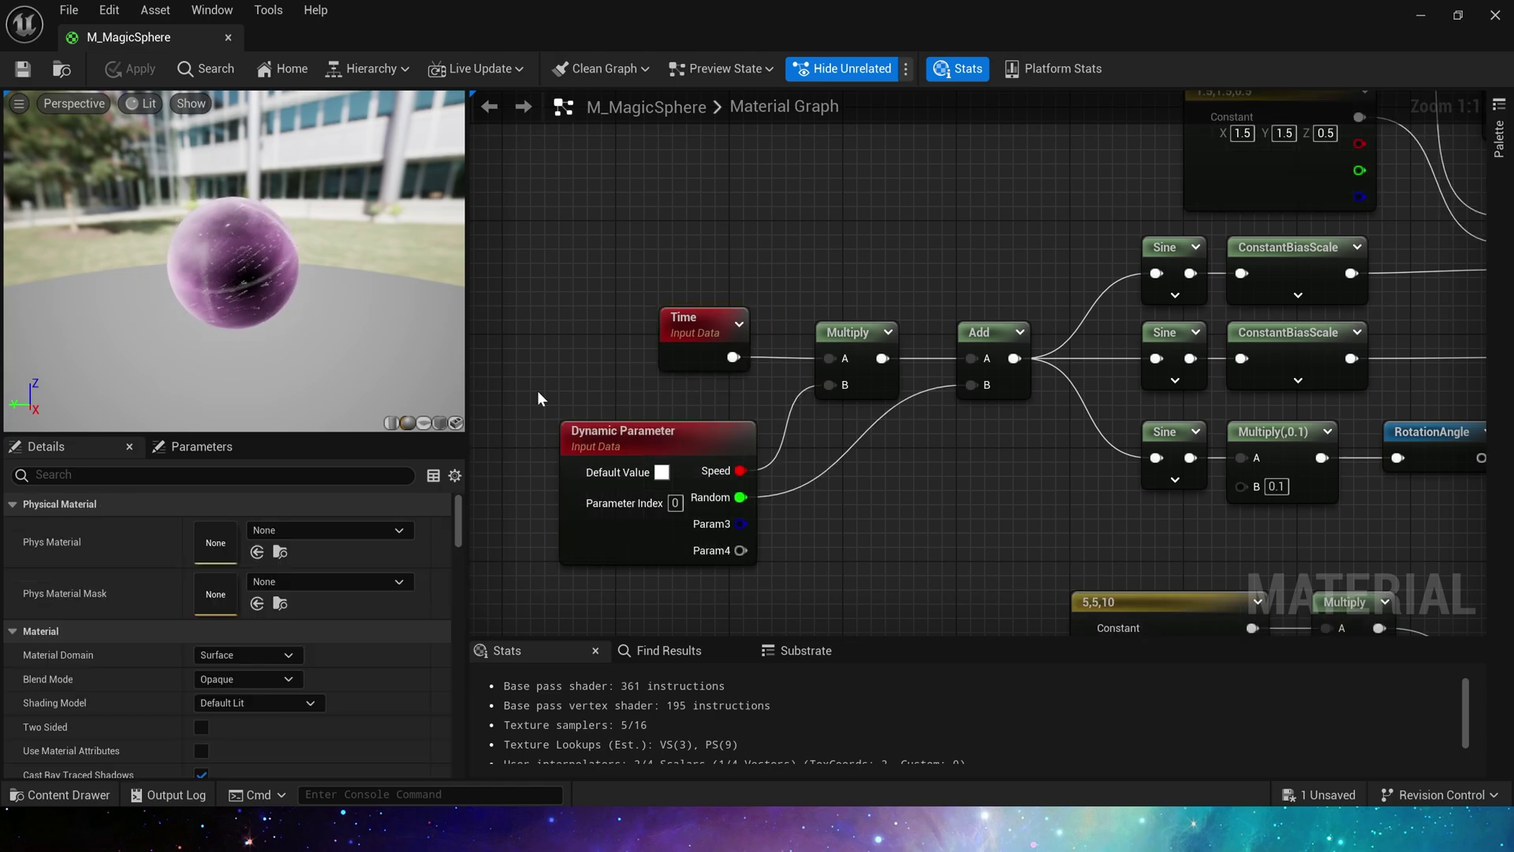
pyautogui.moveTo(814, 581); pyautogui.dragTo(786, 580)
pyautogui.click(784, 580)
pyautogui.click(836, 379)
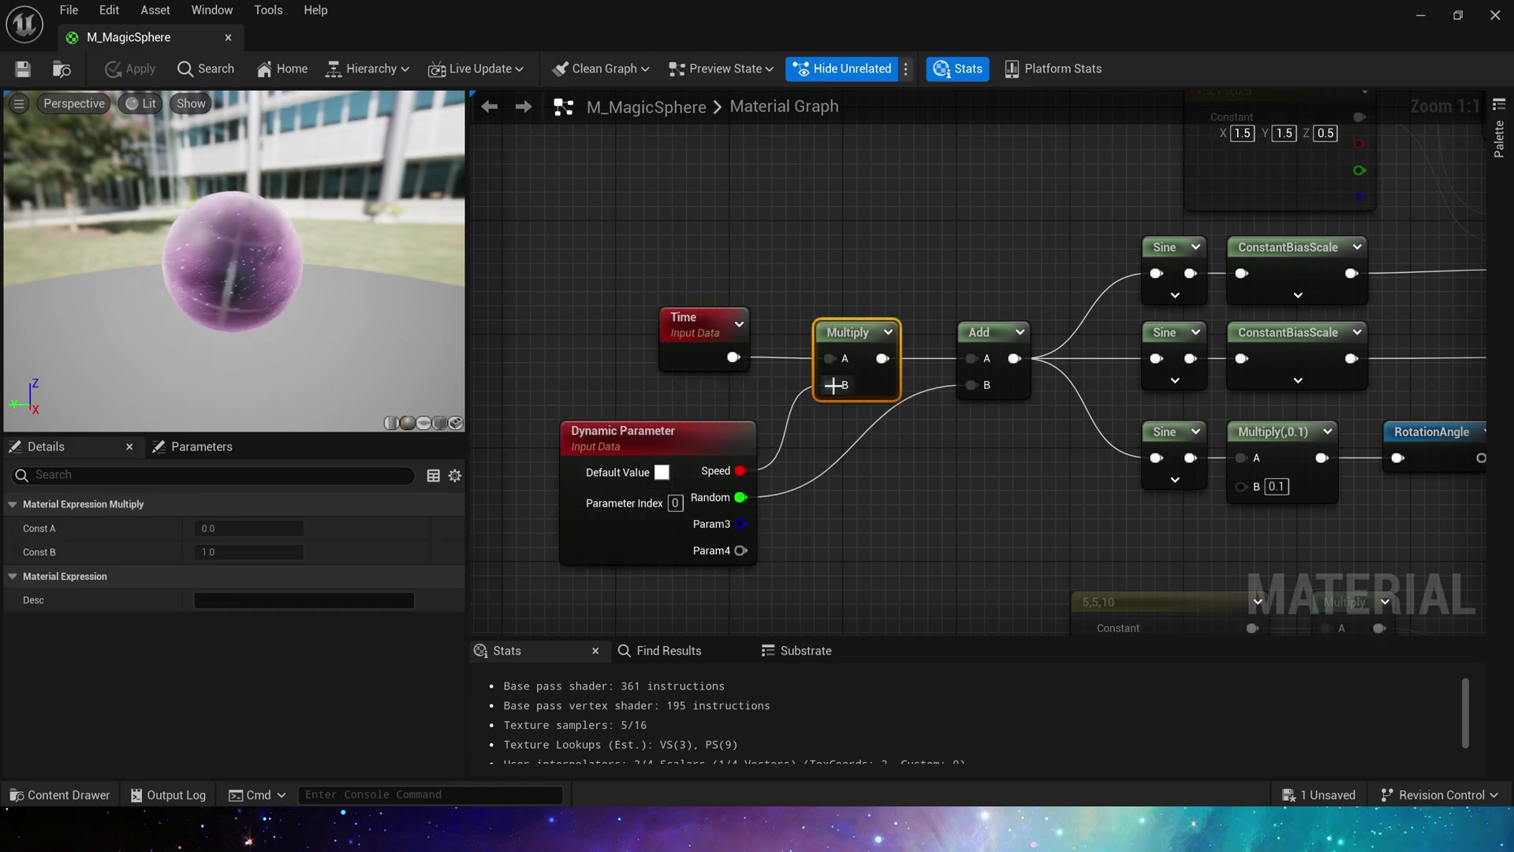
pyautogui.click(987, 372)
pyautogui.moveTo(928, 469); pyautogui.dragTo(669, 494, button='right')
pyautogui.click(766, 496)
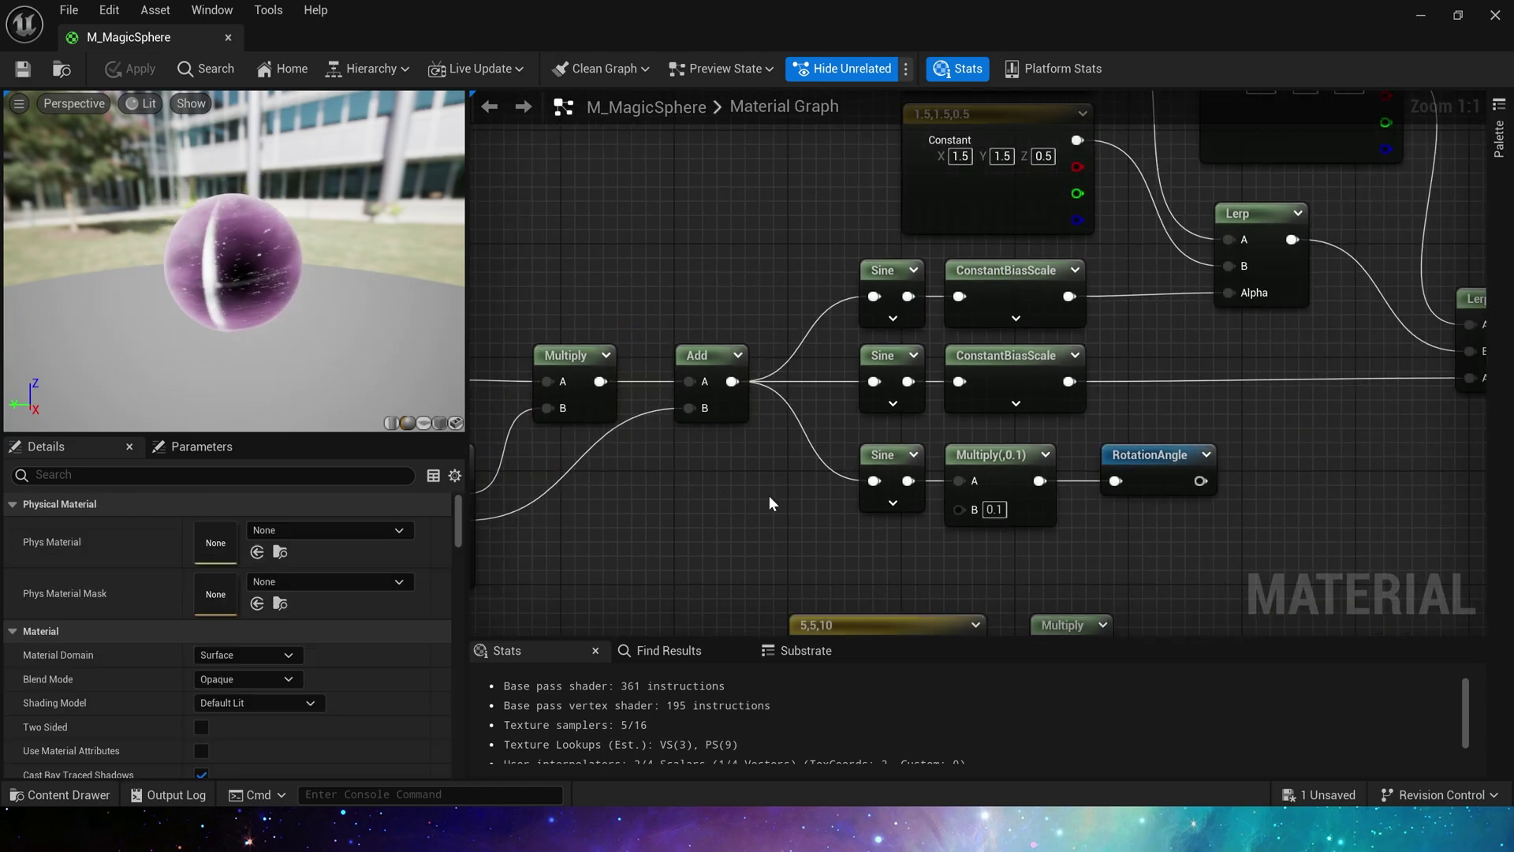
# - Inspect the first Sine and ConstantBiasScale pair, including the Sine node's Period setting
pyautogui.moveTo(777, 263); pyautogui.dragTo(705, 328, button='right')
pyautogui.moveTo(668, 312); pyautogui.dragTo(958, 387)
pyautogui.click(795, 307)
pyautogui.click(933, 335)
pyautogui.click(791, 315)
pyautogui.click(810, 336)
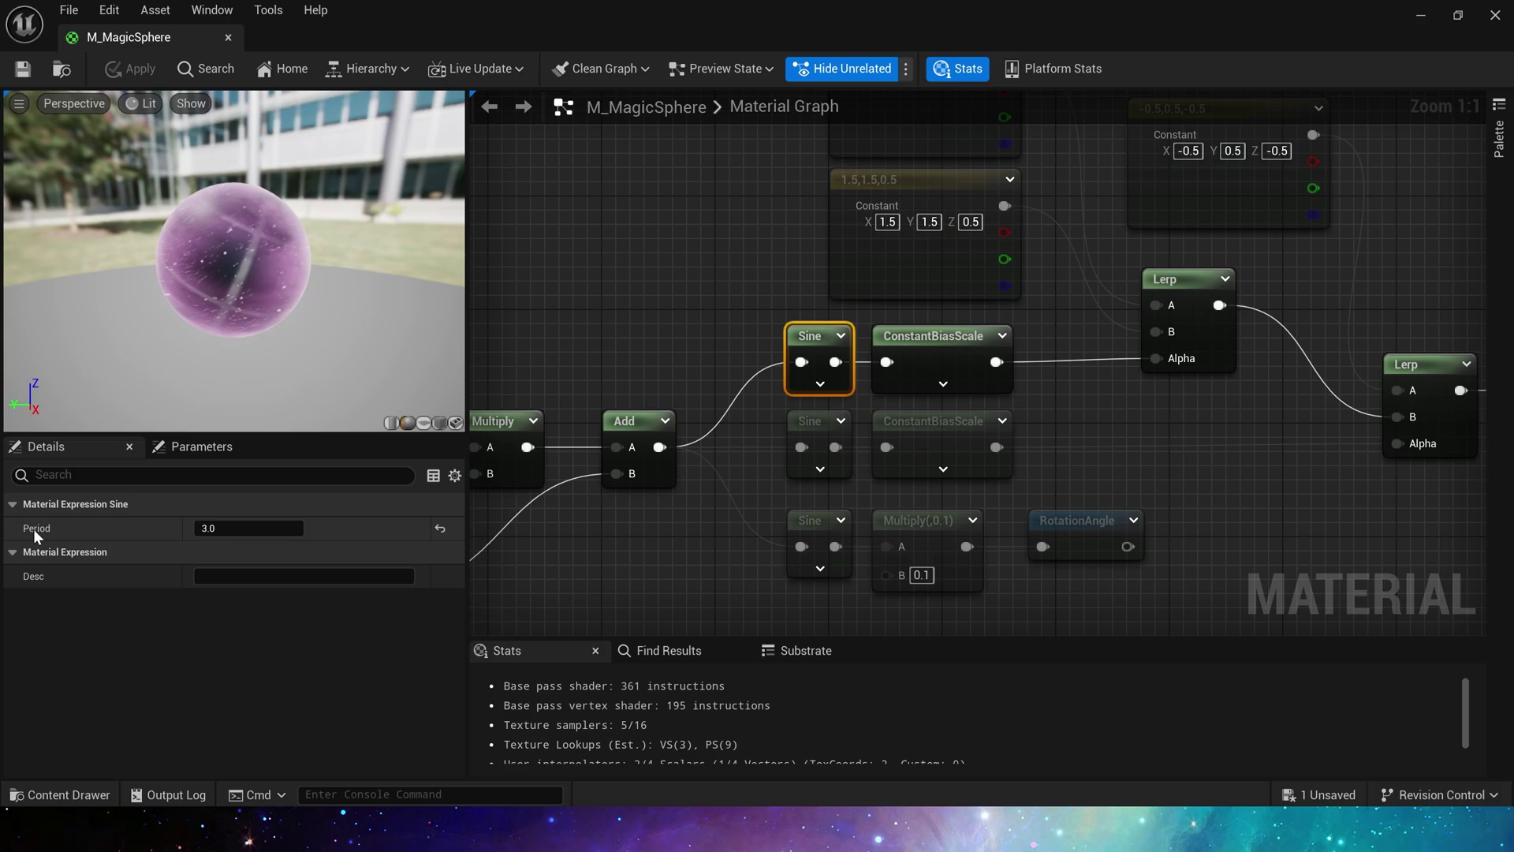
pyautogui.moveTo(473, 380); pyautogui.dragTo(674, 322, button='right')
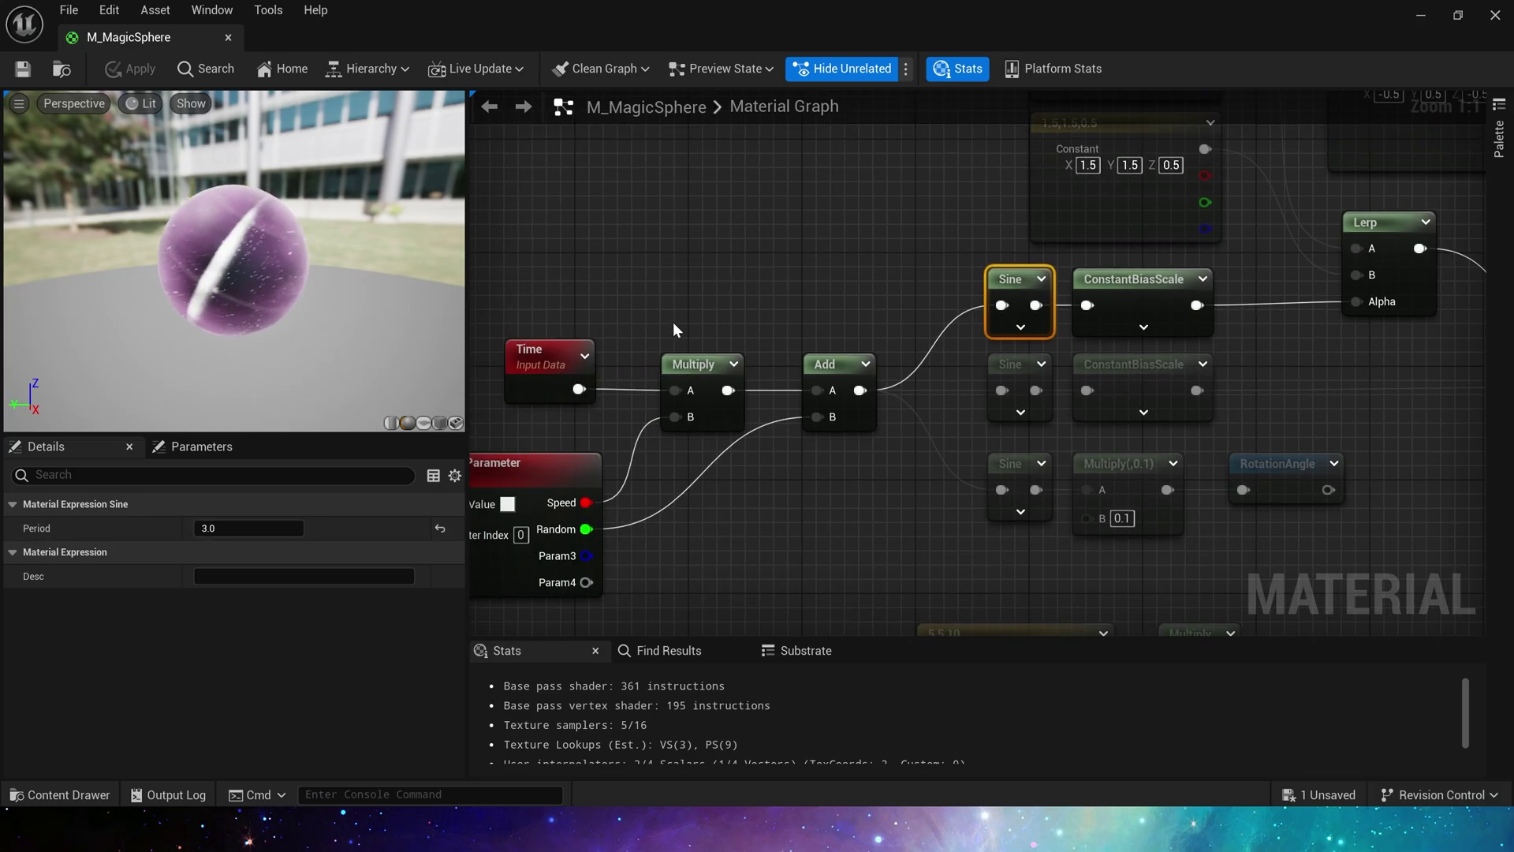
pyautogui.click(673, 322)
# - Inspect the two constant vectors 1.5,0,0.5 and 1.5,1.5,0.5 that the first Lerp blends
pyautogui.moveTo(942, 245); pyautogui.dragTo(626, 363, button='right')
pyautogui.moveTo(956, 387); pyautogui.dragTo(894, 446, button='right')
pyautogui.moveTo(714, 269); pyautogui.dragTo(713, 308)
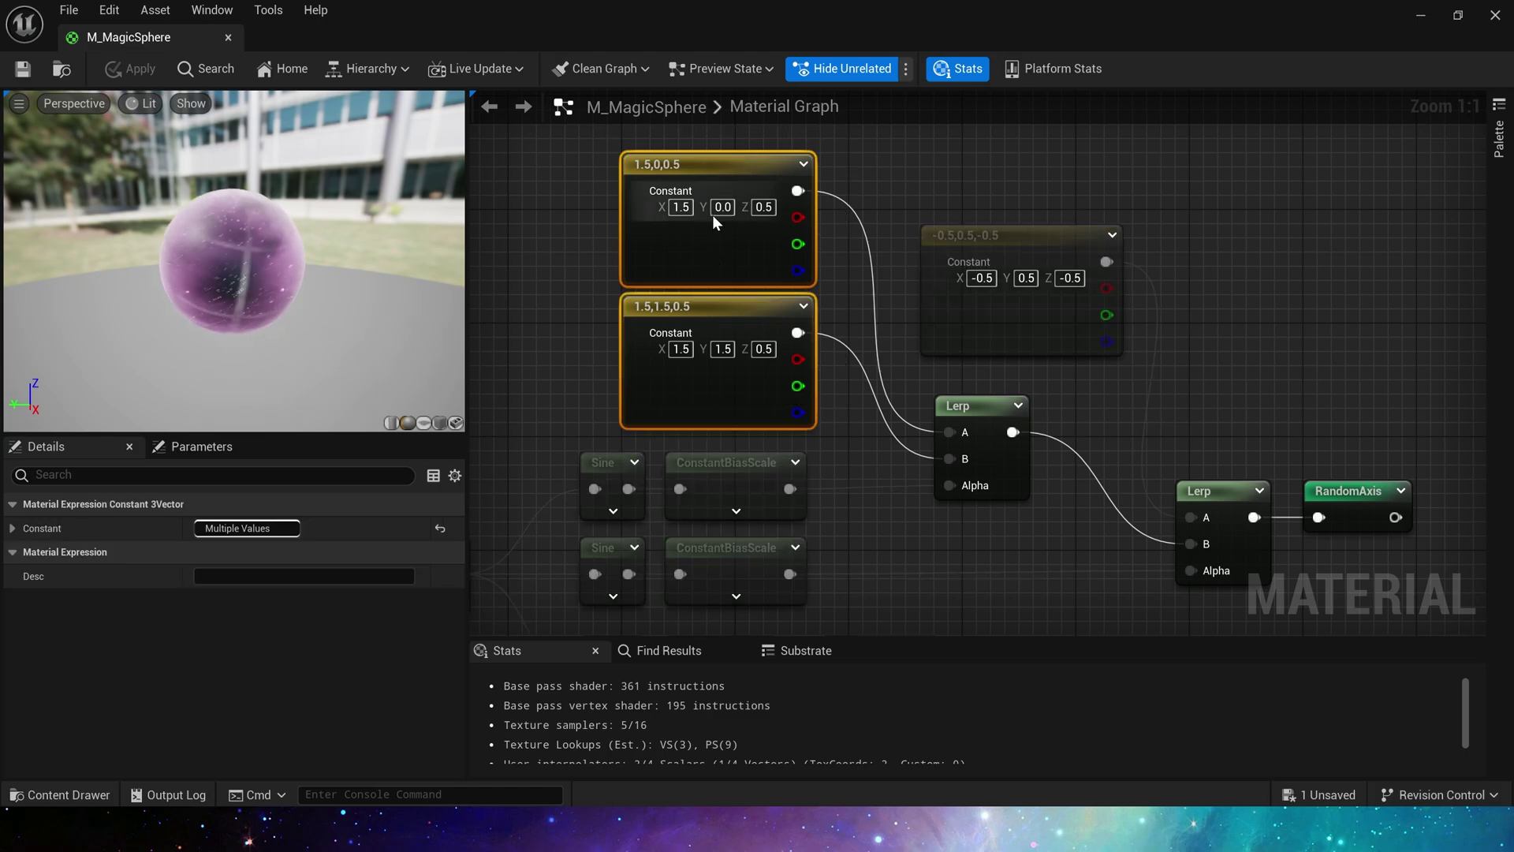
pyautogui.click(664, 246)
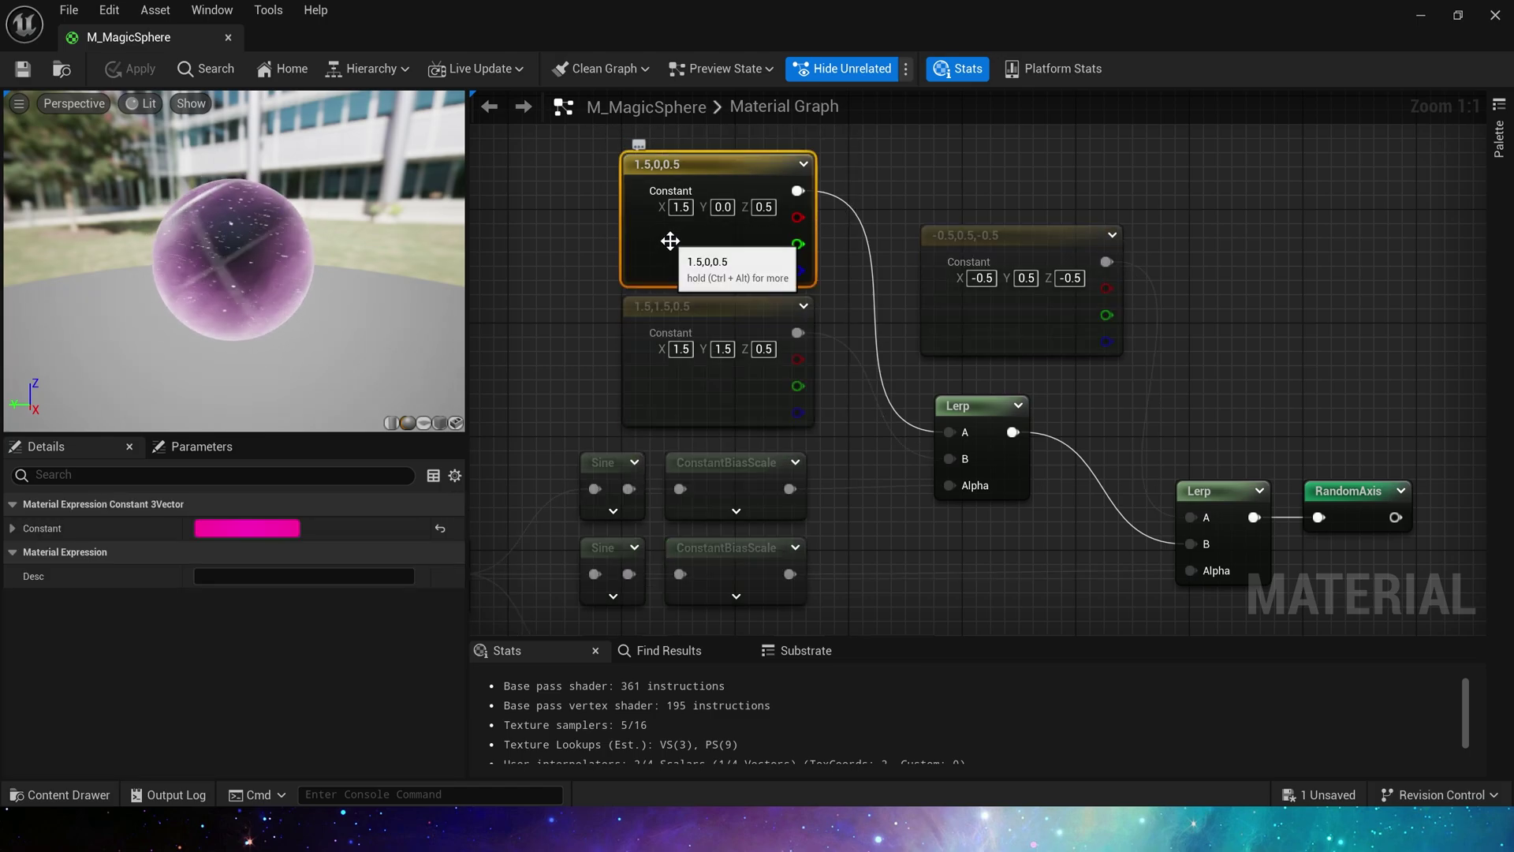
pyautogui.click(932, 490)
# - Inspect the -0.5,0.5,-0.5 constant vector and its connection to the second Lerp
pyautogui.moveTo(853, 503); pyautogui.dragTo(908, 462, button='right')
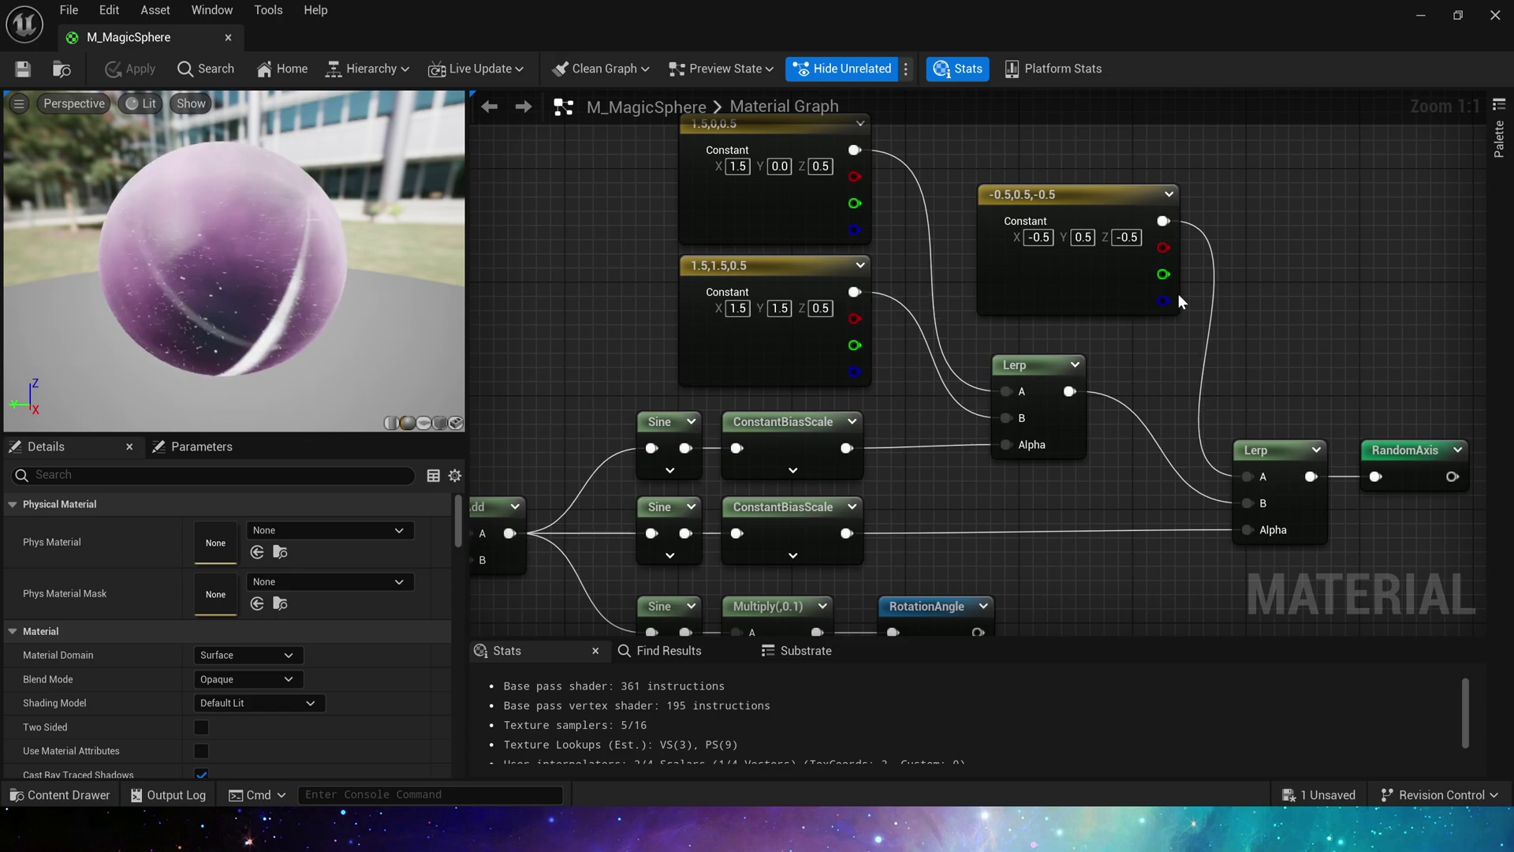
pyautogui.moveTo(1178, 293); pyautogui.dragTo(1066, 317, button='right')
pyautogui.moveTo(1105, 187); pyautogui.dragTo(1053, 437)
pyautogui.click(1073, 394)
pyautogui.moveTo(1054, 437); pyautogui.dragTo(1207, 289, button='right')
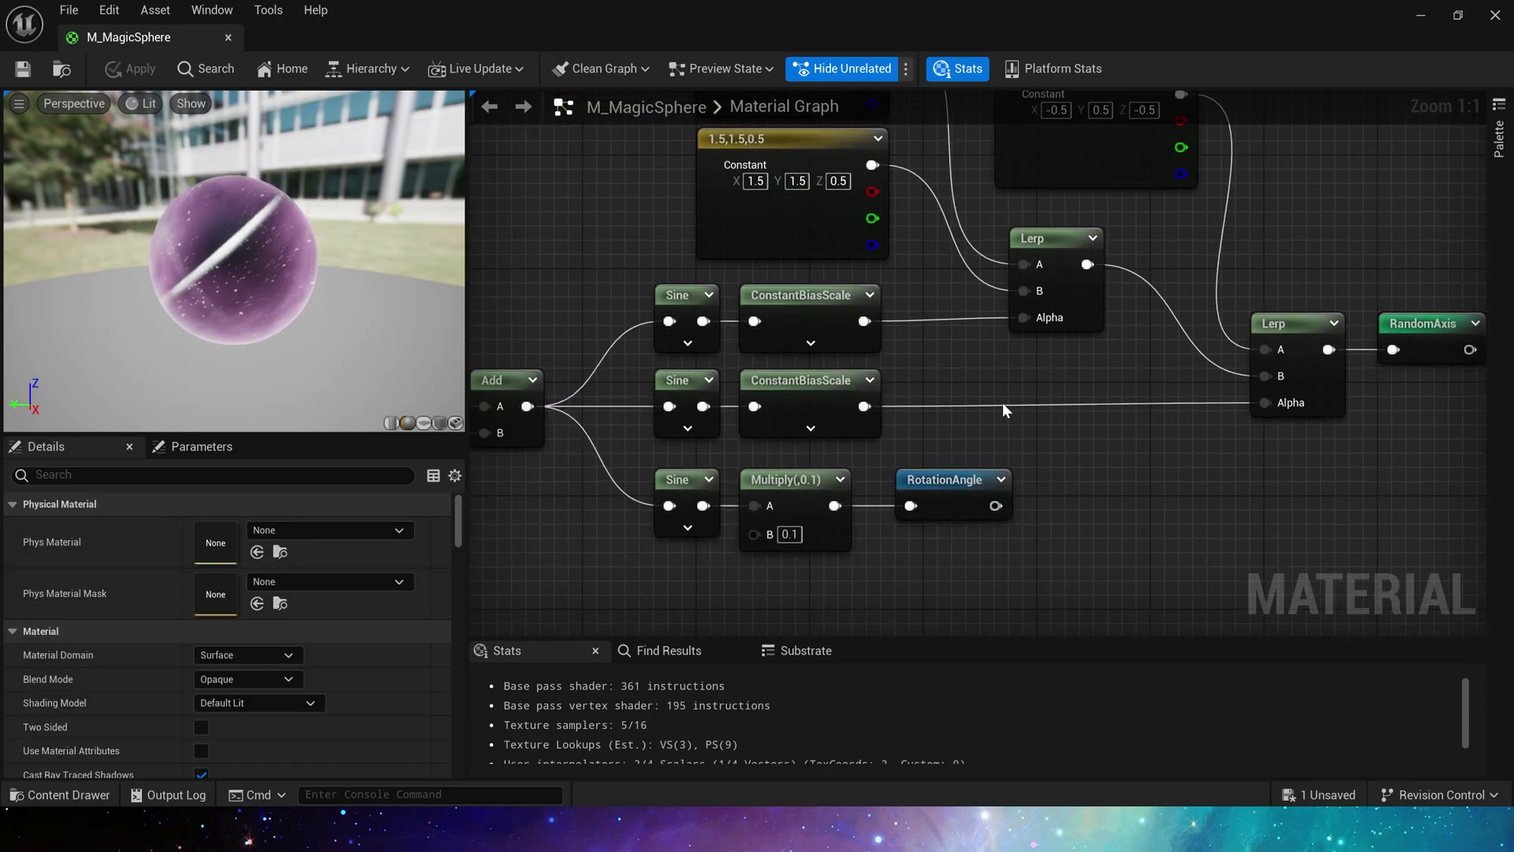
# - Inspect the second Sine's Period and its ConstantBiasScale, which drive the final Lerp feeding RandomAxis
pyautogui.moveTo(755, 426); pyautogui.dragTo(636, 383)
pyautogui.moveTo(635, 383); pyautogui.dragTo(930, 426)
pyautogui.click(789, 375)
pyautogui.click(627, 372)
pyautogui.click(710, 379)
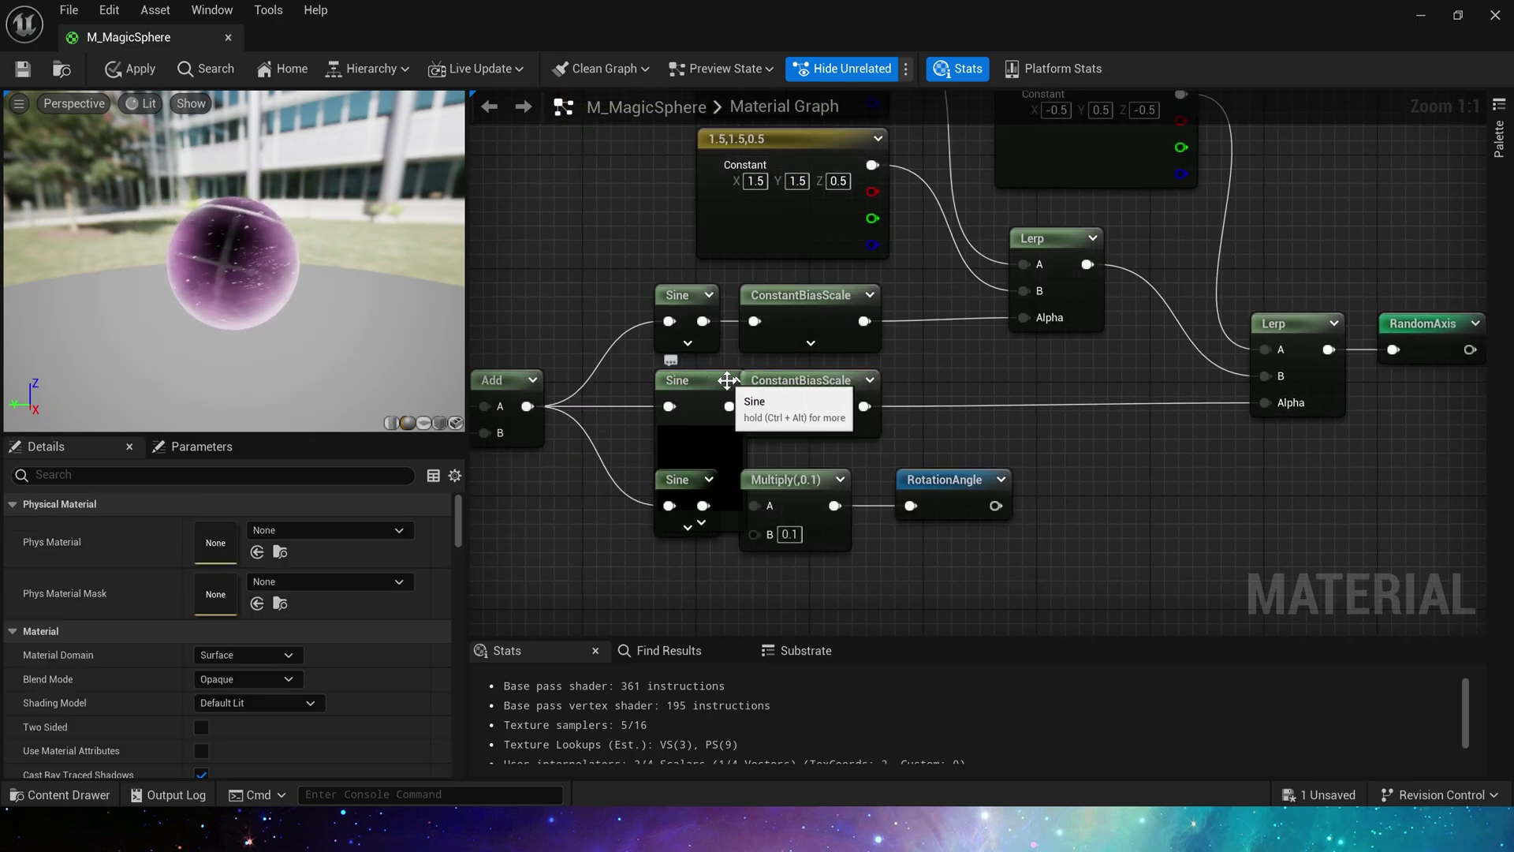
pyautogui.click(715, 376)
pyautogui.click(710, 379)
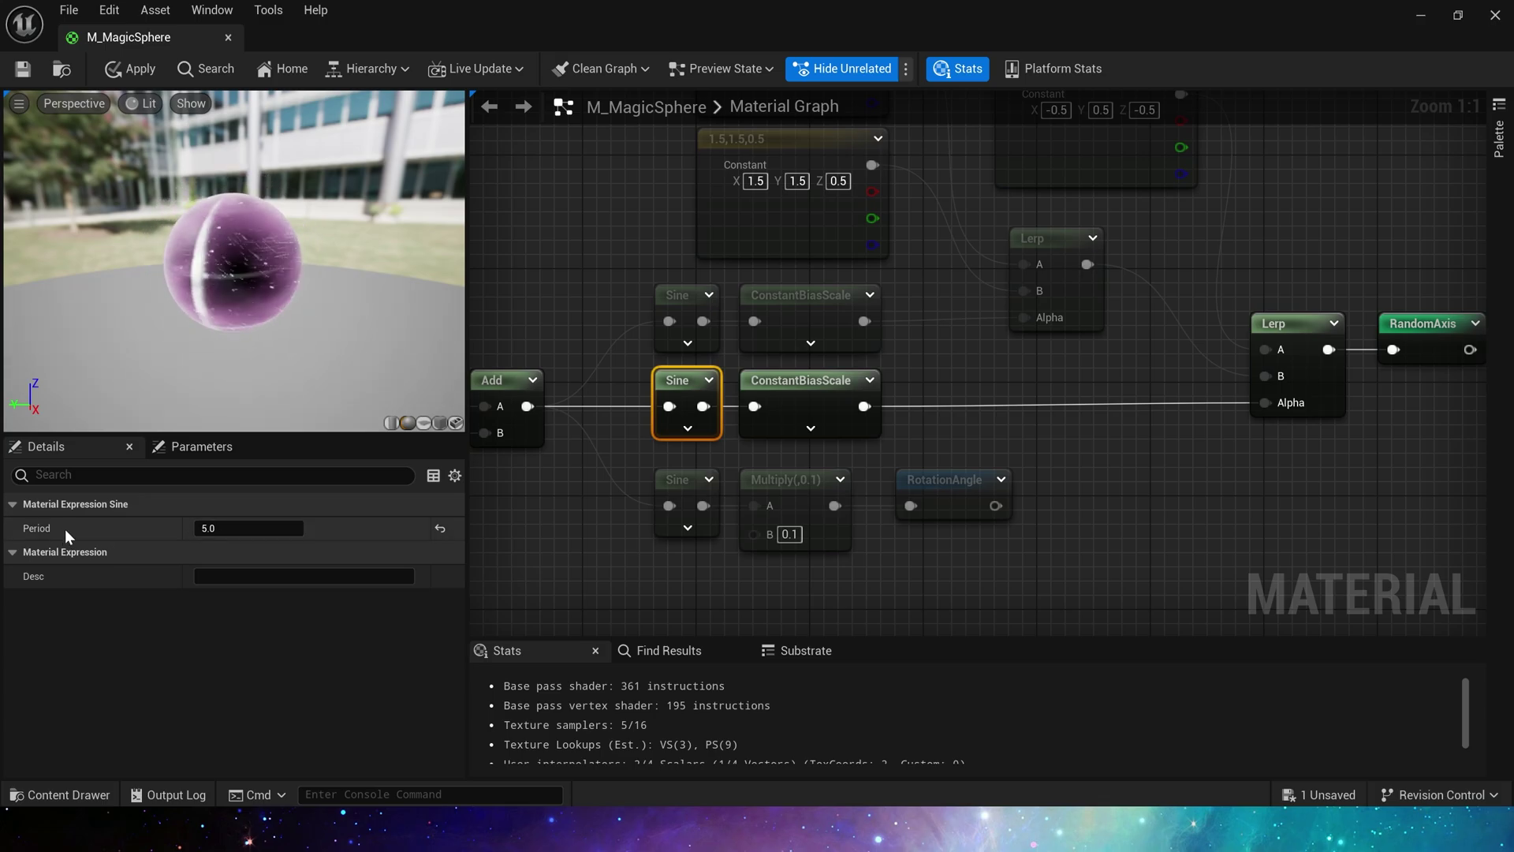
pyautogui.click(1159, 458)
pyautogui.moveTo(1156, 448); pyautogui.dragTo(954, 489, button='right')
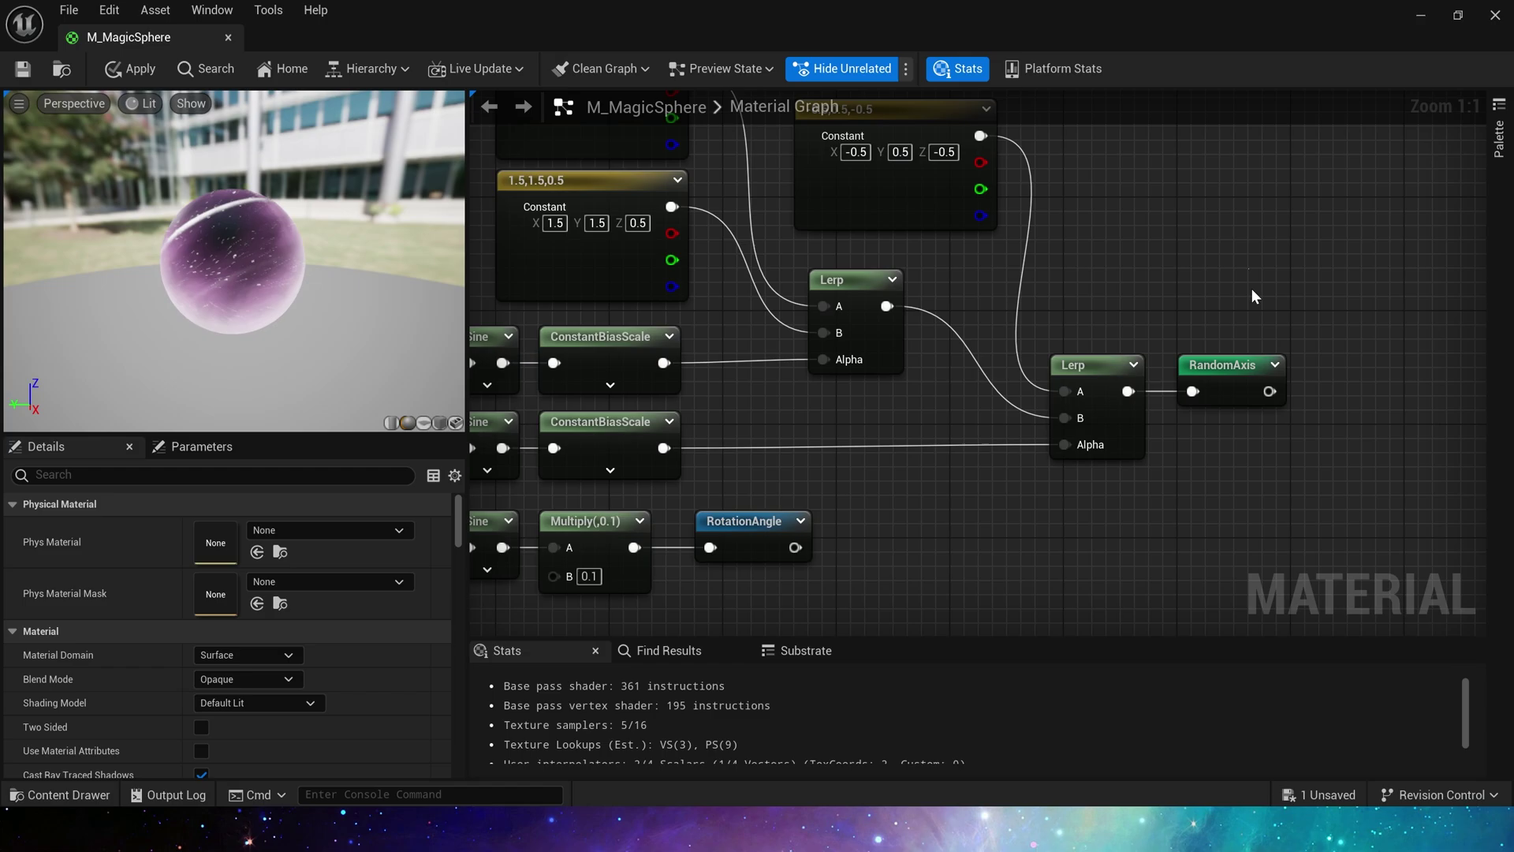
pyautogui.moveTo(1252, 289); pyautogui.dragTo(1218, 447)
pyautogui.click(894, 439)
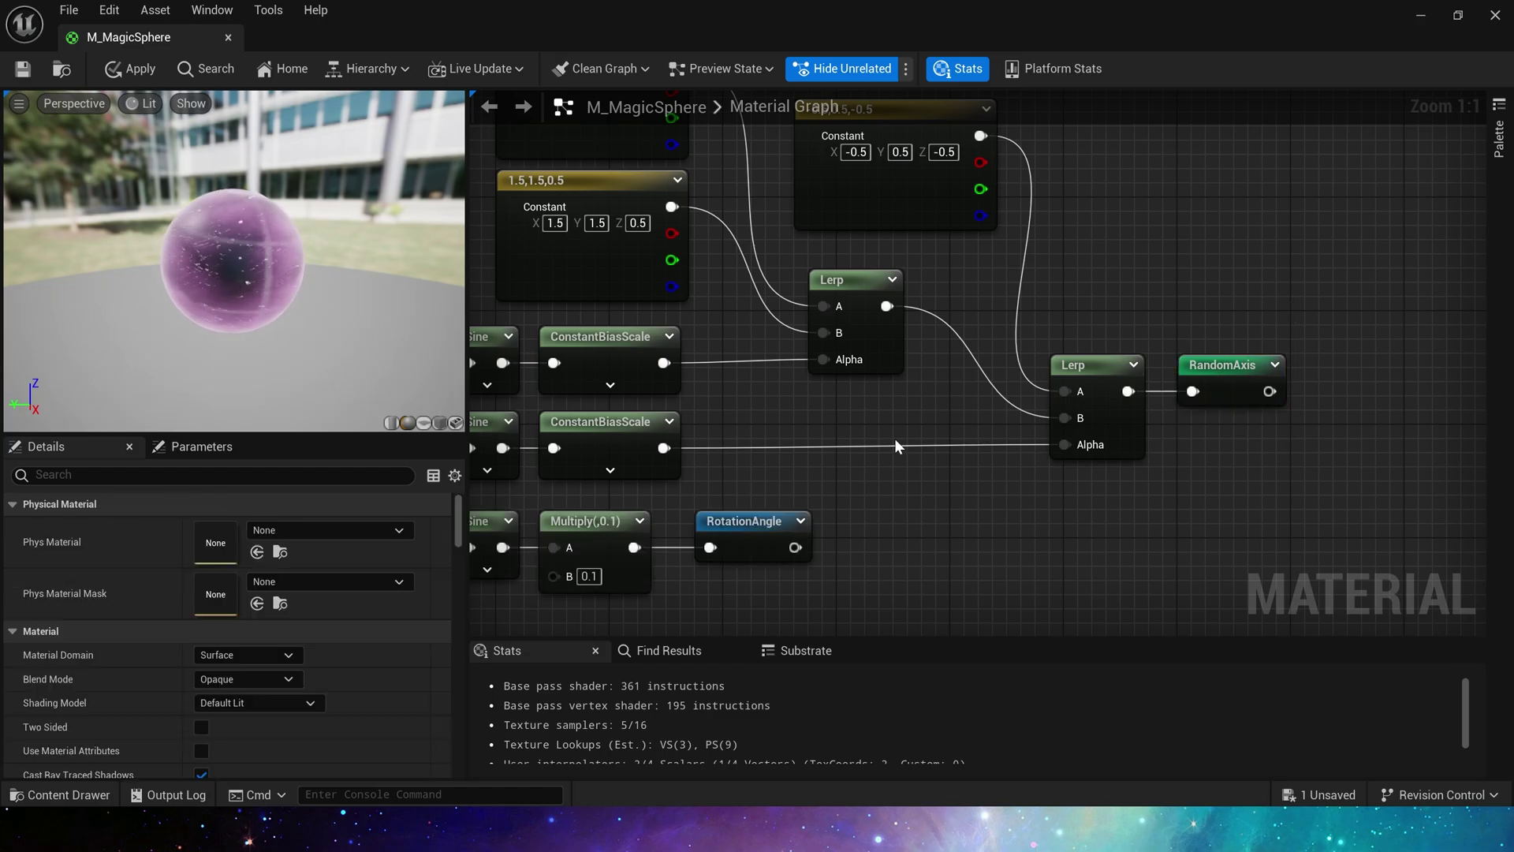
# - Inspect the third Sine branch and its multiplication by 0.1 feeding the RotationAngle reroute
pyautogui.moveTo(861, 589); pyautogui.dragTo(1132, 428, button='right')
pyautogui.moveTo(717, 460); pyautogui.dragTo(1178, 370)
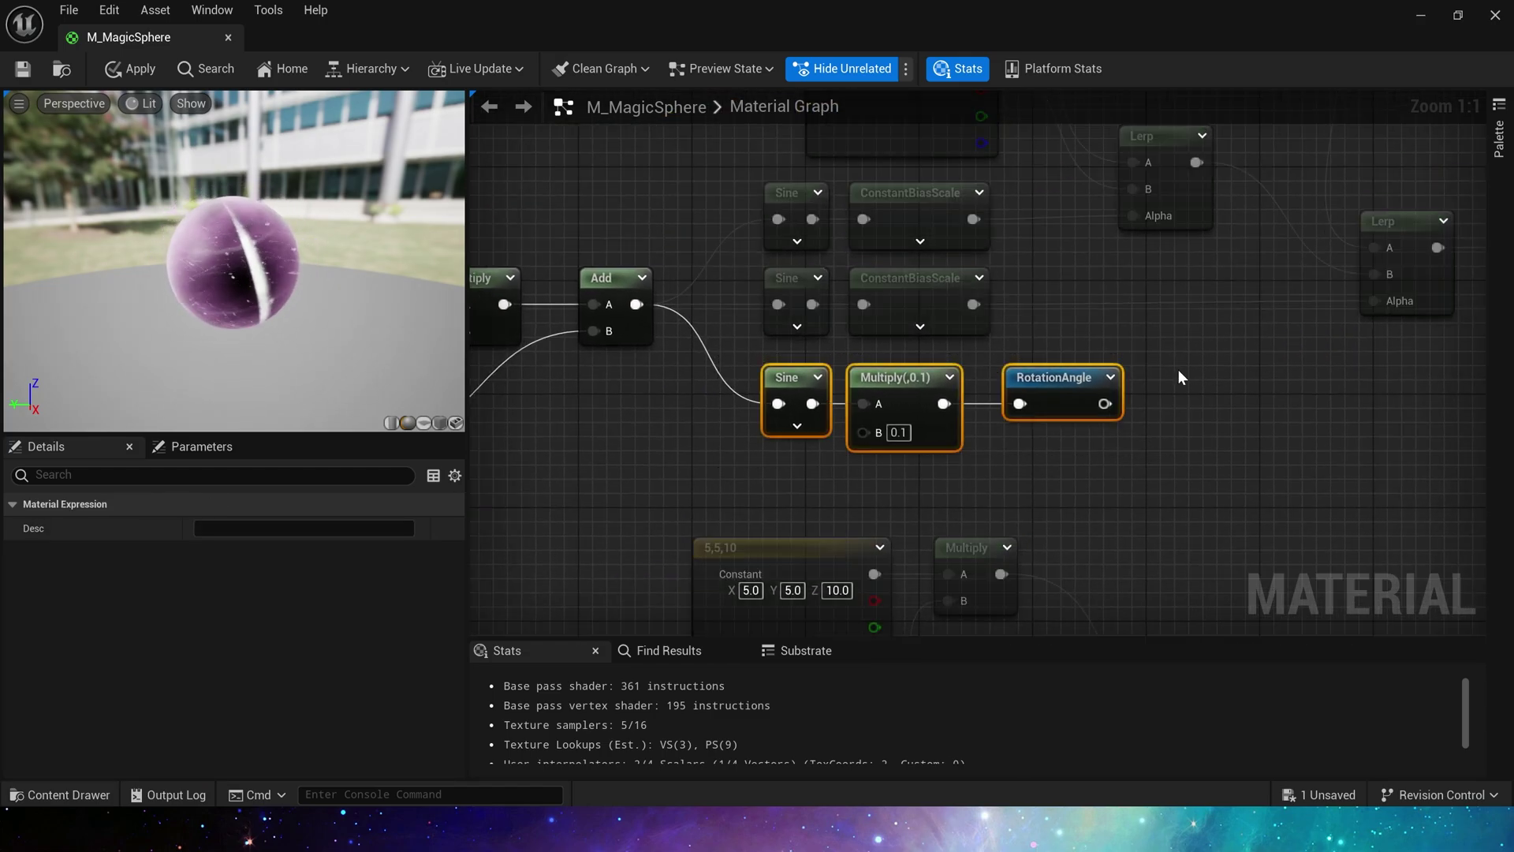
pyautogui.click(766, 482)
pyautogui.moveTo(766, 483); pyautogui.dragTo(800, 470, button='right')
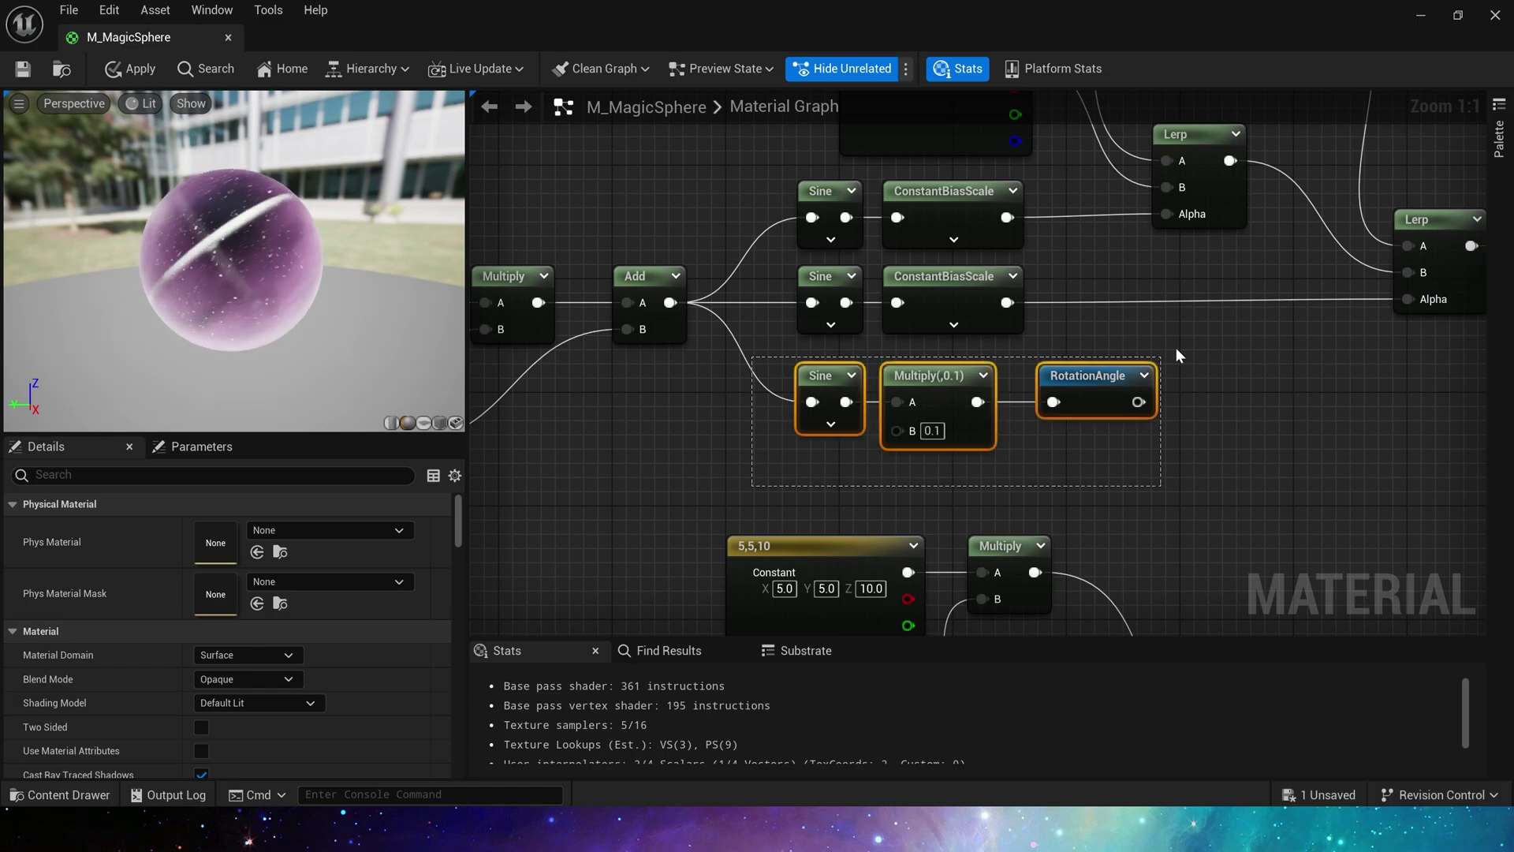
pyautogui.moveTo(1176, 347); pyautogui.dragTo(776, 451)
pyautogui.click(927, 385)
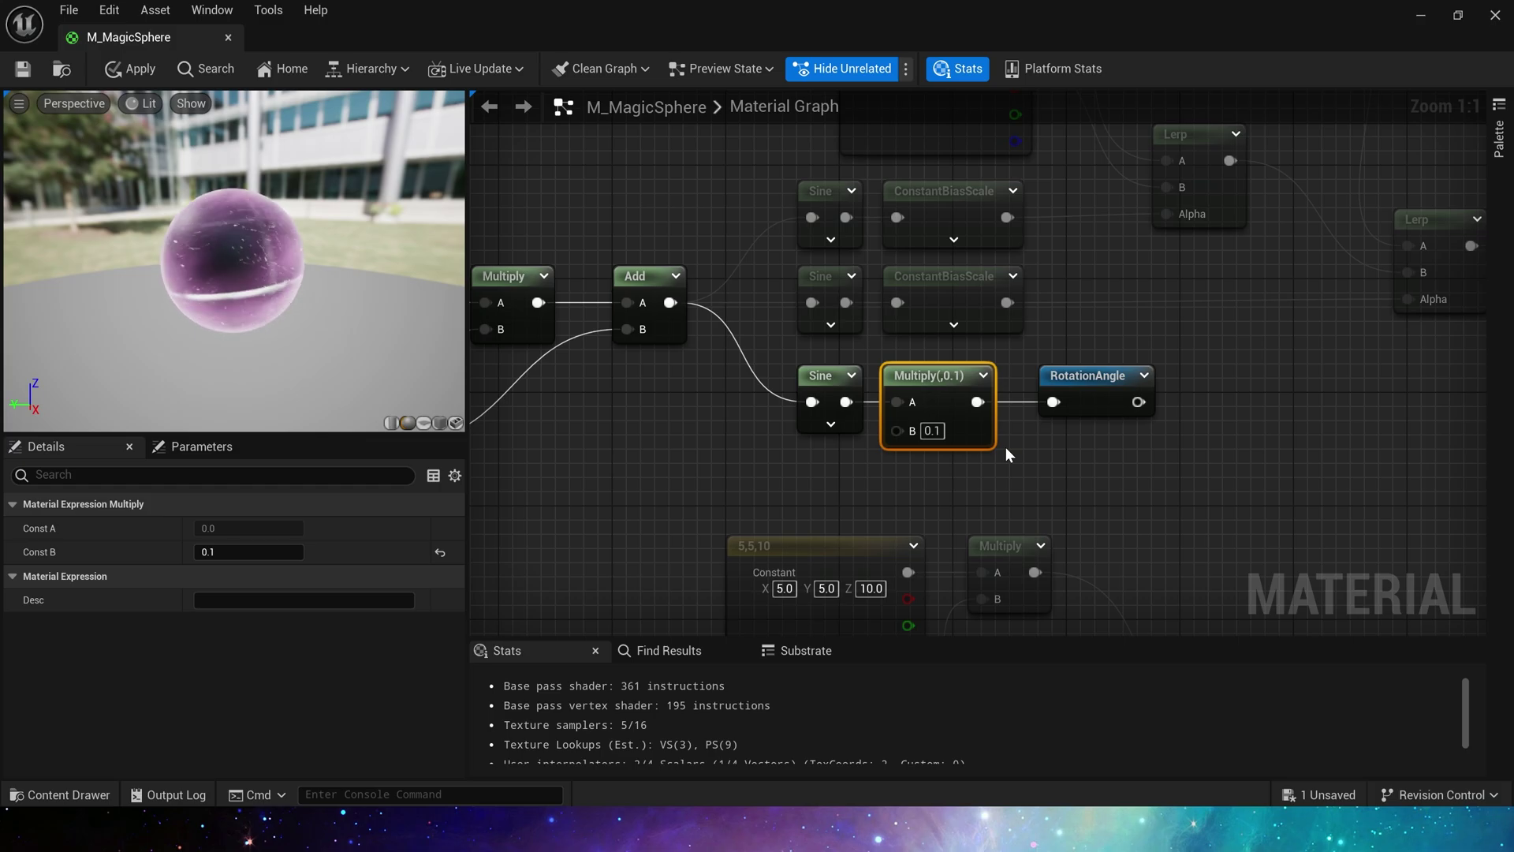
pyautogui.click(1024, 449)
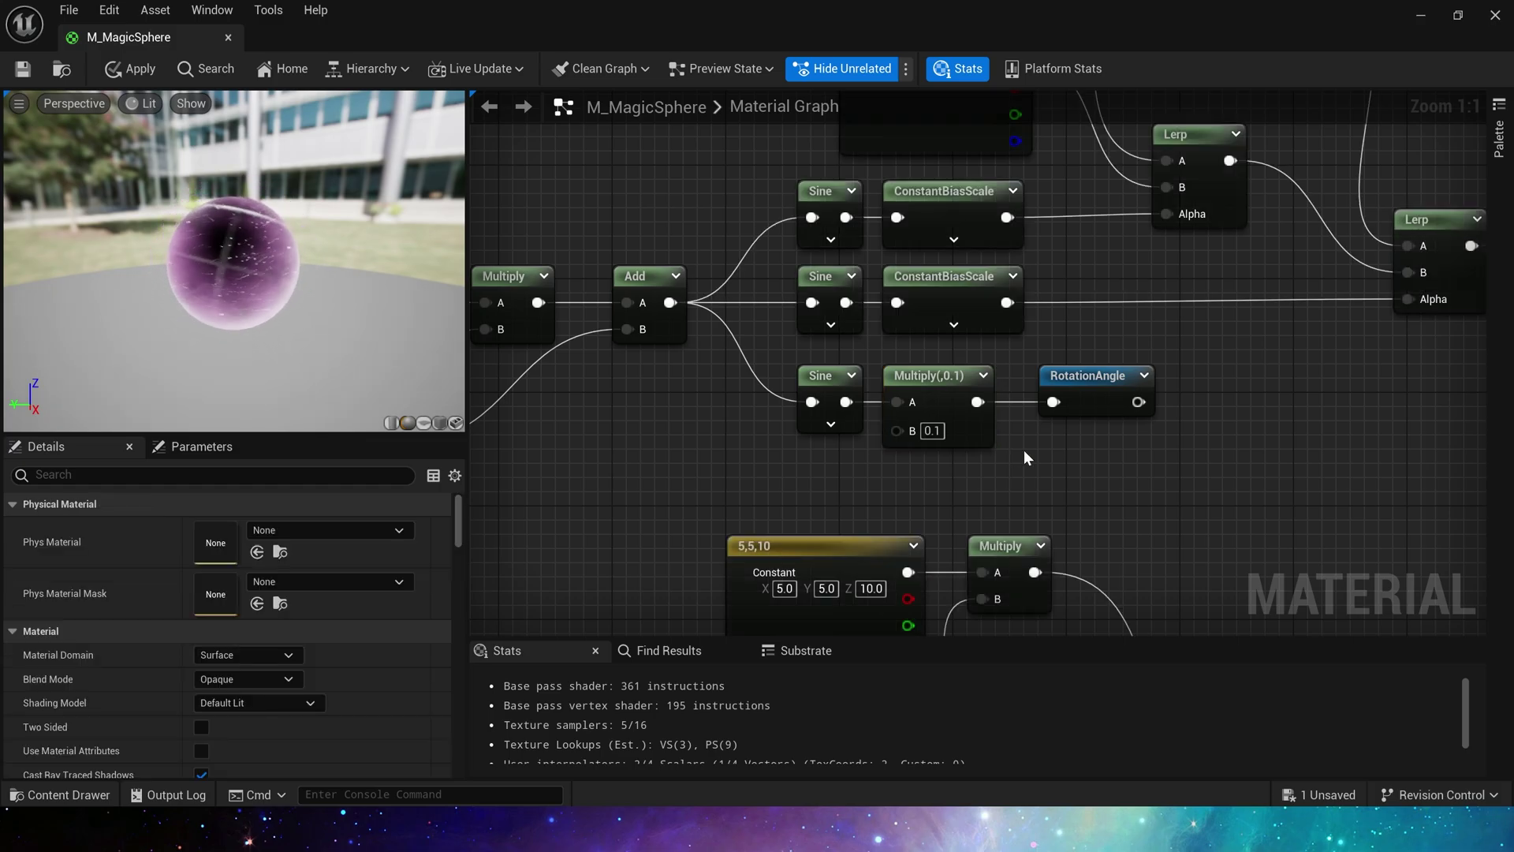
# - Return to the WPO network and review how the offset branch is added to the RotateAboutAxis result
pyautogui.scroll(-2, 1024, 449)
pyautogui.moveTo(1123, 542); pyautogui.dragTo(976, 203, button='right')
pyautogui.scroll(2, 924, 273)
pyautogui.moveTo(846, 392); pyautogui.dragTo(948, 433, button='right')
pyautogui.moveTo(1076, 173); pyautogui.dragTo(812, 363)
pyautogui.moveTo(800, 356); pyautogui.dragTo(880, 442)
pyautogui.click(1104, 366)
pyautogui.moveTo(1104, 366); pyautogui.dragTo(1125, 280, button='right')
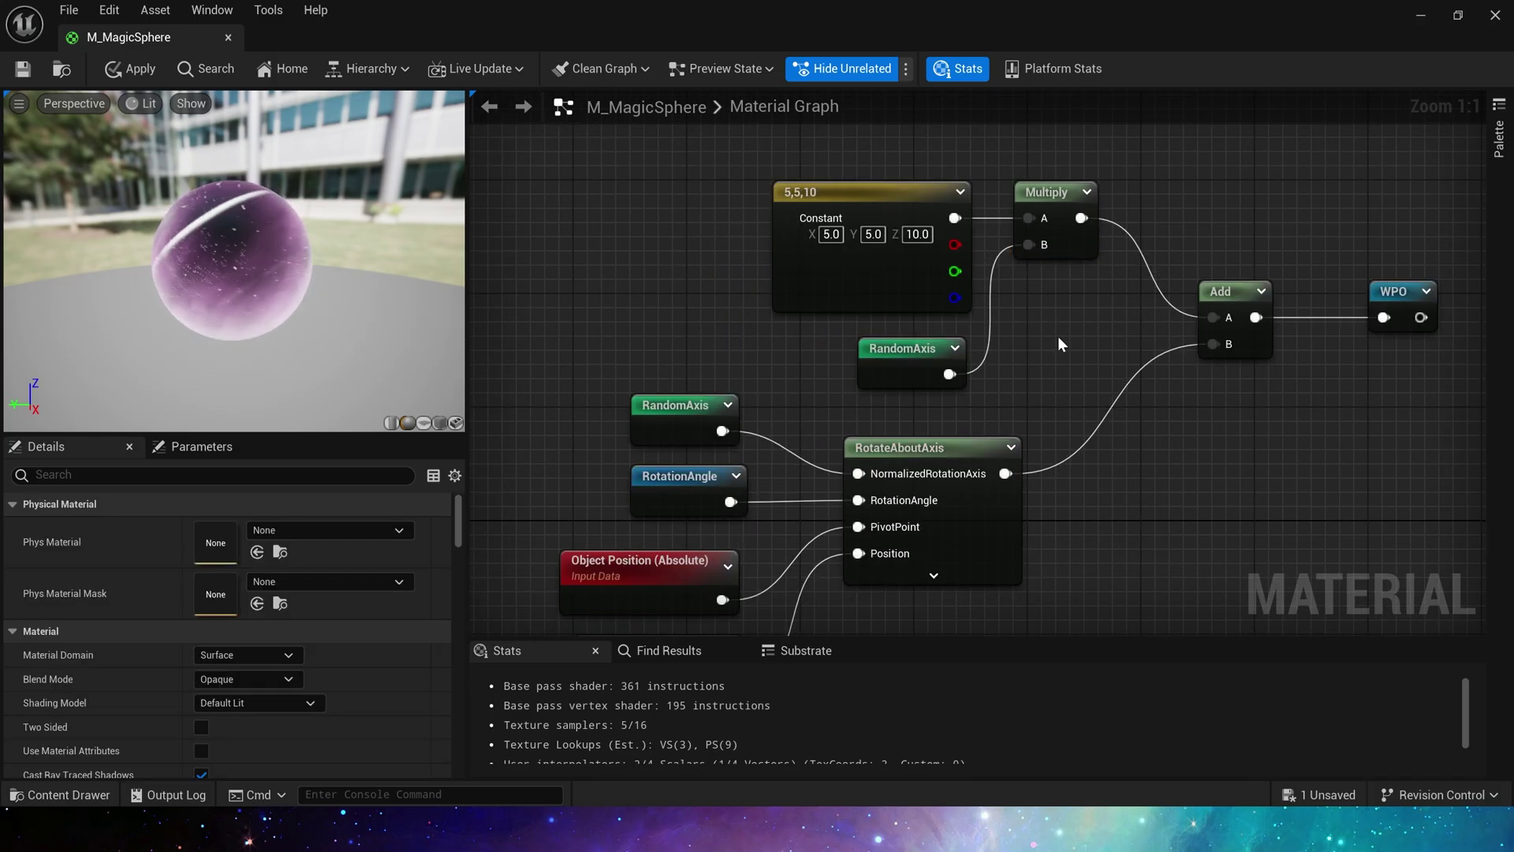
# - Inspect the RandomAxis reroute and the 5,5,10 constant vector that are multiplied together for the position offset
pyautogui.moveTo(1057, 335); pyautogui.dragTo(1010, 409, button='right')
pyautogui.click(845, 382)
pyautogui.click(824, 426)
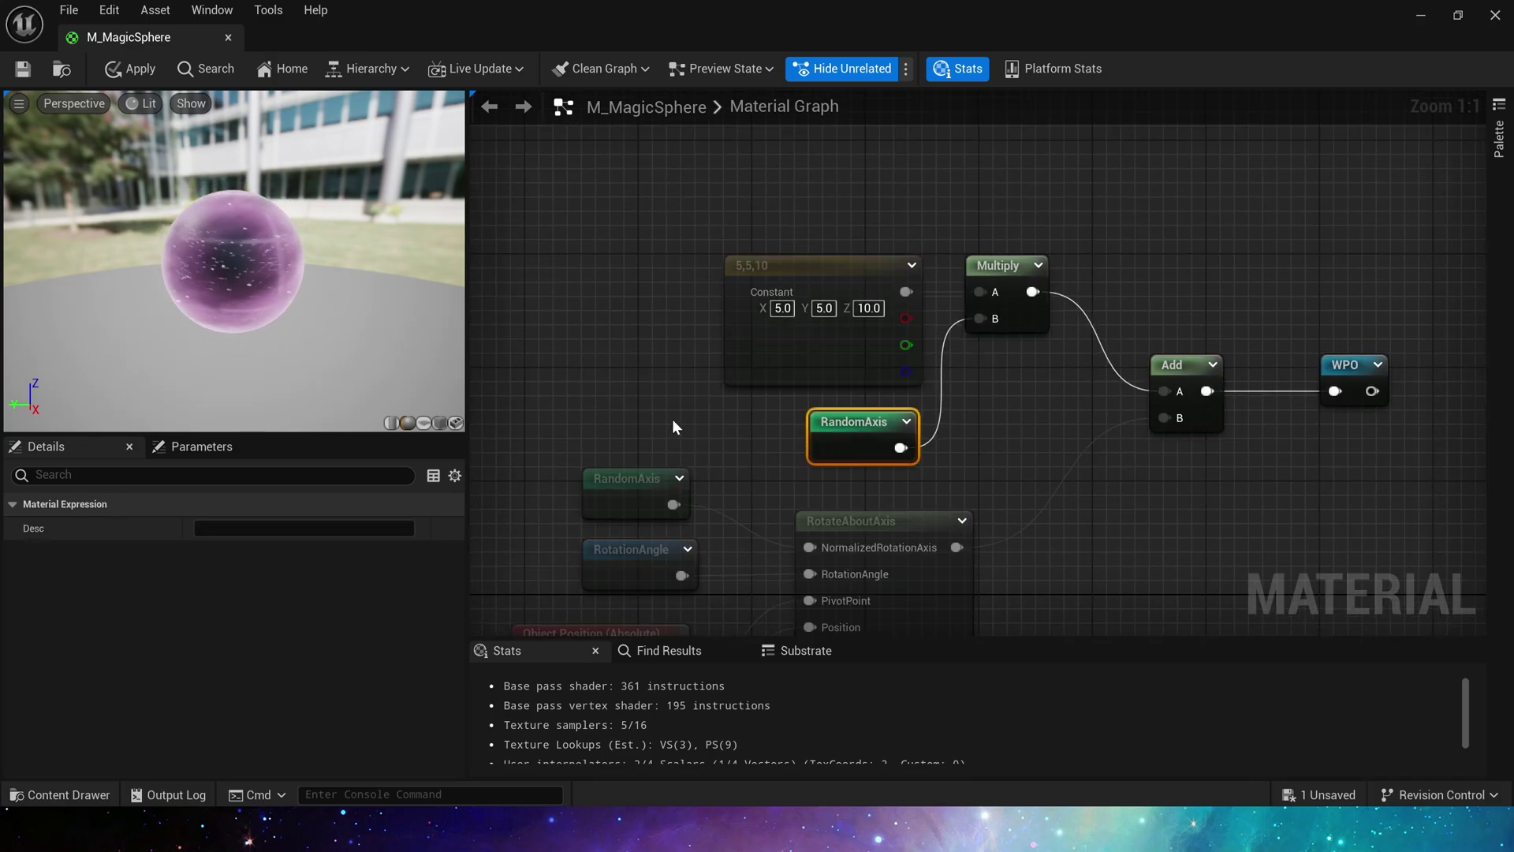
pyautogui.moveTo(886, 172); pyautogui.dragTo(689, 359)
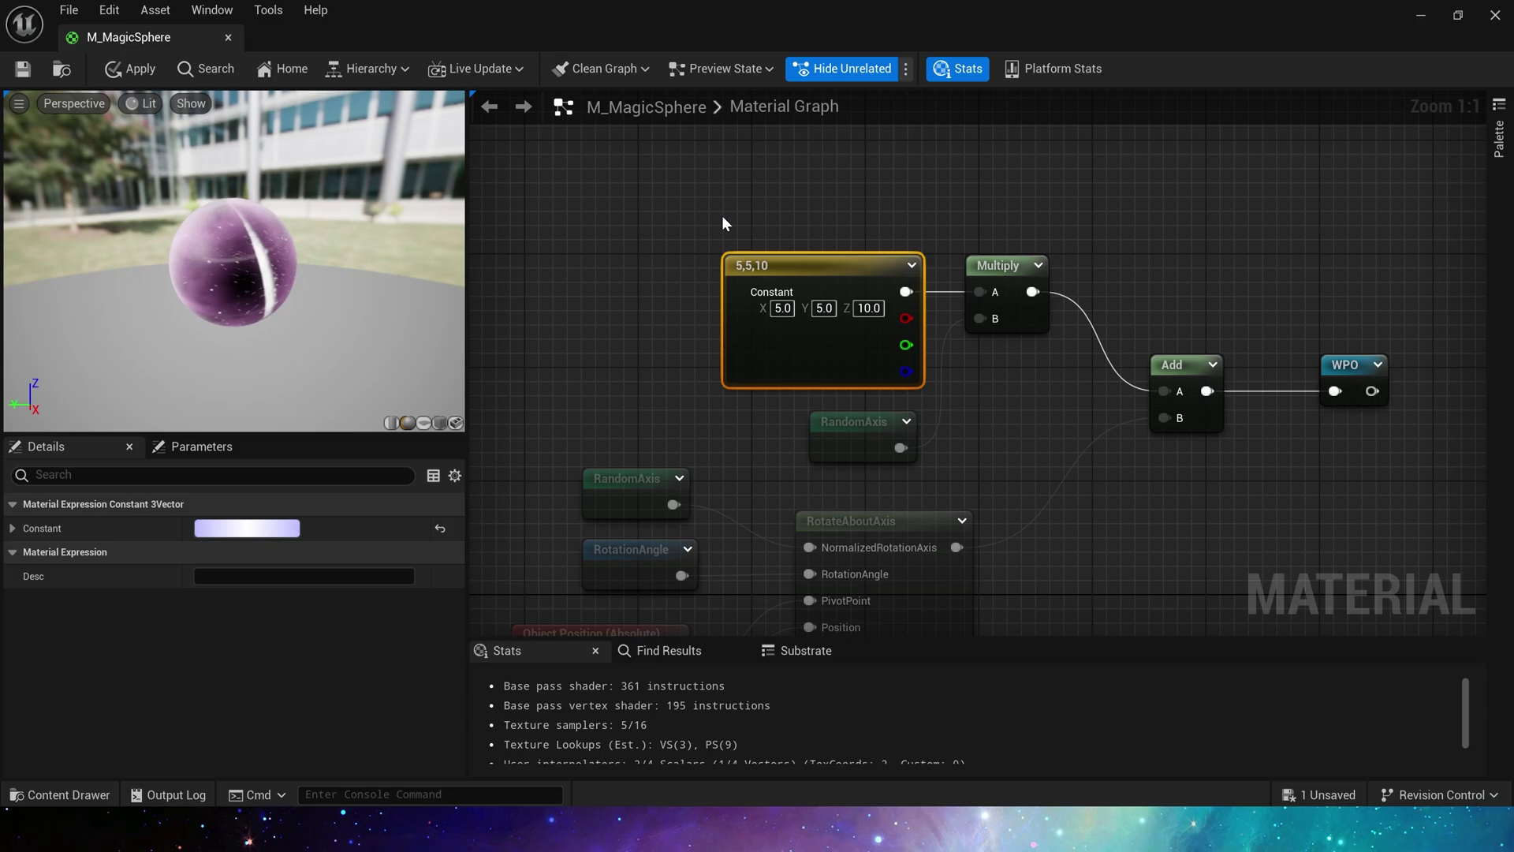
pyautogui.click(721, 215)
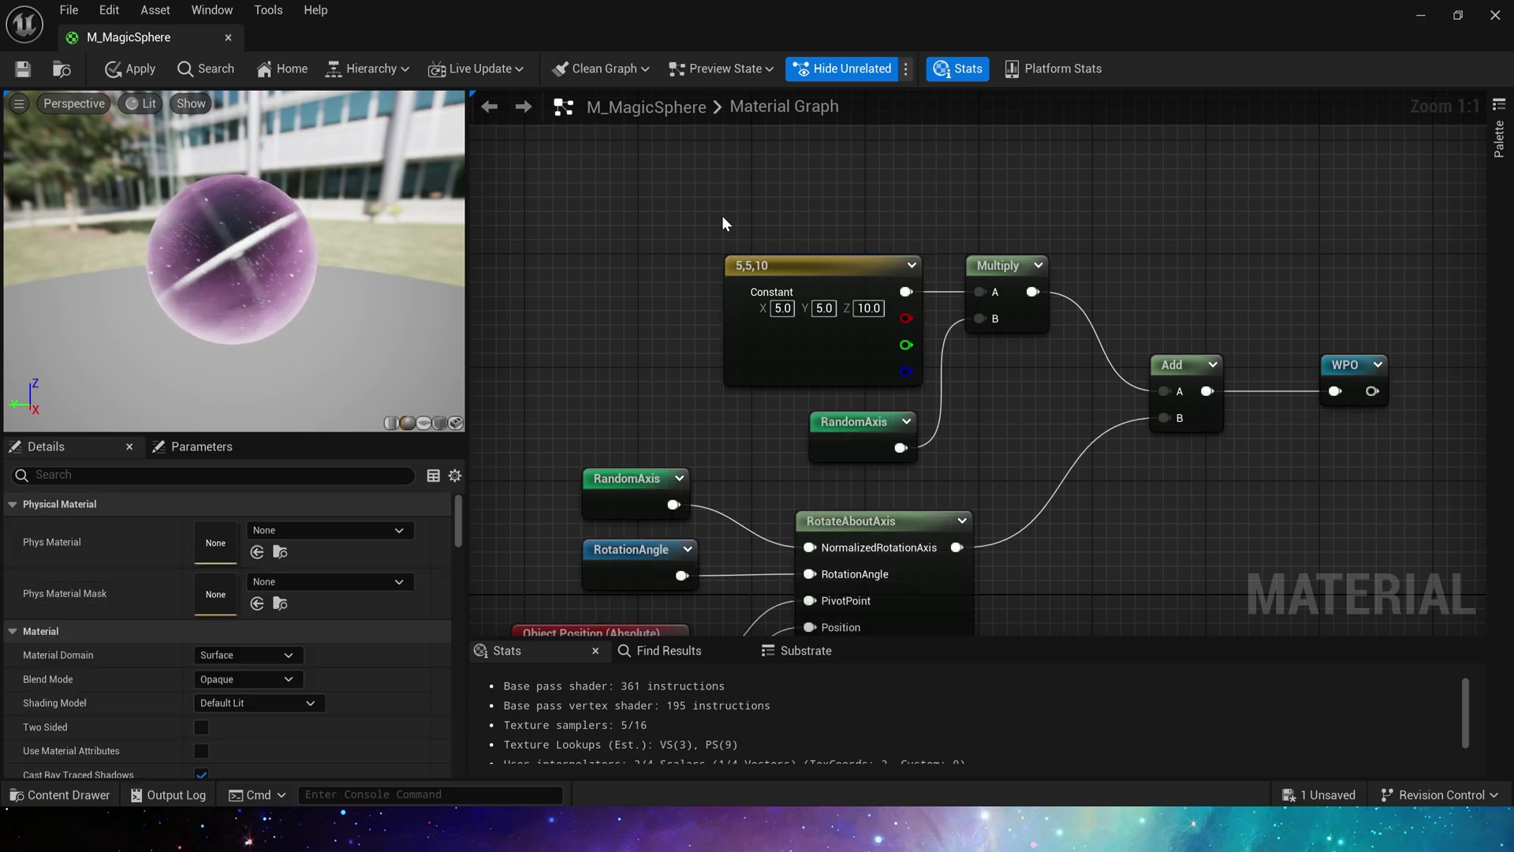
# - Preview the Multiply that combines the 5,5,10 vector with RandomAxis, and return to the full material preview
pyautogui.click(1024, 287)
pyautogui.moveTo(1024, 287); pyautogui.dragTo(947, 204, button='right')
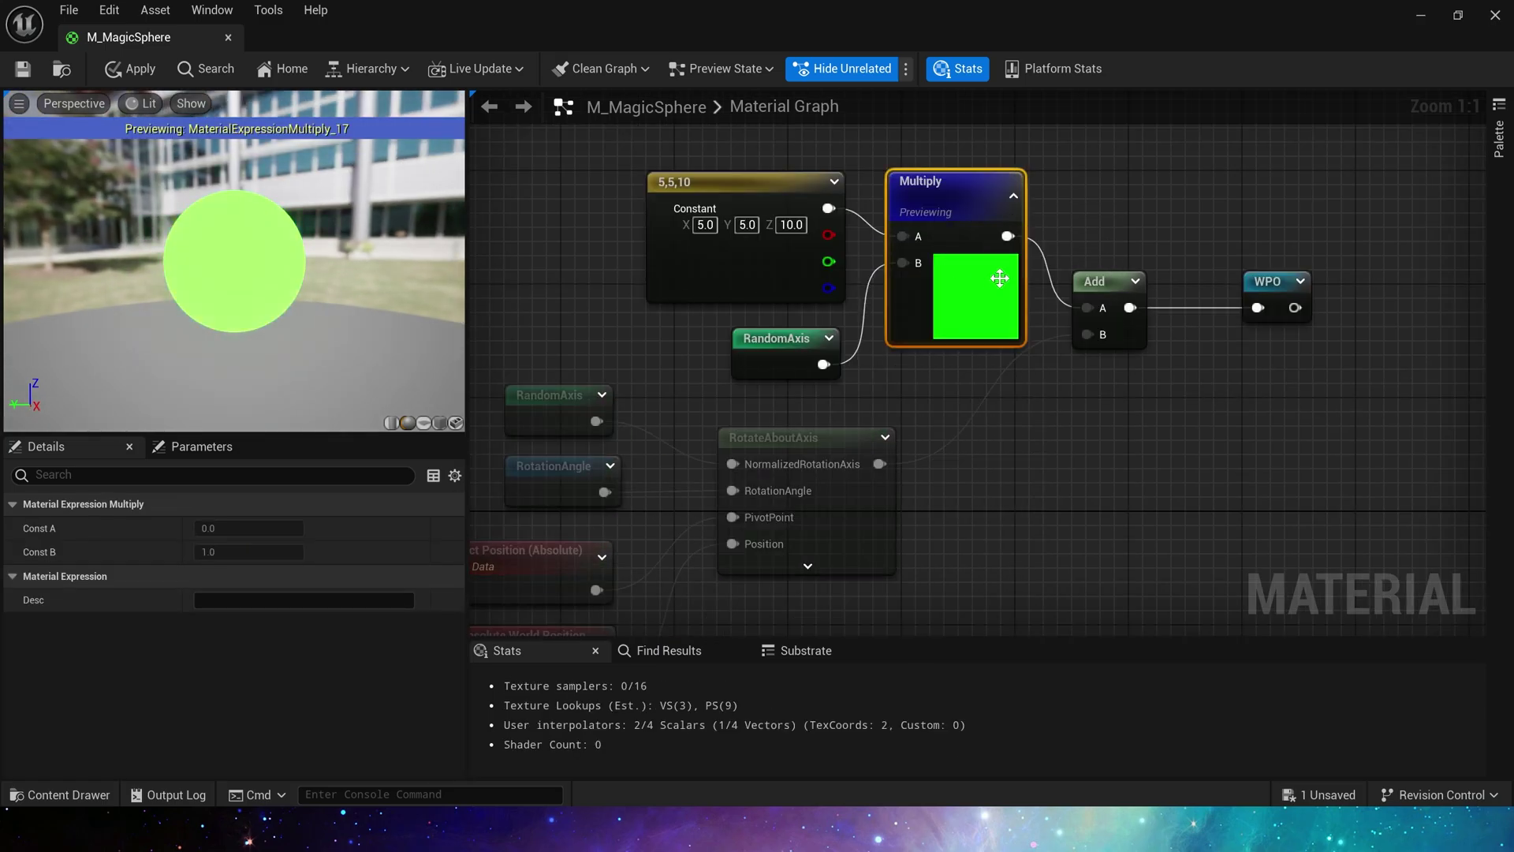
pyautogui.scroll(-4, 726, 374)
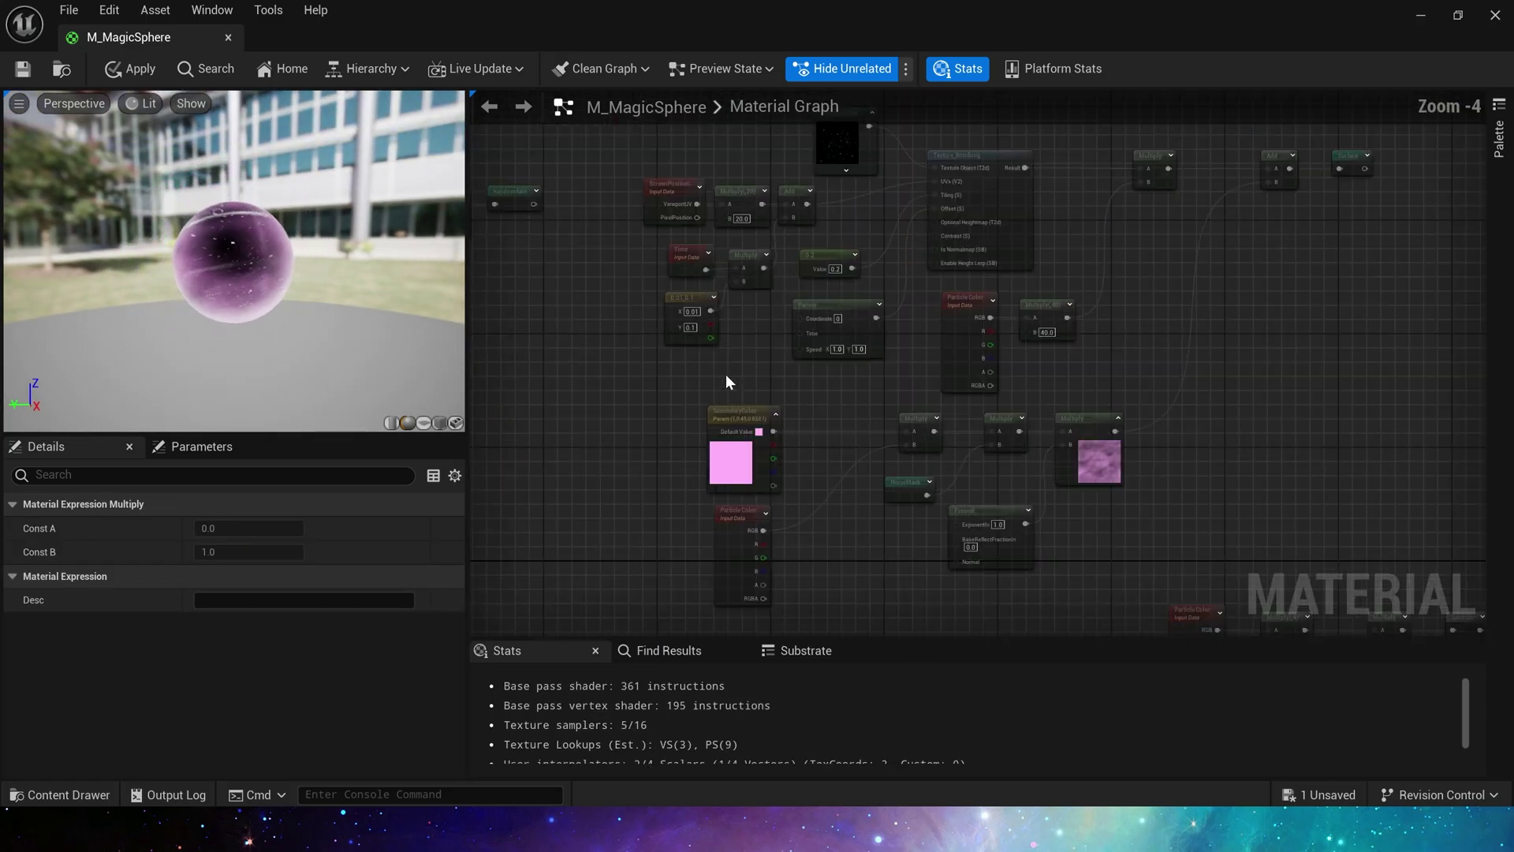
pyautogui.click(725, 374)
pyautogui.moveTo(983, 368); pyautogui.dragTo(710, 331, button='right')
pyautogui.scroll(4, 828, 315)
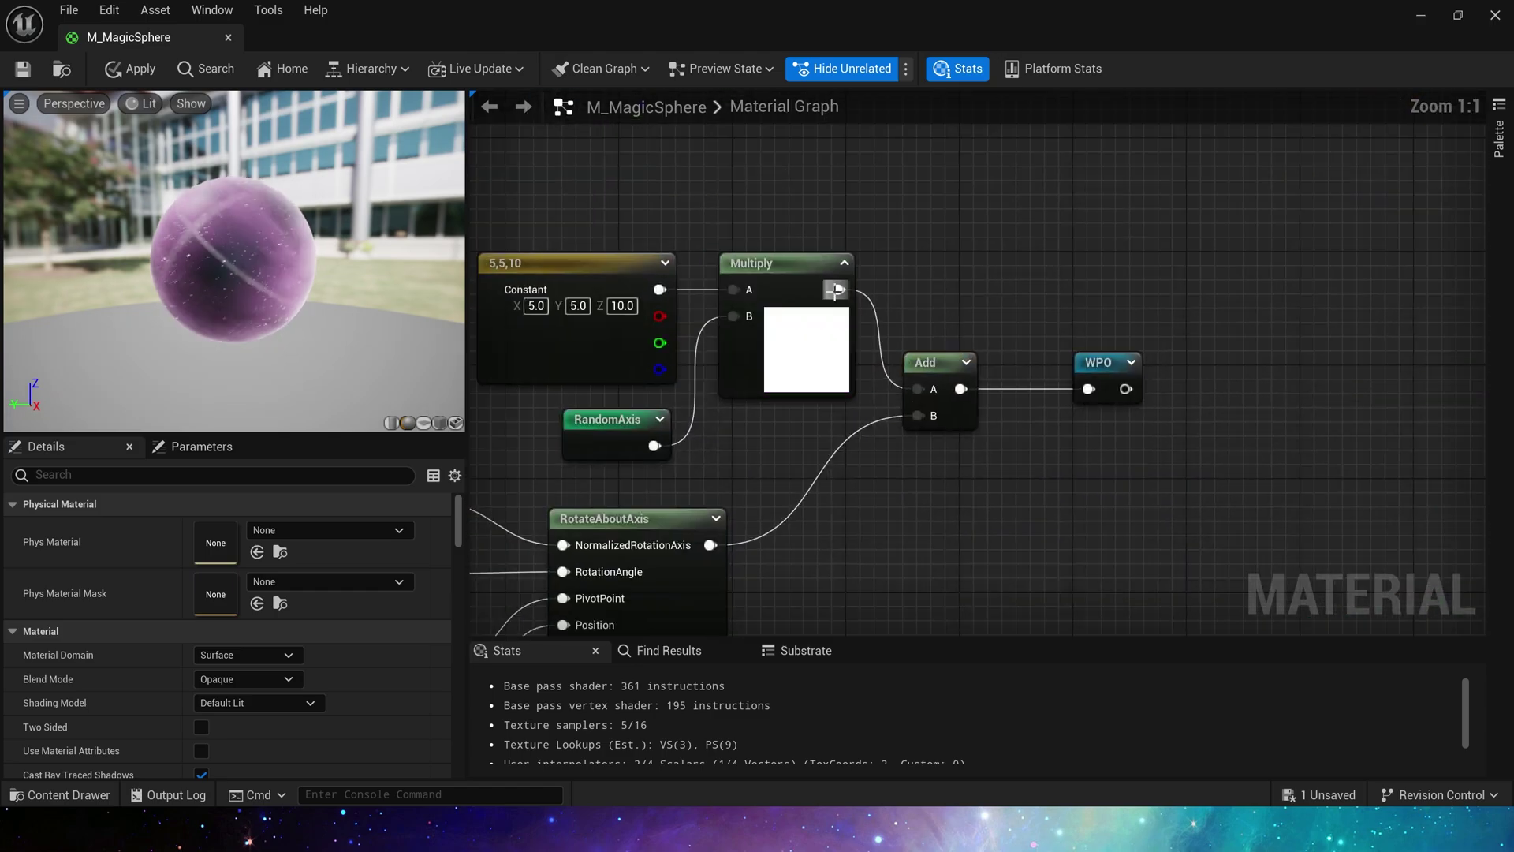
# - Connect the offset branch's Multiply output directly to the WPO reroute, bypassing the Add node
pyautogui.moveTo(838, 290); pyautogui.dragTo(1088, 389)
pyautogui.moveTo(290, 287); pyautogui.dragTo(268, 303)
pyautogui.moveTo(906, 193); pyautogui.dragTo(1085, 214, button='right')
# - Set the constant vector feeding the offset Multiply to 55, 55, 100 to exaggerate the position offset
pyautogui.moveTo(1101, 206); pyautogui.dragTo(765, 457)
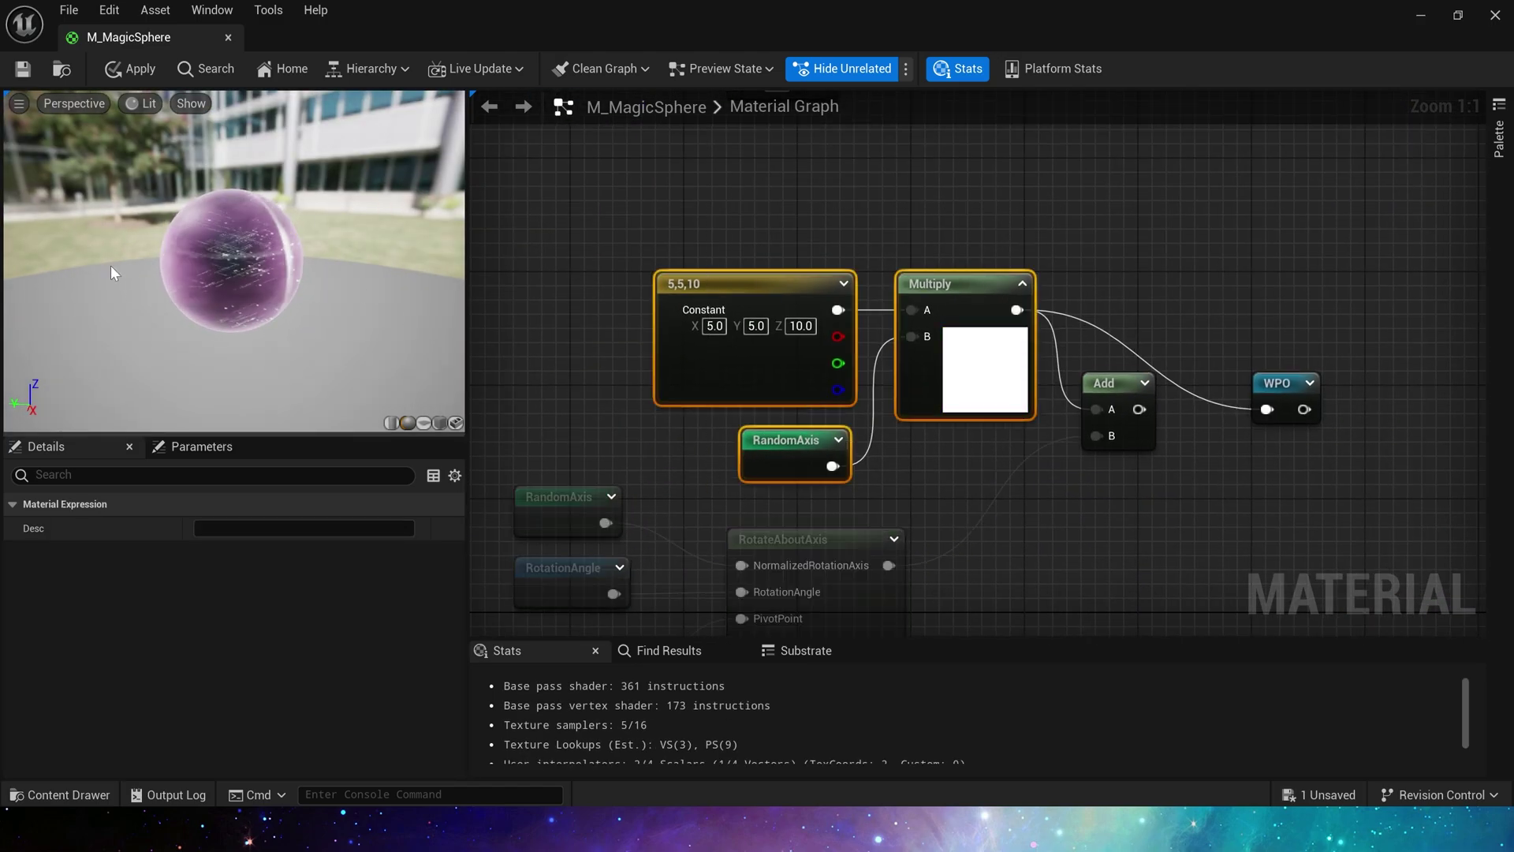
pyautogui.click(714, 326)
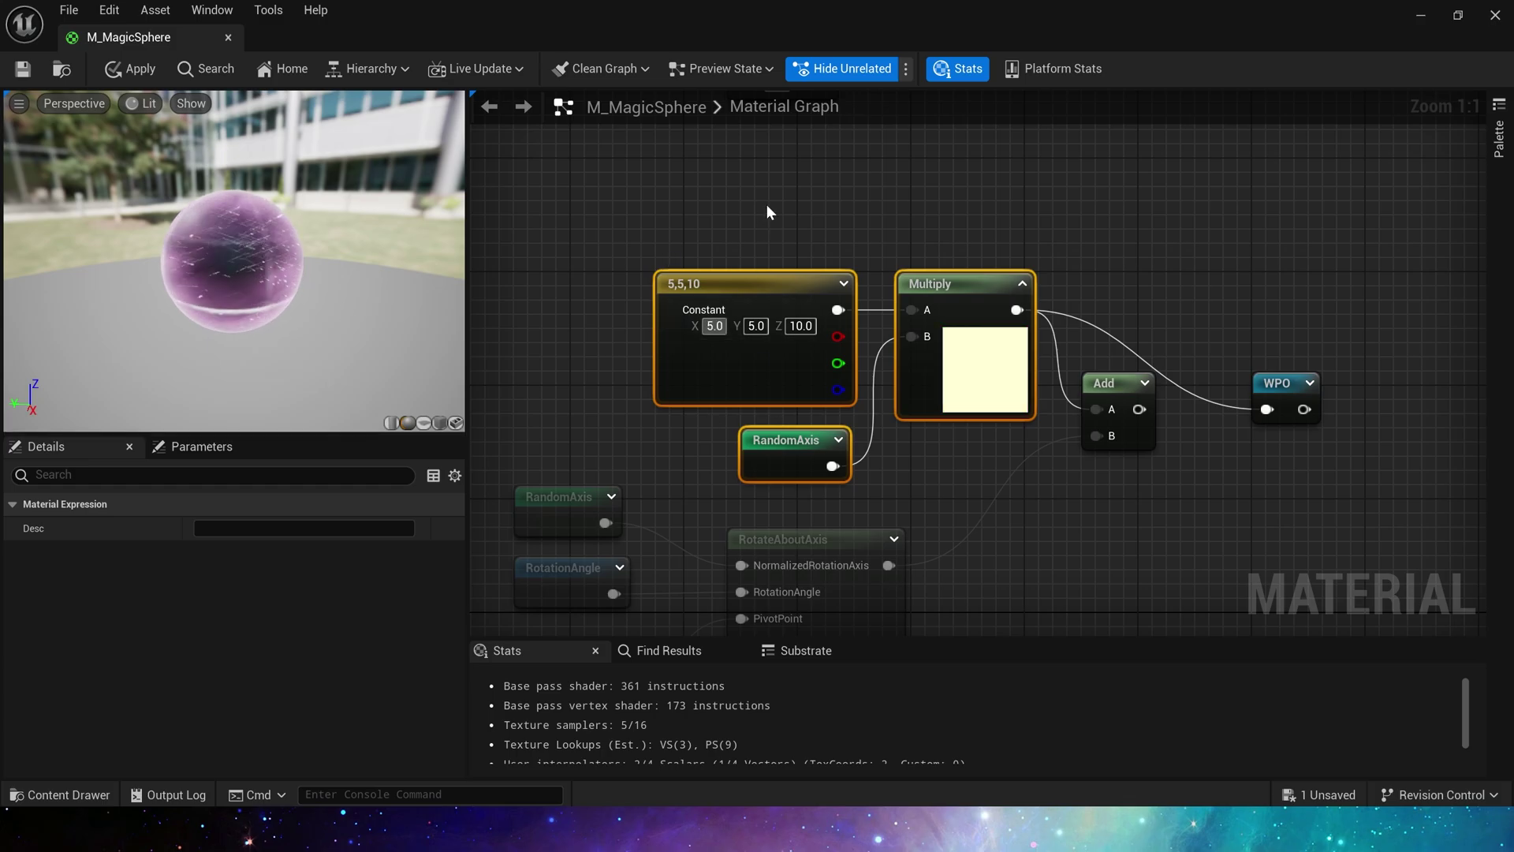
pyautogui.write('55')
pyautogui.press('Tab')
pyautogui.write('55')
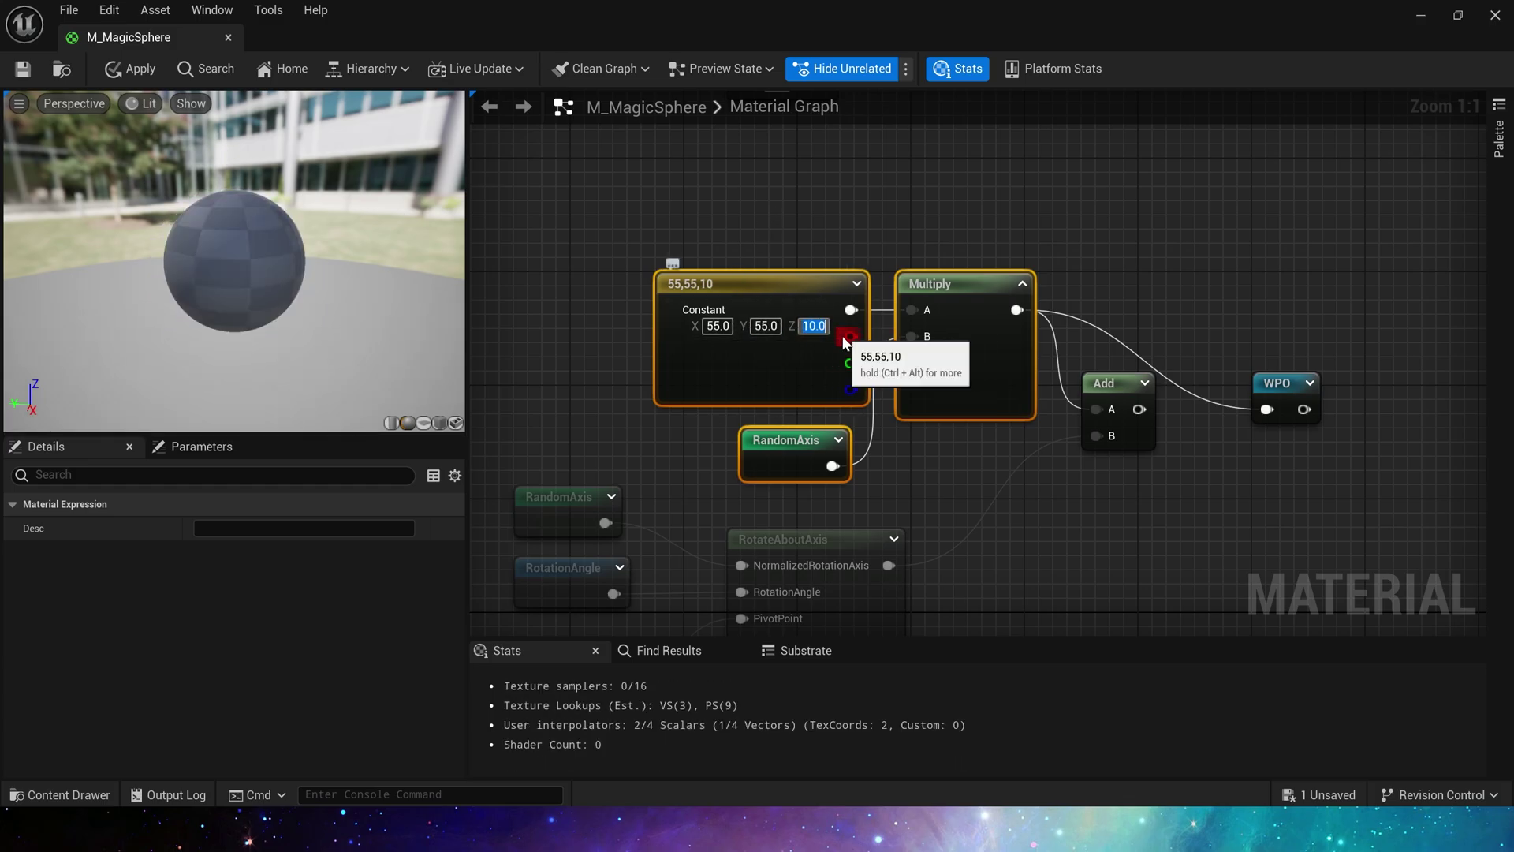
pyautogui.press('Return')
pyautogui.write('100')
pyautogui.press('Return')
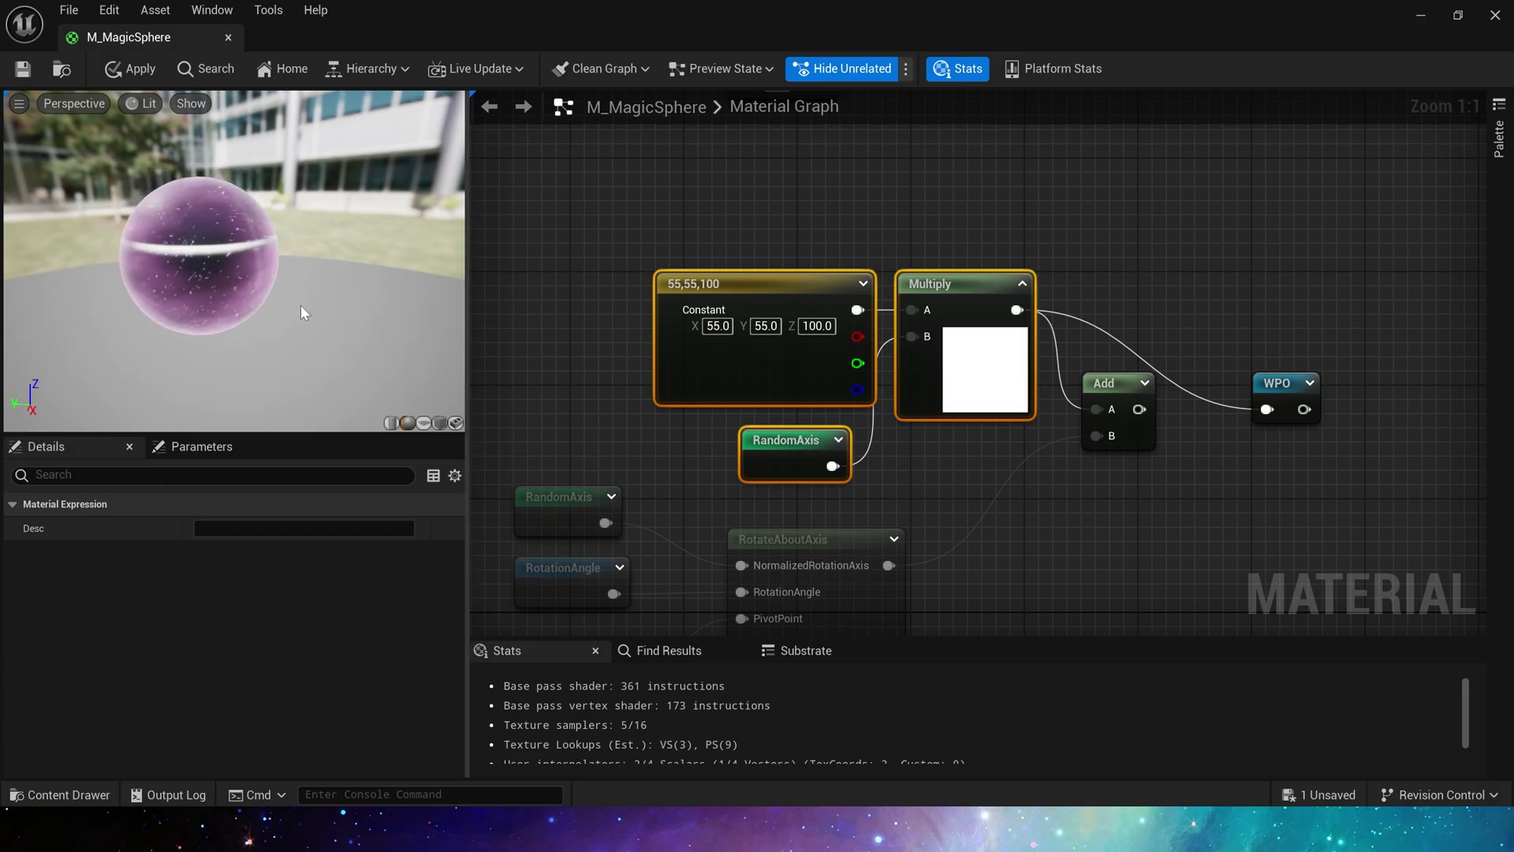
# - Connect the RotateAboutAxis output directly to the WPO reroute and examine the isolated rotation on the preview sphere
pyautogui.moveTo(1092, 492); pyautogui.dragTo(1082, 370, button='right')
pyautogui.click(1071, 411)
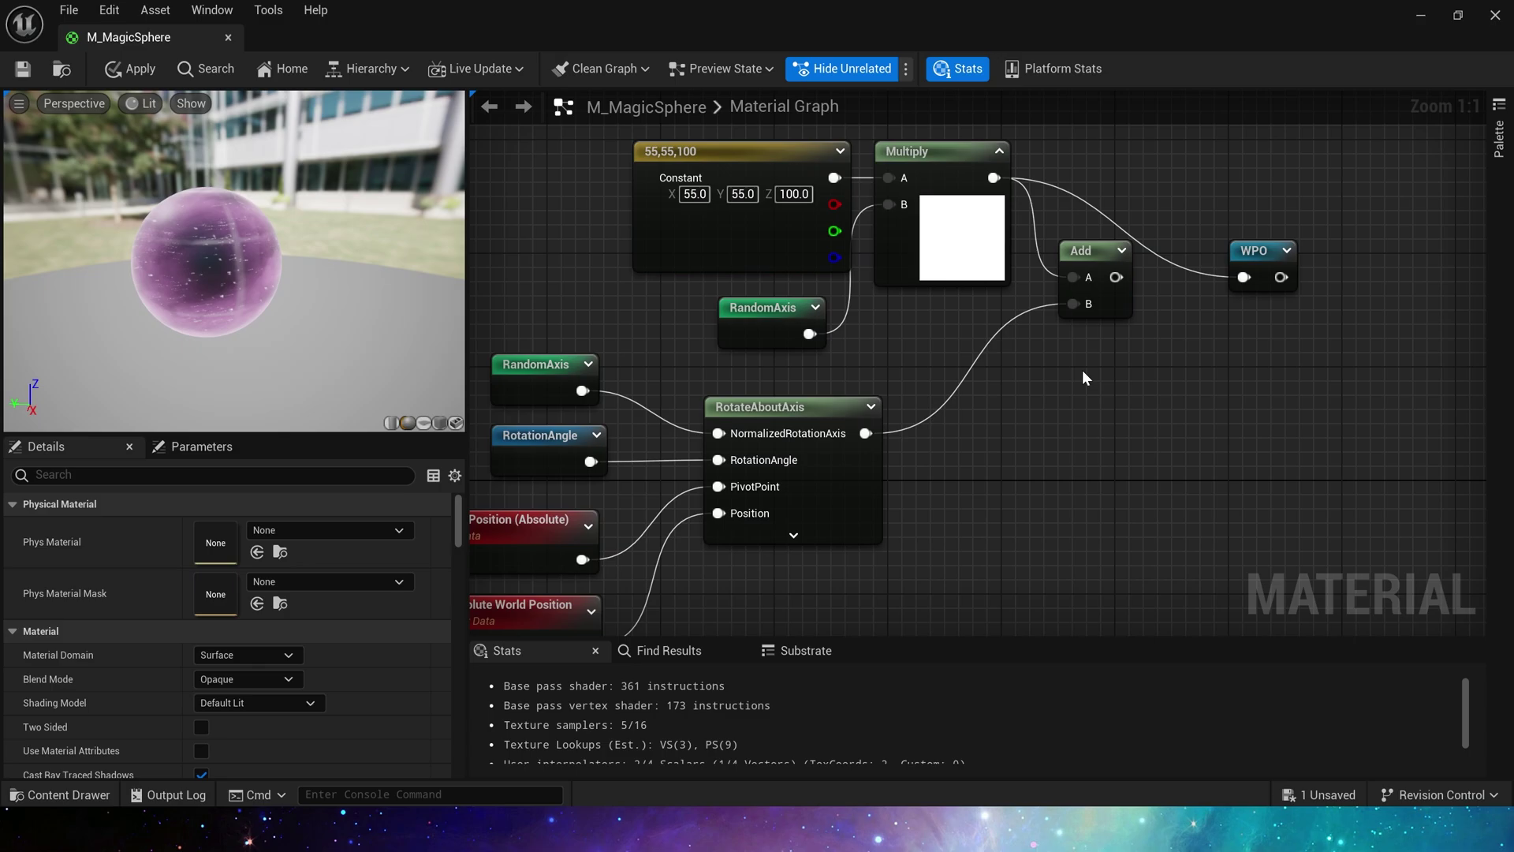
pyautogui.moveTo(865, 432); pyautogui.dragTo(1244, 277)
pyautogui.moveTo(986, 445); pyautogui.dragTo(1114, 353, button='right')
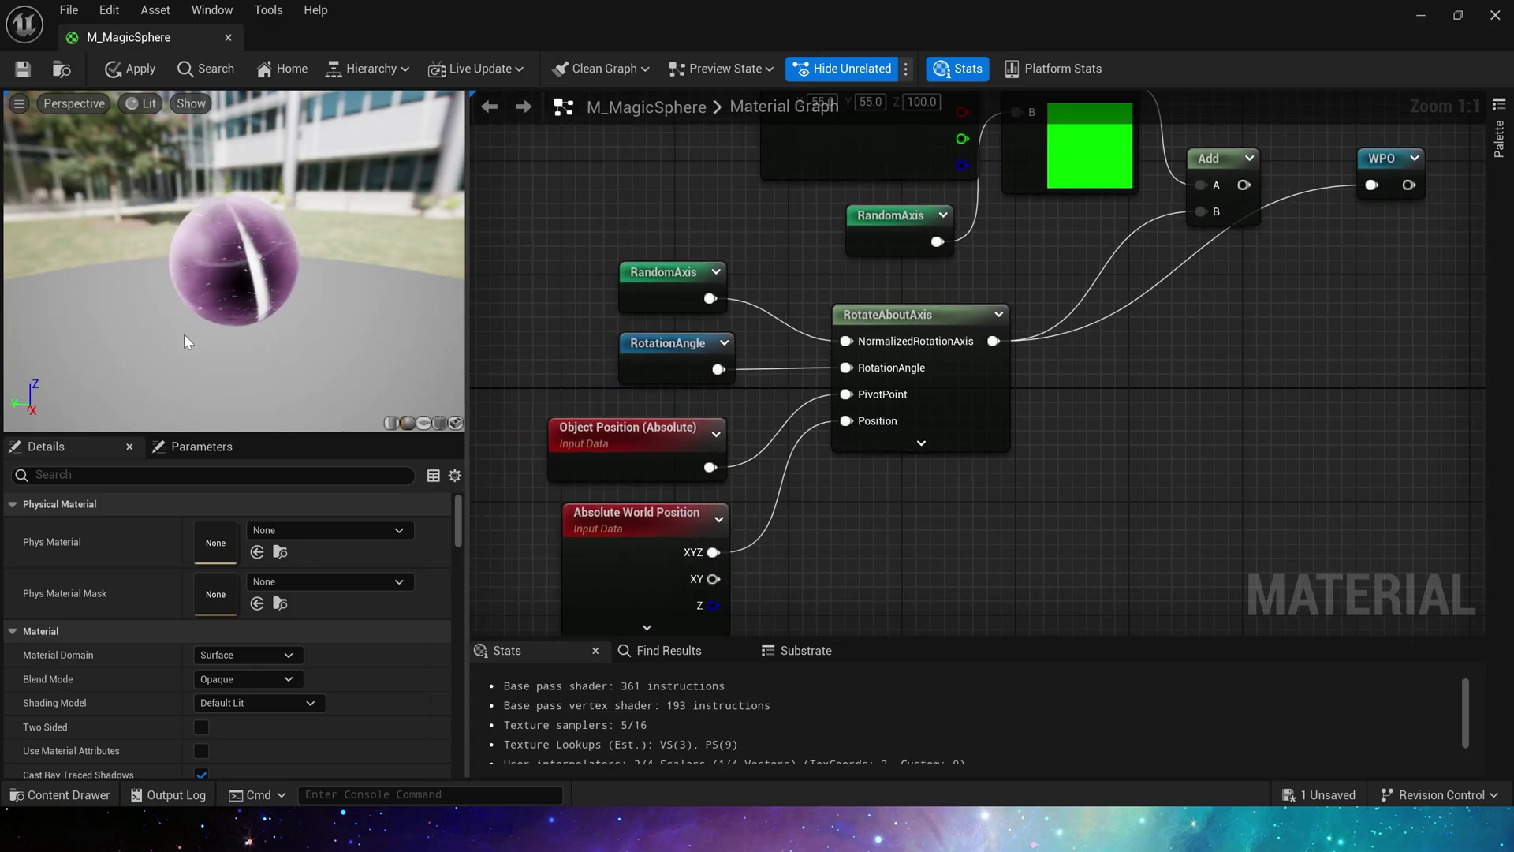
pyautogui.moveTo(316, 257); pyautogui.dragTo(166, 256)
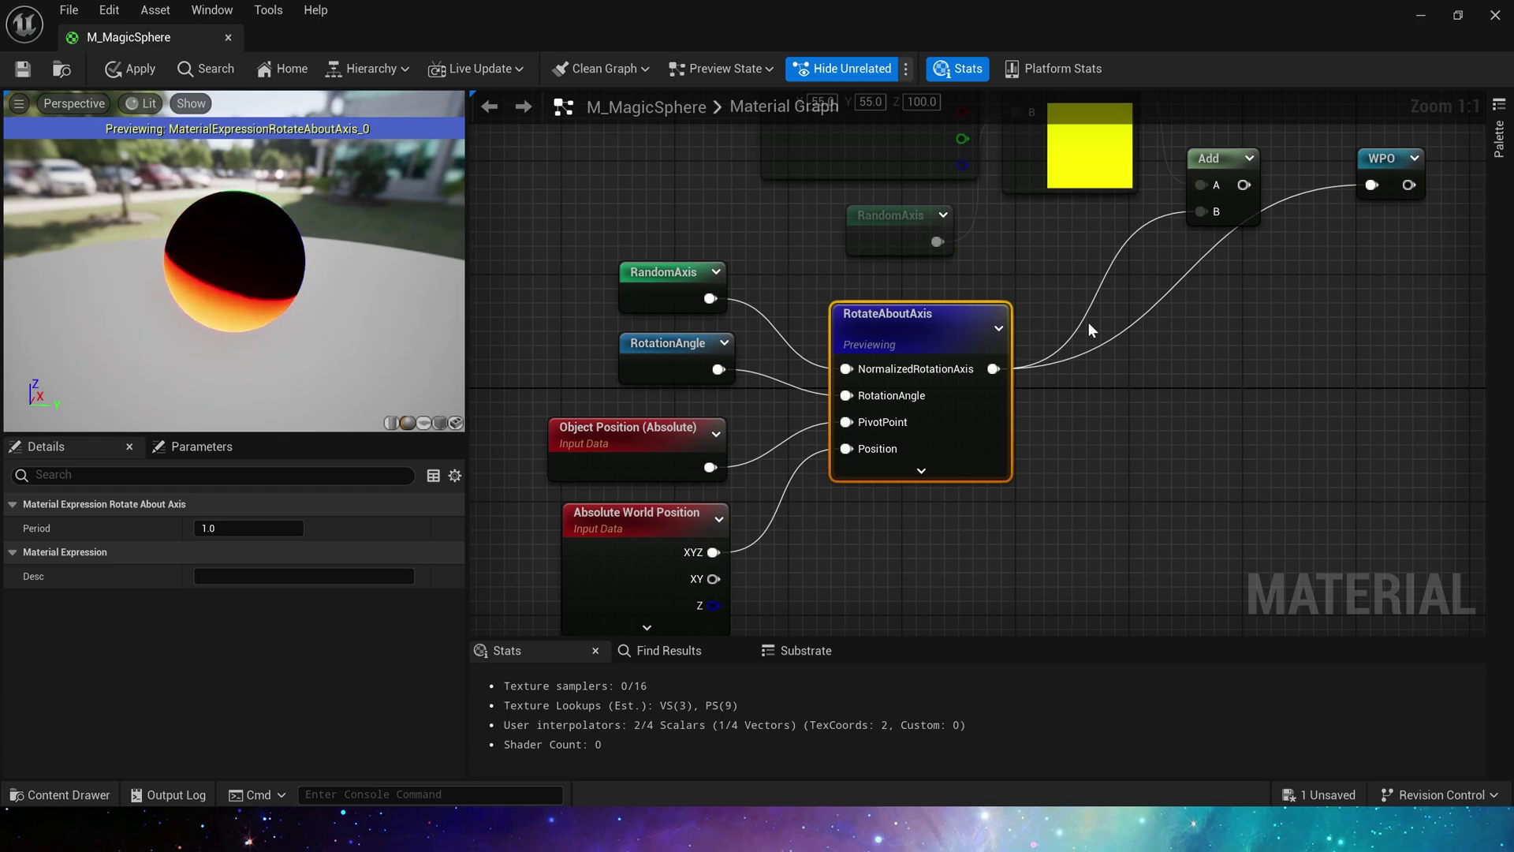
# - Preview the RotateAboutAxis node on its own and examine its output from other sides of the sphere
pyautogui.moveTo(1096, 278); pyautogui.dragTo(1011, 391, button='right')
pyautogui.moveTo(300, 295); pyautogui.dragTo(439, 273)
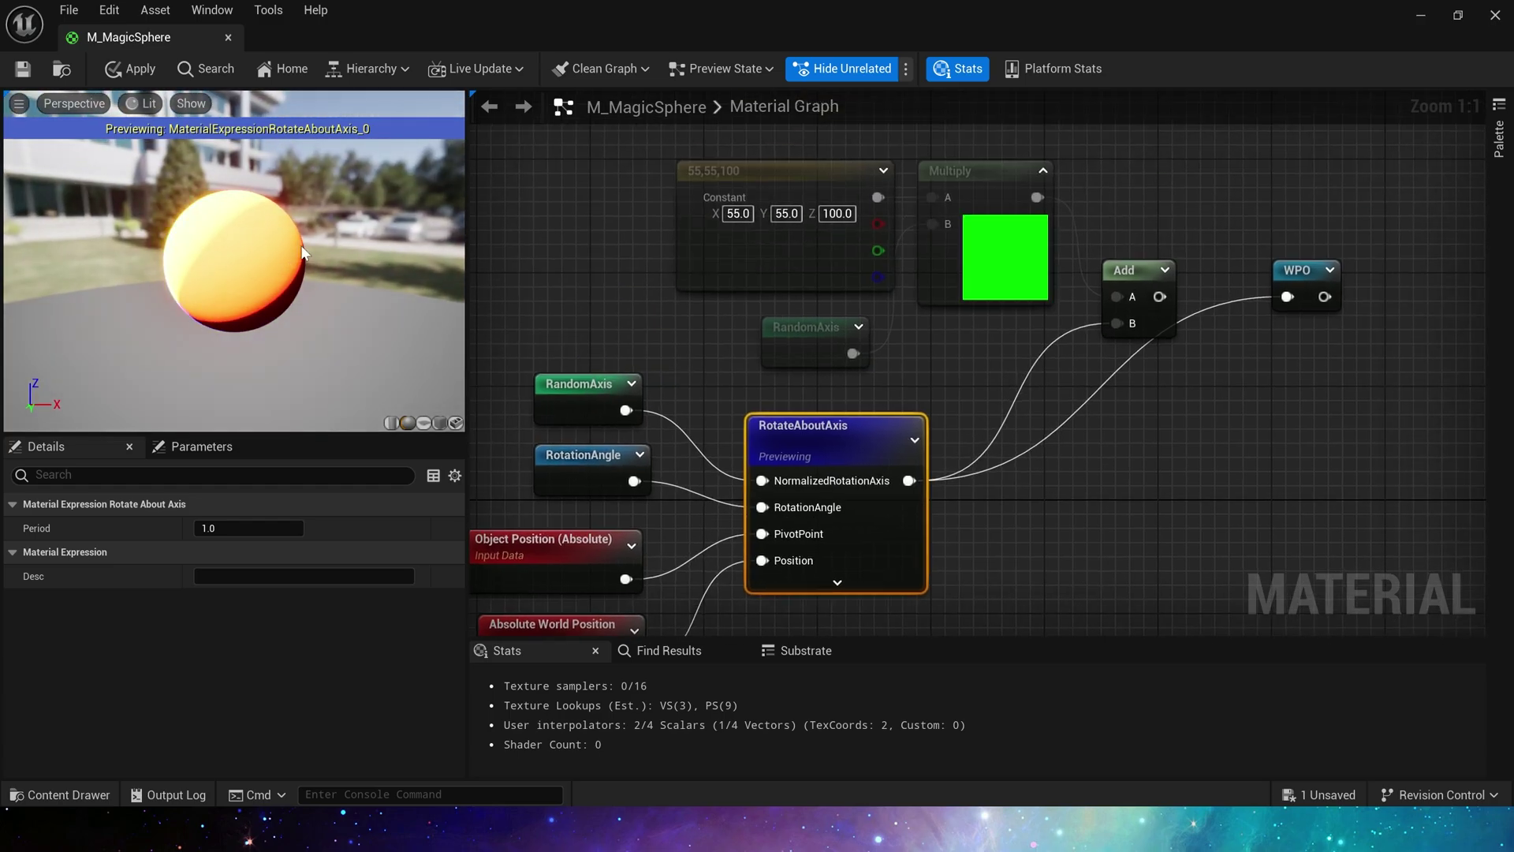
pyautogui.moveTo(896, 385); pyautogui.dragTo(680, 474, button='right')
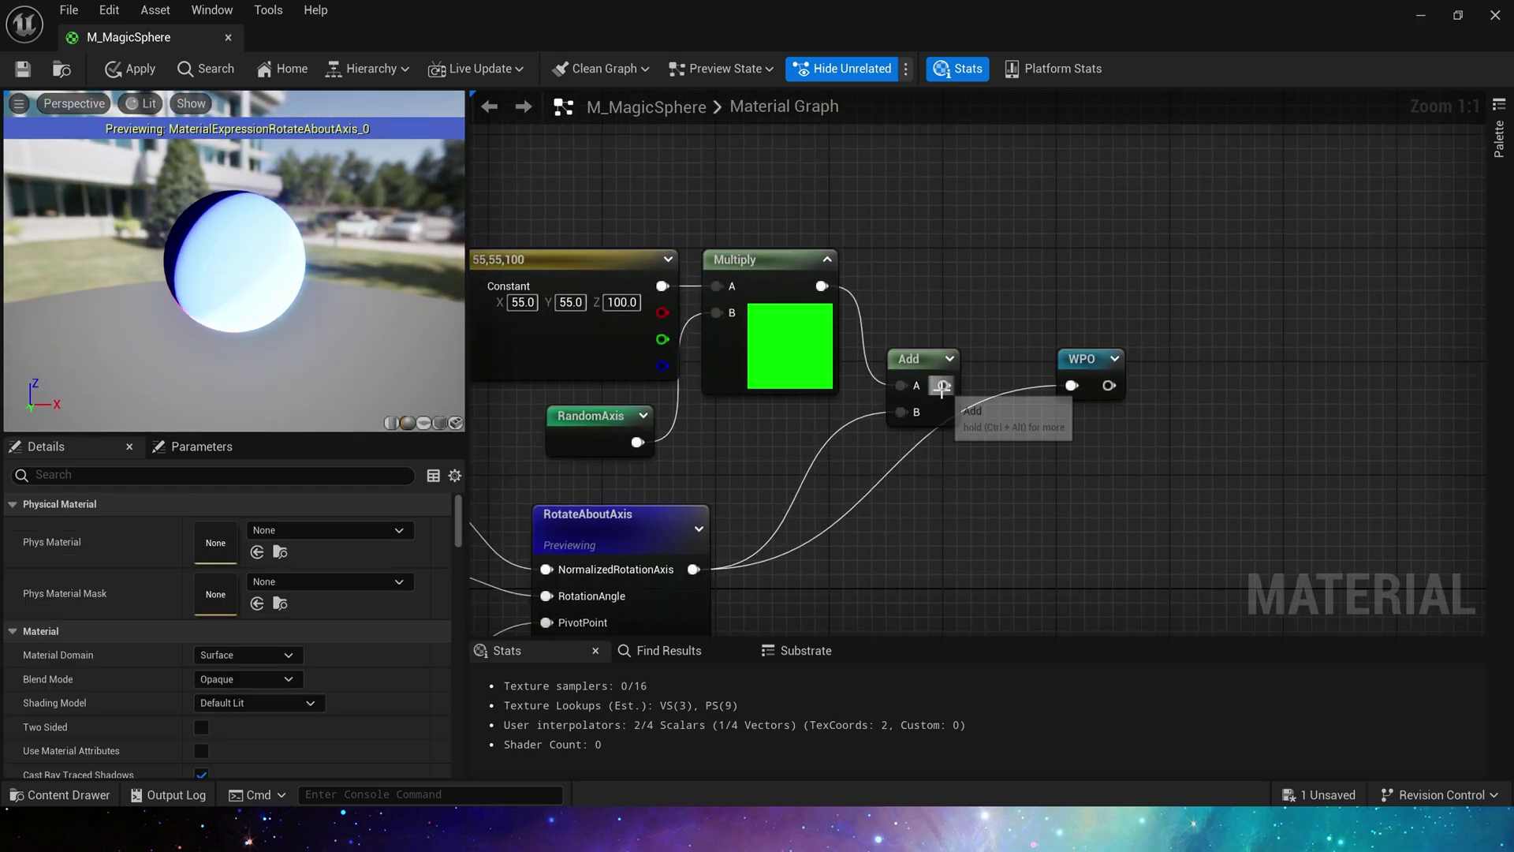
# - Go from the WPO reroute declaration to its usage beside the M_MagicSphere output node
pyautogui.rightClick(1081, 362)
pyautogui.click(1153, 395)
pyautogui.scroll(-7, 1014, 370)
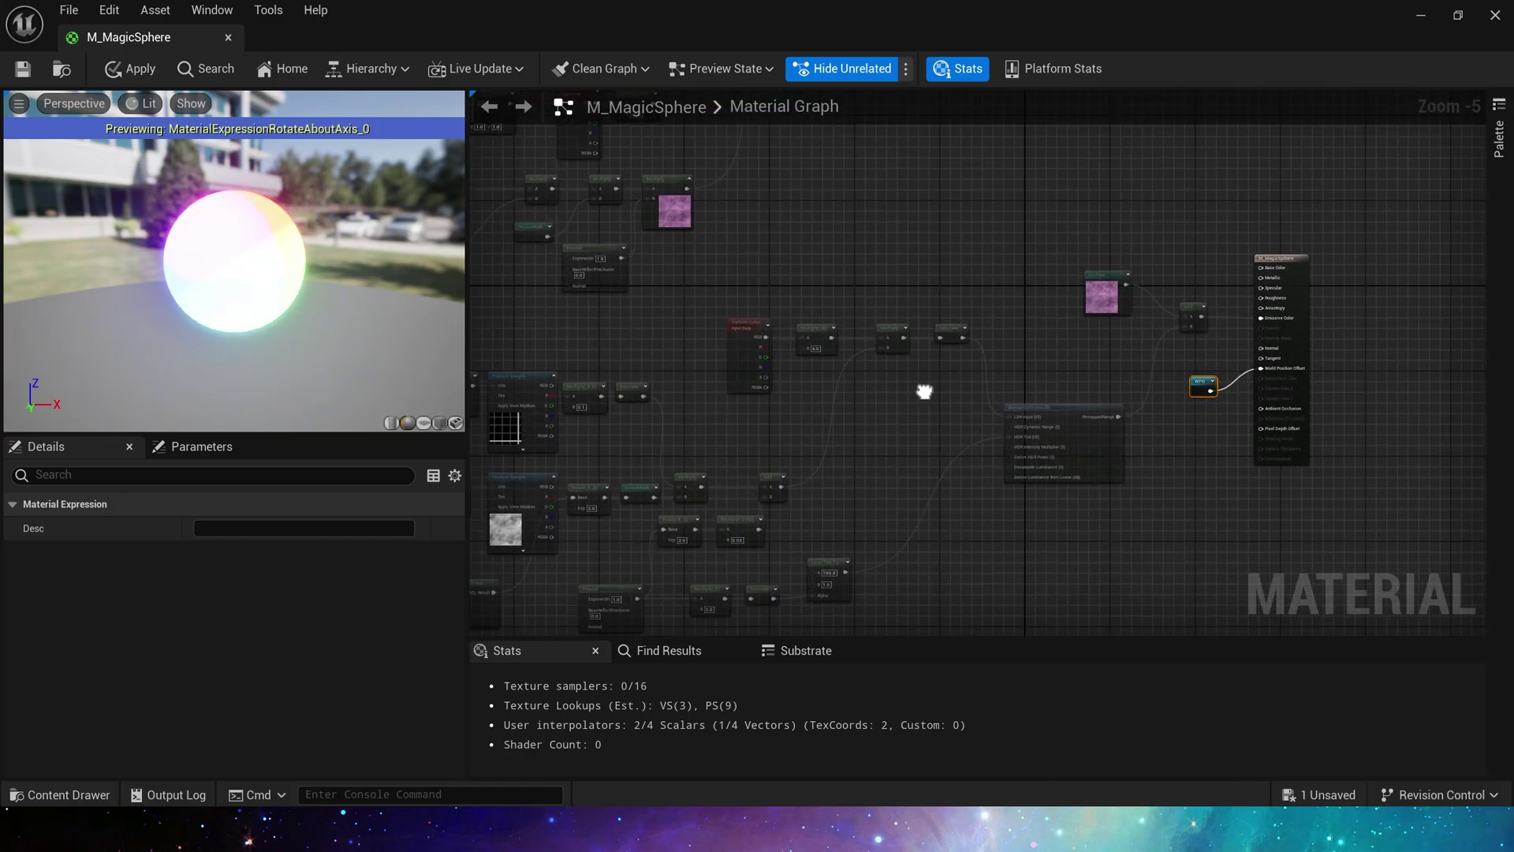
pyautogui.scroll(4, 1034, 404)
pyautogui.moveTo(1012, 402); pyautogui.dragTo(1011, 477)
pyautogui.click(1240, 443)
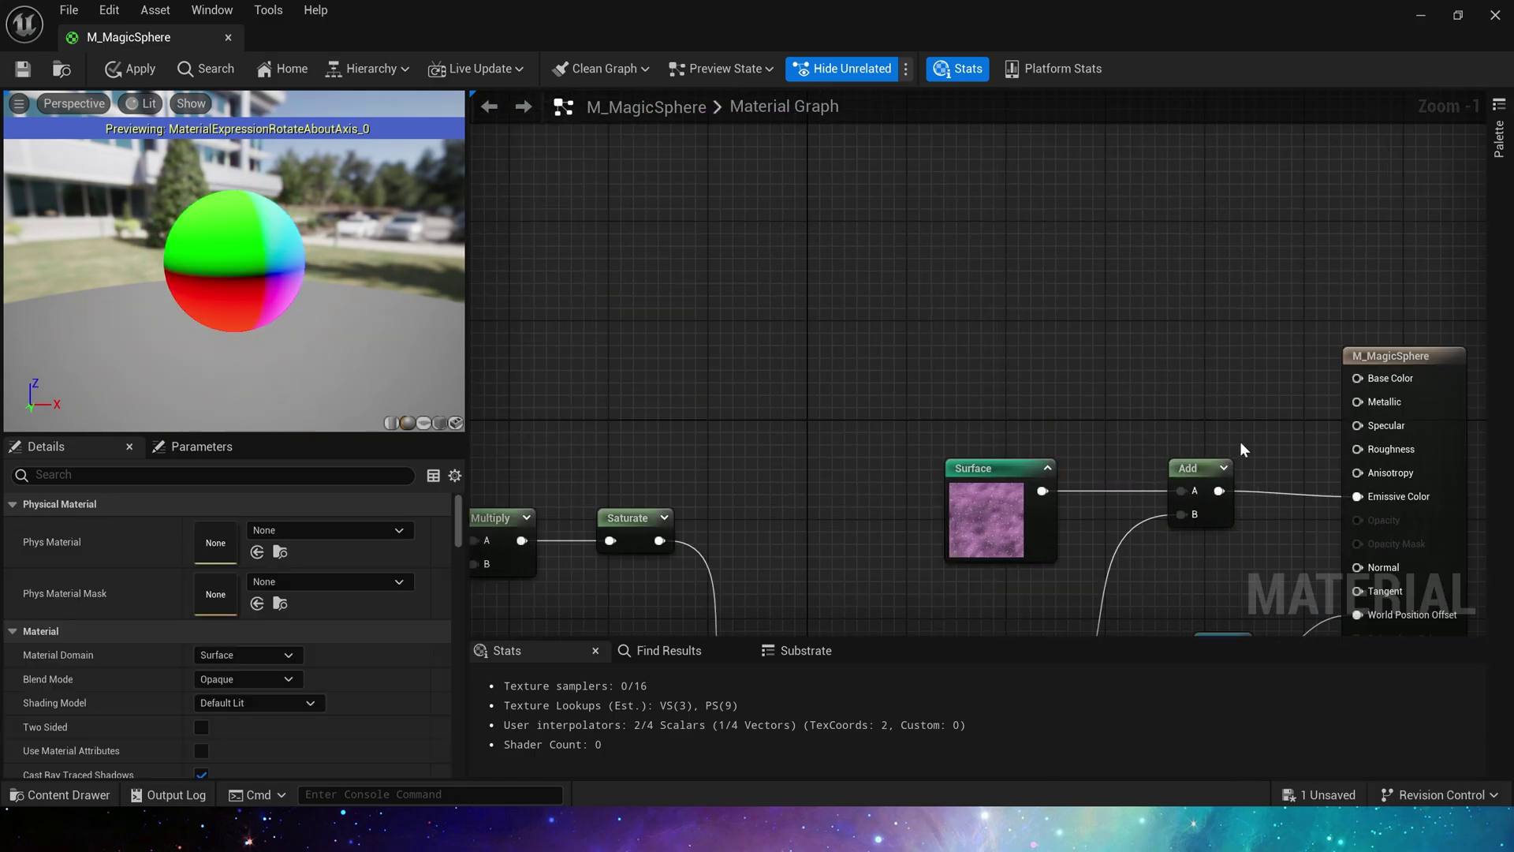
# - Preview the Surface reroute that feeds the Emissive Color Add, and examine it on the sphere
pyautogui.moveTo(910, 519); pyautogui.dragTo(1009, 309, button='right')
pyautogui.scroll(-1, 1009, 315)
pyautogui.rightClick(1118, 298)
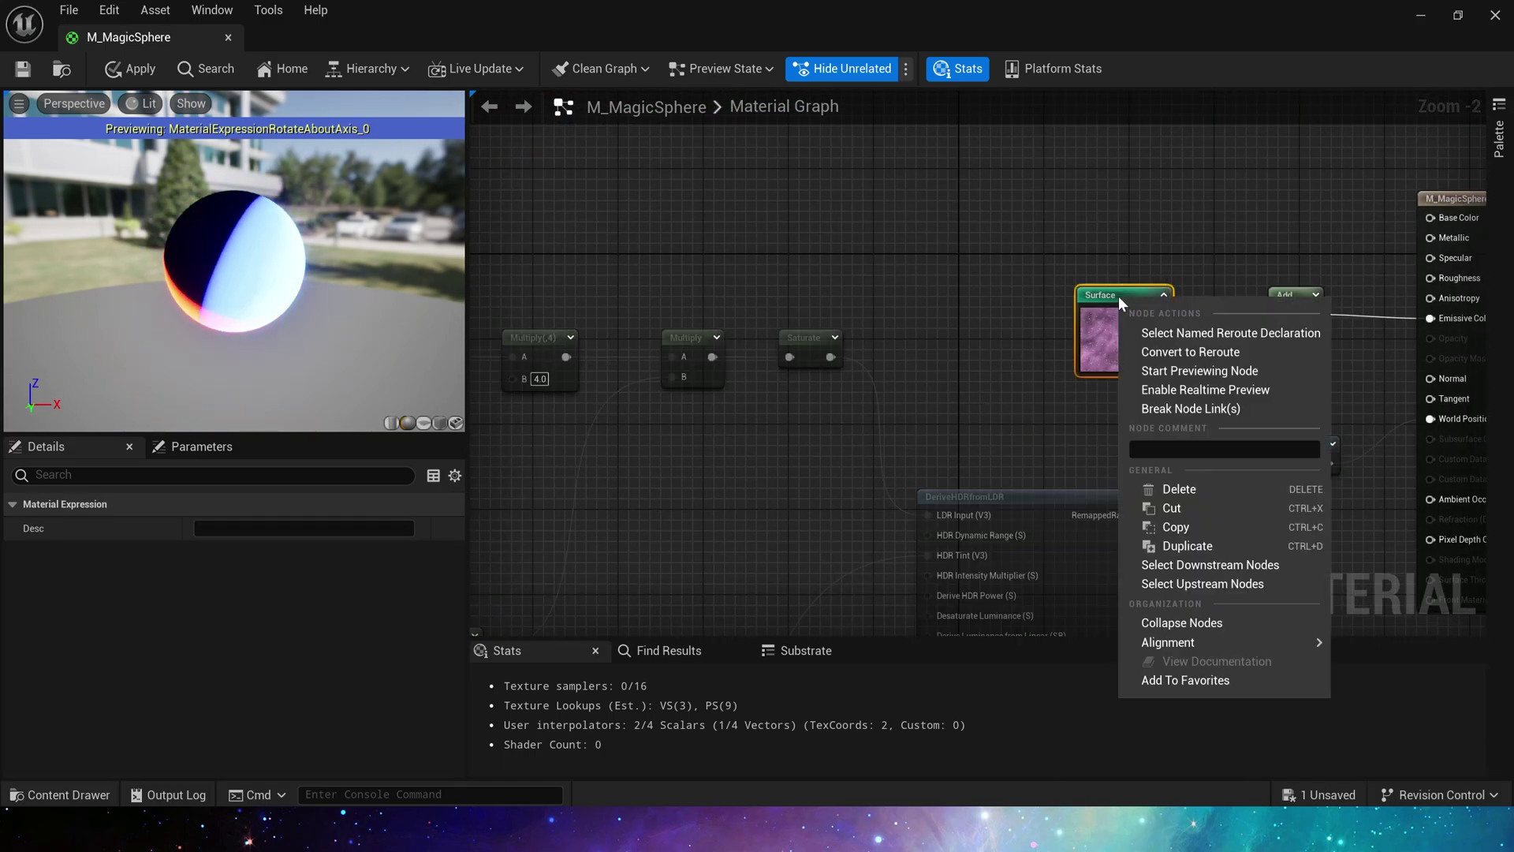
pyautogui.click(1194, 369)
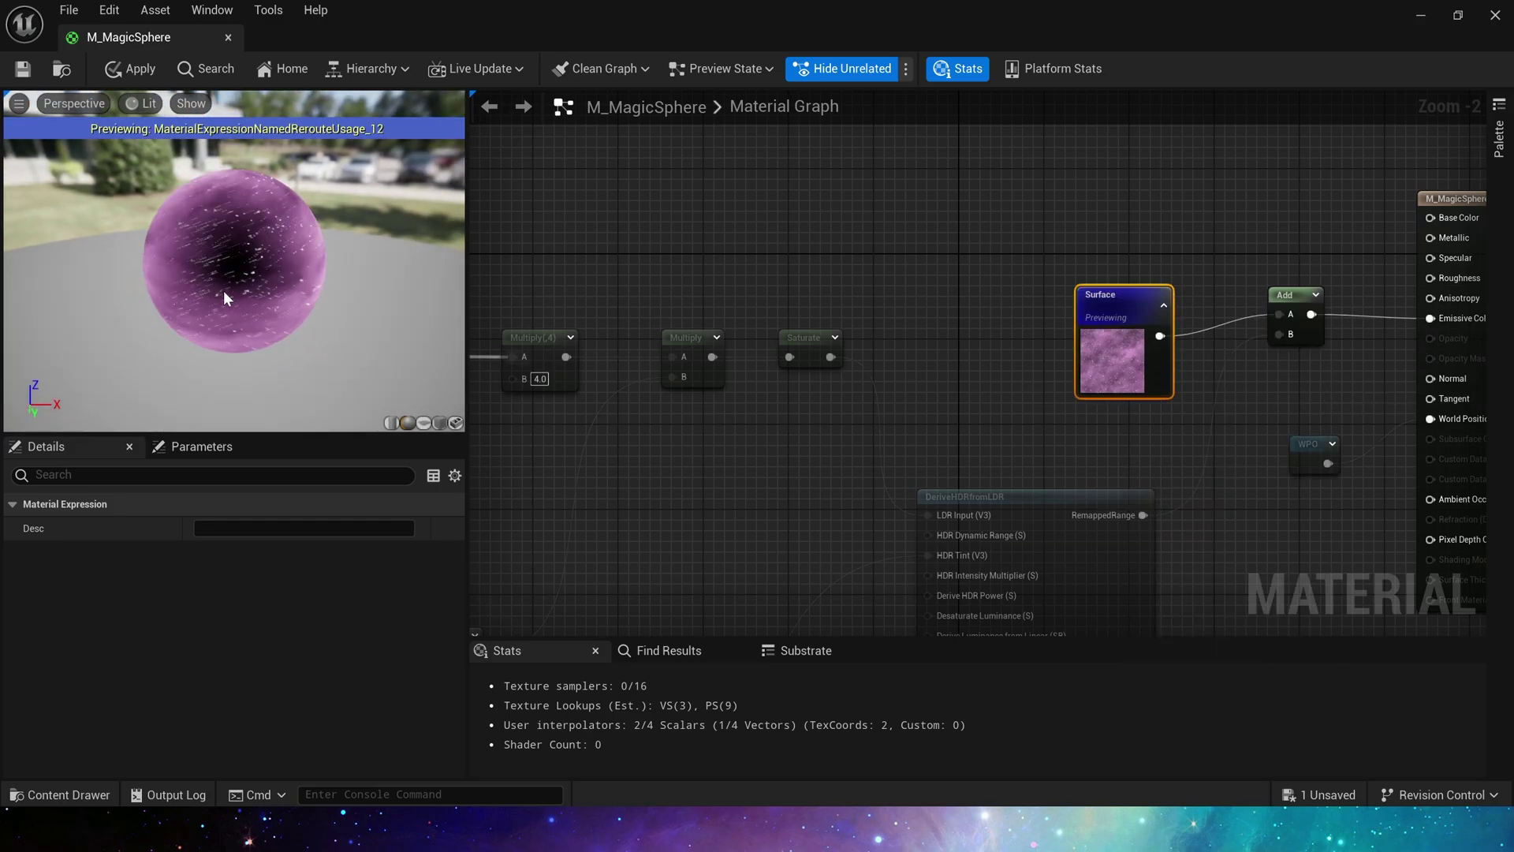
pyautogui.moveTo(212, 253); pyautogui.dragTo(137, 231)
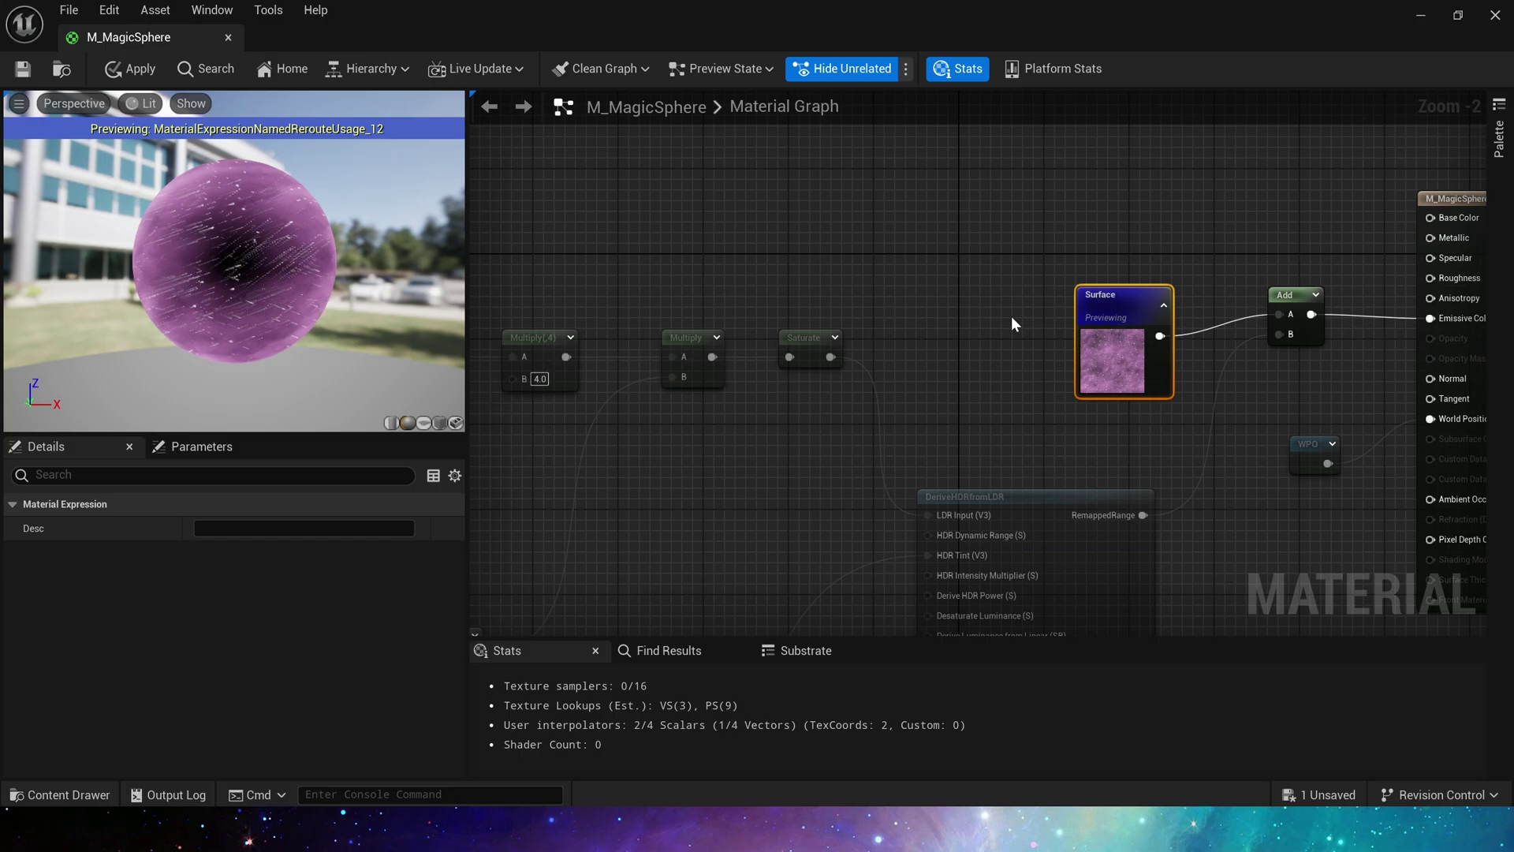
# - Go to the Surface reroute's declaration and review the node network that feeds it
pyautogui.scroll(-2, 1011, 316)
pyautogui.moveTo(1011, 315); pyautogui.dragTo(1252, 424, button='right')
pyautogui.doubleClick(1347, 454)
pyautogui.moveTo(773, 530); pyautogui.dragTo(1072, 428, button='right')
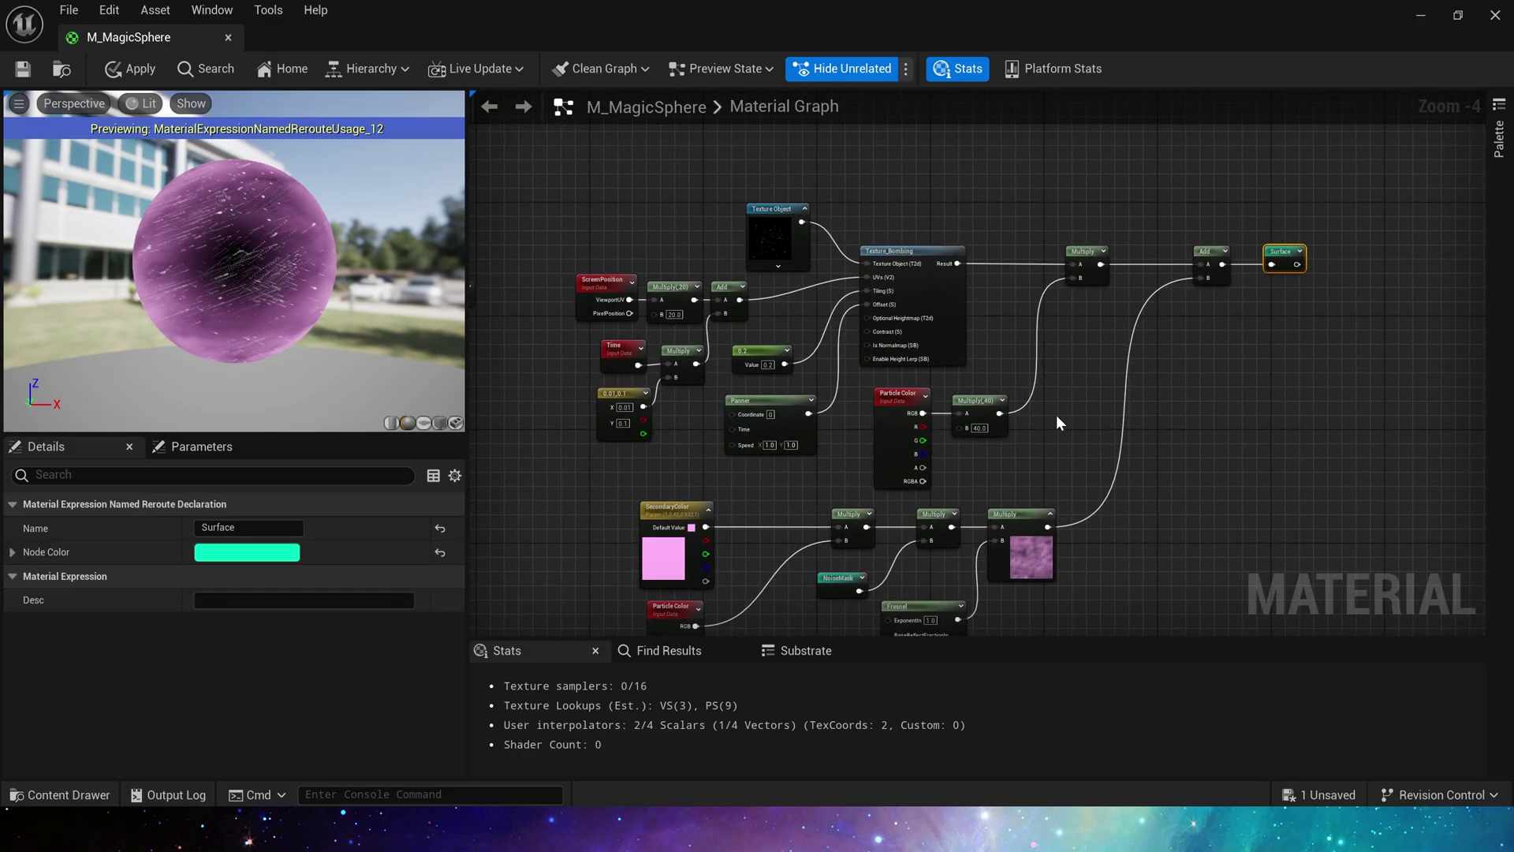
# - Inspect the T_stardots texture of the Texture Object, and preview the Multiply fed by the Texture_Bombing node
pyautogui.doubleClick(231, 534)
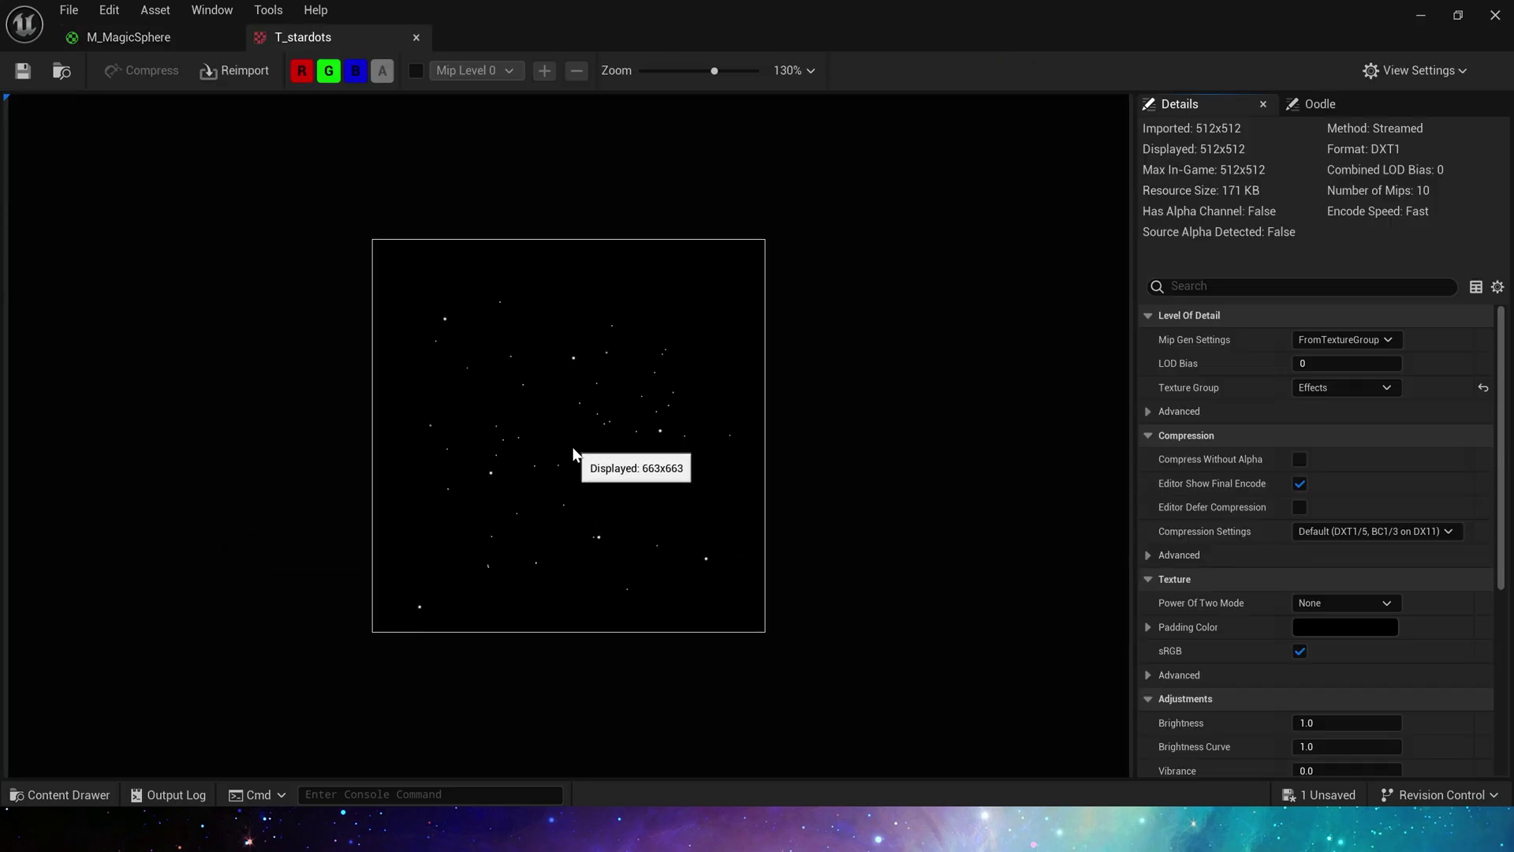
pyautogui.scroll(5, 574, 454)
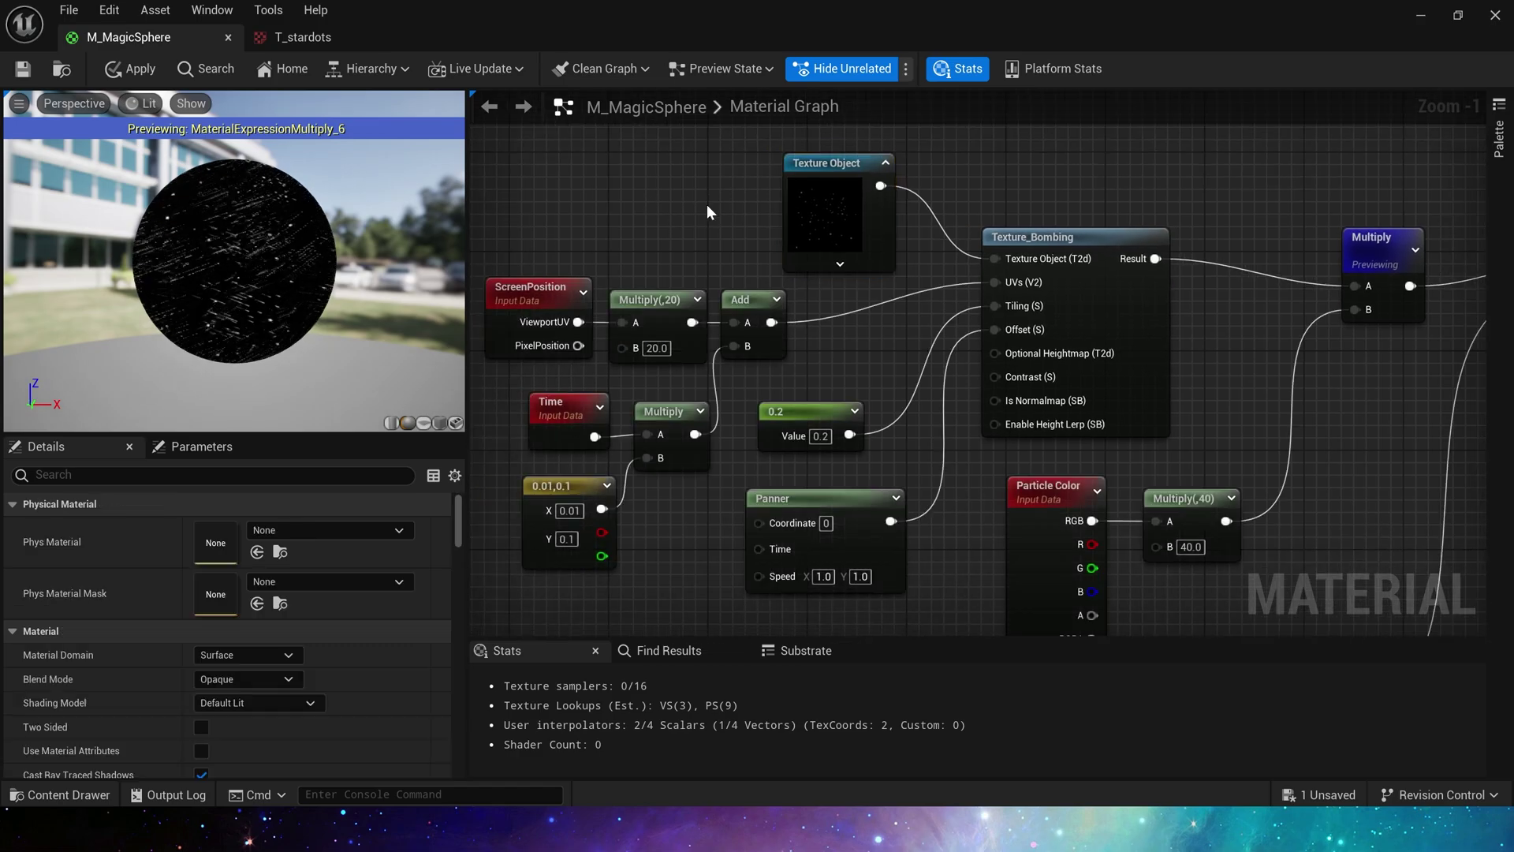
pyautogui.click(962, 364)
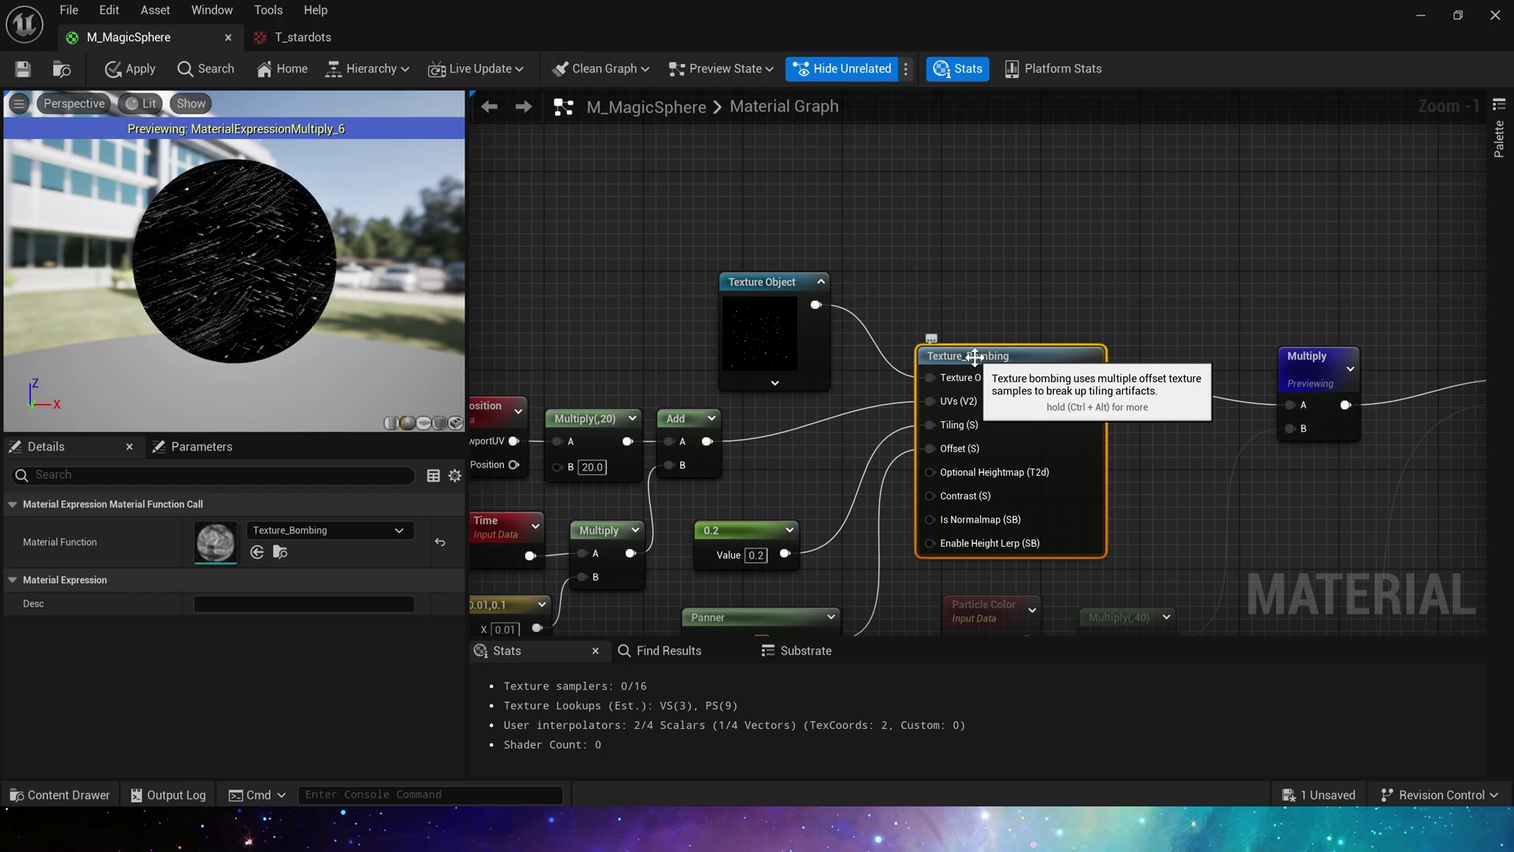
pyautogui.click(967, 311)
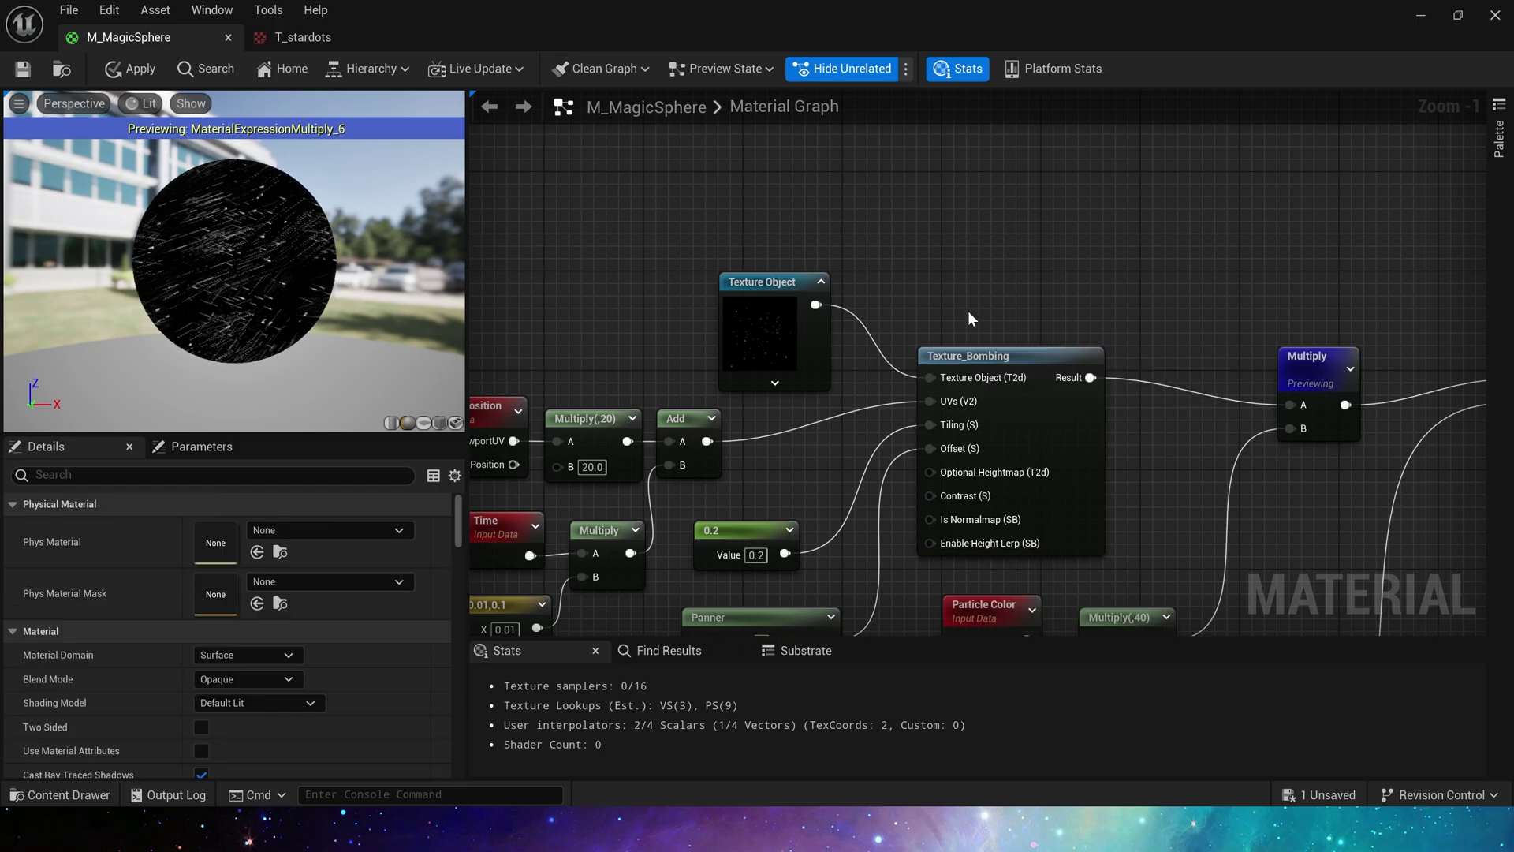
# - Add a TexCoord node above ScreenPosition and connect it to the Add node's A input, replacing Multiply(,20)
pyautogui.moveTo(968, 311); pyautogui.dragTo(1179, 175, button='right')
pyautogui.press('u')
pyautogui.click(636, 153)
pyautogui.click(779, 185)
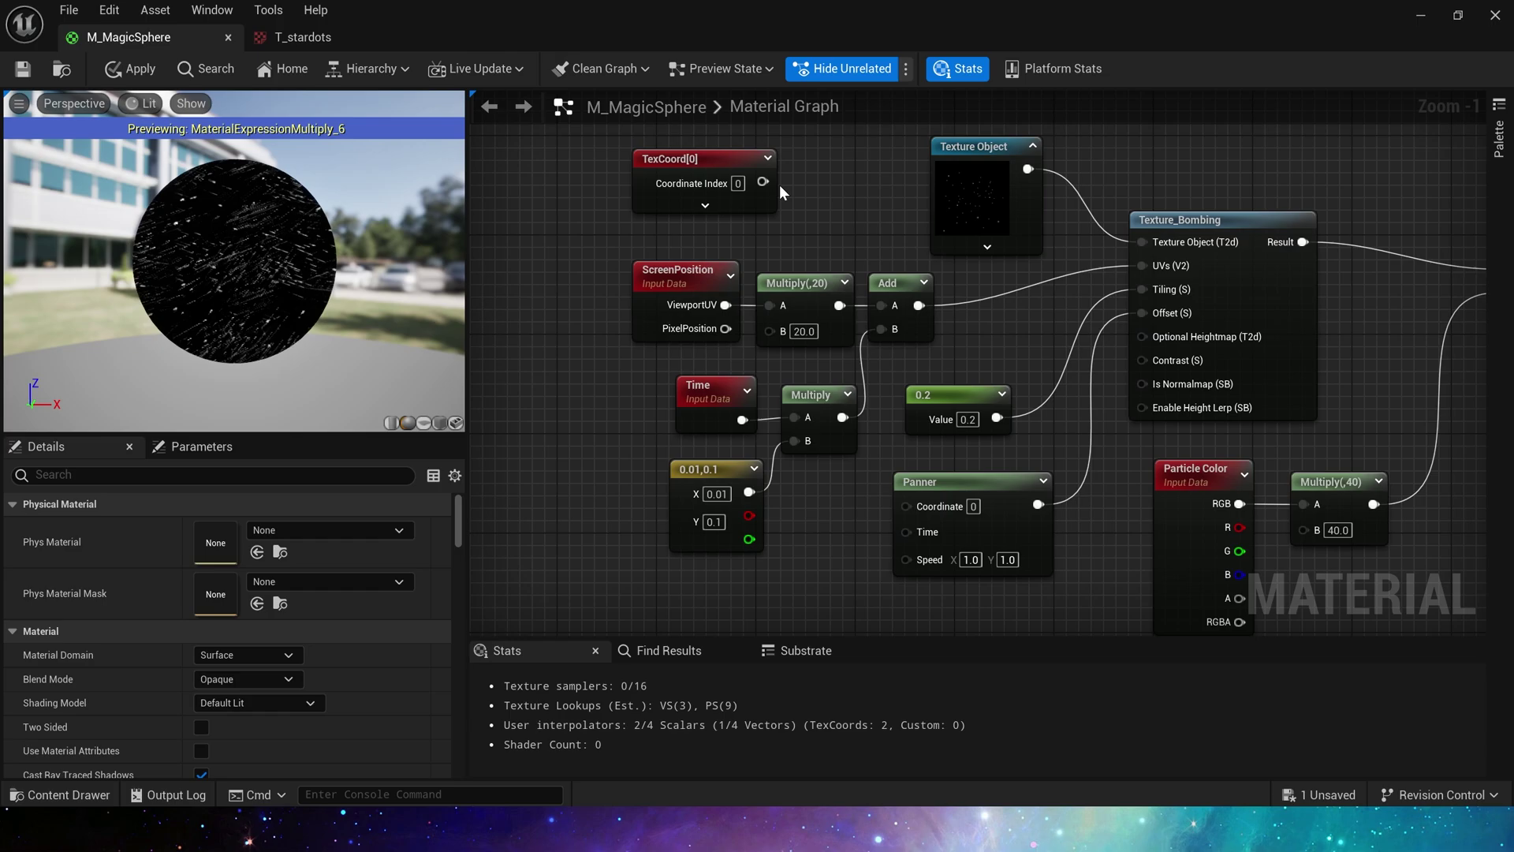
pyautogui.moveTo(1091, 287); pyautogui.dragTo(880, 306)
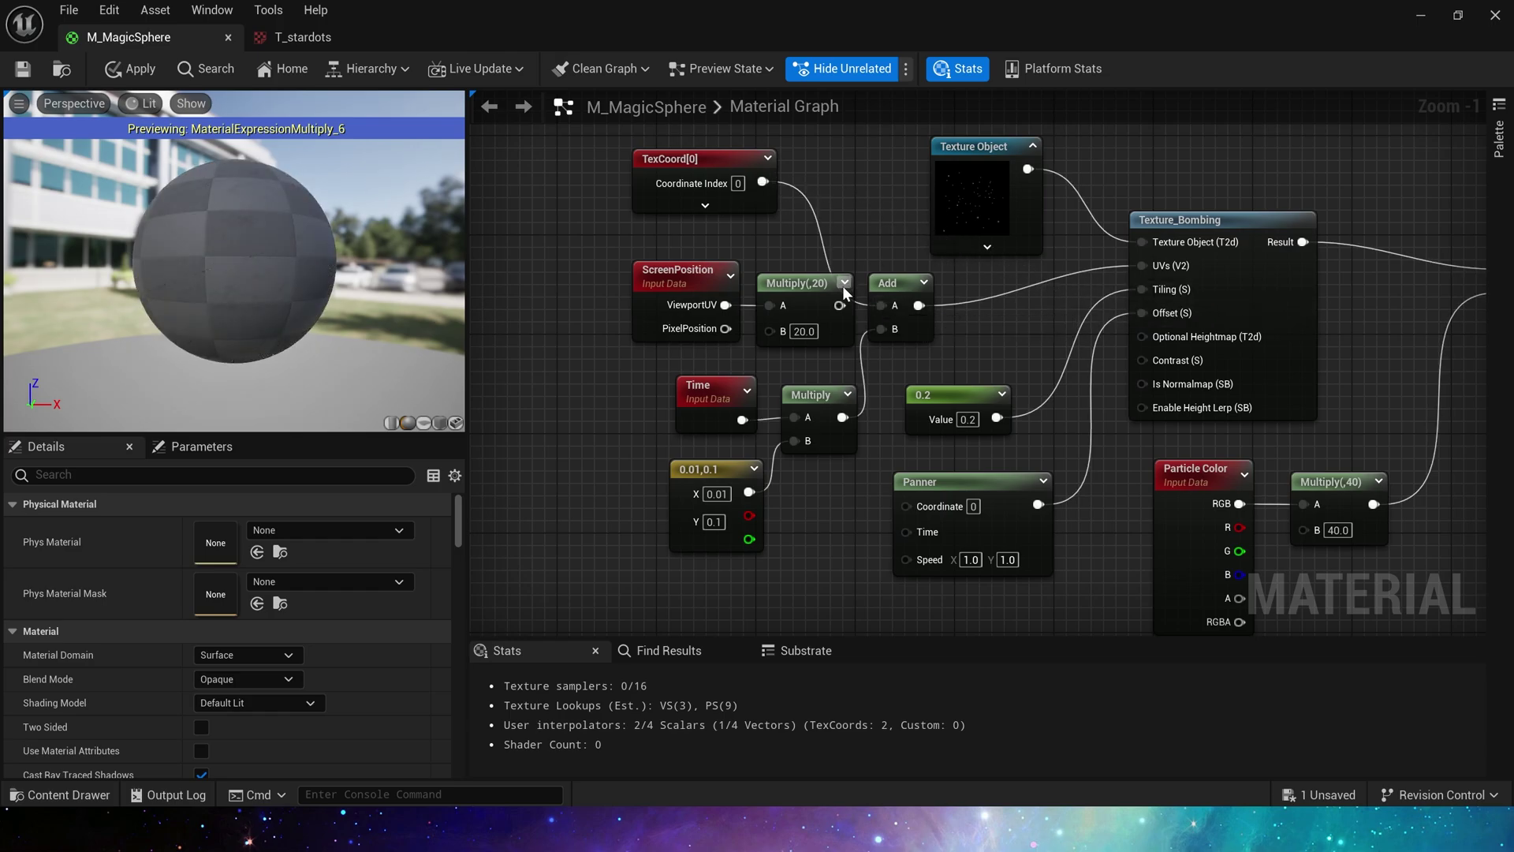
# - Set the TexCoord node's UTiling and VTiling to 20
pyautogui.click(700, 167)
pyautogui.click(246, 549)
pyautogui.write('20')
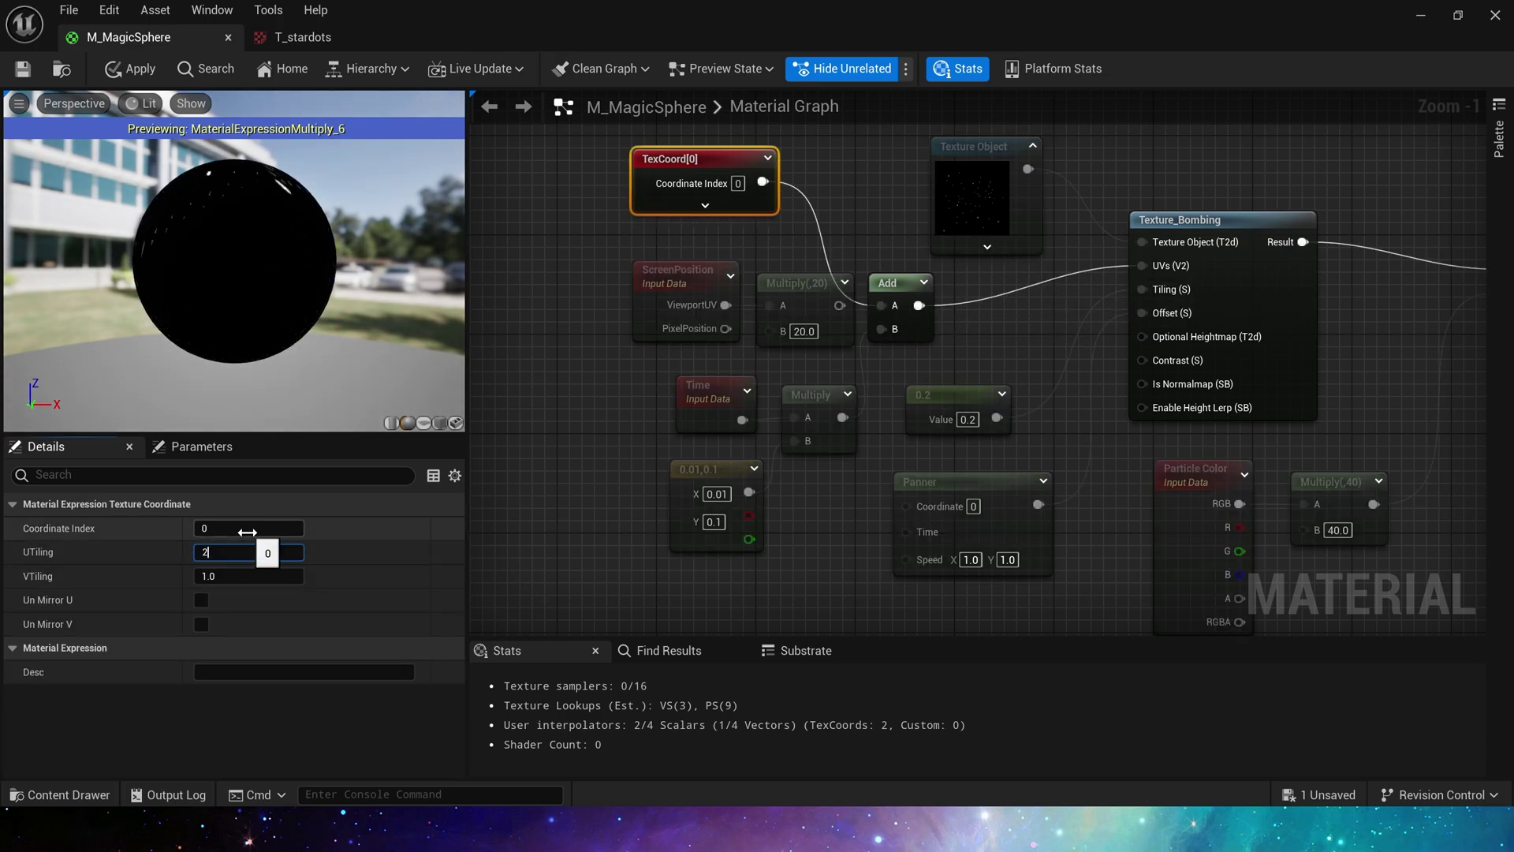
pyautogui.press('Tab')
pyautogui.write('20')
pyautogui.press('Tab')
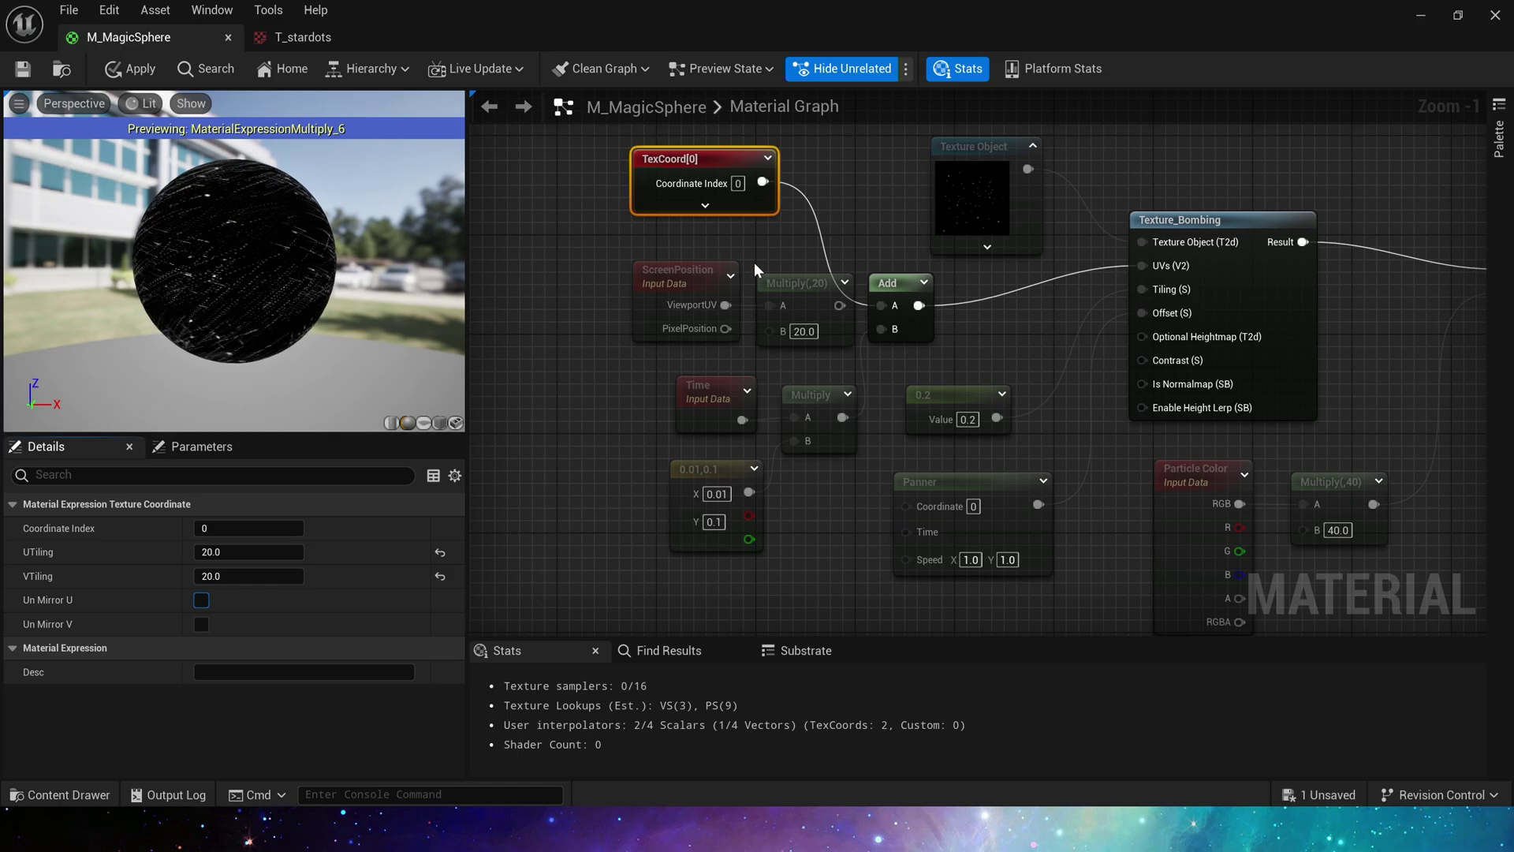
# - Compare TexCoord with the ScreenPosition branch by reconnecting Multiply(,20) to the Add node's A input
pyautogui.moveTo(839, 305); pyautogui.dragTo(881, 305)
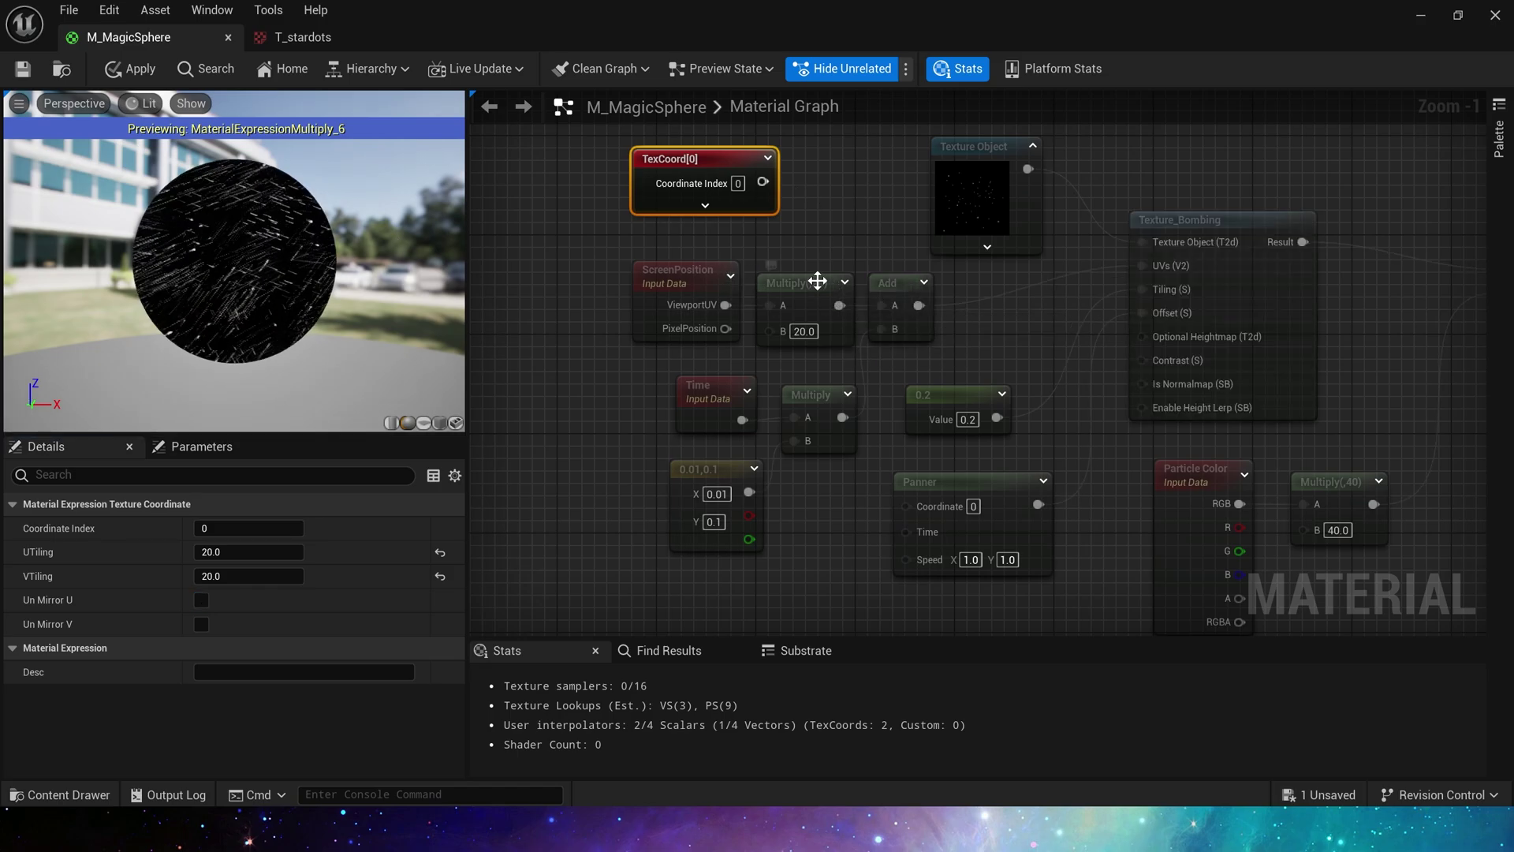
pyautogui.moveTo(763, 182); pyautogui.dragTo(881, 306)
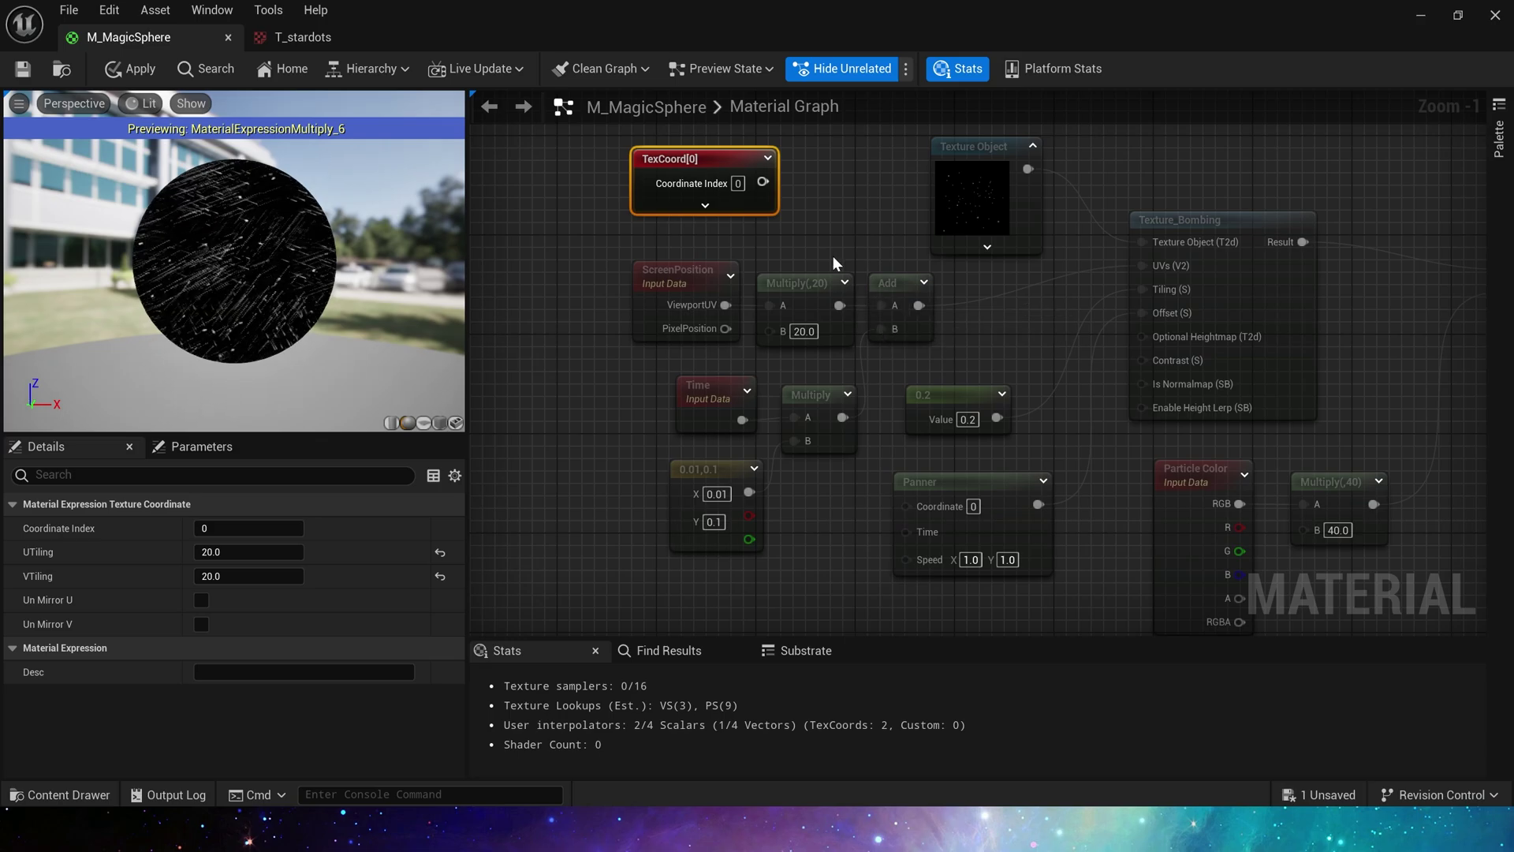
pyautogui.click(830, 243)
pyautogui.click(678, 272)
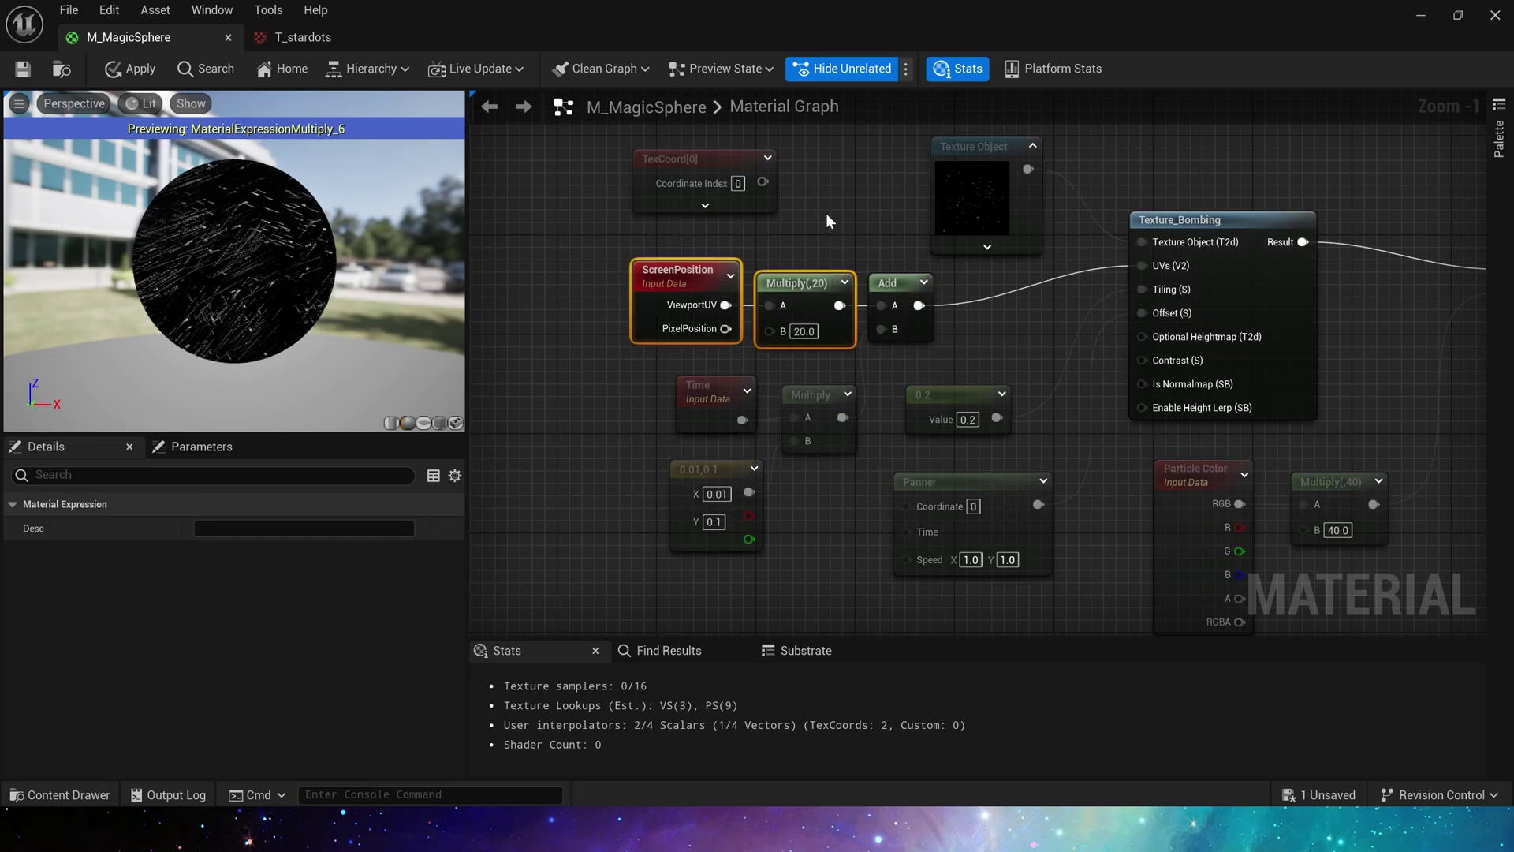
# - Connect TexCoord to the Add node's A input again and examine the star pattern on the preview sphere
pyautogui.click(717, 160)
pyautogui.moveTo(763, 182); pyautogui.dragTo(881, 305)
pyautogui.click(843, 231)
pyautogui.click(737, 161)
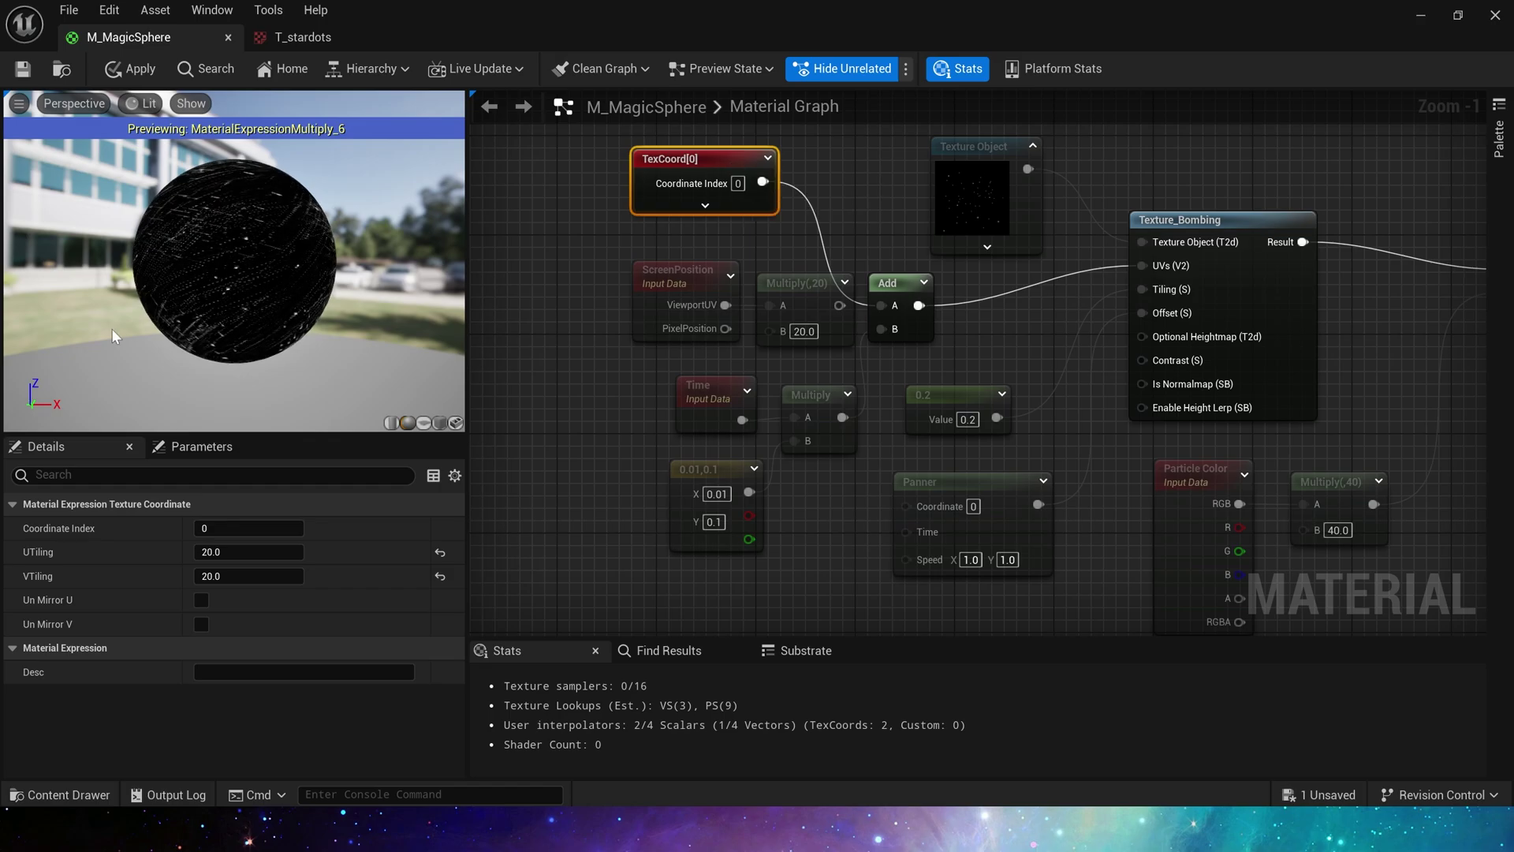
pyautogui.click(100, 198)
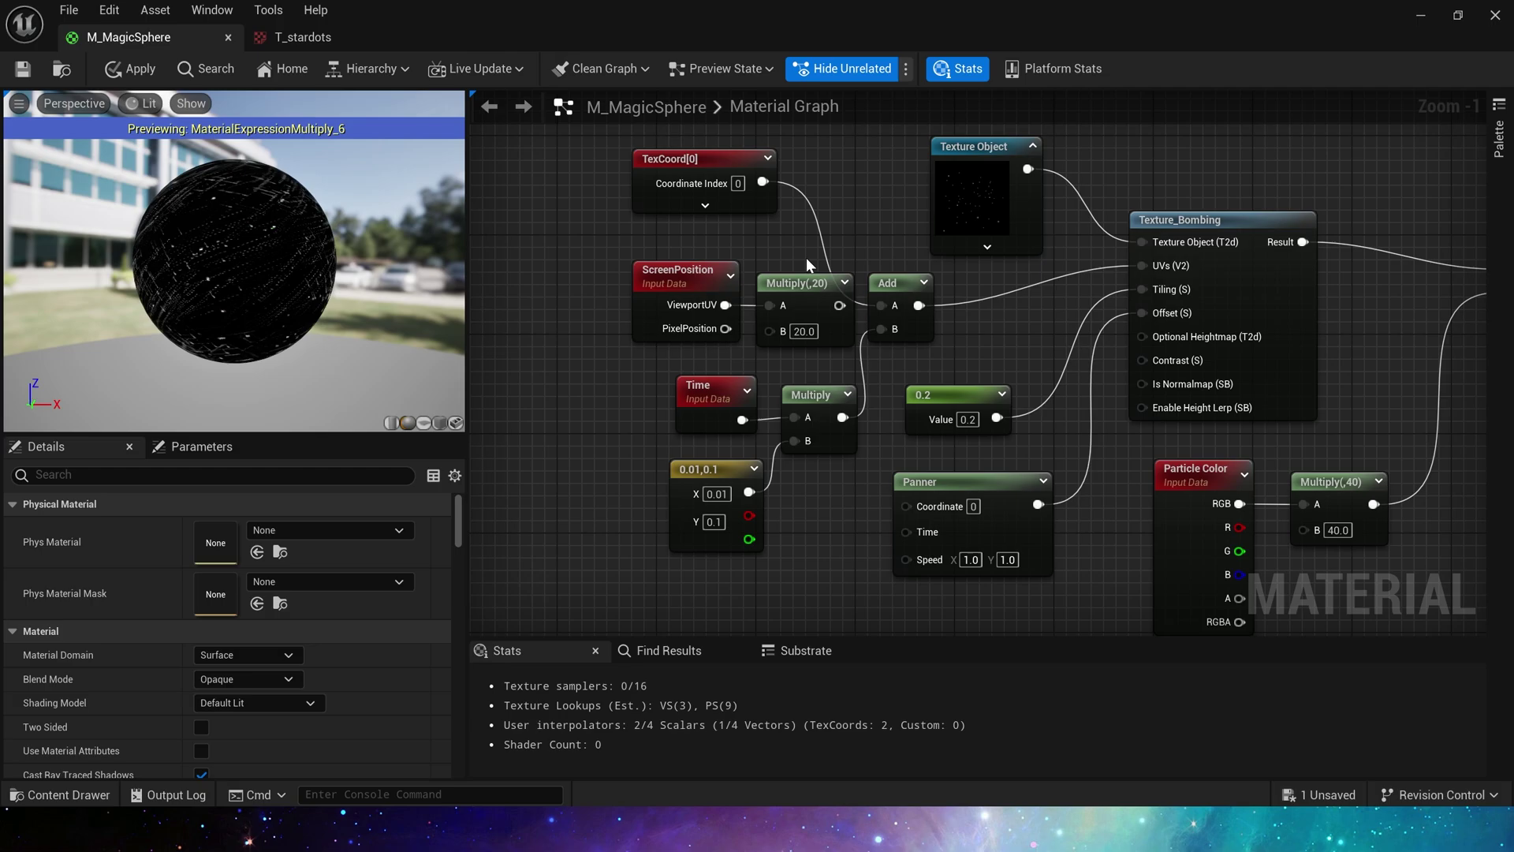
# - Reconnect Multiply(,20) to the Add node's A input and delete the TexCoord node
pyautogui.moveTo(837, 306); pyautogui.dragTo(881, 305)
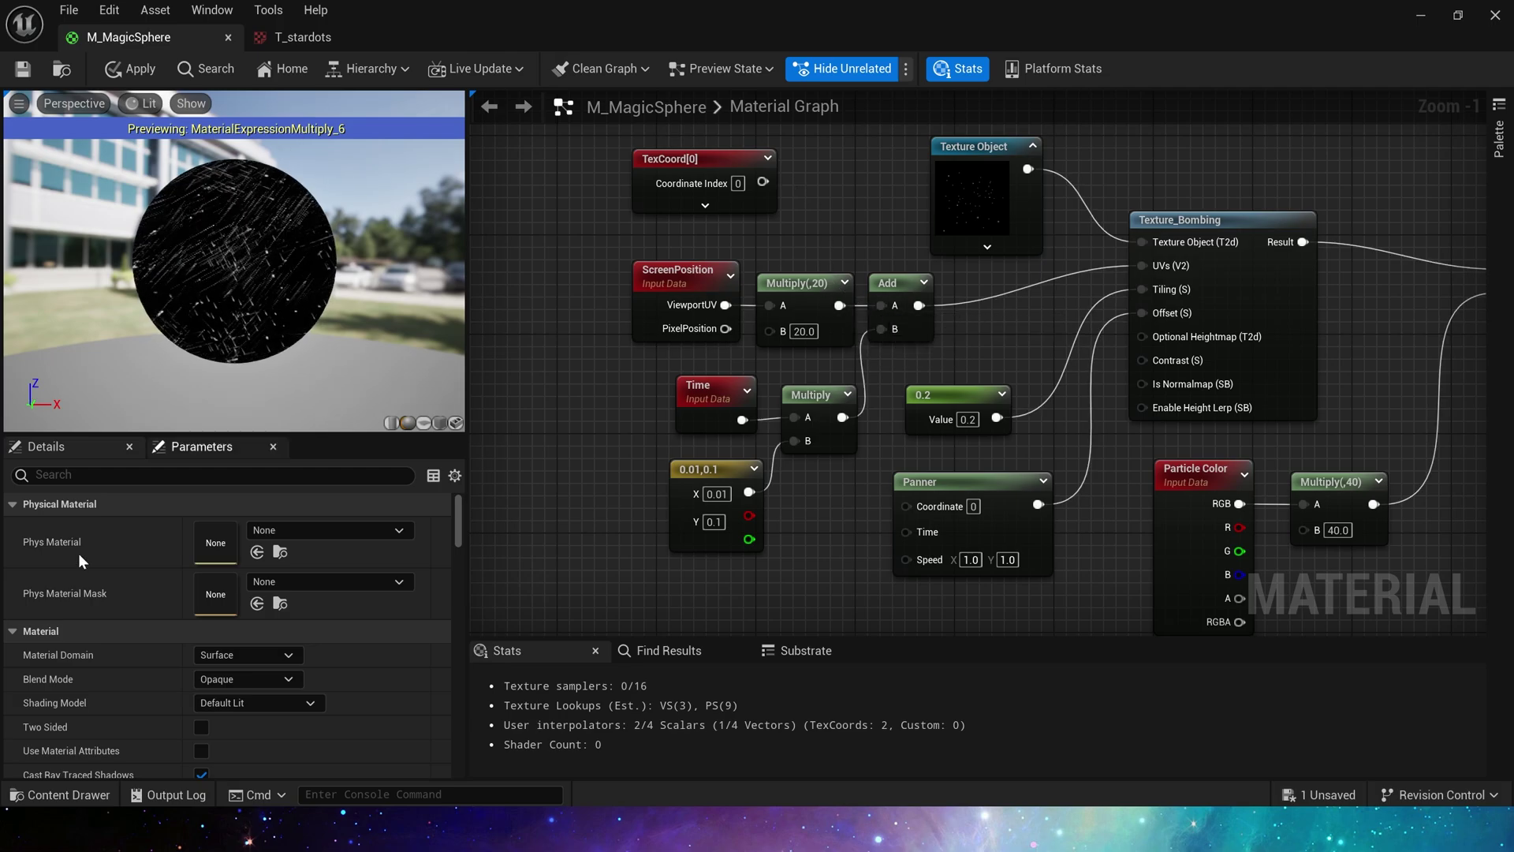
pyautogui.click(703, 205)
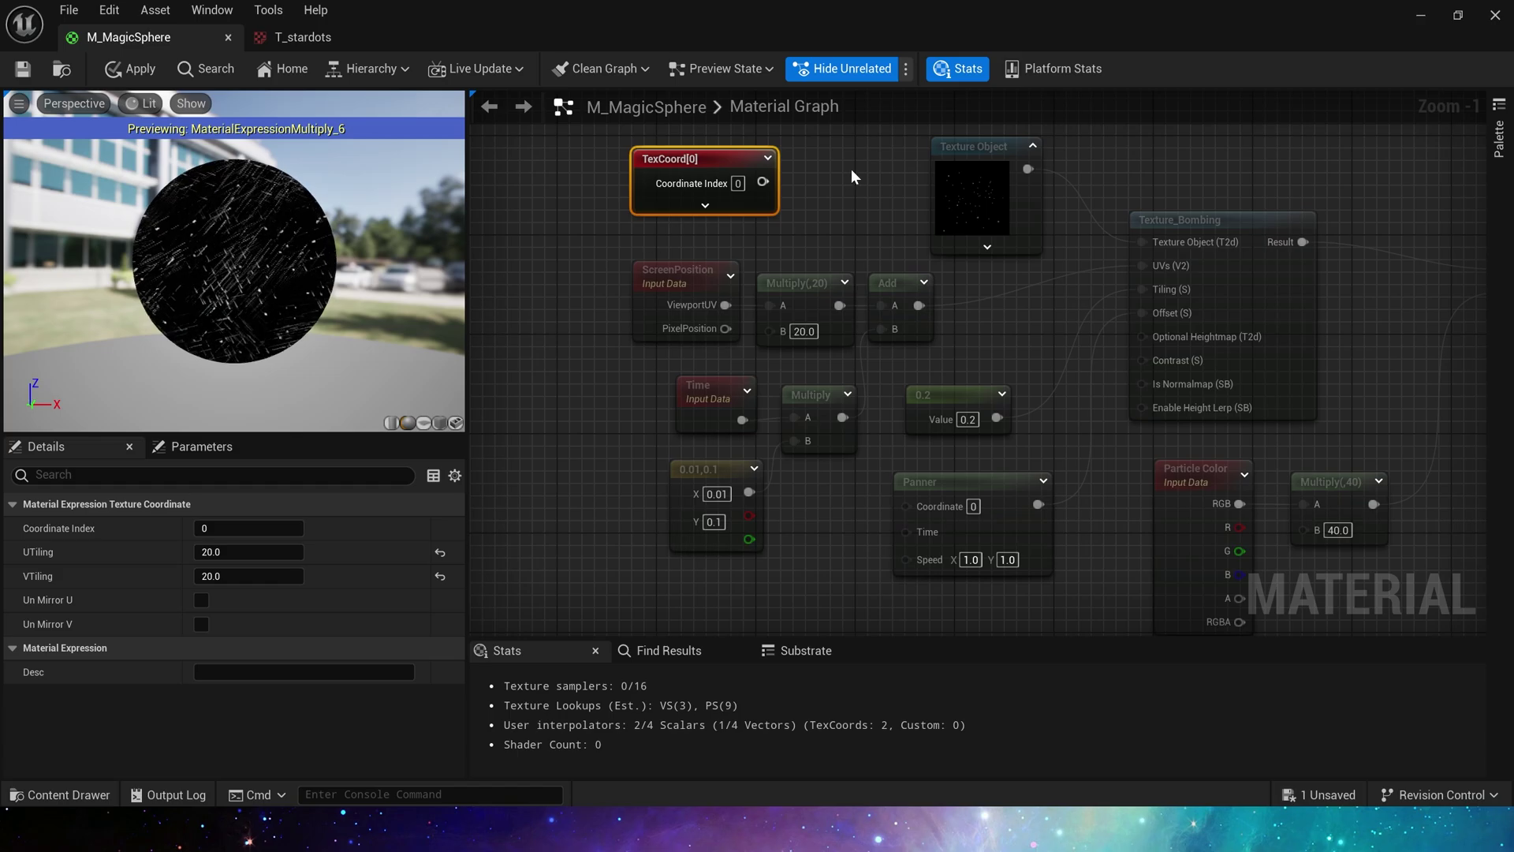
pyautogui.press('Delete')
# - Inspect the Time and 0.01,0.1 Multiply branch that moves the UVs, along with Texture_Bombing's tiling and offset inputs
pyautogui.moveTo(857, 374); pyautogui.dragTo(601, 575)
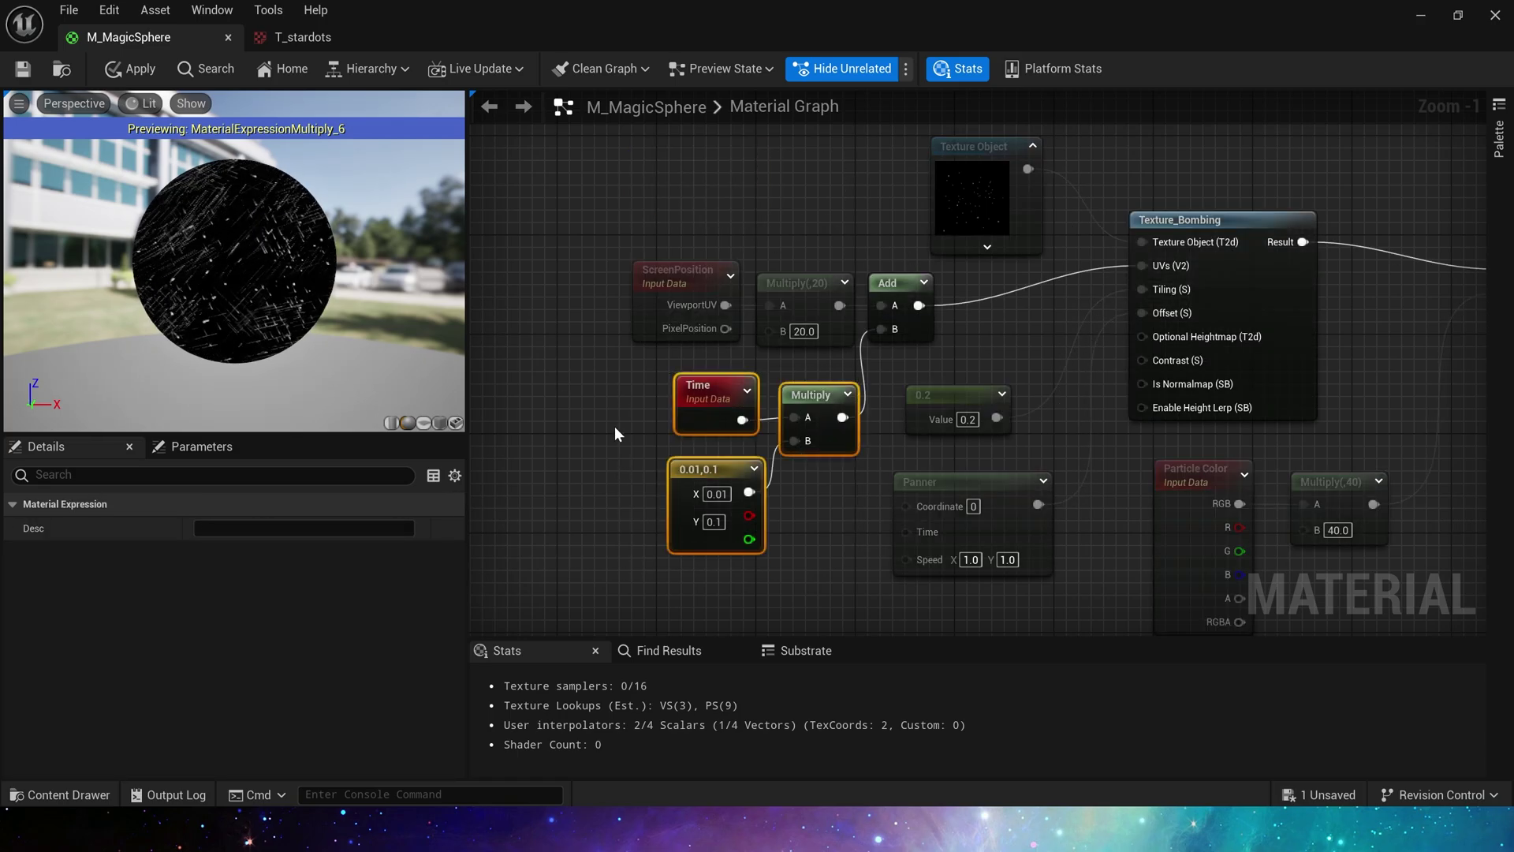
pyautogui.moveTo(789, 481); pyautogui.dragTo(728, 434, button='right')
pyautogui.click(902, 347)
pyautogui.click(982, 289)
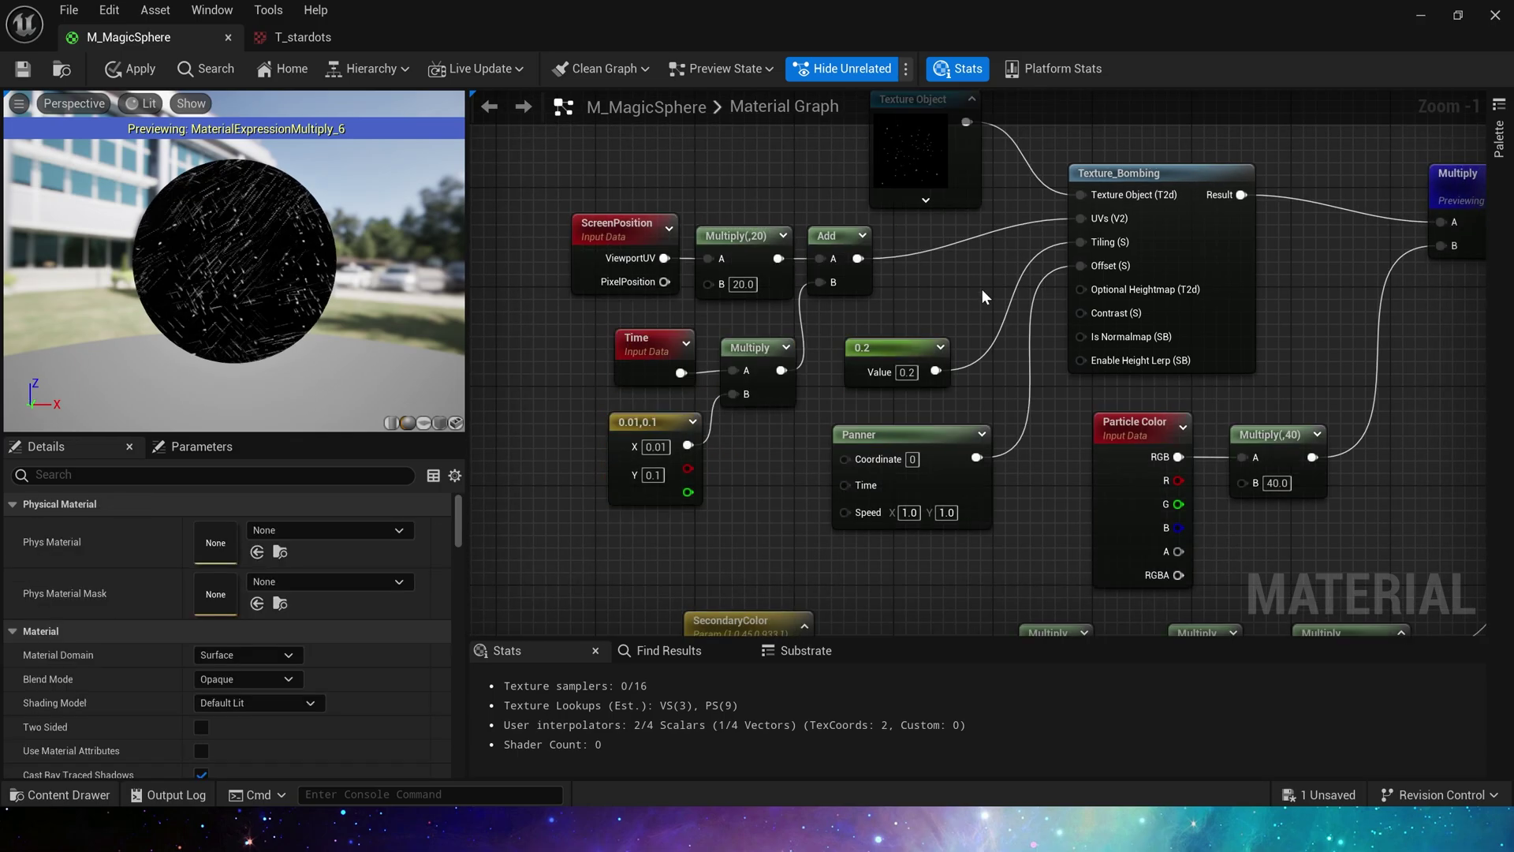
# - Try a tiling value of 0.1 in the constant feeding Texture_Bombing's Tiling input
pyautogui.click(892, 351)
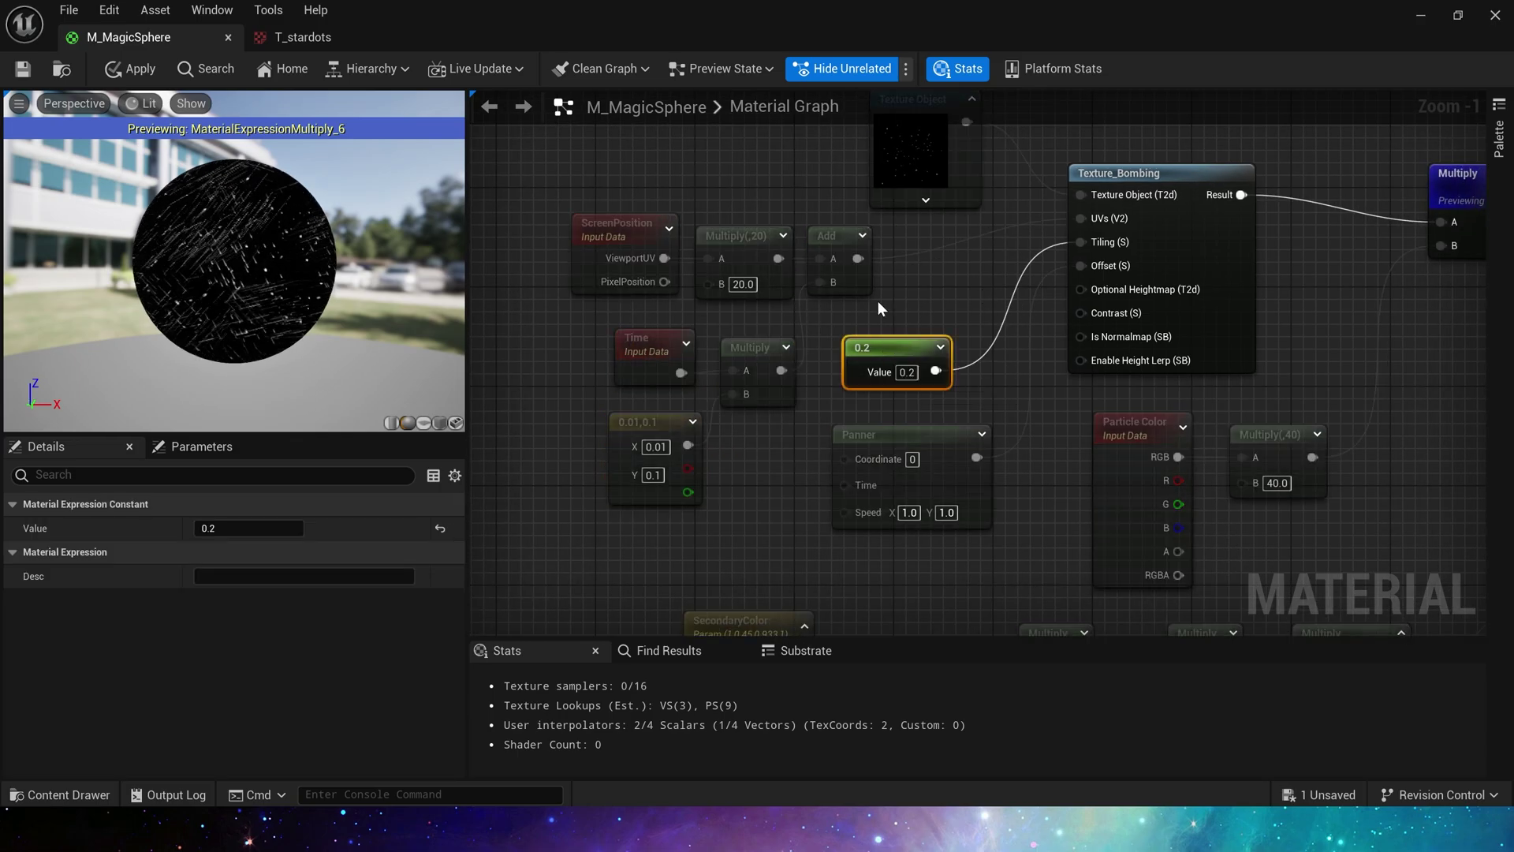
pyautogui.moveTo(943, 300); pyautogui.dragTo(877, 266, button='right')
pyautogui.click(847, 336)
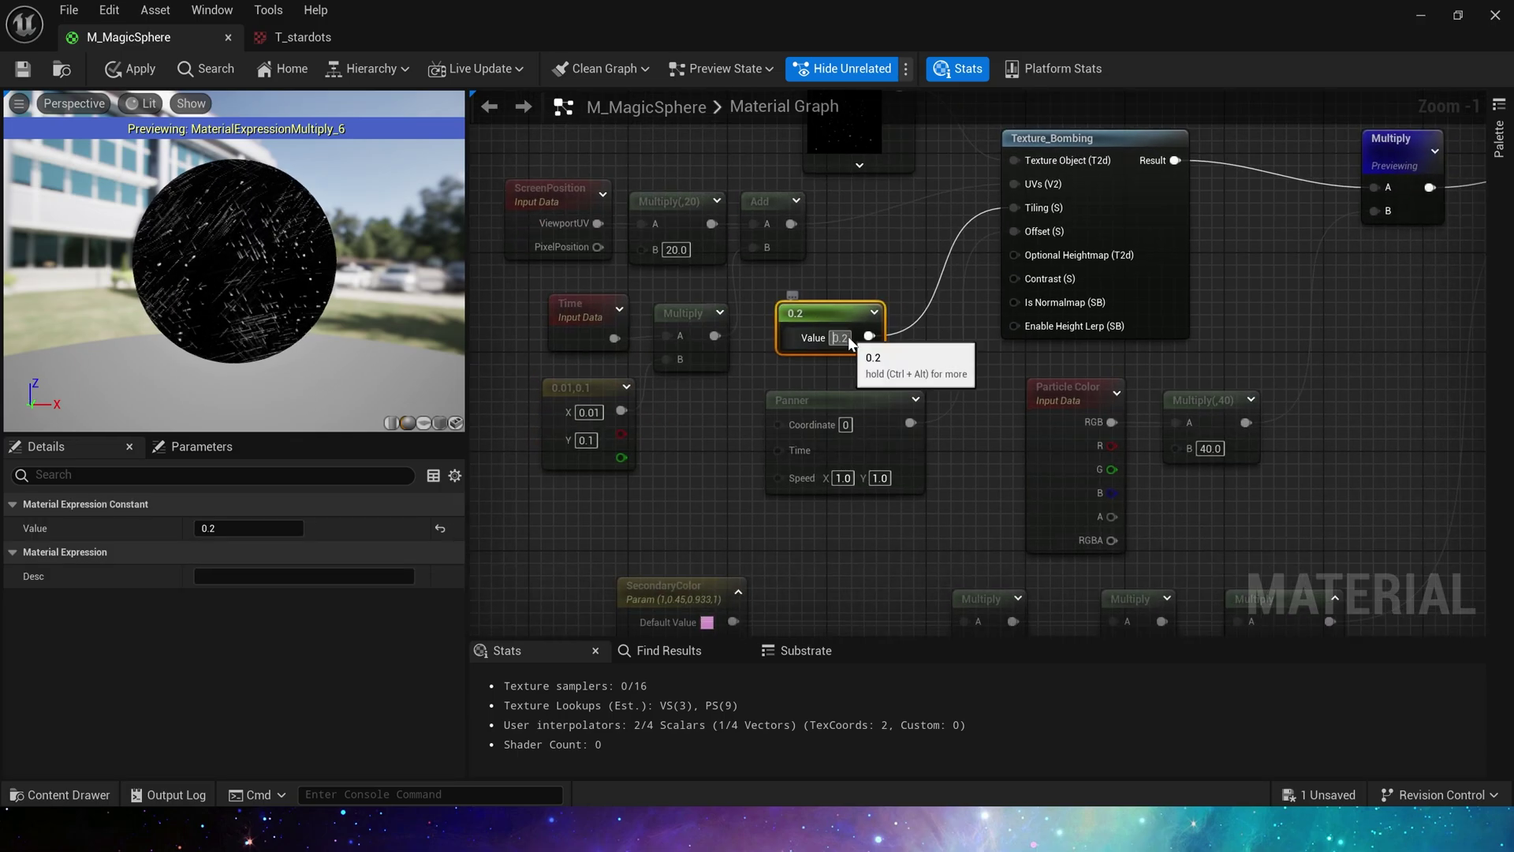
pyautogui.write('0.1')
pyautogui.press('Tab')
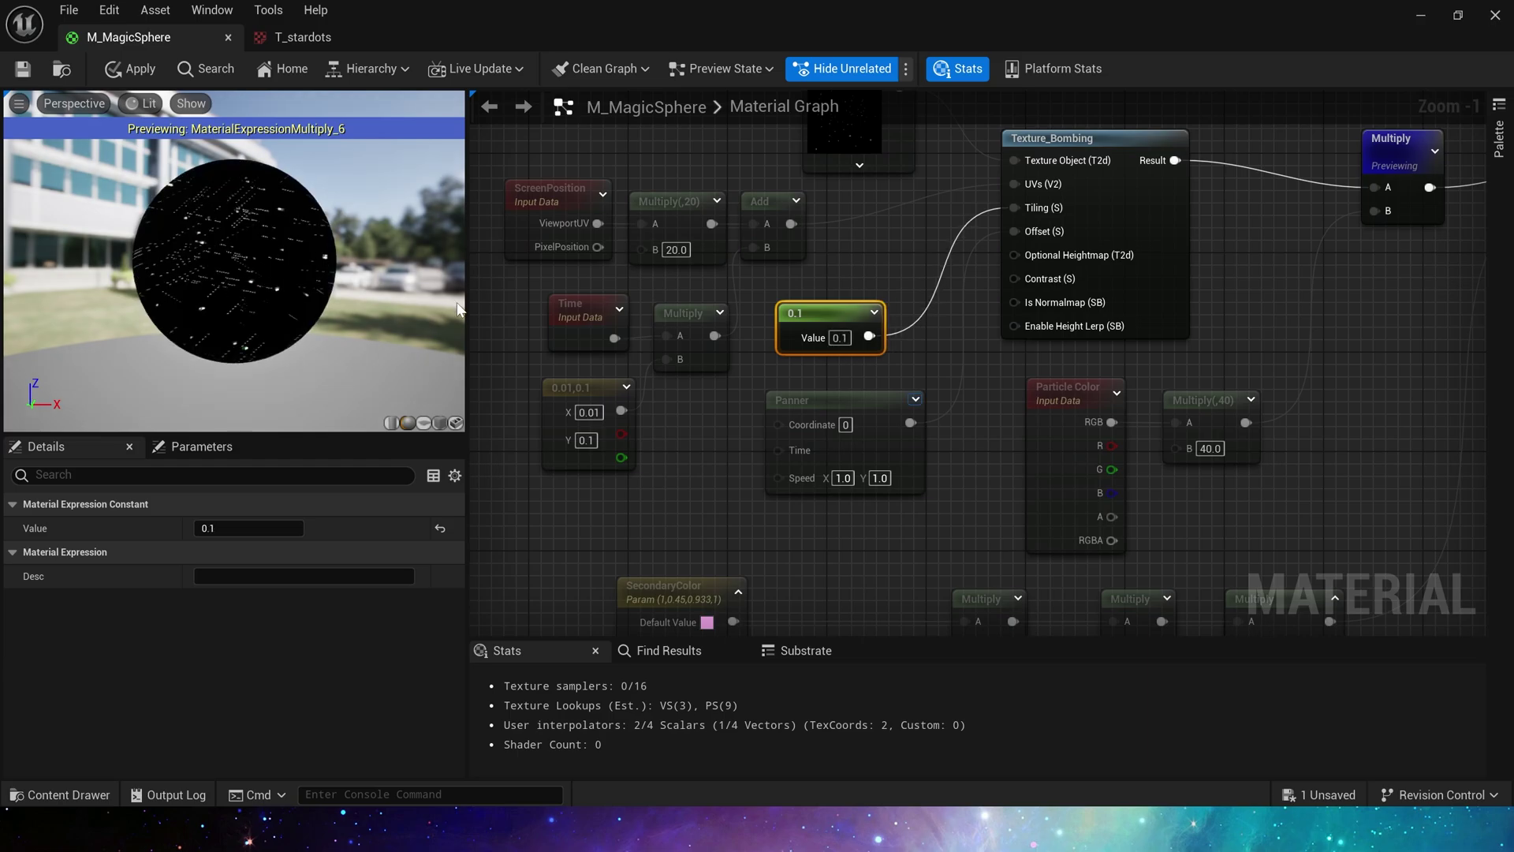
# - Try a tiling value of 0.3 for Texture_Bombing and restore the constant to 0.2
pyautogui.write('0.3')
pyautogui.press('Return')
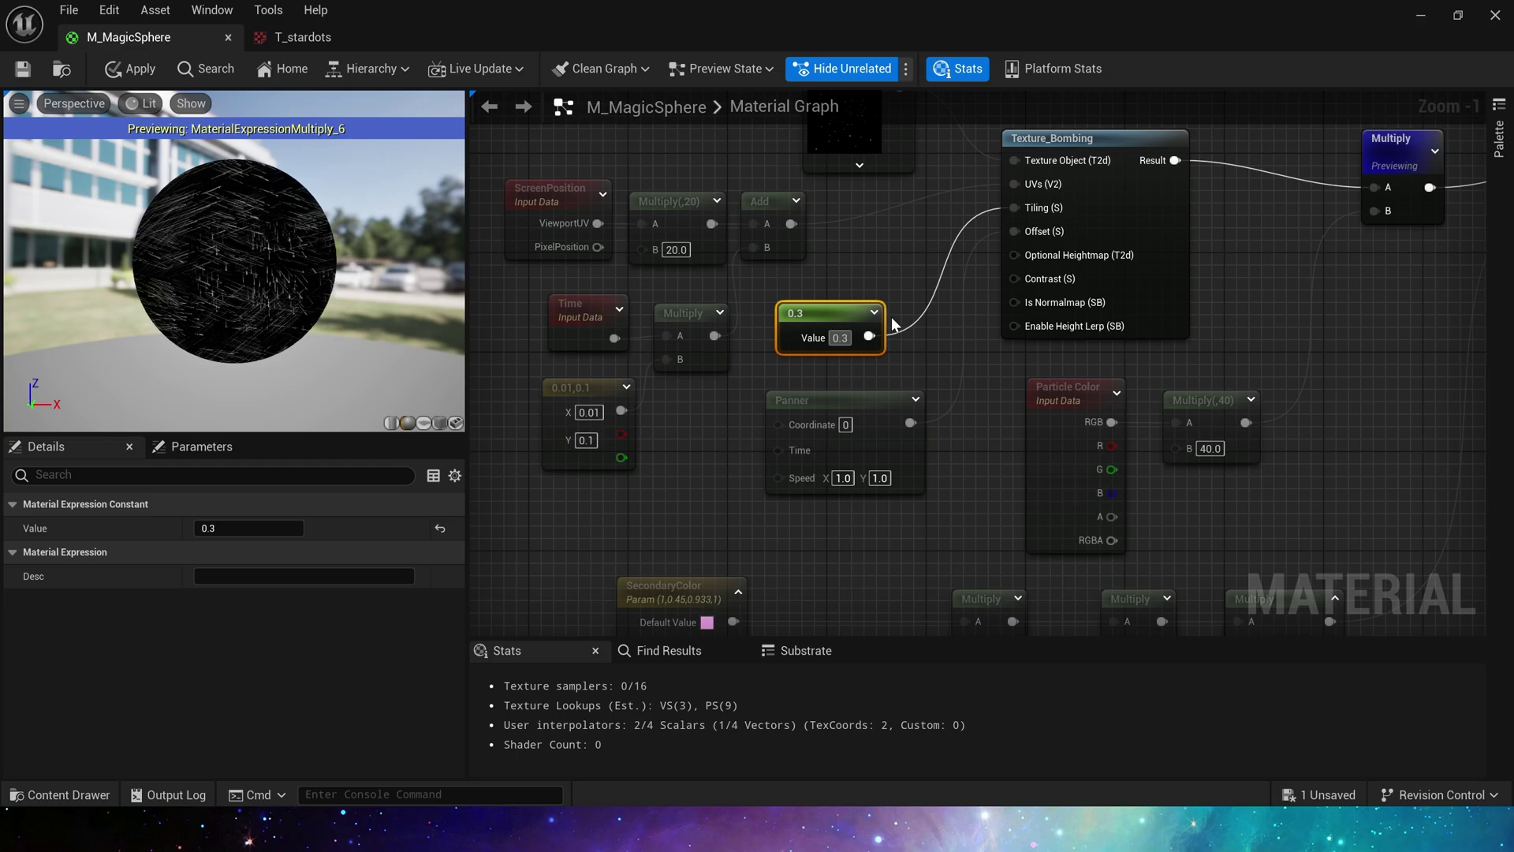
pyautogui.click(934, 314)
pyautogui.moveTo(921, 310); pyautogui.dragTo(907, 361, button='right')
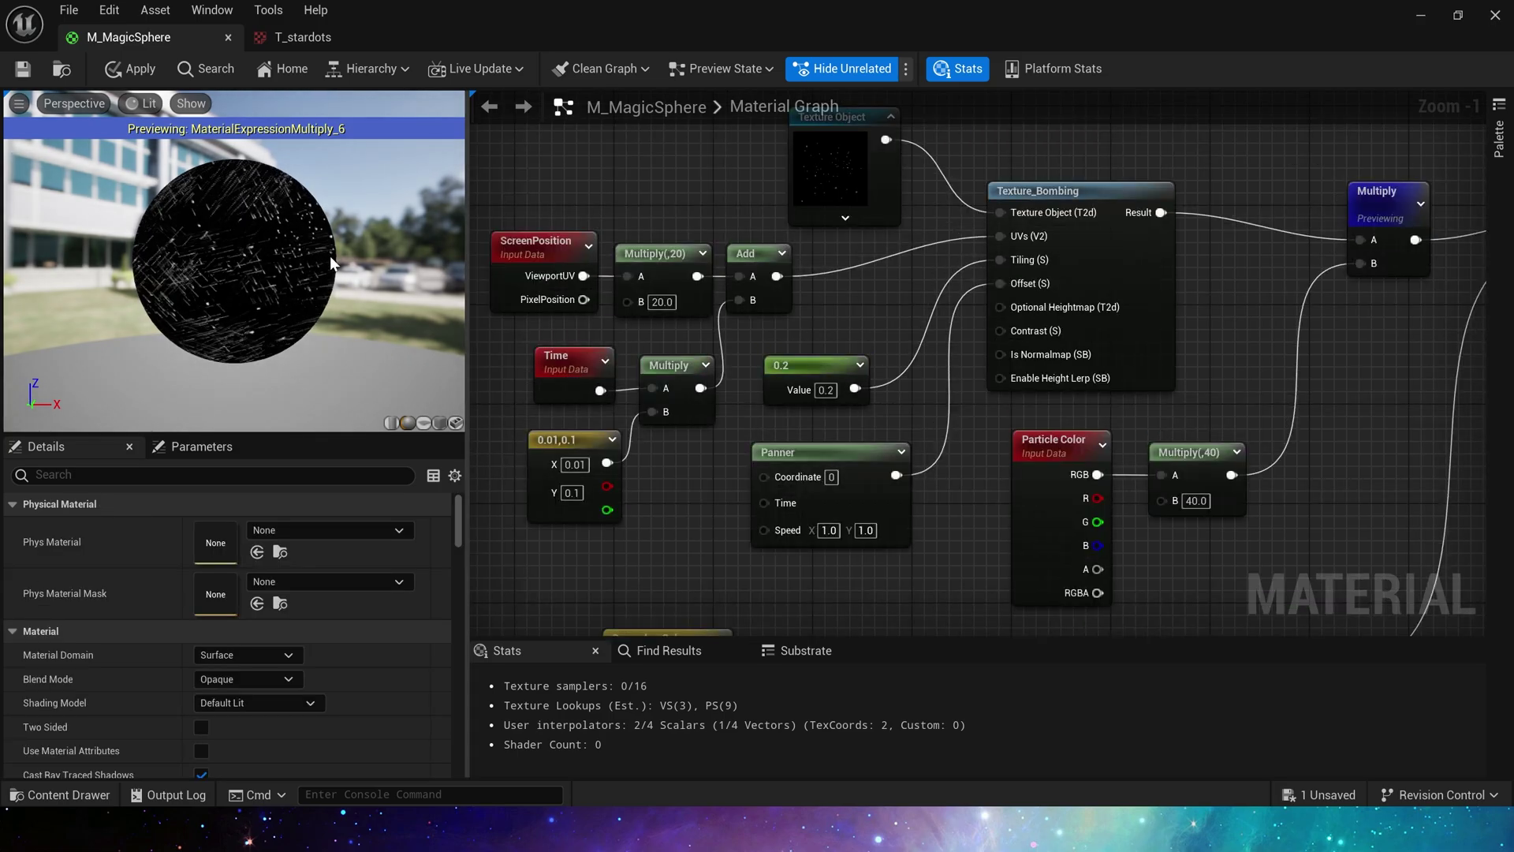
# - Examine how the pink constant 1,0.45,0.9 and Particle Color feed the Multiply chain of the Surface colour
pyautogui.moveTo(1240, 379); pyautogui.dragTo(1054, 339, button='right')
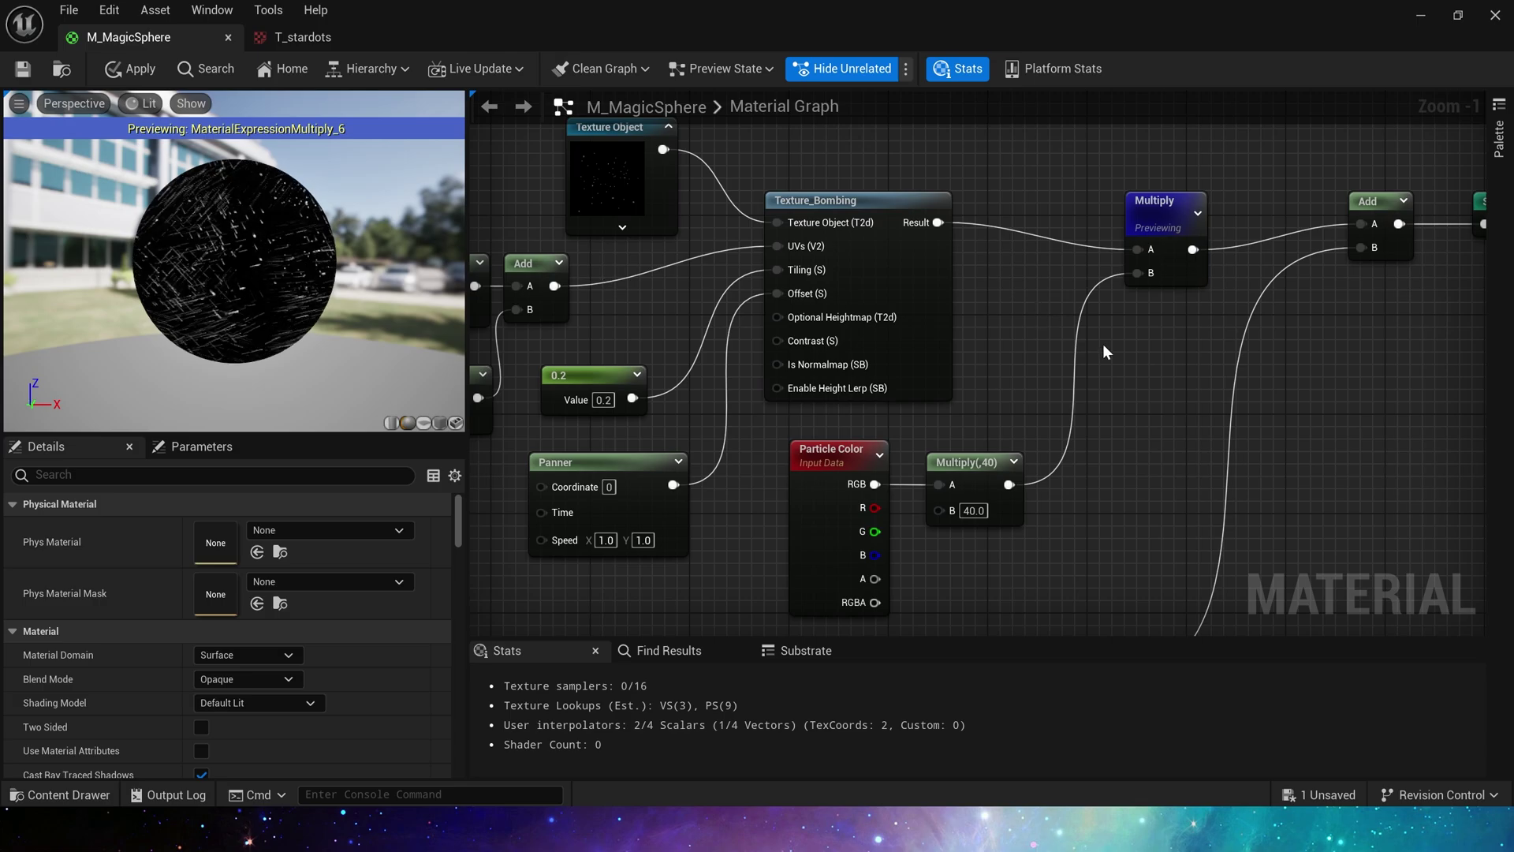
pyautogui.moveTo(1145, 548); pyautogui.dragTo(1386, 95, button='right')
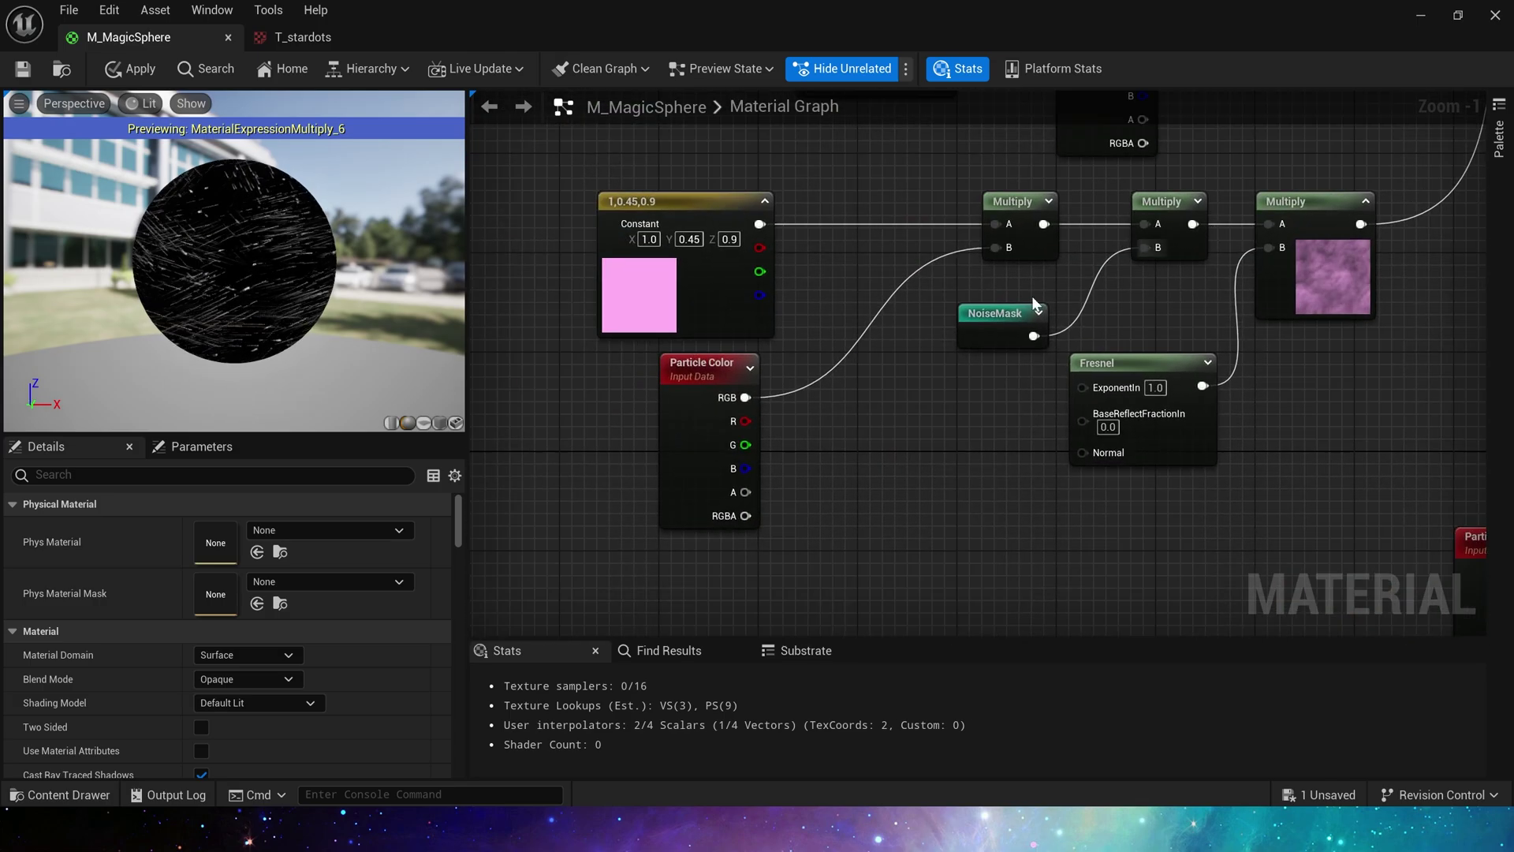
pyautogui.moveTo(568, 162); pyautogui.dragTo(1355, 493)
pyautogui.click(1310, 339)
pyautogui.moveTo(1310, 339); pyautogui.dragTo(1286, 439, button='right')
pyautogui.moveTo(655, 244); pyautogui.dragTo(547, 403)
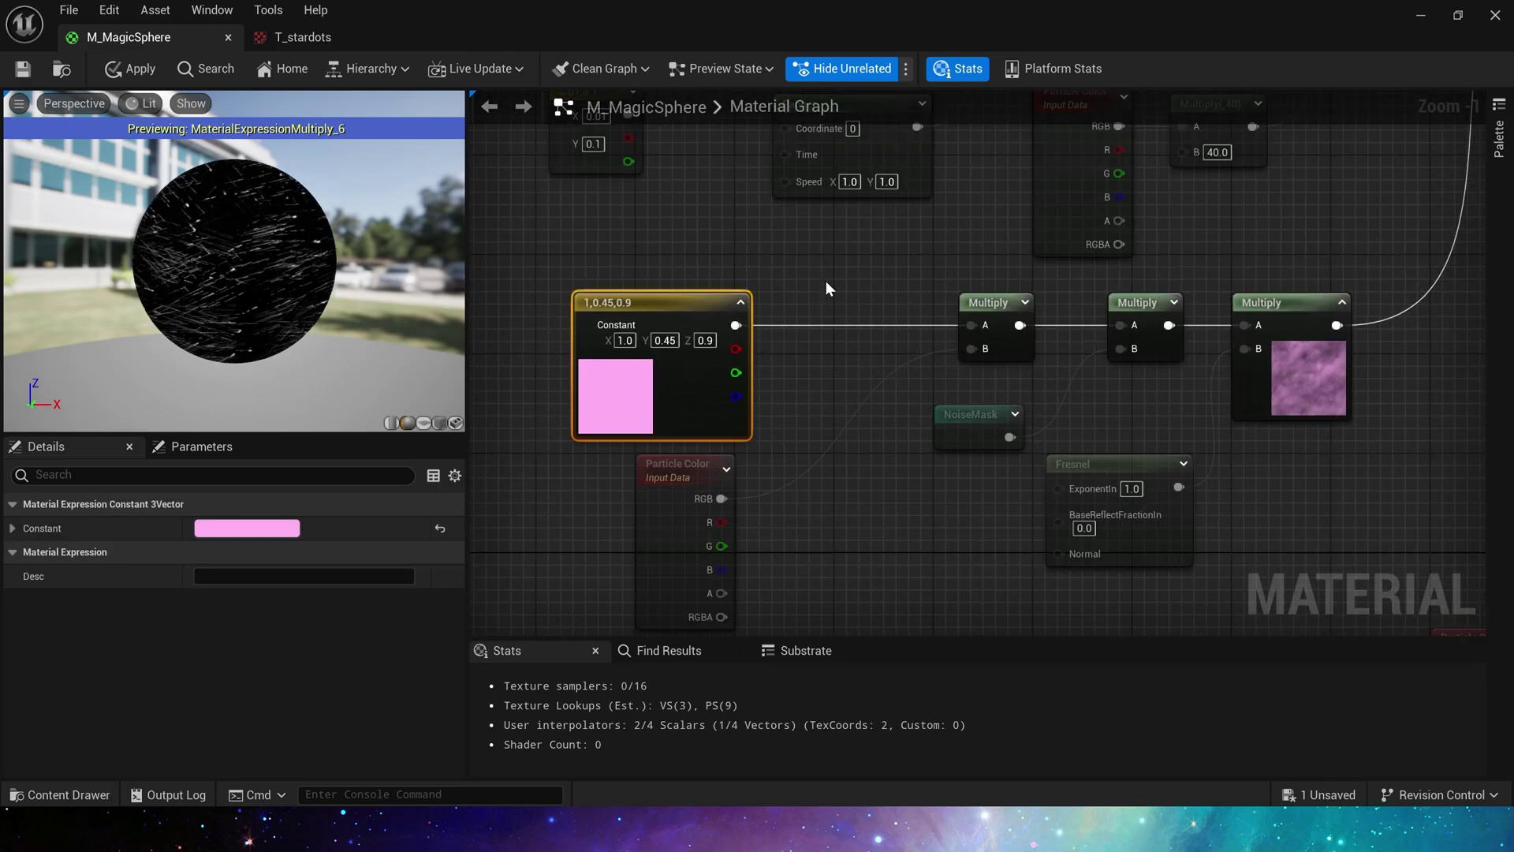
pyautogui.moveTo(810, 380); pyautogui.dragTo(787, 317, button='right')
pyautogui.click(785, 321)
pyautogui.moveTo(758, 505); pyautogui.dragTo(572, 405)
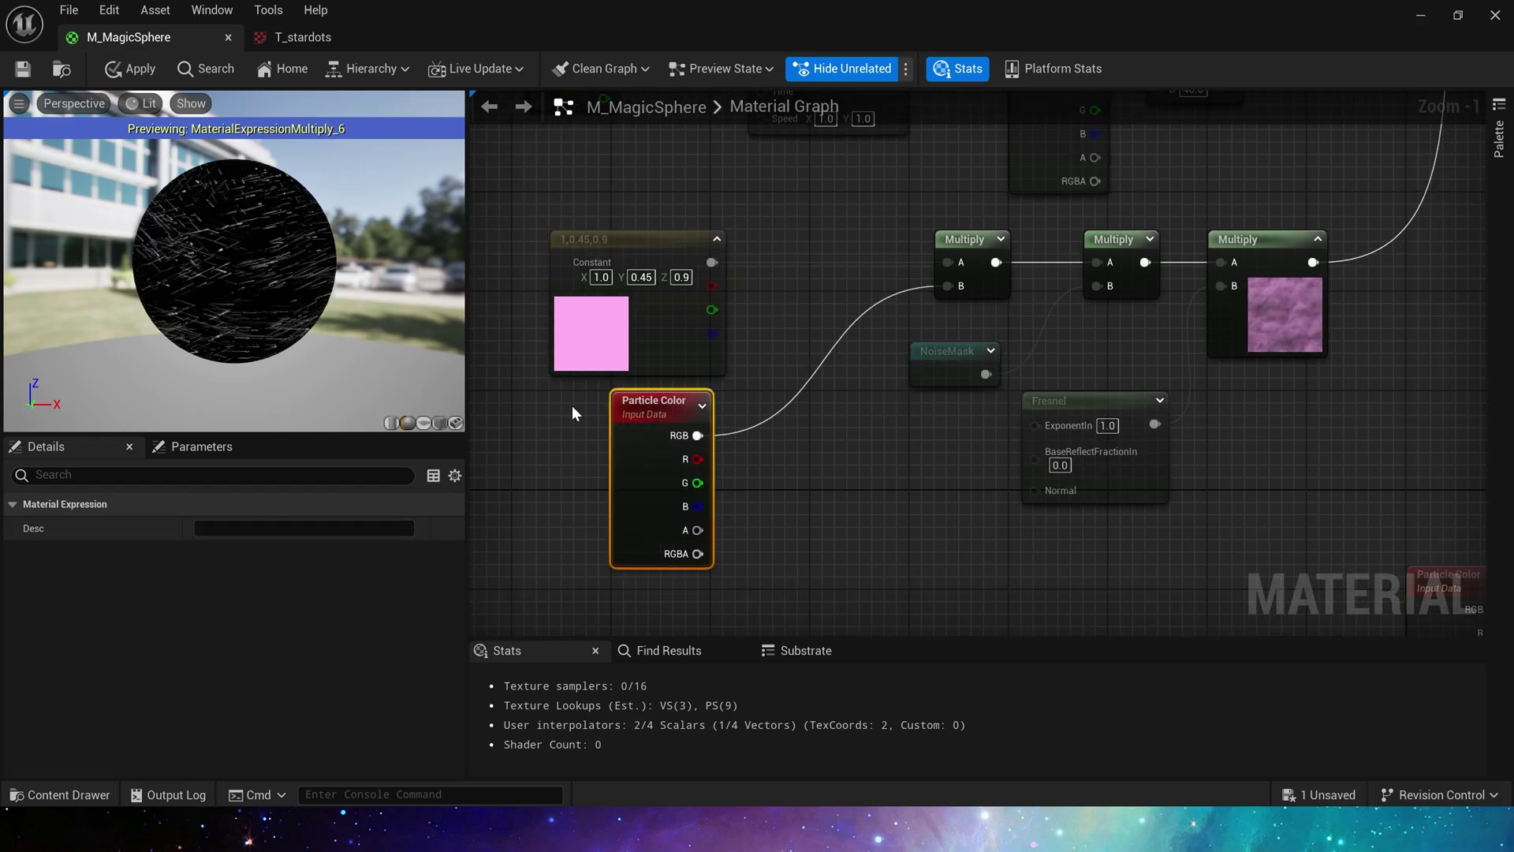
pyautogui.click(797, 459)
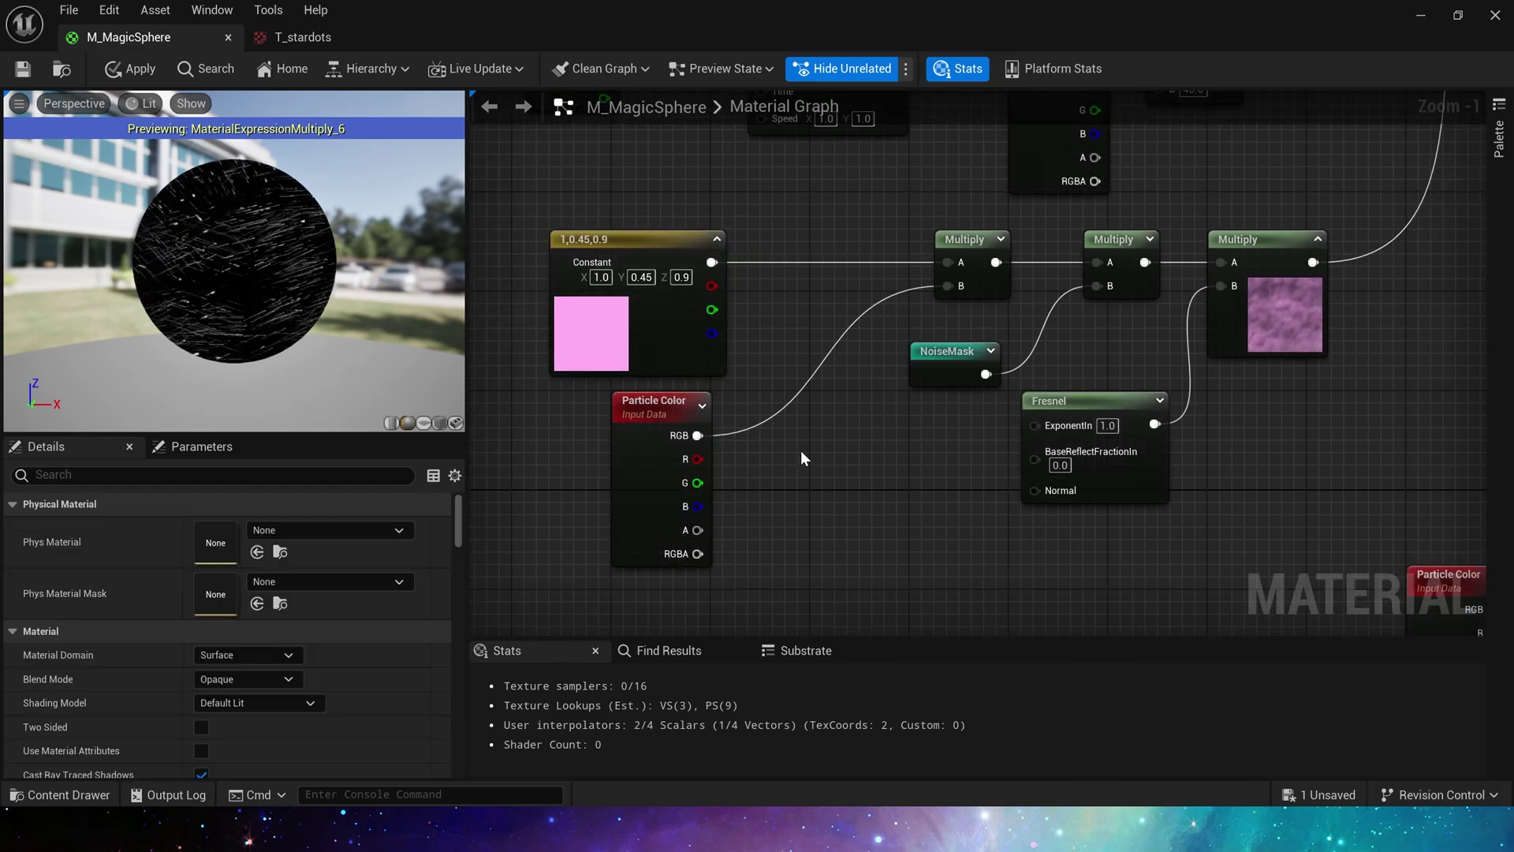
# - Jump from the NoiseMask reroute in the colour branch to its declaration and expand the declaration's preview
pyautogui.moveTo(842, 370); pyautogui.dragTo(713, 344, button='right')
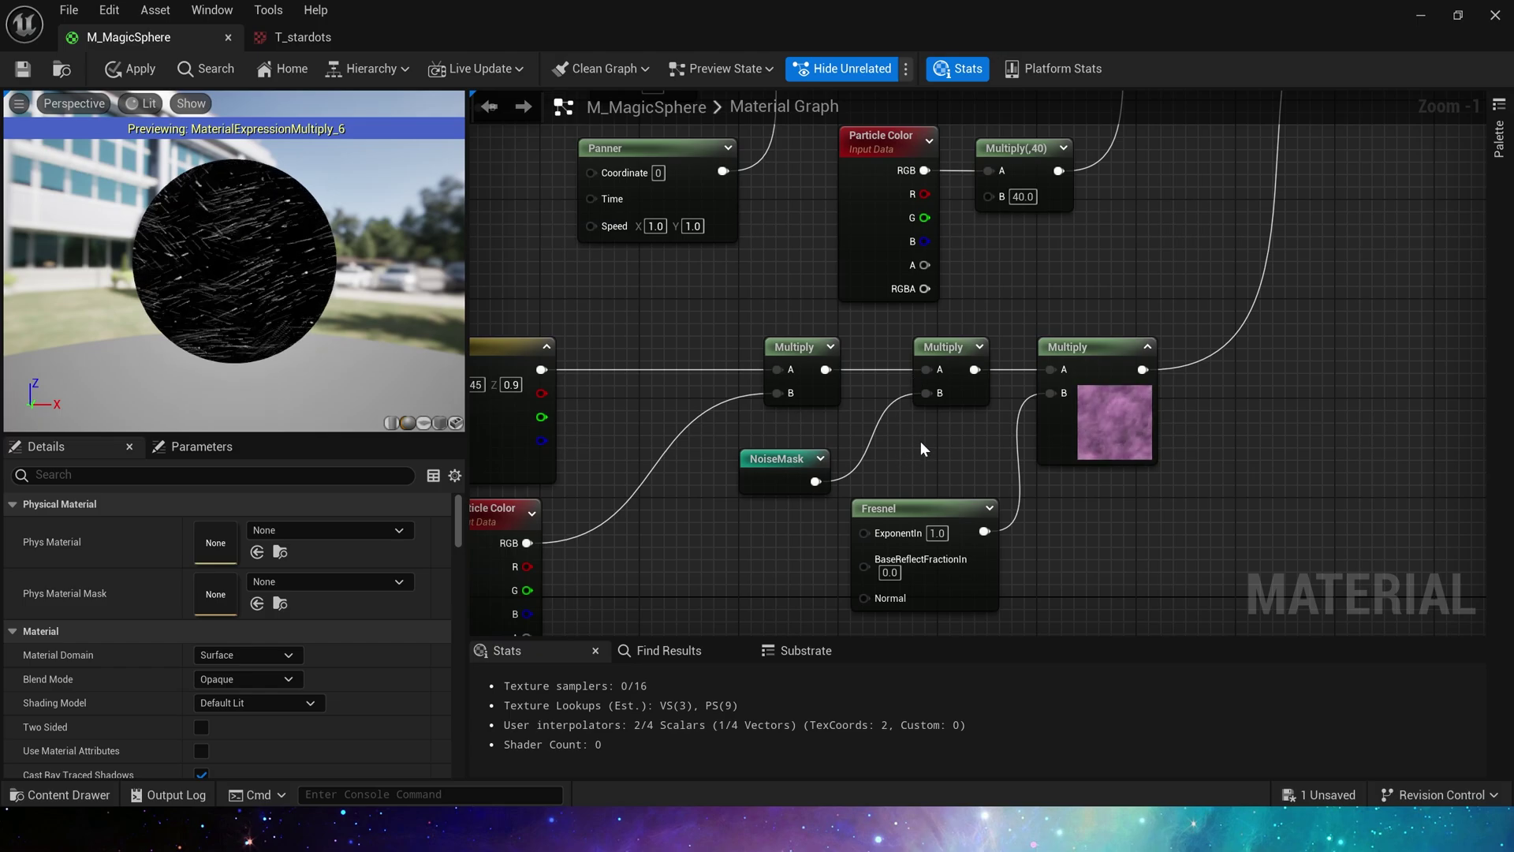
pyautogui.doubleClick(776, 458)
pyautogui.click(1022, 369)
pyautogui.moveTo(1011, 353); pyautogui.dragTo(1005, 454, button='right')
pyautogui.click(1175, 283)
pyautogui.click(1214, 283)
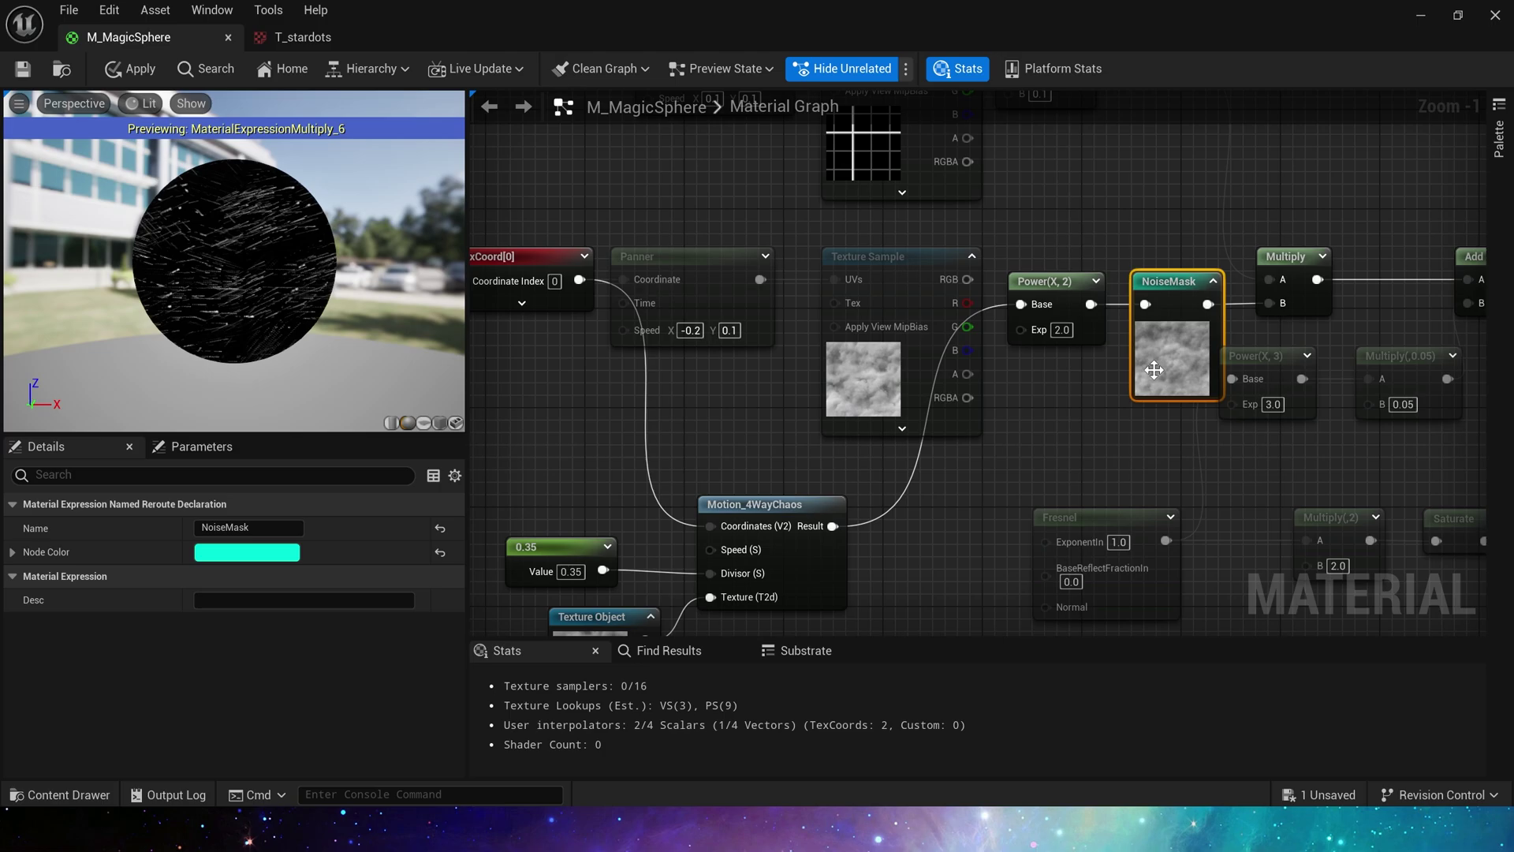
# - Inspect Motion_4WayChaos with its TexCoord, 0.35 divisor and Texture Object inputs
pyautogui.moveTo(647, 427); pyautogui.dragTo(764, 331, button='right')
pyautogui.click(788, 423)
pyautogui.click(971, 391)
pyautogui.click(738, 459)
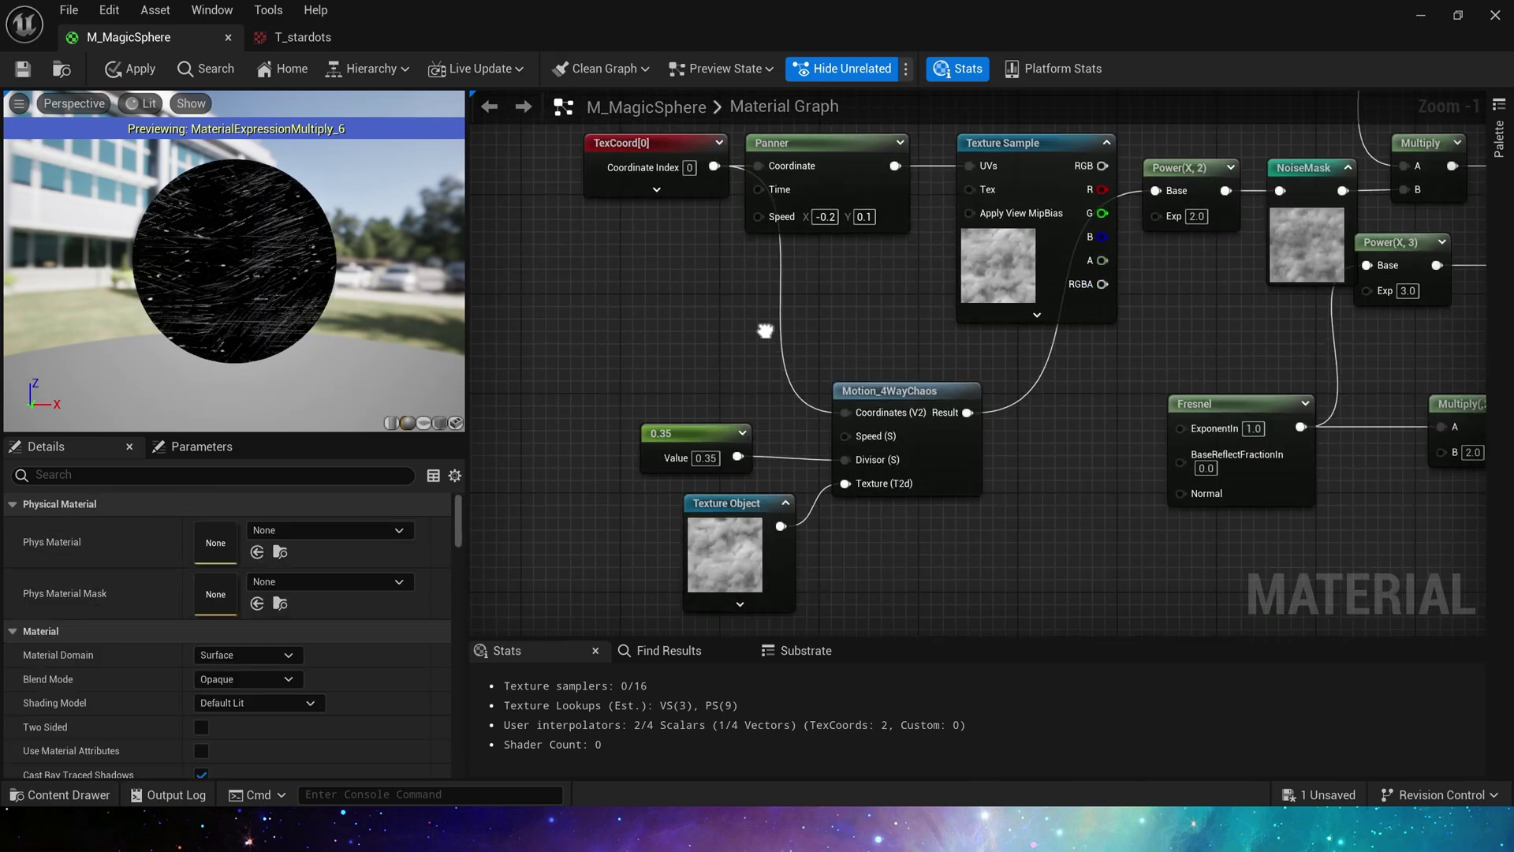
pyautogui.moveTo(658, 309); pyautogui.dragTo(962, 536)
pyautogui.click(962, 536)
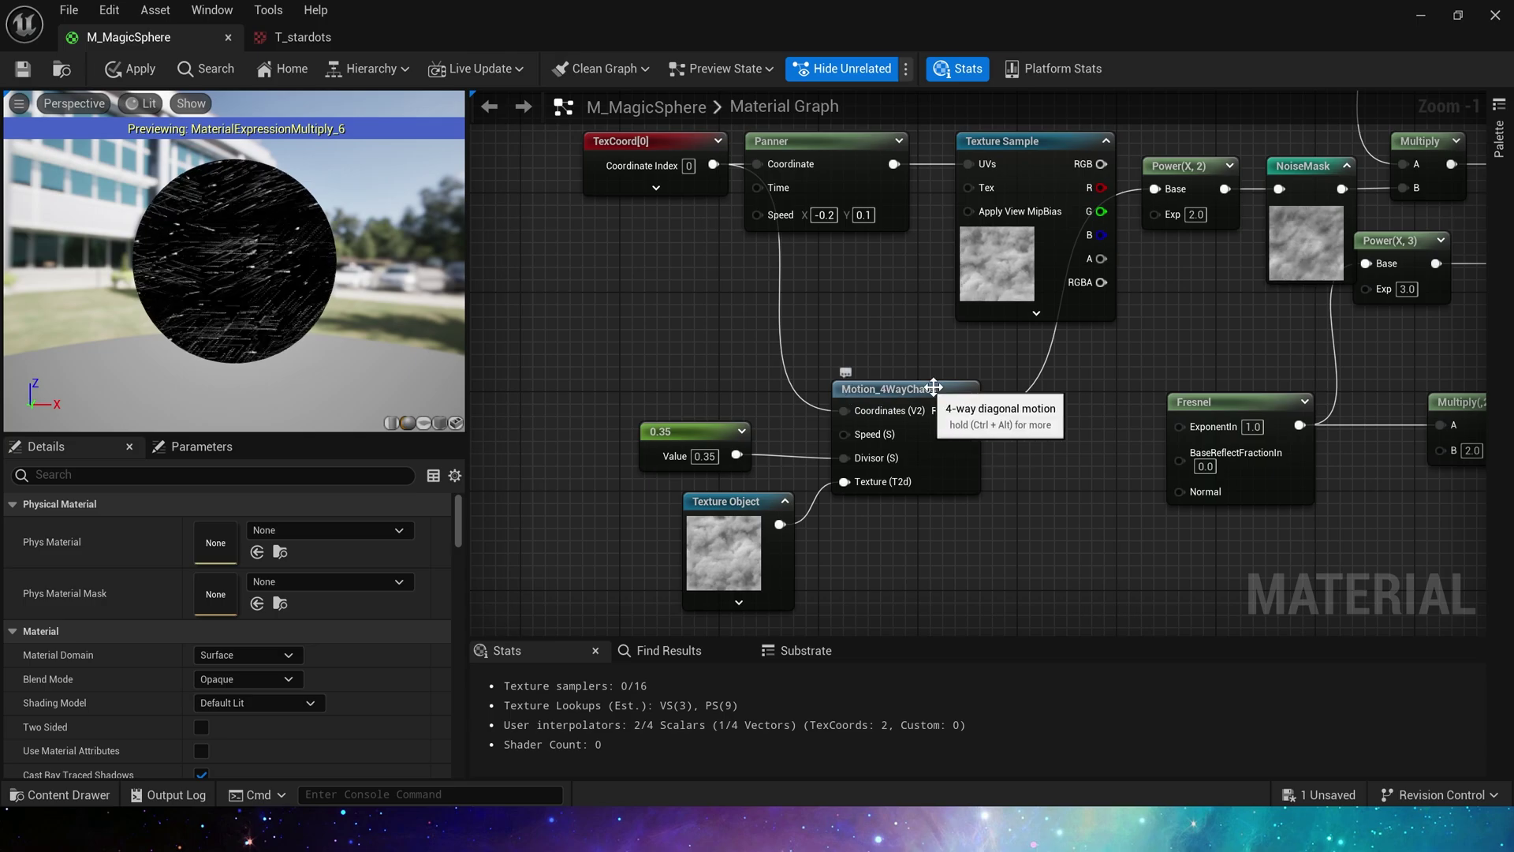
pyautogui.click(731, 530)
pyautogui.click(647, 540)
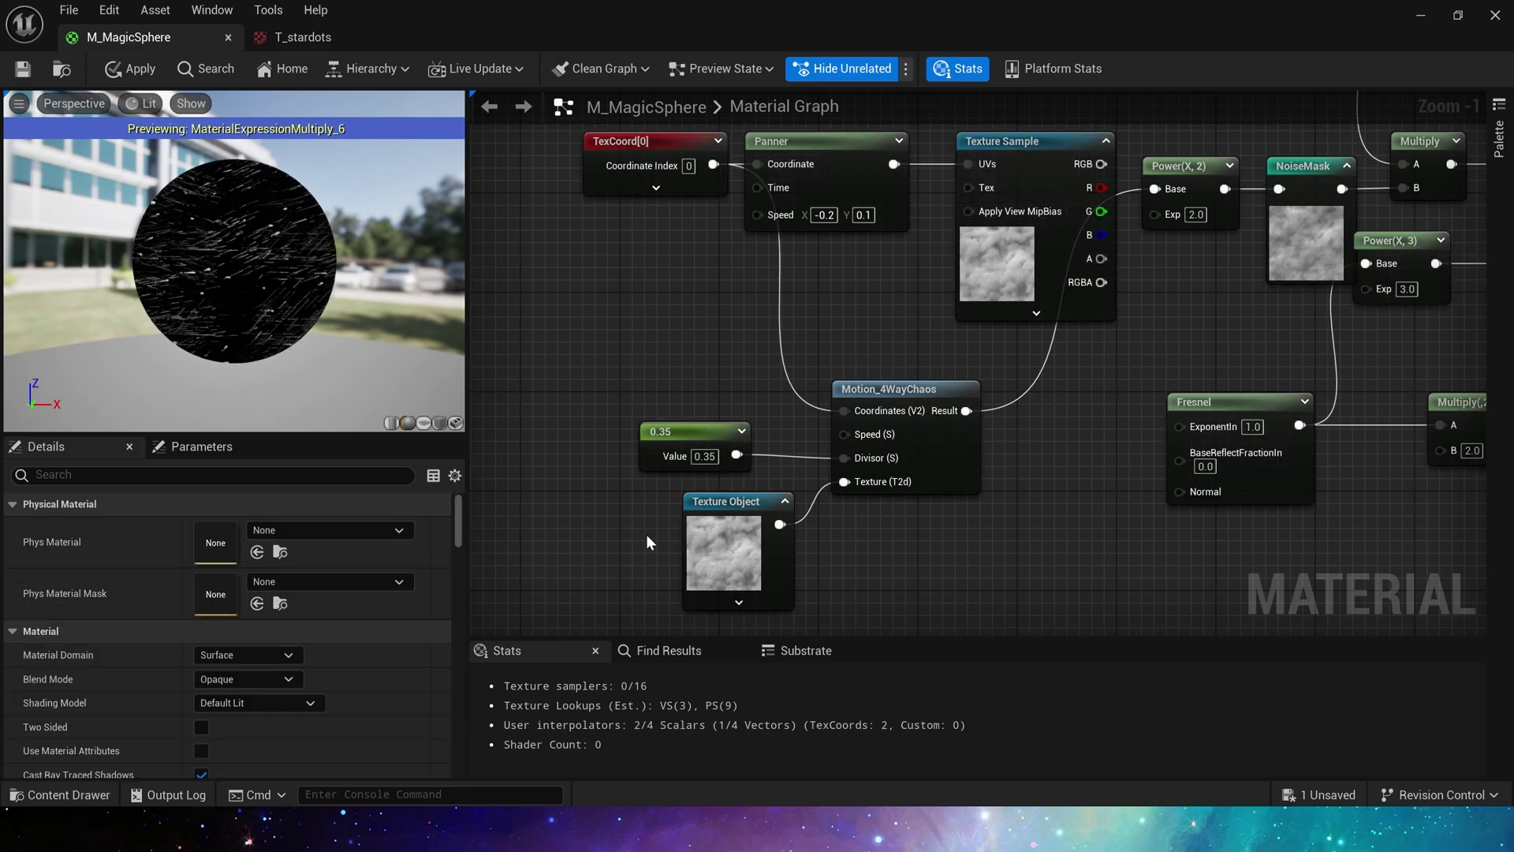
# - Preview the Motion_4WayChaos node on a plane mesh and view the noise motion up close
pyautogui.rightClick(880, 386)
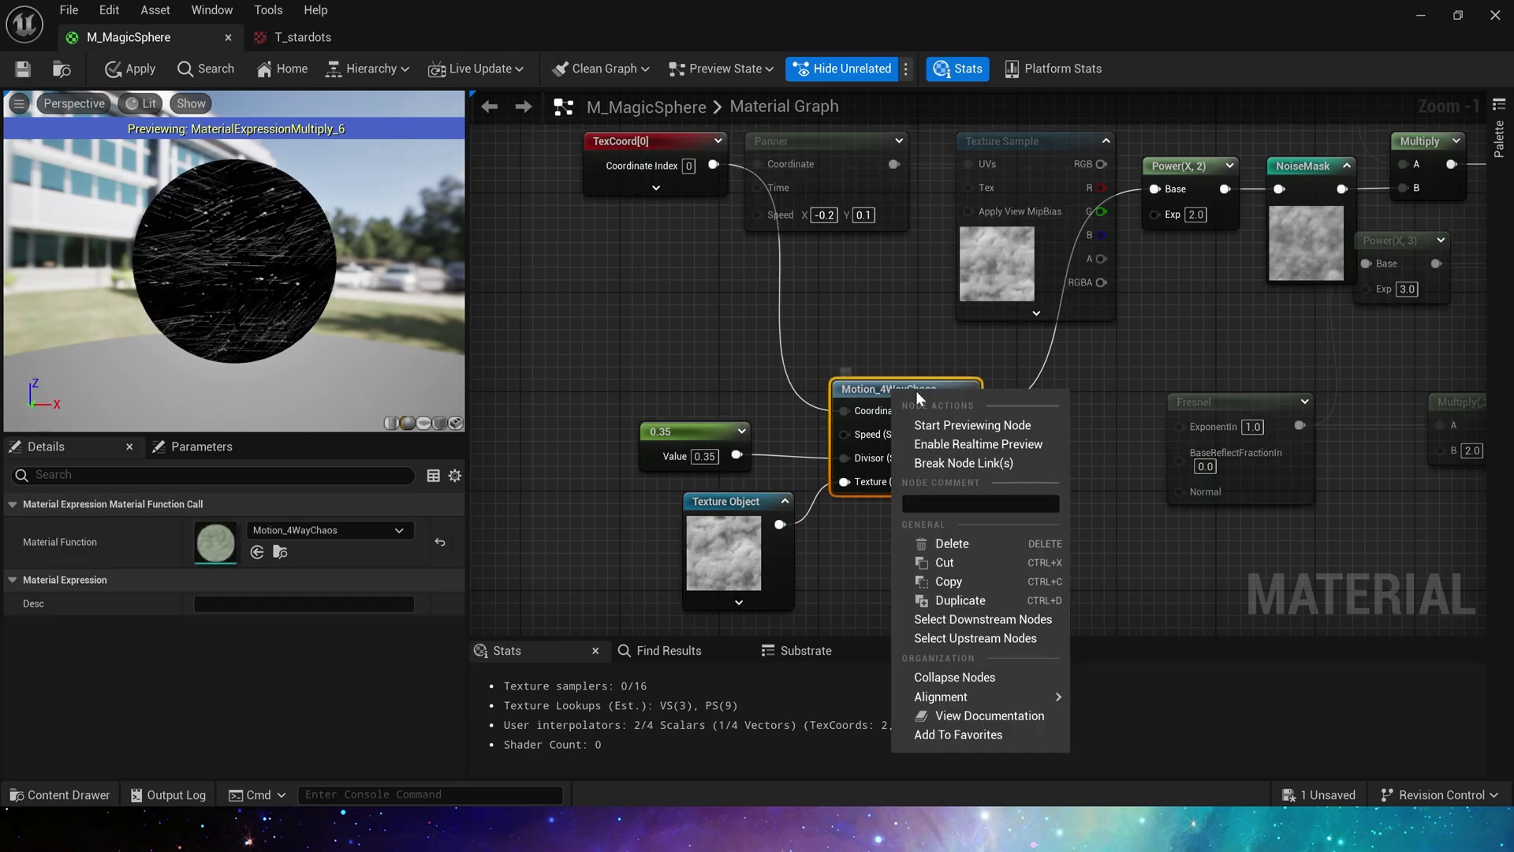
pyautogui.click(938, 425)
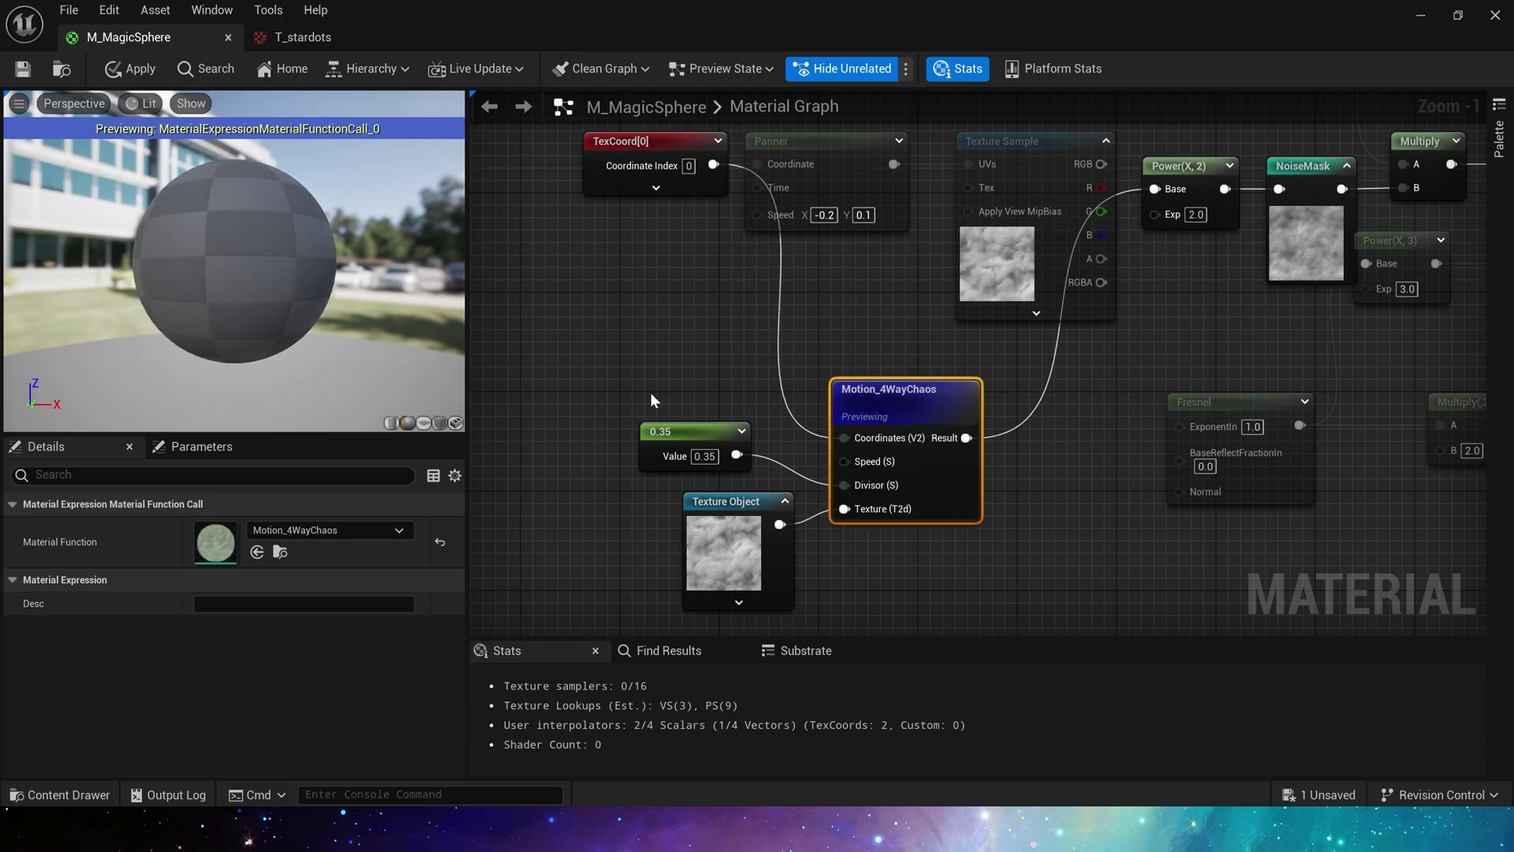
pyautogui.scroll(4, 267, 287)
pyautogui.moveTo(256, 237)
pyautogui.mouseDown()
pyautogui.moveTo(280, 236)
pyautogui.moveTo(256, 237)
pyautogui.mouseUp()
pyautogui.scroll(3, 260, 252)
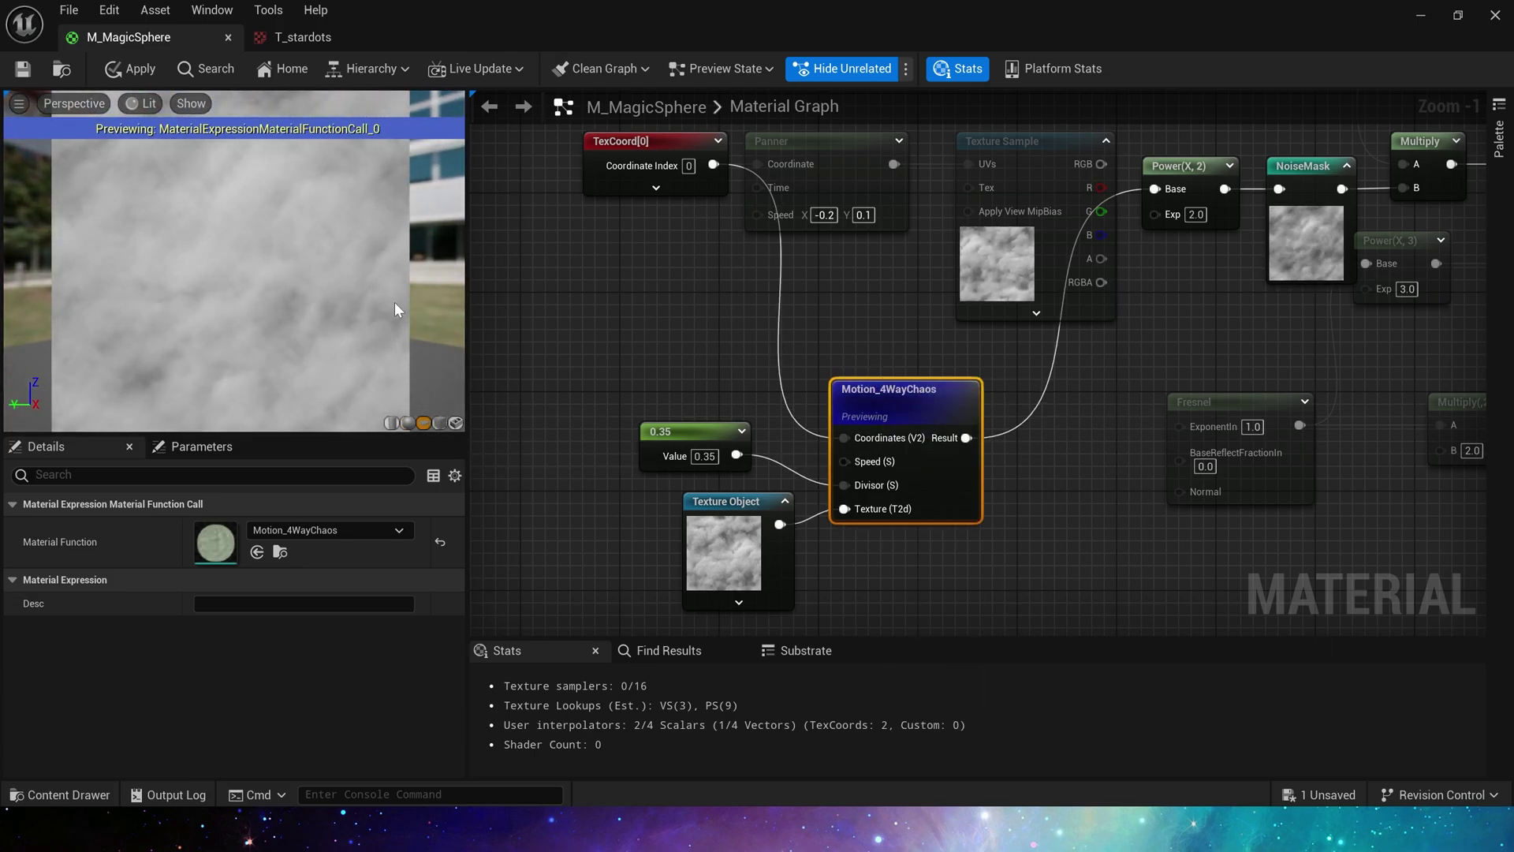
# - Compare the simple panned noise by connecting the Texture Sample's RGB to Power(X, 2) and previewing NoiseMask
pyautogui.moveTo(891, 281); pyautogui.dragTo(838, 391, button='right')
pyautogui.click(838, 390)
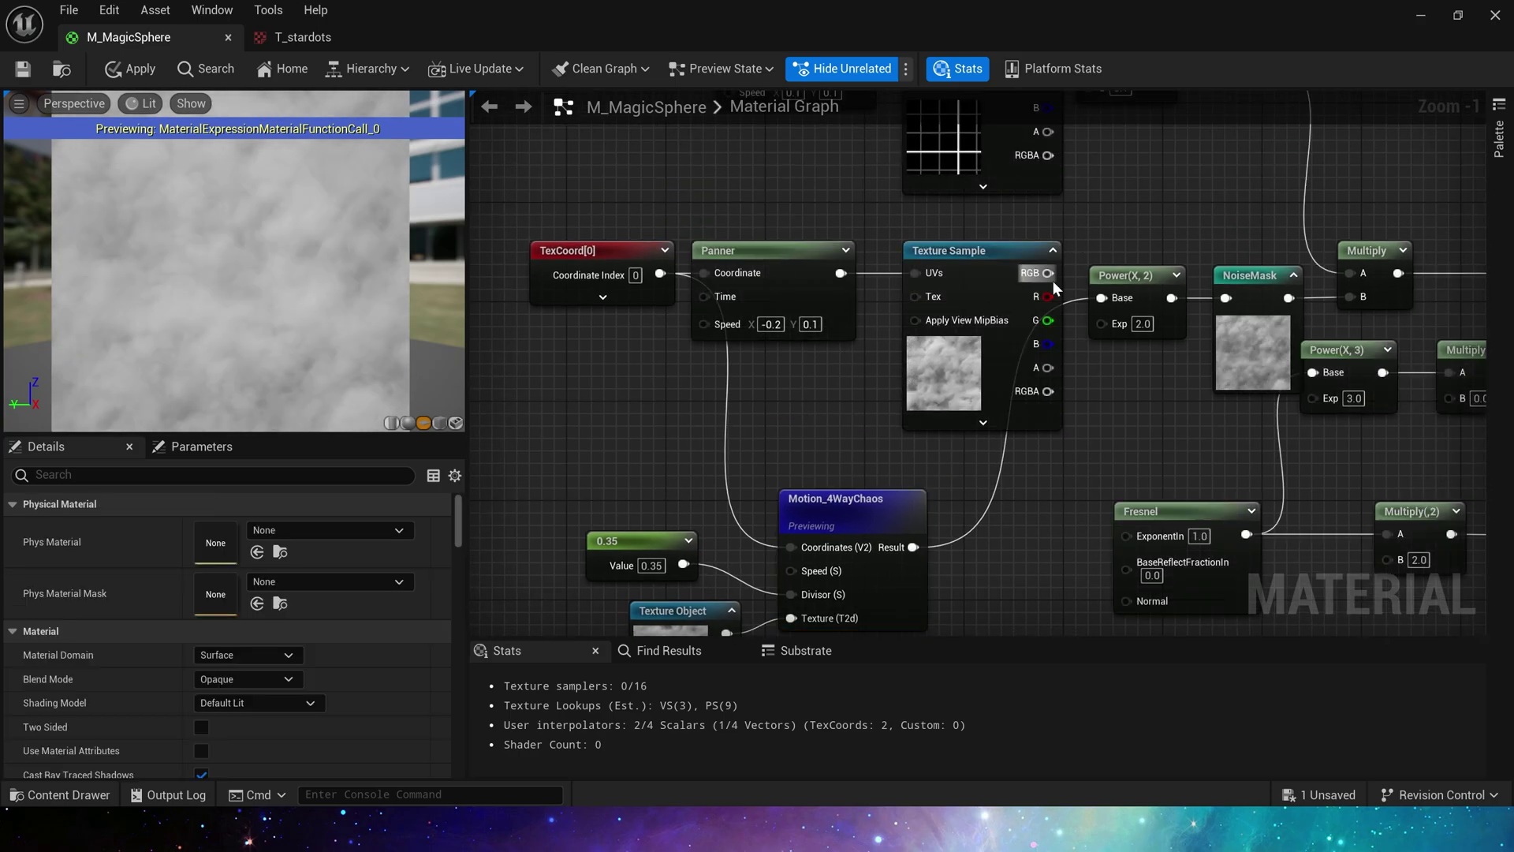
pyautogui.moveTo(769, 250); pyautogui.dragTo(792, 249)
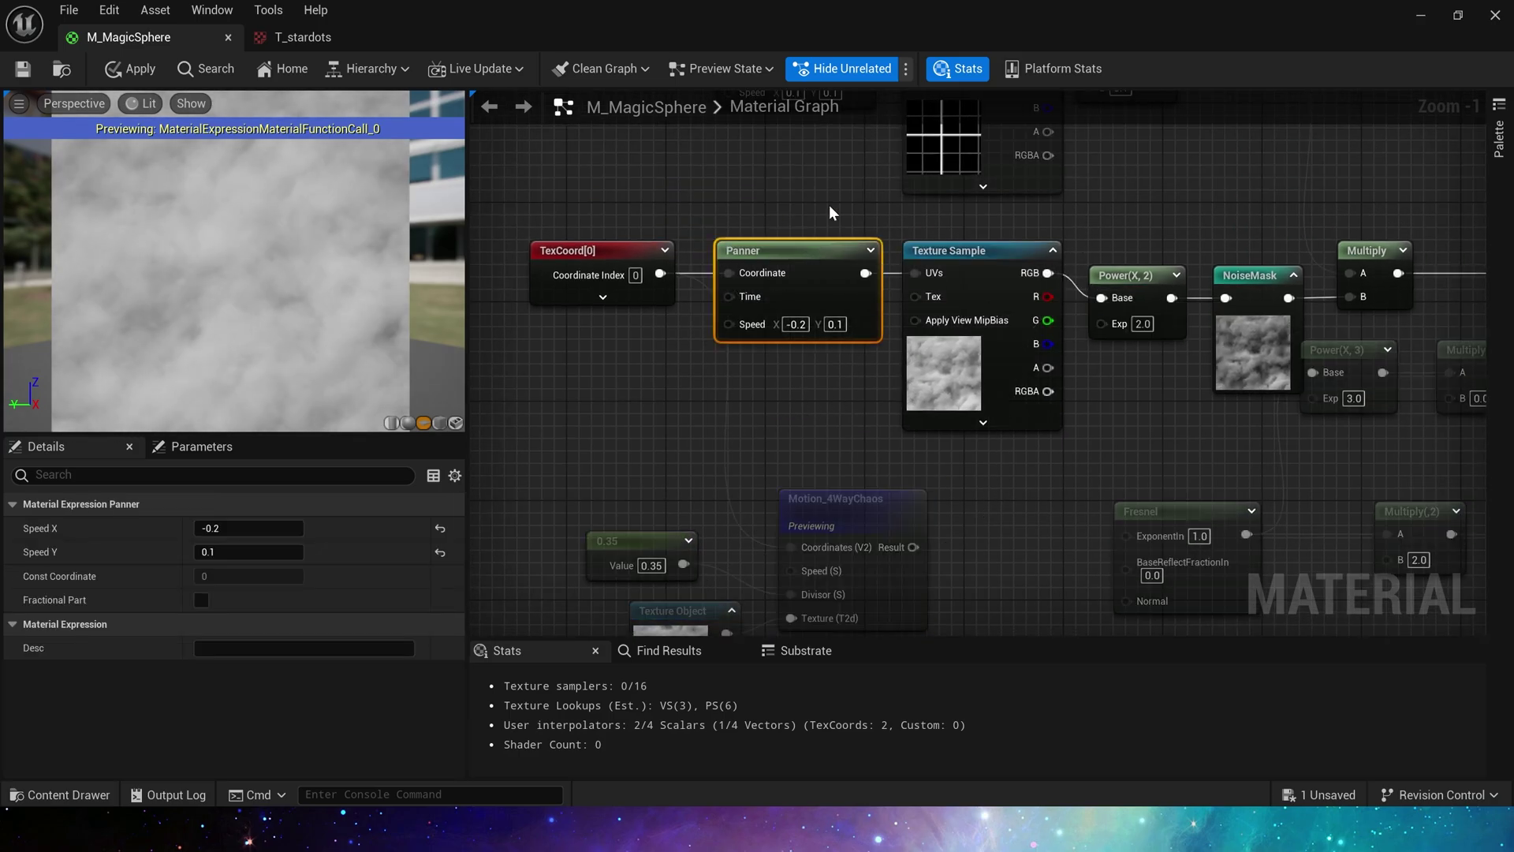
pyautogui.rightClick(1246, 278)
pyautogui.click(1374, 357)
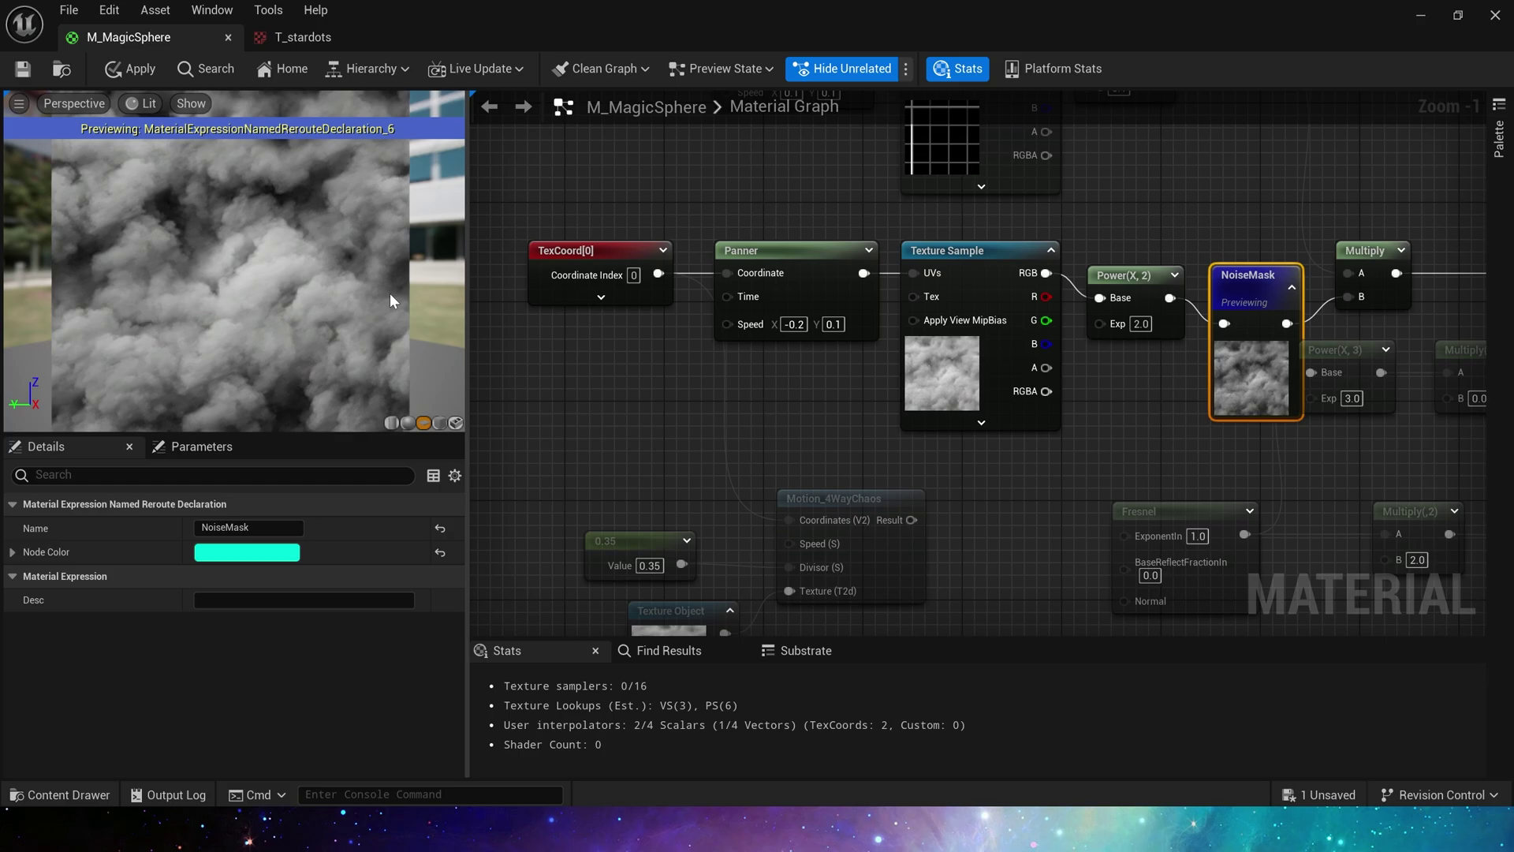
# - Reconnect the Motion_4WayChaos Result to the Base input of Power(X, 2)
pyautogui.click(836, 441)
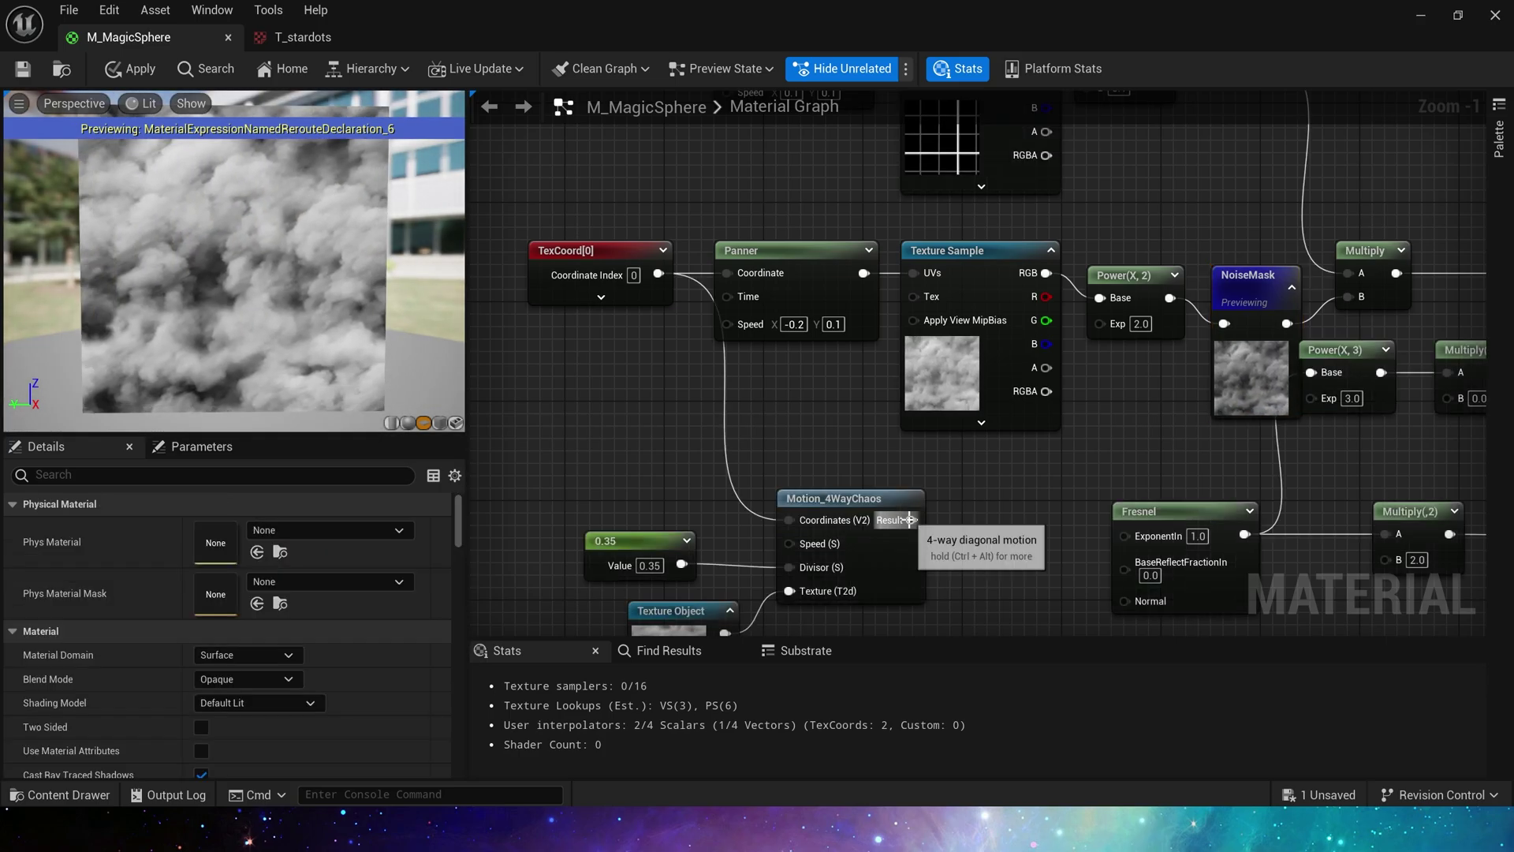
pyautogui.moveTo(912, 520); pyautogui.dragTo(1099, 298)
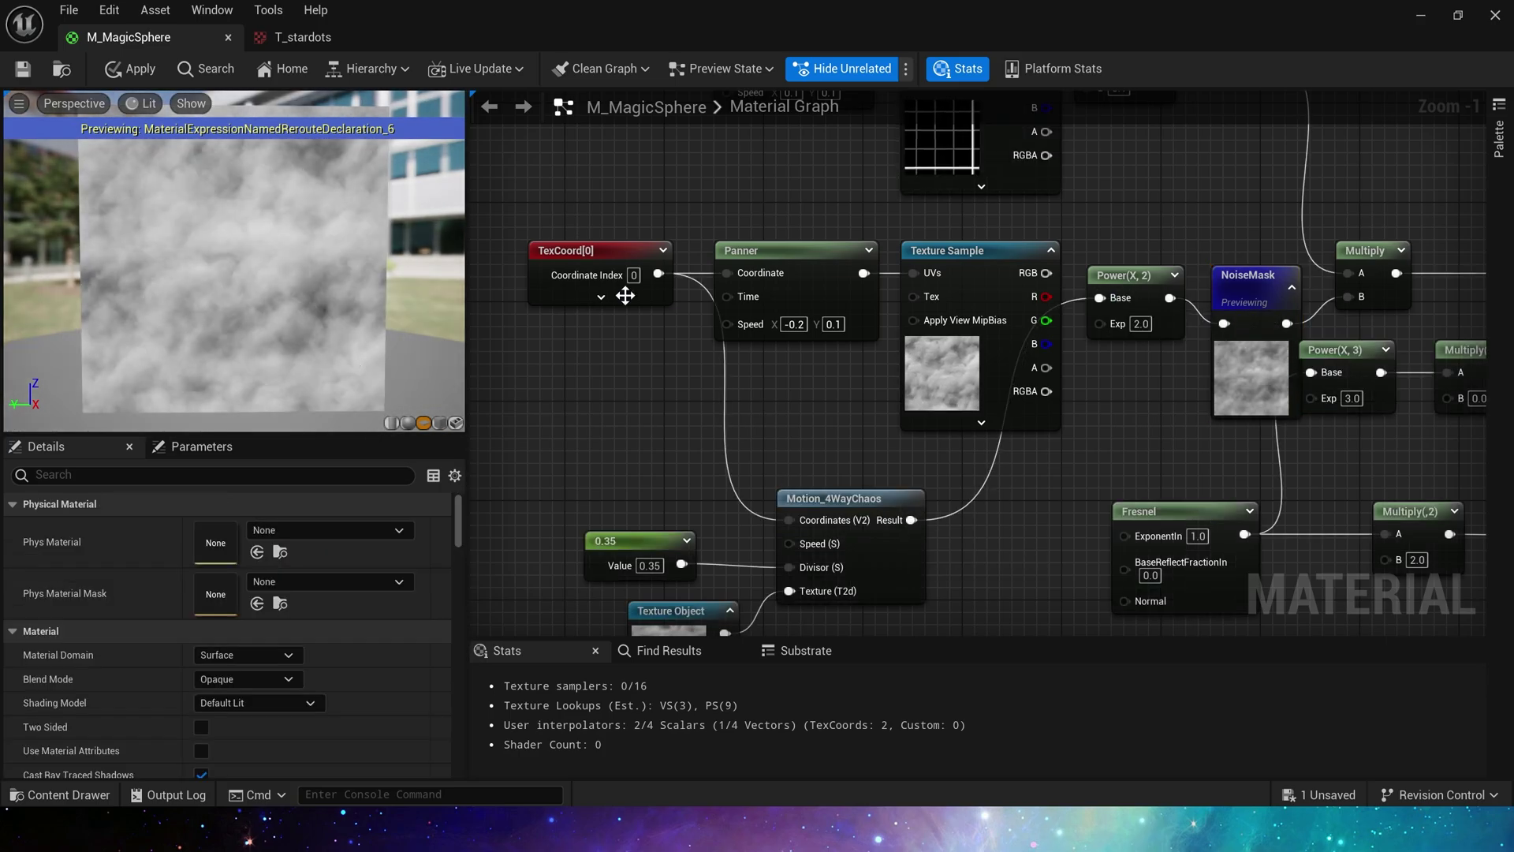
pyautogui.moveTo(803, 455); pyautogui.dragTo(865, 337, button='right')
pyautogui.moveTo(865, 338); pyautogui.dragTo(737, 532)
pyautogui.moveTo(945, 443); pyautogui.dragTo(982, 442)
pyautogui.click(1096, 430)
# - Return to the NoiseMask reroute in the Surface colour branch and expand its preview
pyautogui.moveTo(1104, 362); pyautogui.dragTo(986, 519, button='right')
pyautogui.rightClick(1207, 327)
pyautogui.click(1193, 345)
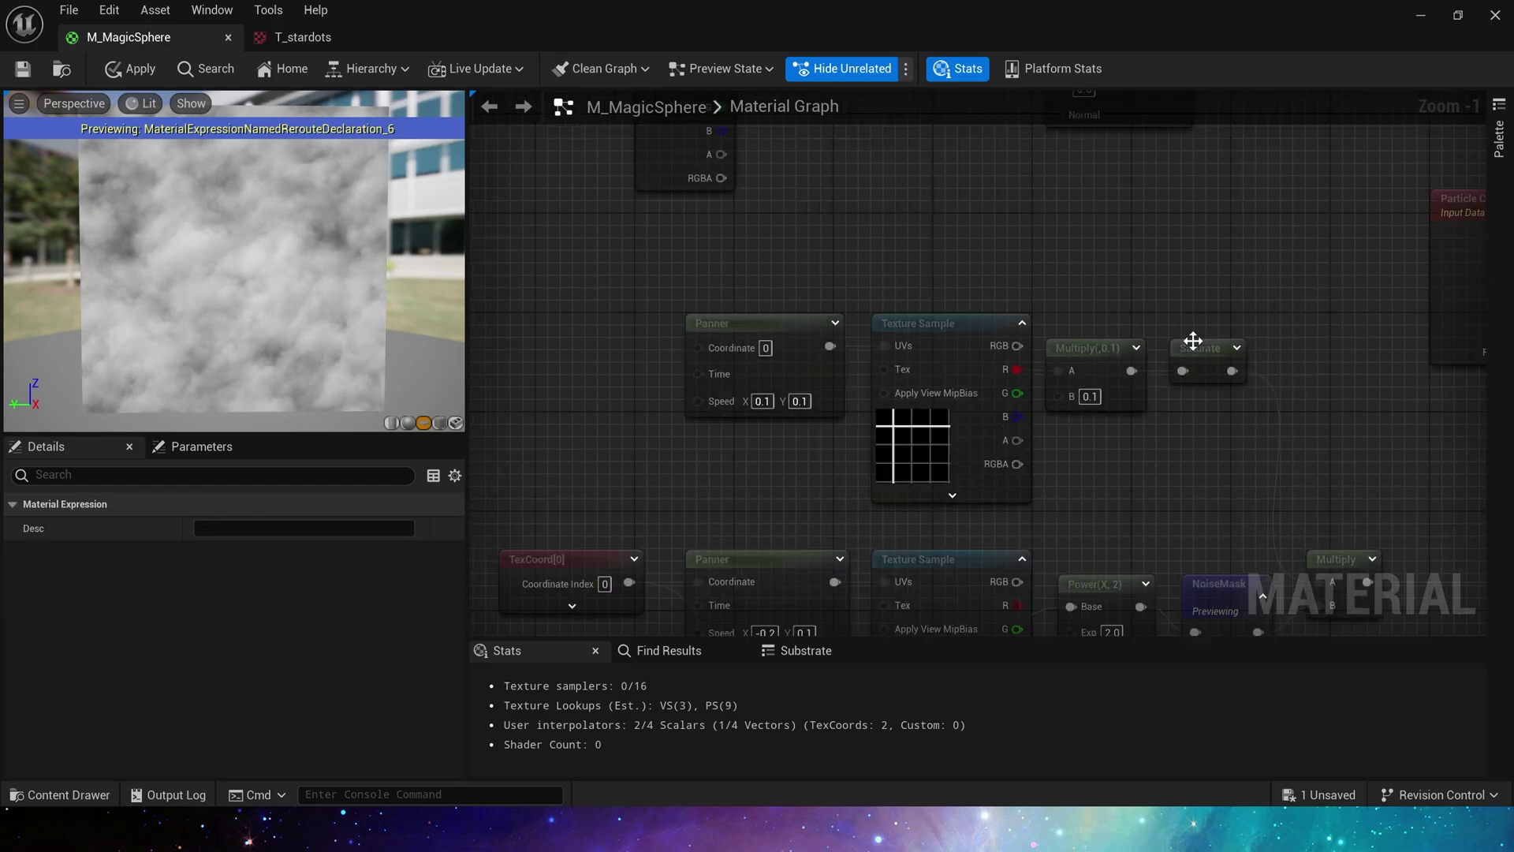
pyautogui.click(955, 416)
pyautogui.moveTo(1254, 335); pyautogui.dragTo(1019, 366, button='right')
pyautogui.click(780, 414)
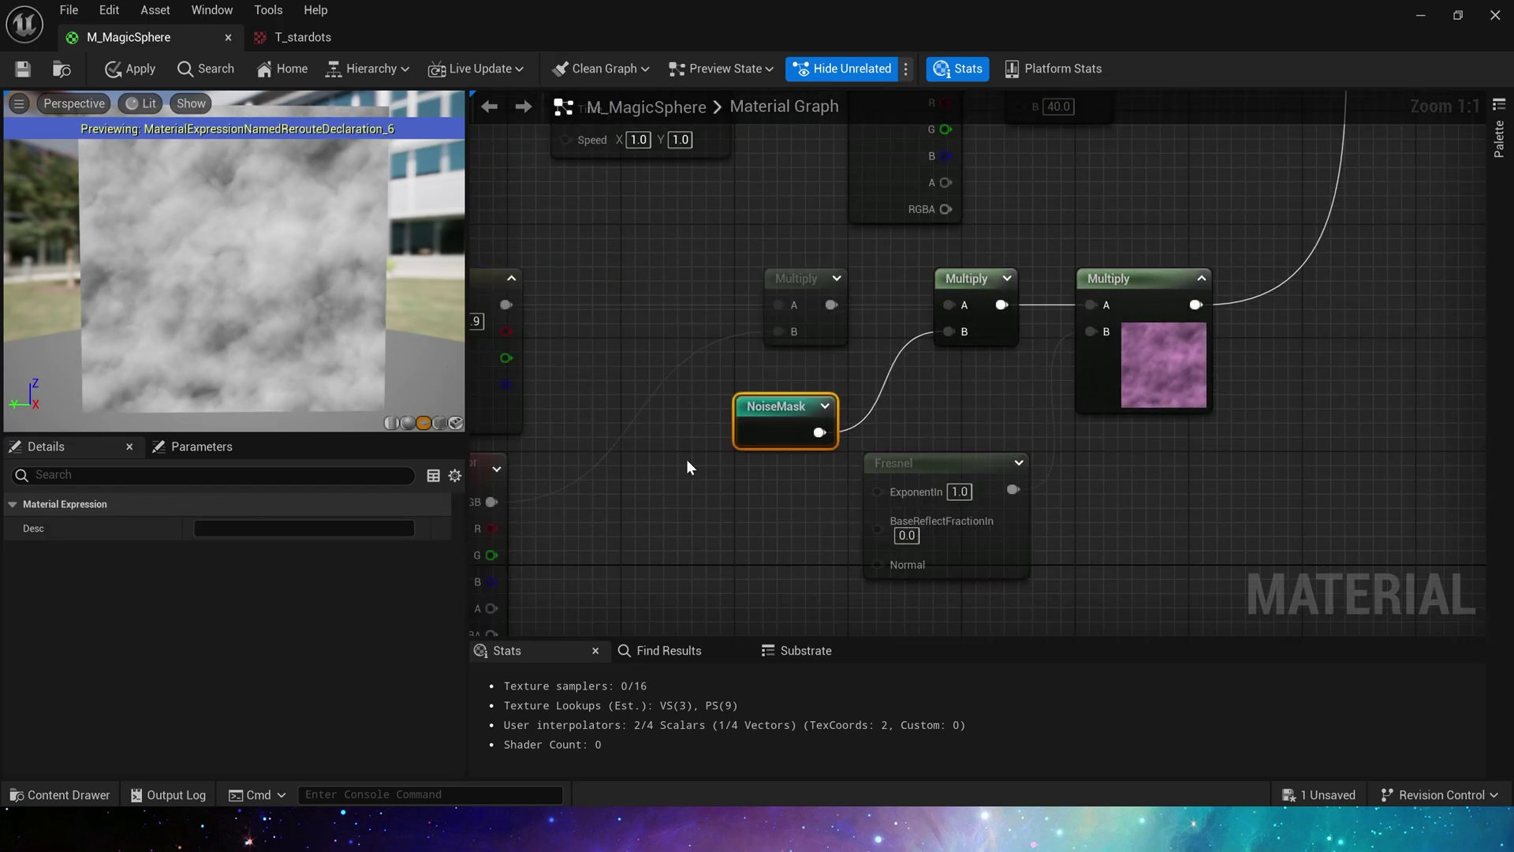
pyautogui.click(824, 405)
# - Preview the Multiply node that combines the pink colour with NoiseMask
pyautogui.click(972, 285)
pyautogui.press('space')
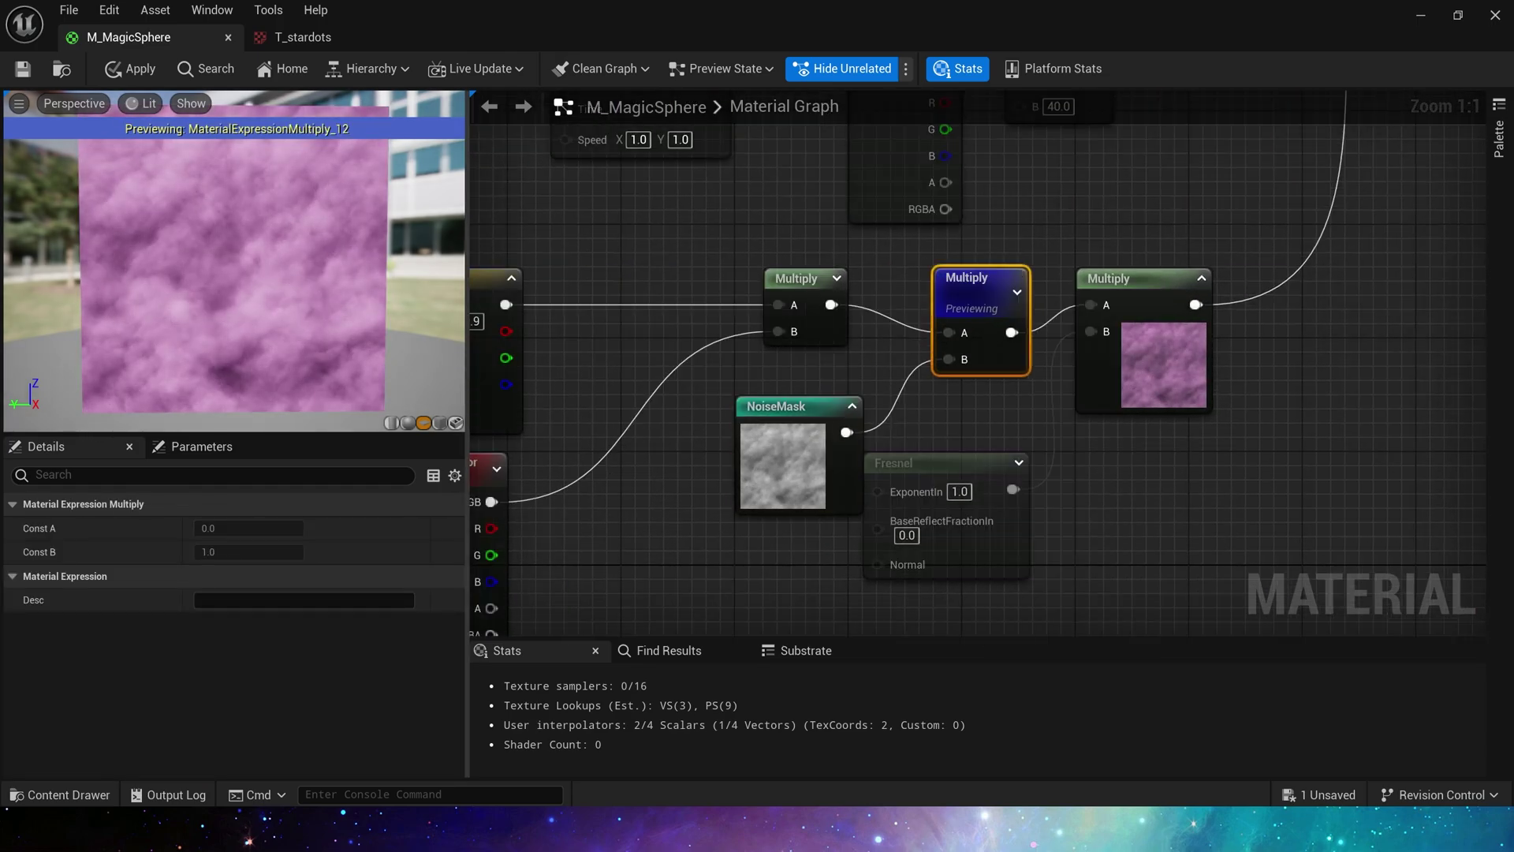
pyautogui.click(1035, 408)
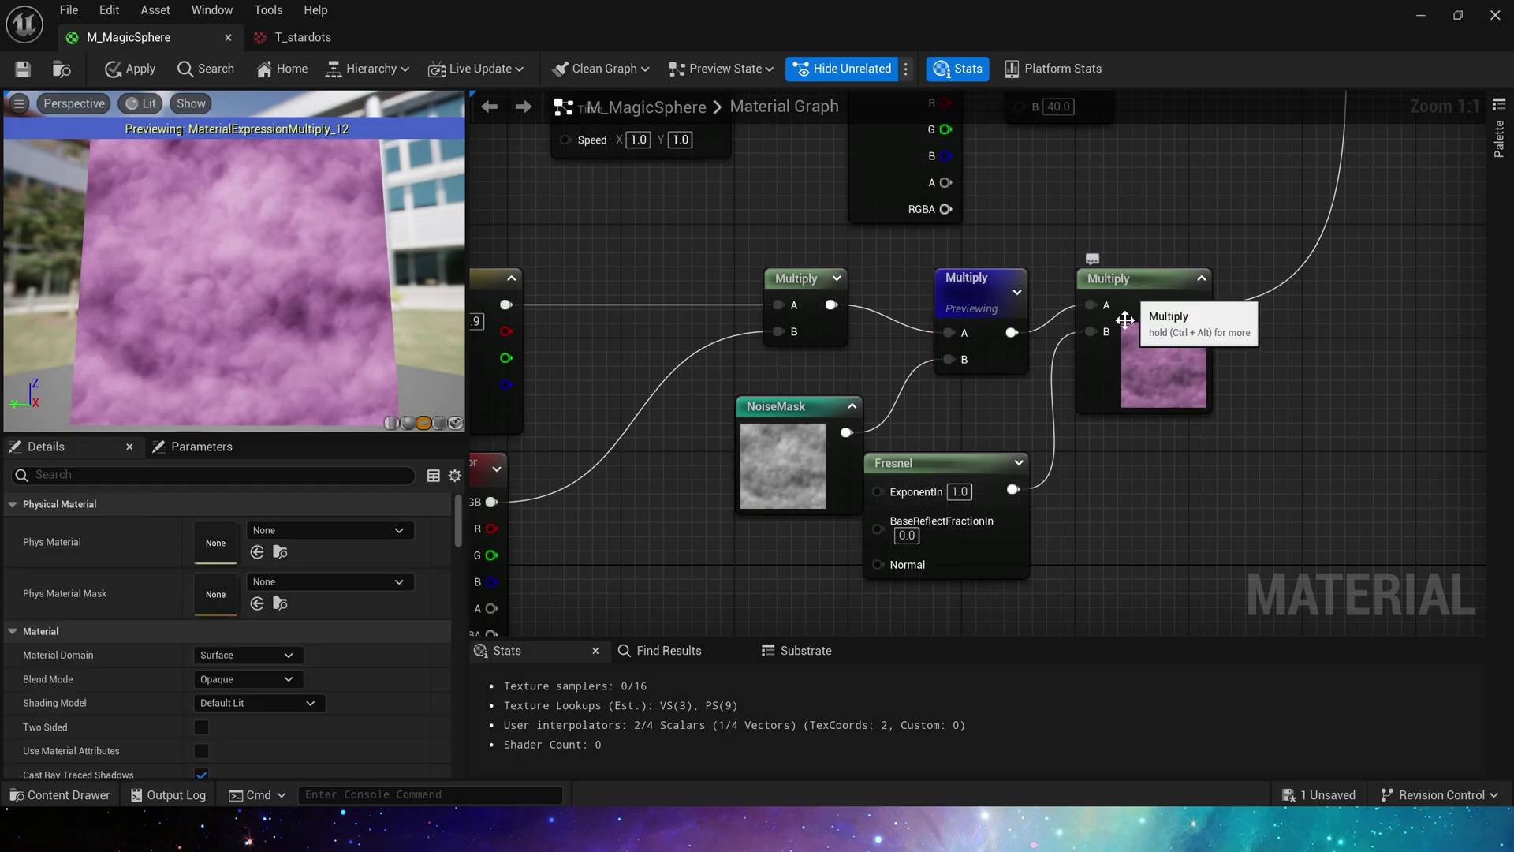
# - Preview the Fresnel node on the sphere mesh and inspect its exponent and base reflect fraction
pyautogui.moveTo(955, 472); pyautogui.dragTo(970, 471)
pyautogui.rightClick(970, 470)
pyautogui.click(1047, 143)
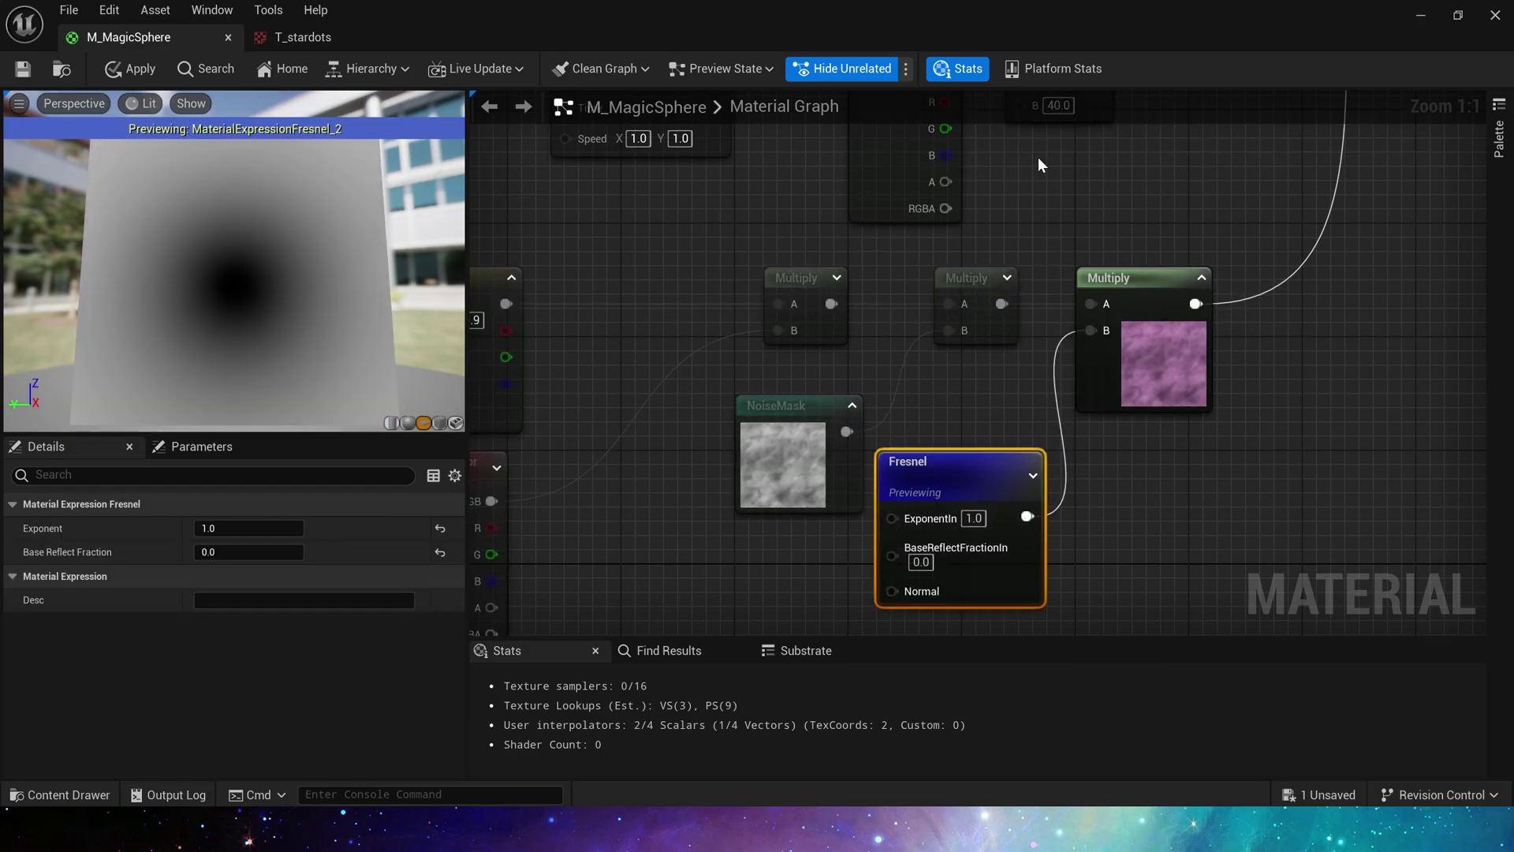
pyautogui.click(408, 423)
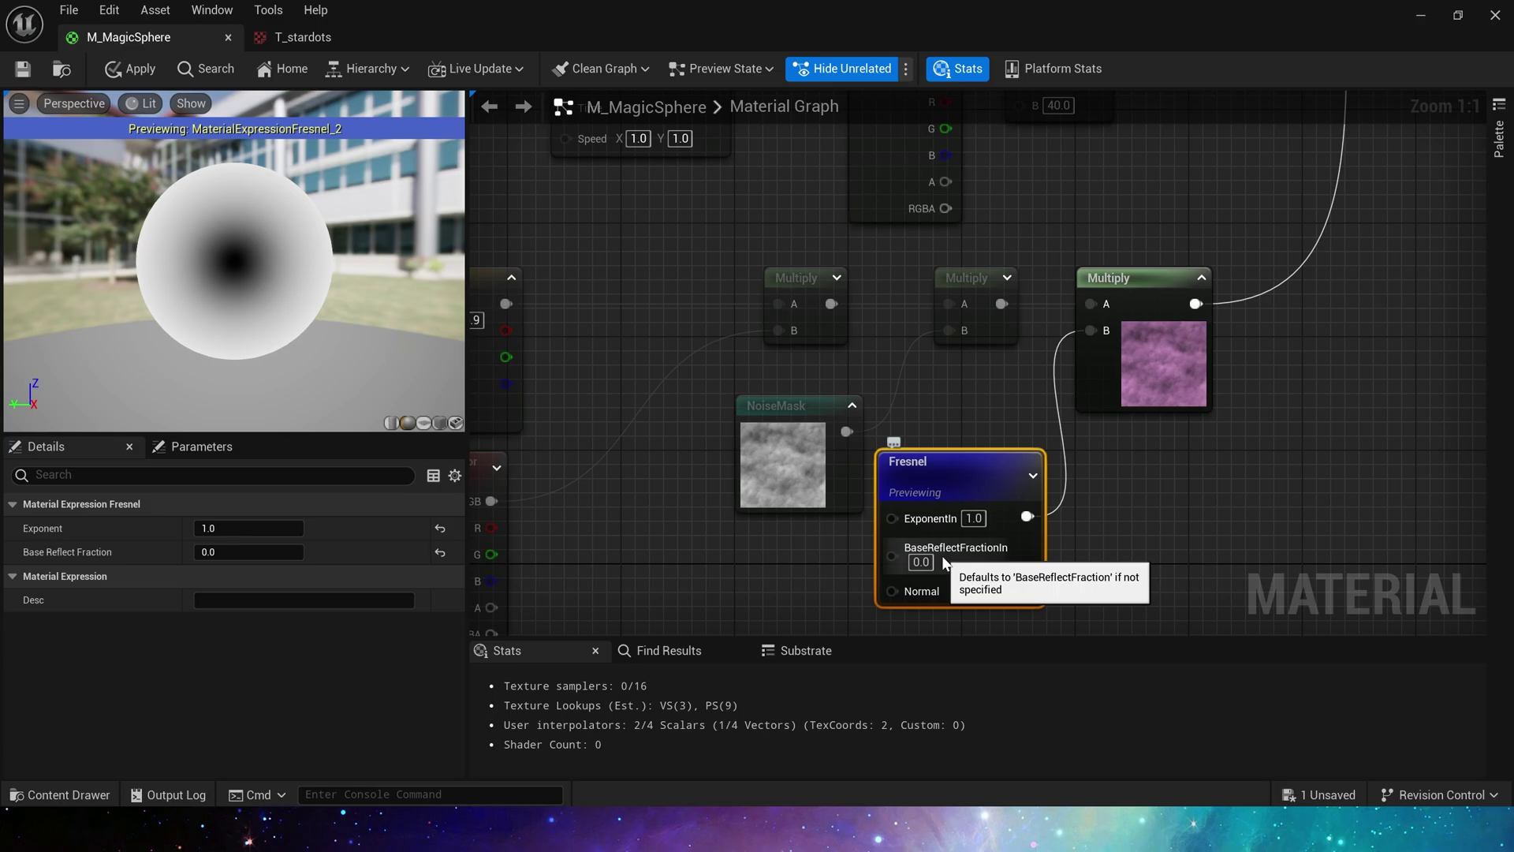
pyautogui.click(921, 562)
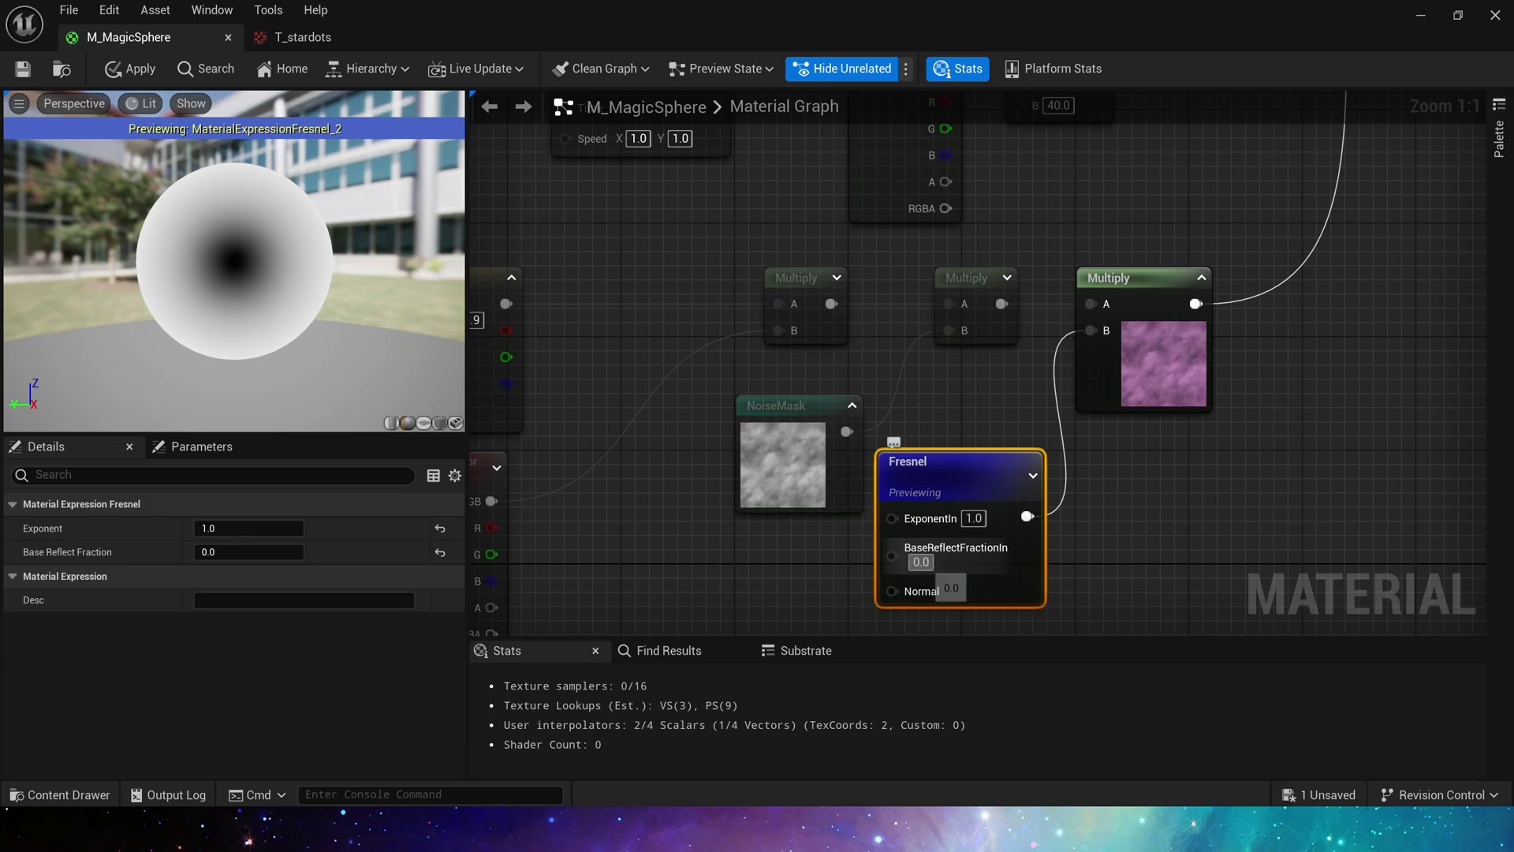
pyautogui.click(977, 569)
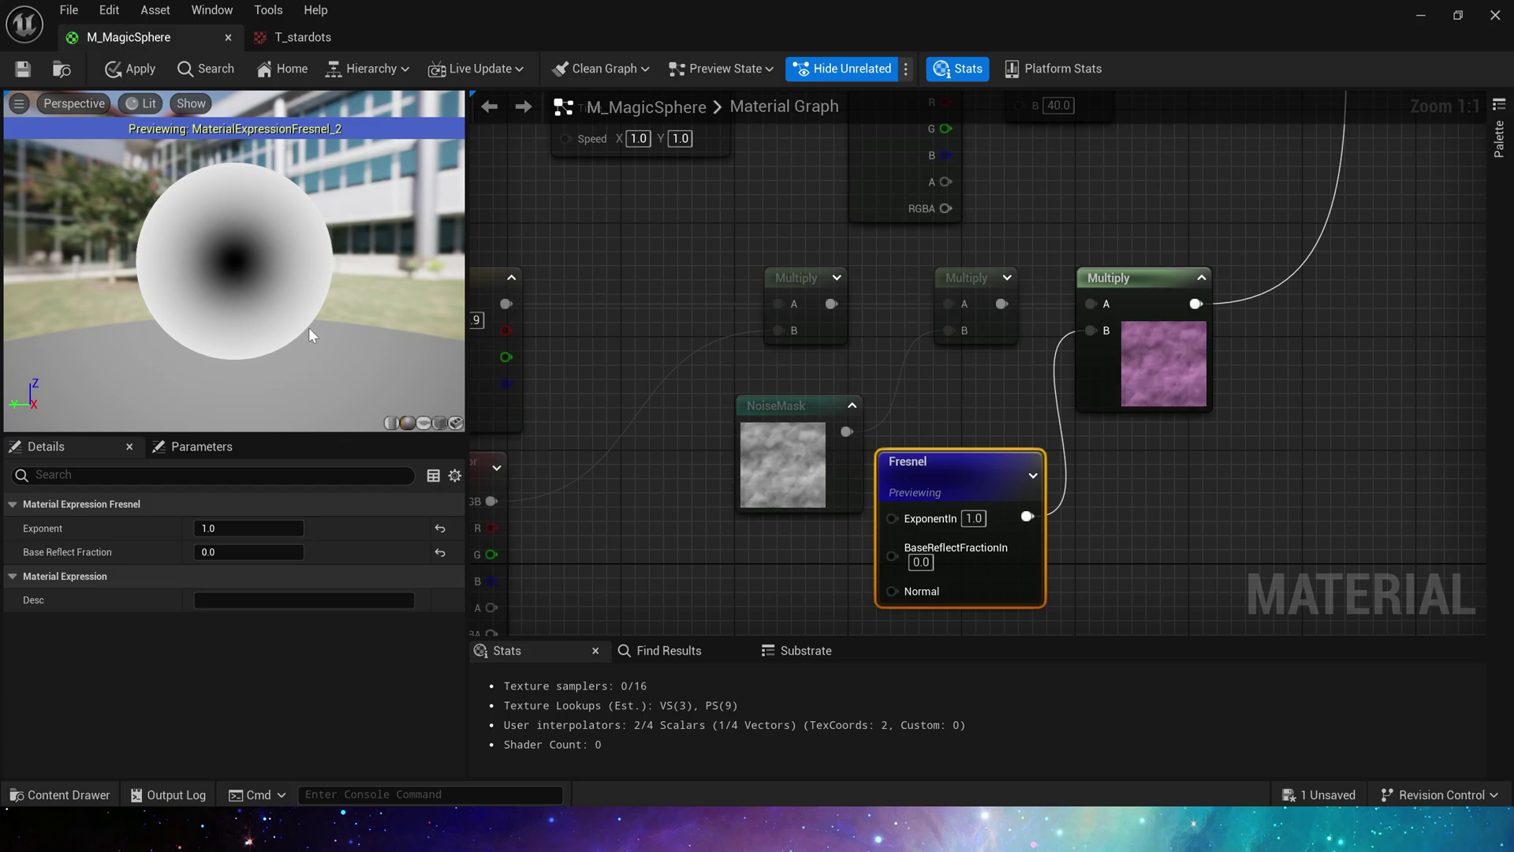
# - Preview the last Multiply node, which applies the Fresnel to the noise colour
pyautogui.click(1206, 188)
pyautogui.scroll(-2, 1206, 188)
pyautogui.moveTo(1205, 188); pyautogui.dragTo(939, 376, button='right')
pyautogui.rightClick(897, 442)
pyautogui.click(983, 135)
# - Preview the Add node that combines stars and noise colour, followed by the Surface reroute declaration
pyautogui.moveTo(1129, 142); pyautogui.dragTo(970, 382, button='right')
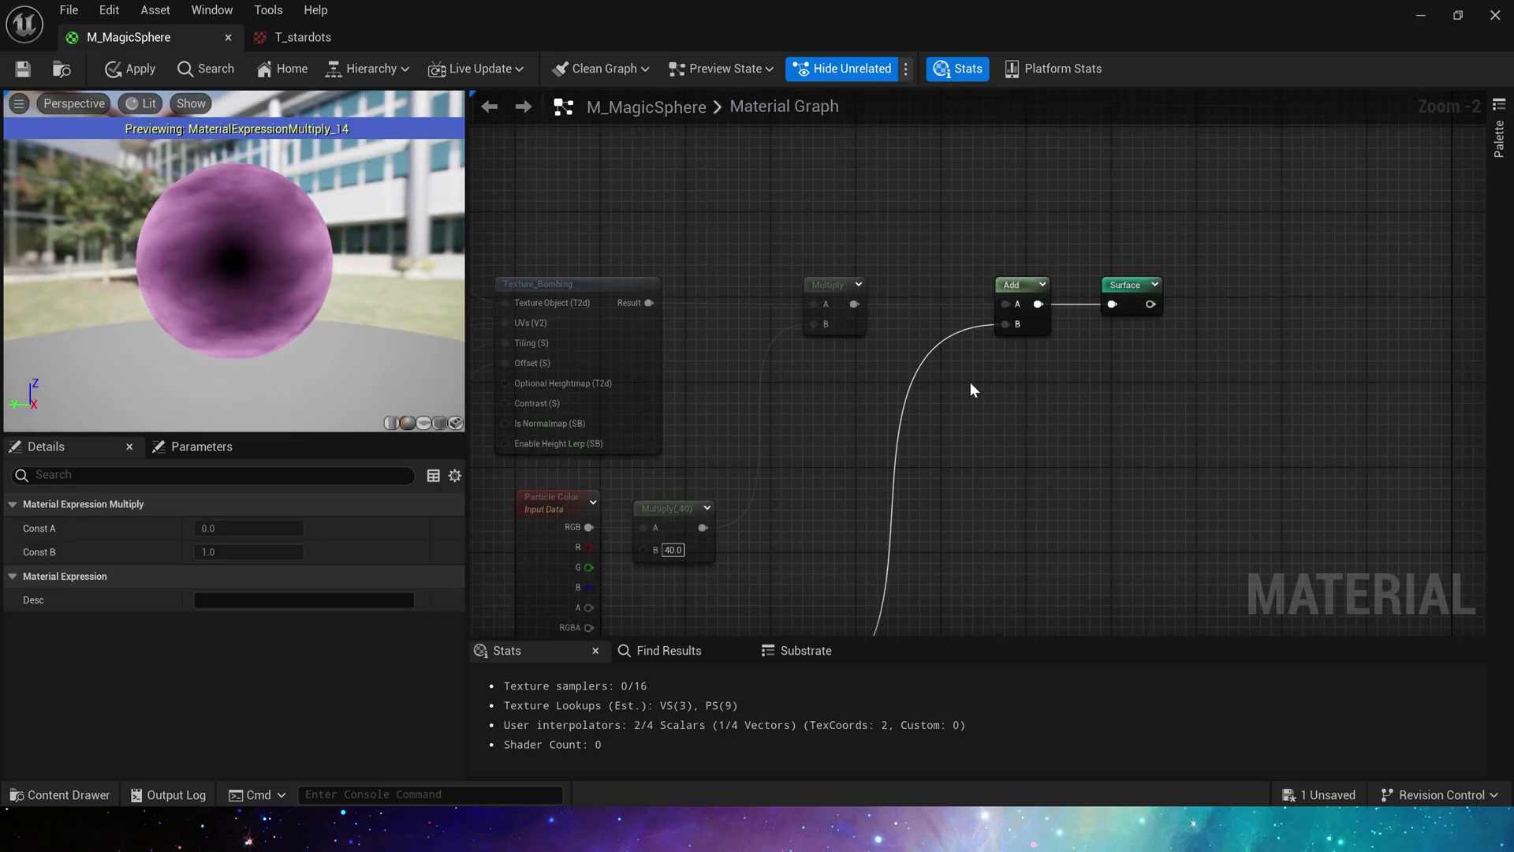
pyautogui.rightClick(1010, 288)
pyautogui.click(1057, 320)
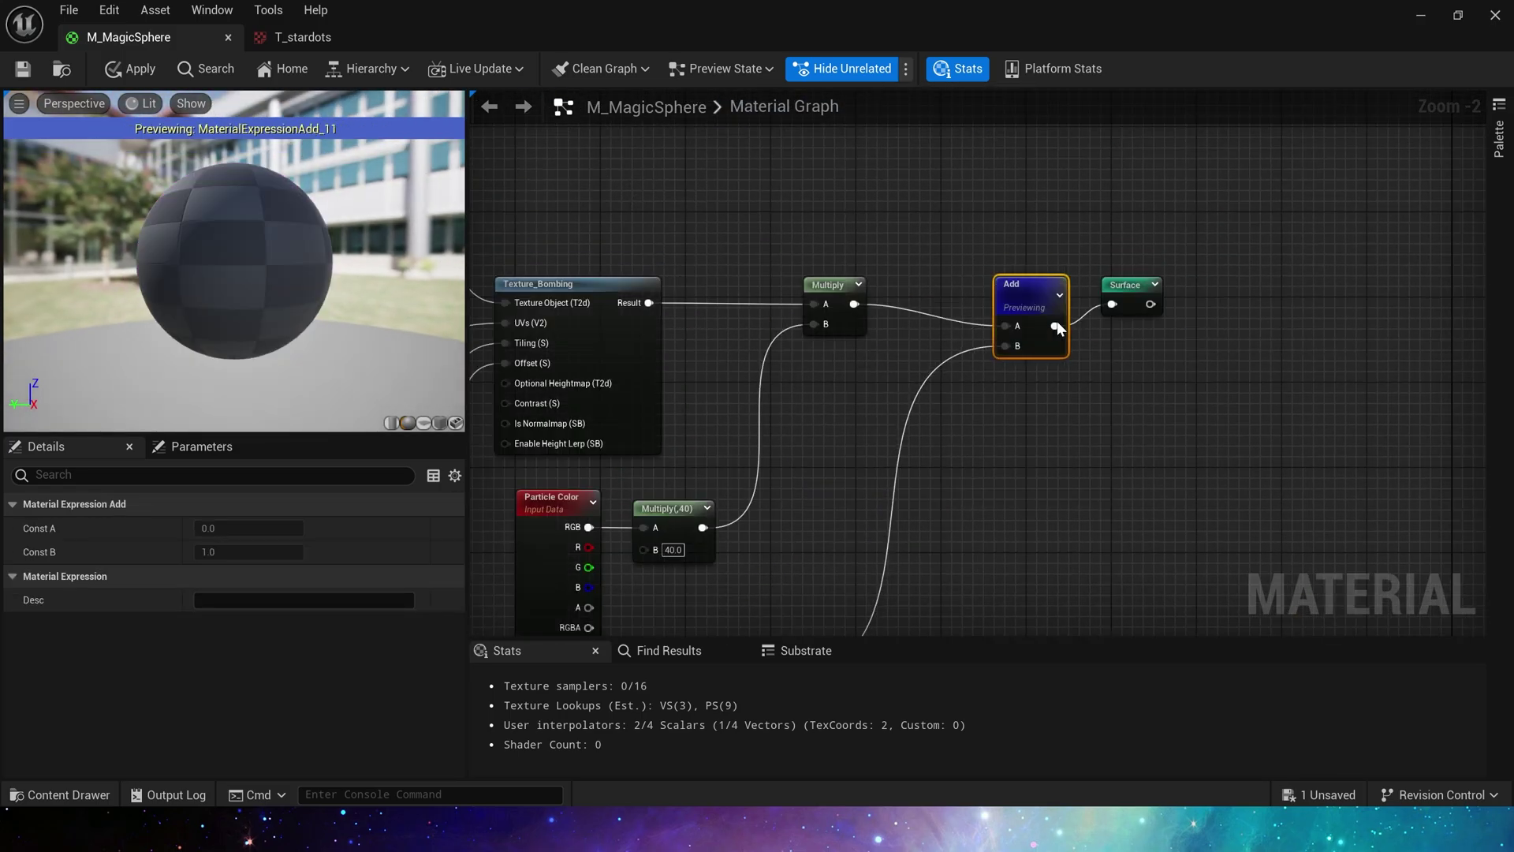
pyautogui.rightClick(1105, 293)
pyautogui.click(1247, 364)
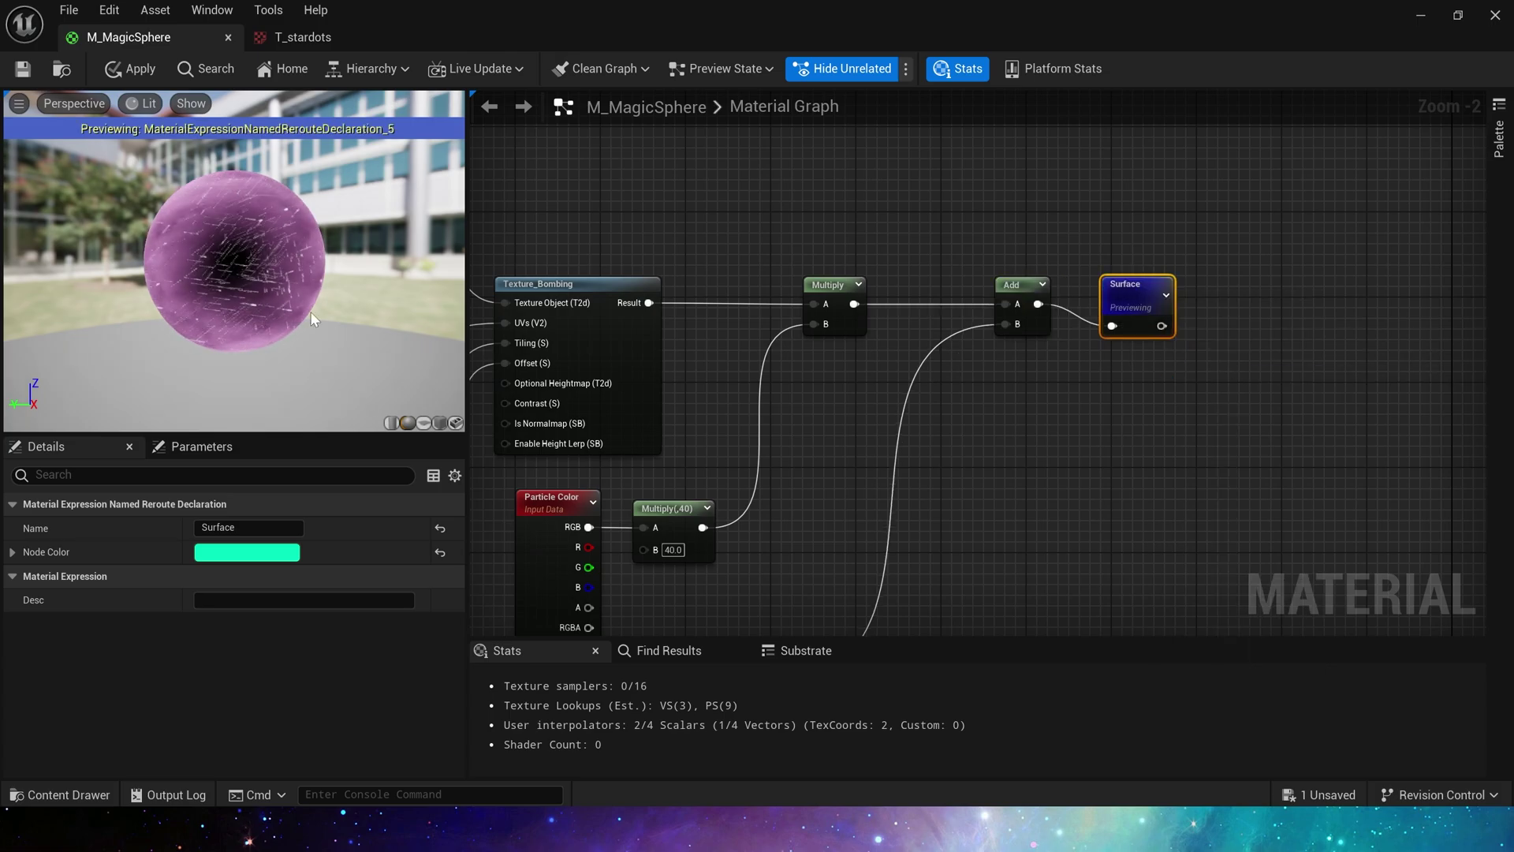
# - Space the noise texture, Power and NoiseMask nodes farther from the Multiply node in the grid mask branch
pyautogui.moveTo(936, 542); pyautogui.dragTo(528, 378, button='right')
pyautogui.click(1024, 314)
pyautogui.scroll(-2, 1024, 314)
pyautogui.moveTo(560, 439); pyautogui.dragTo(905, 347, button='right')
pyautogui.scroll(1, 905, 347)
pyautogui.moveTo(762, 448); pyautogui.dragTo(886, 393, button='right')
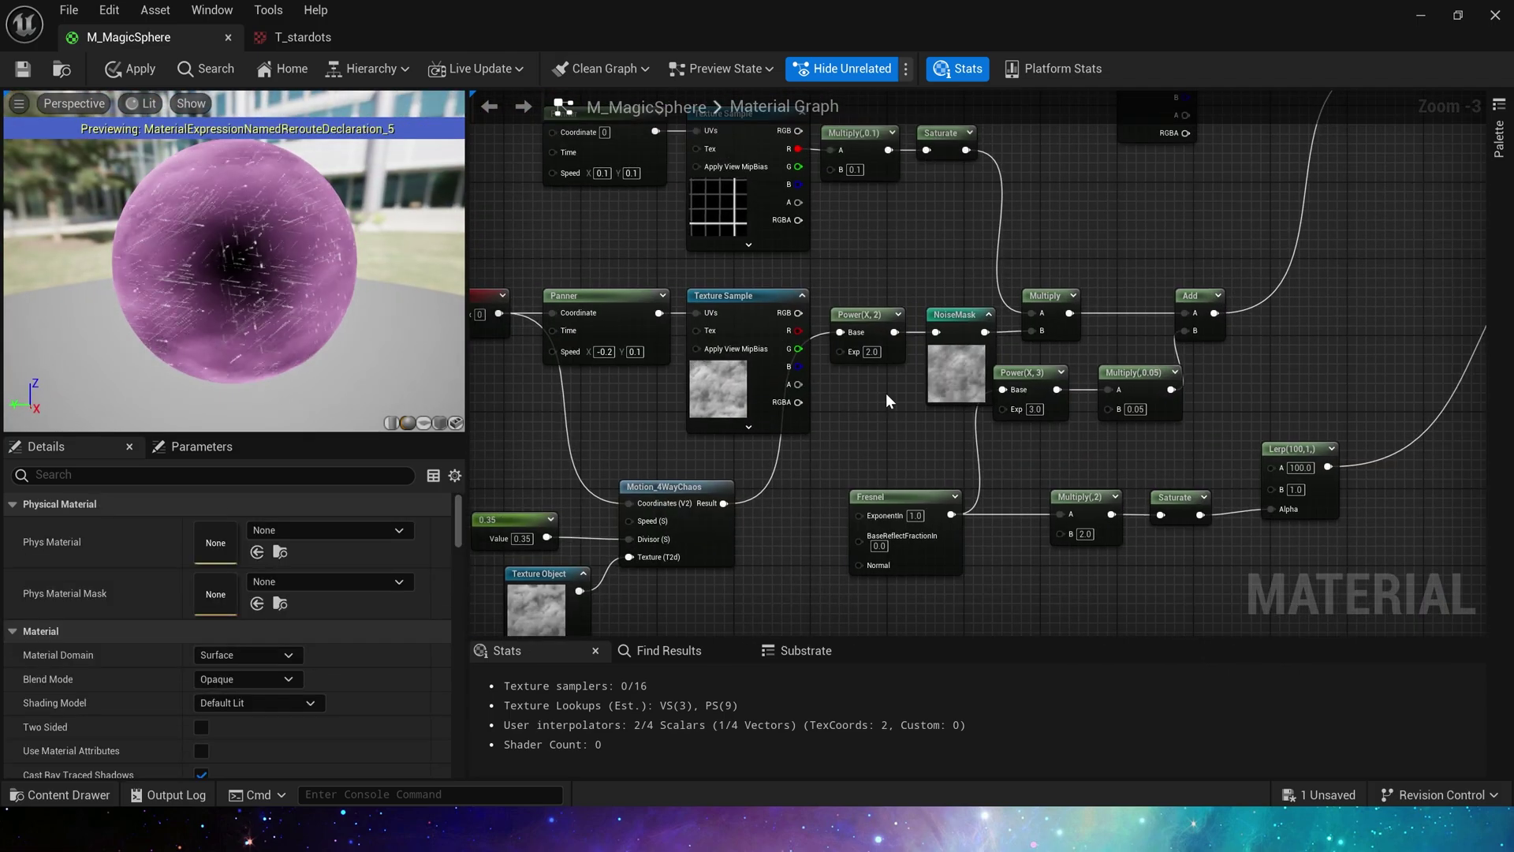
pyautogui.moveTo(725, 185); pyautogui.dragTo(723, 314, button='right')
pyautogui.moveTo(943, 444); pyautogui.dragTo(885, 324, button='right')
pyautogui.moveTo(753, 329); pyautogui.dragTo(1072, 245, button='right')
pyautogui.moveTo(631, 193); pyautogui.dragTo(1105, 566)
pyautogui.moveTo(1120, 241); pyautogui.dragTo(967, 242)
pyautogui.moveTo(1224, 246); pyautogui.dragTo(1099, 246)
pyautogui.click(1268, 183)
pyautogui.moveTo(1268, 183); pyautogui.dragTo(962, 360, button='right')
pyautogui.scroll(1, 765, 289)
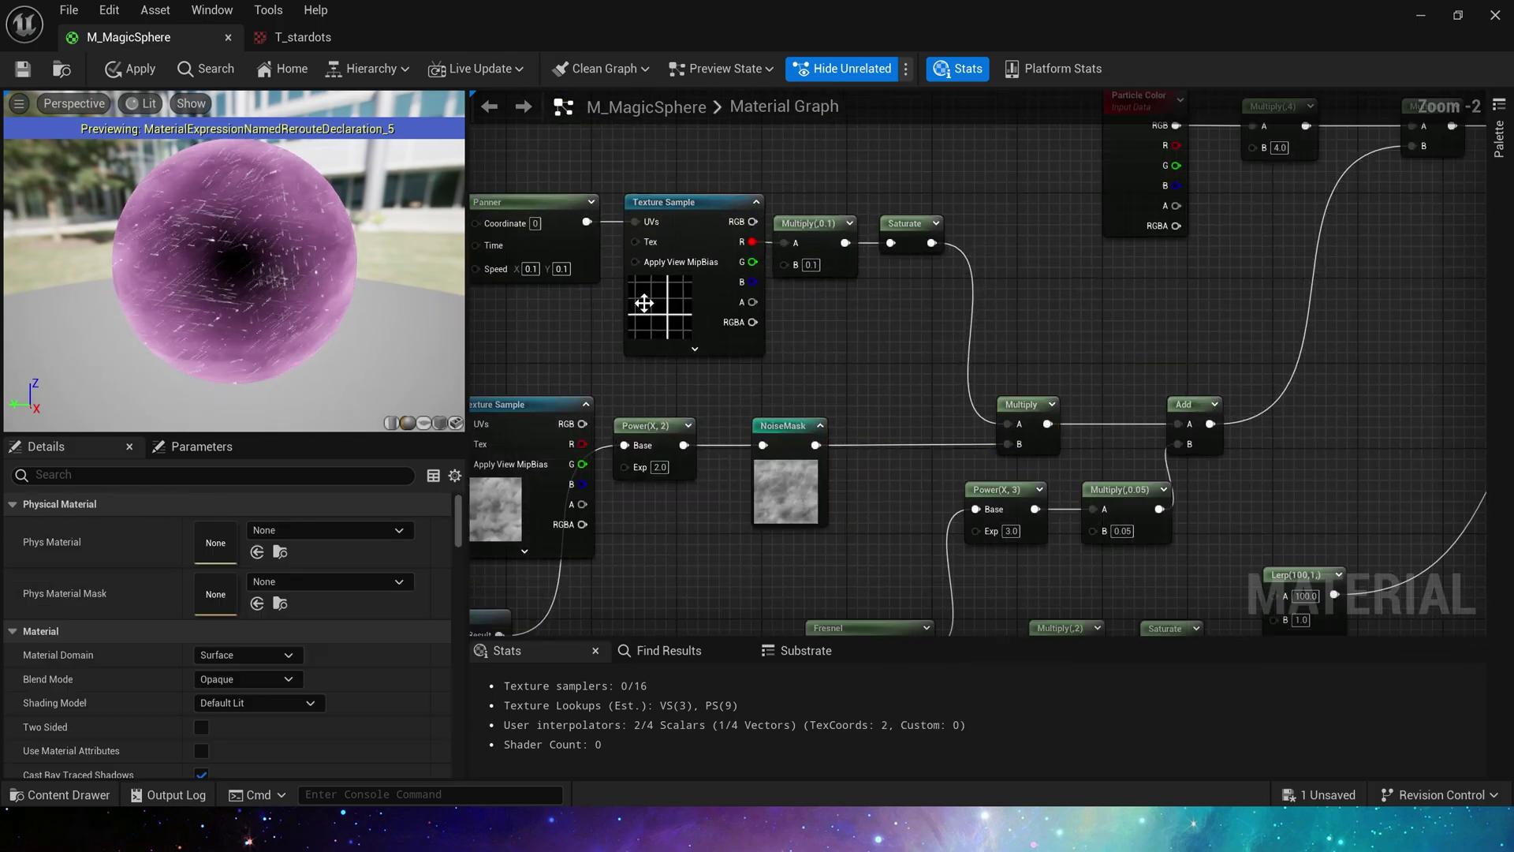
# - Inspect the T_1x1_Grid Texture Sample and preview the Multiply node that combines it with NoiseMask
pyautogui.click(656, 271)
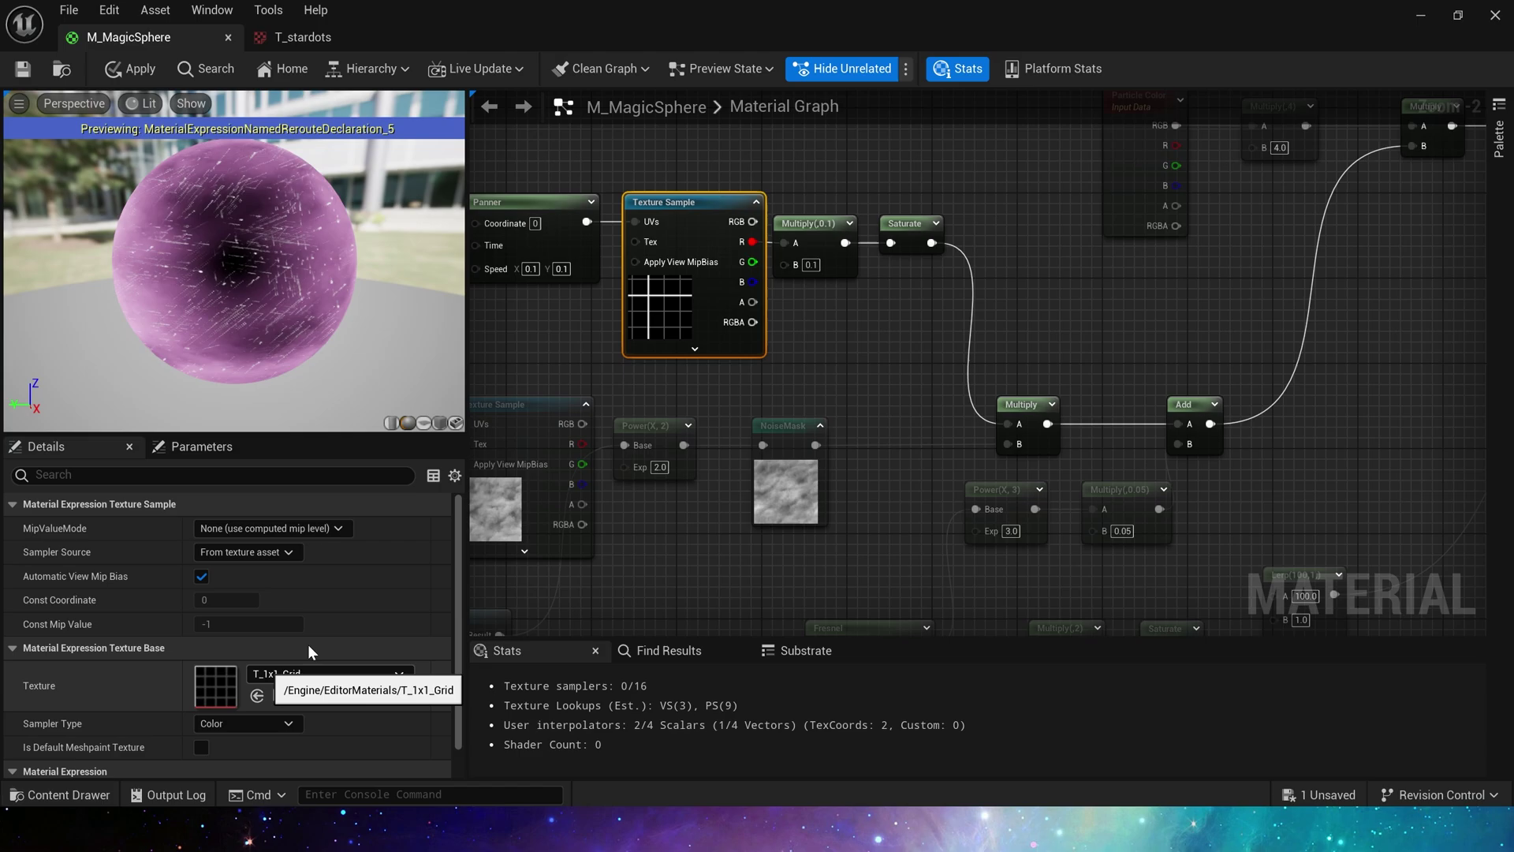
pyautogui.rightClick(994, 397)
pyautogui.rightClick(1000, 406)
pyautogui.click(1081, 430)
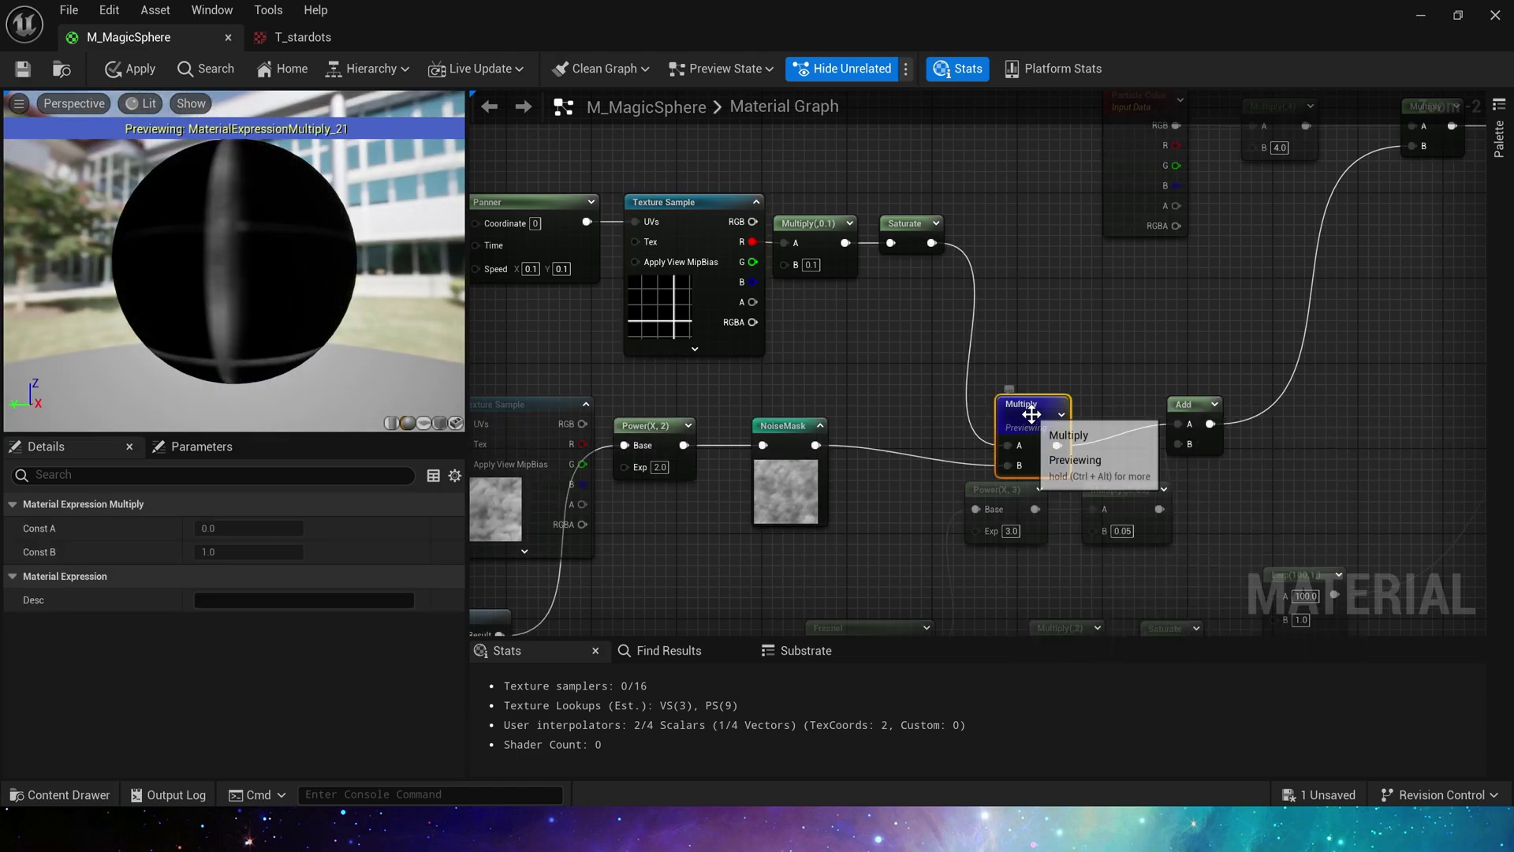
pyautogui.moveTo(245, 252); pyautogui.dragTo(241, 272)
# - Examine the settings of the grid Texture Sample and the Panner that drives its UVs
pyautogui.click(670, 378)
pyautogui.click(652, 291)
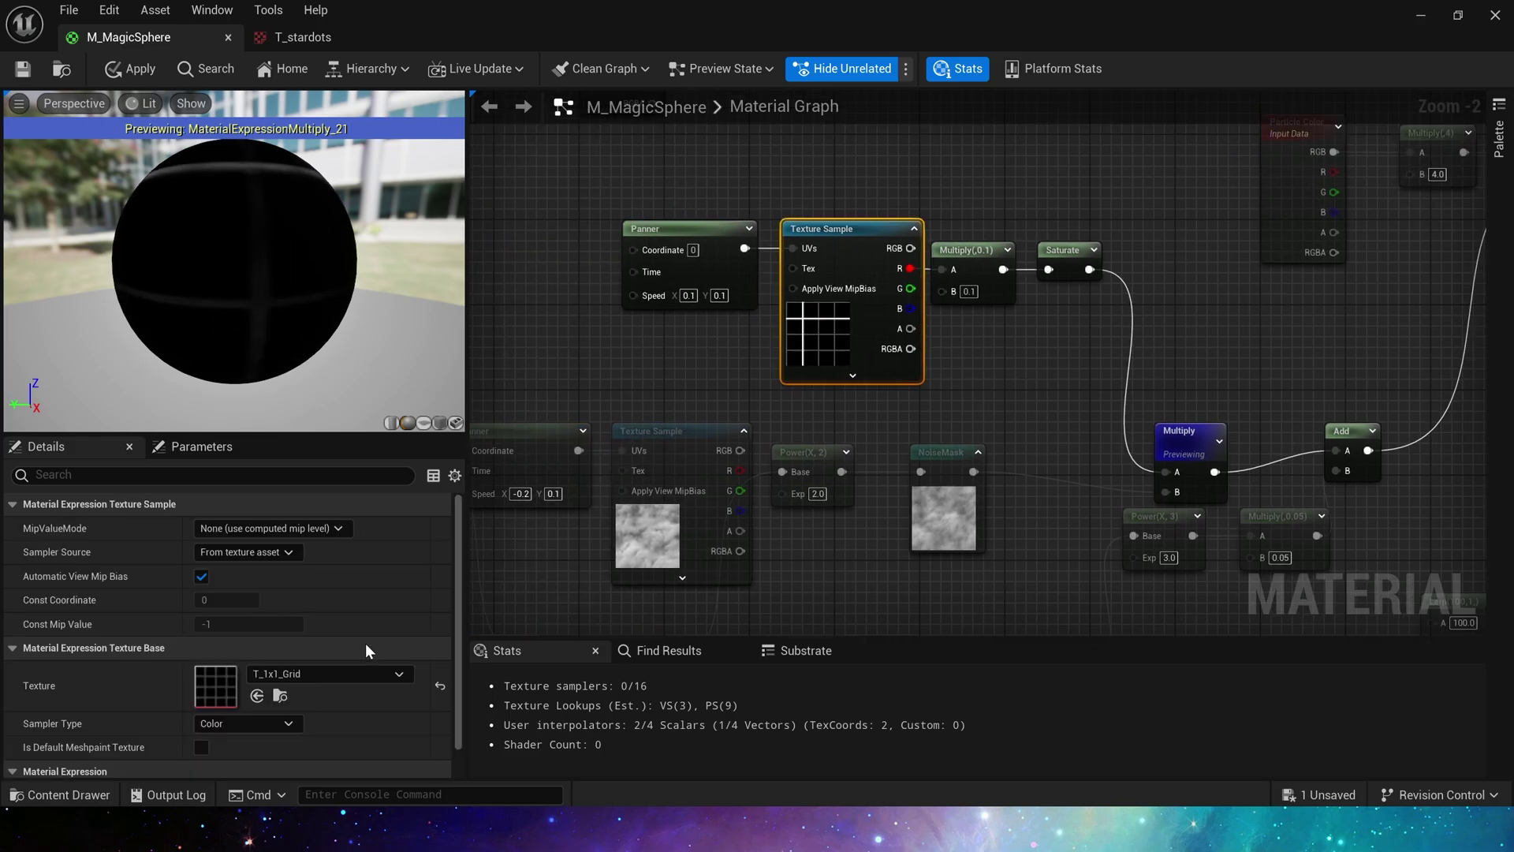
pyautogui.click(688, 227)
# - Reposition the Multiply node after the grid Texture Sample and set its B value to 0.5
pyautogui.click(908, 271)
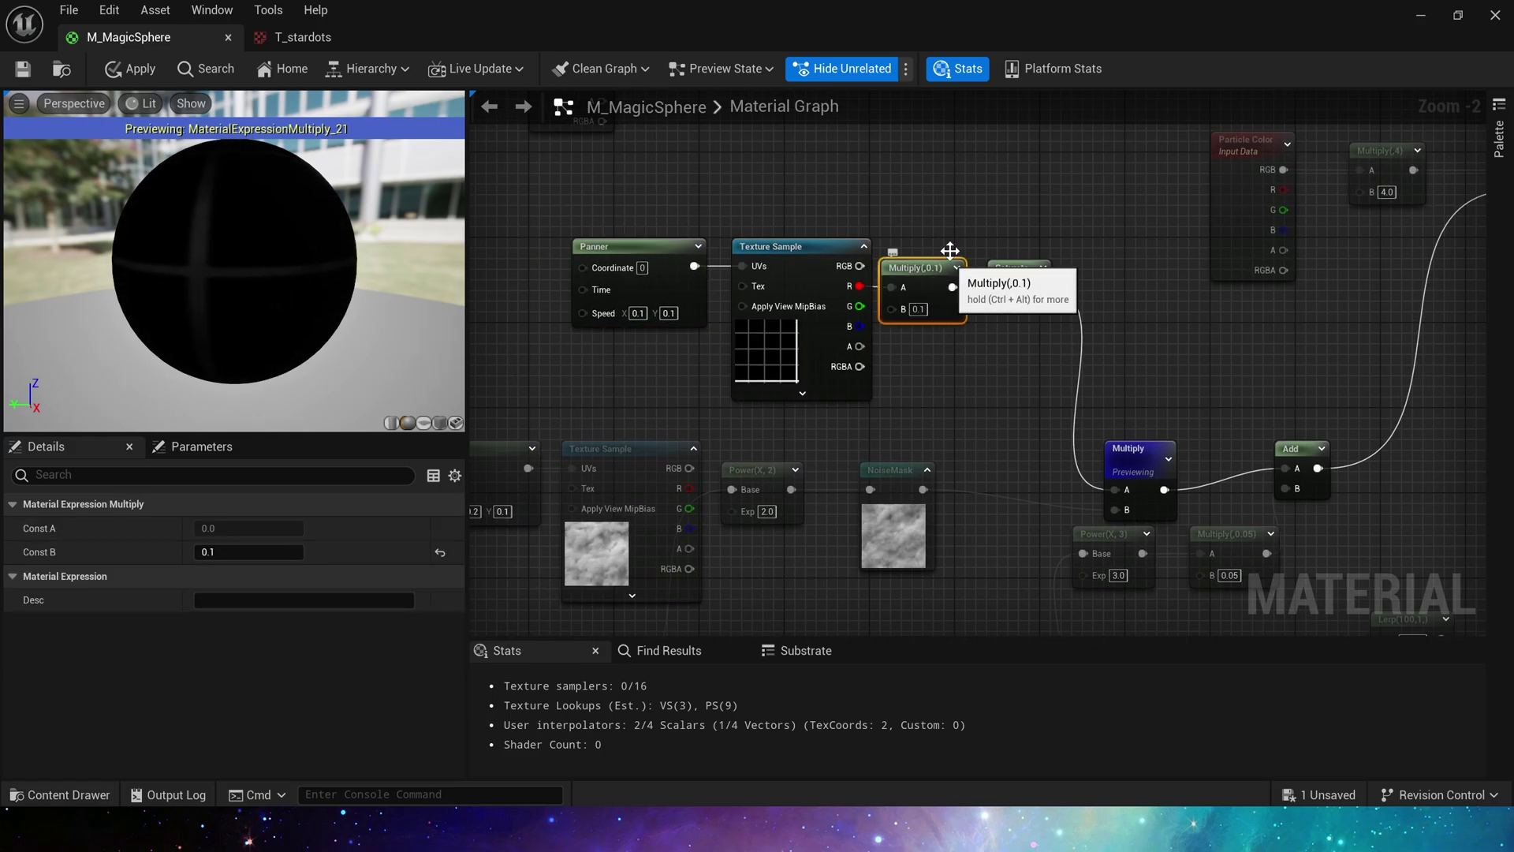
pyautogui.moveTo(886, 366); pyautogui.dragTo(973, 354)
pyautogui.moveTo(974, 354); pyautogui.dragTo(882, 360, button='right')
pyautogui.click(840, 278)
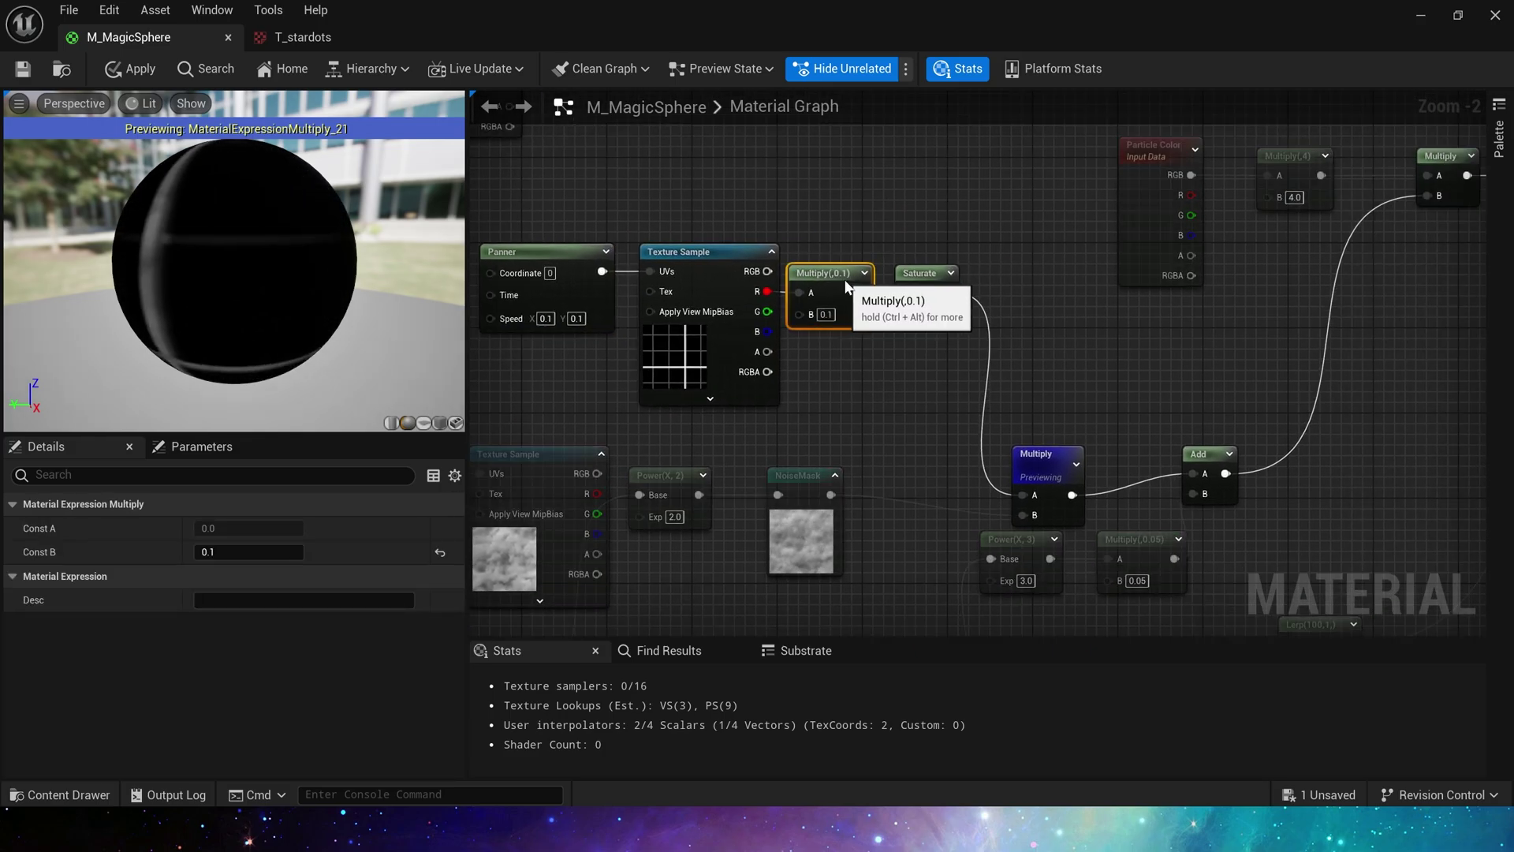
pyautogui.write('0.5')
pyautogui.press('Return')
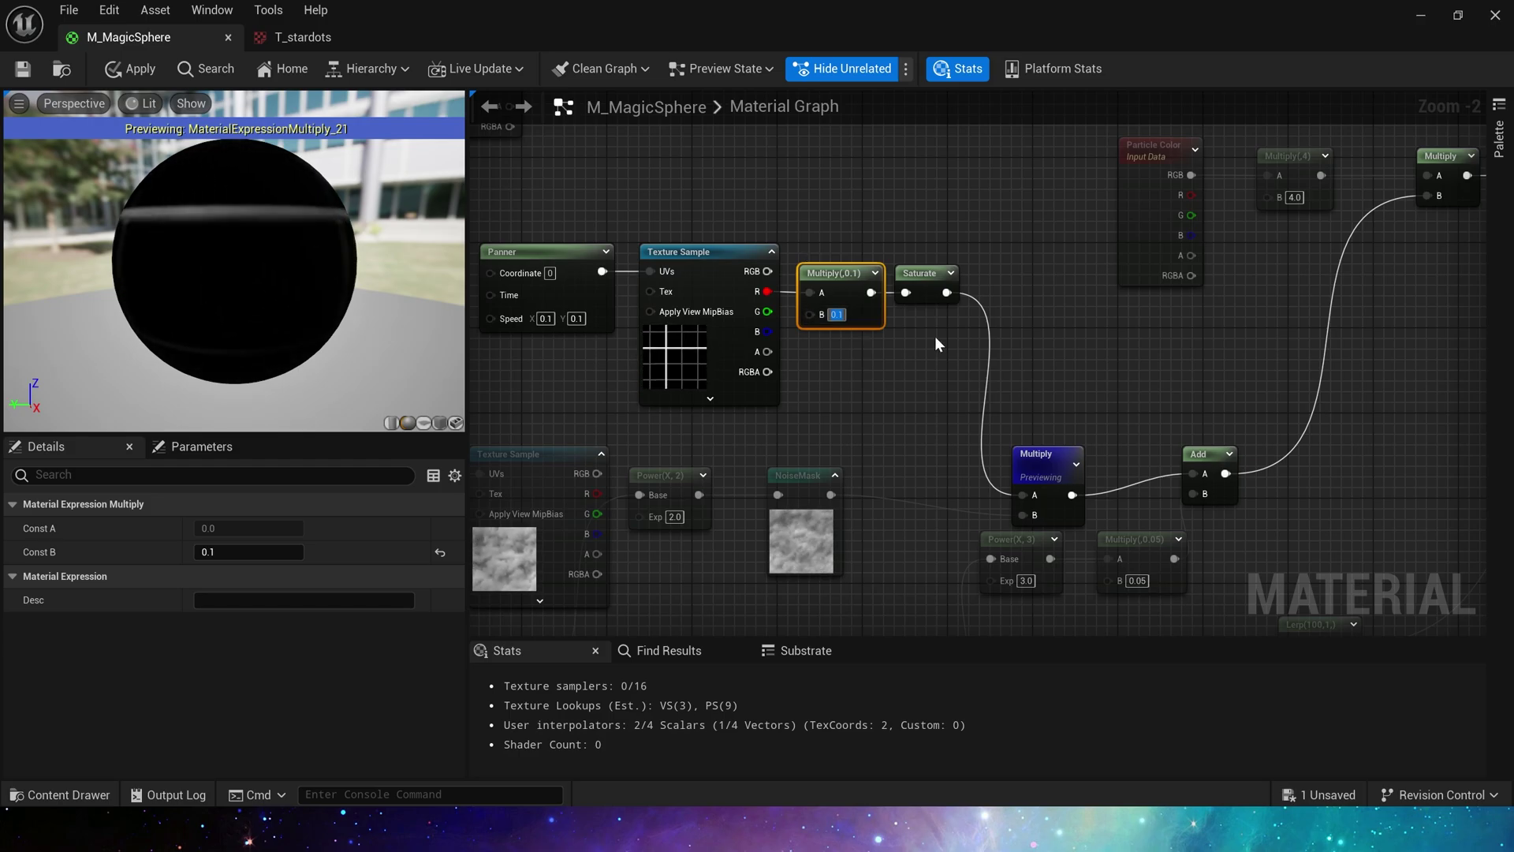
# - Shift the grid branch's Saturate node and the Add node slightly away from their input nodes to widen the layout
pyautogui.moveTo(1043, 366); pyautogui.dragTo(950, 319, button='right')
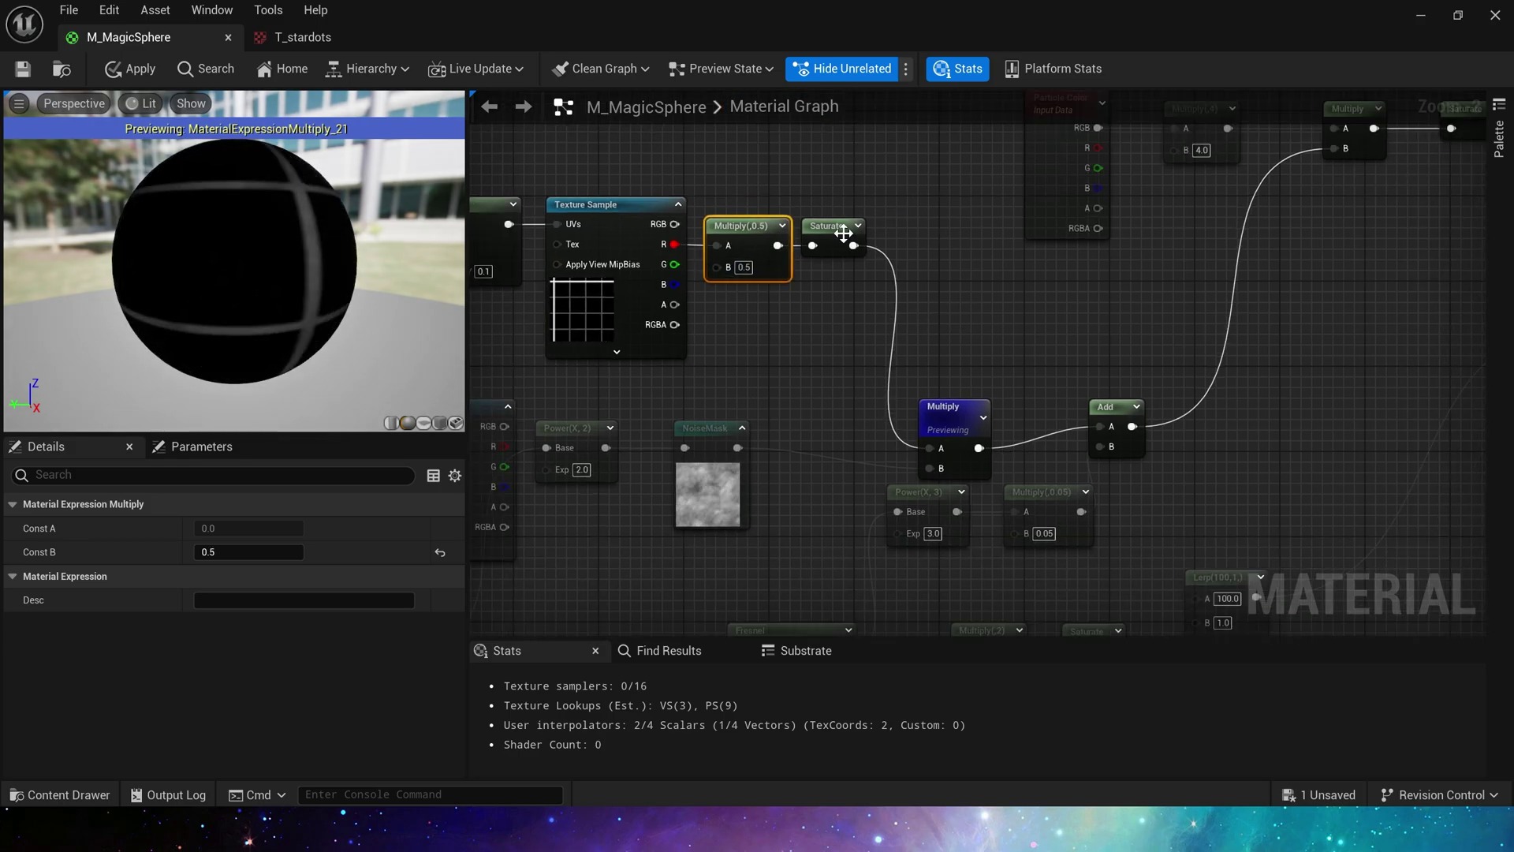
pyautogui.moveTo(844, 230); pyautogui.dragTo(856, 229)
pyautogui.moveTo(831, 281); pyautogui.dragTo(915, 340)
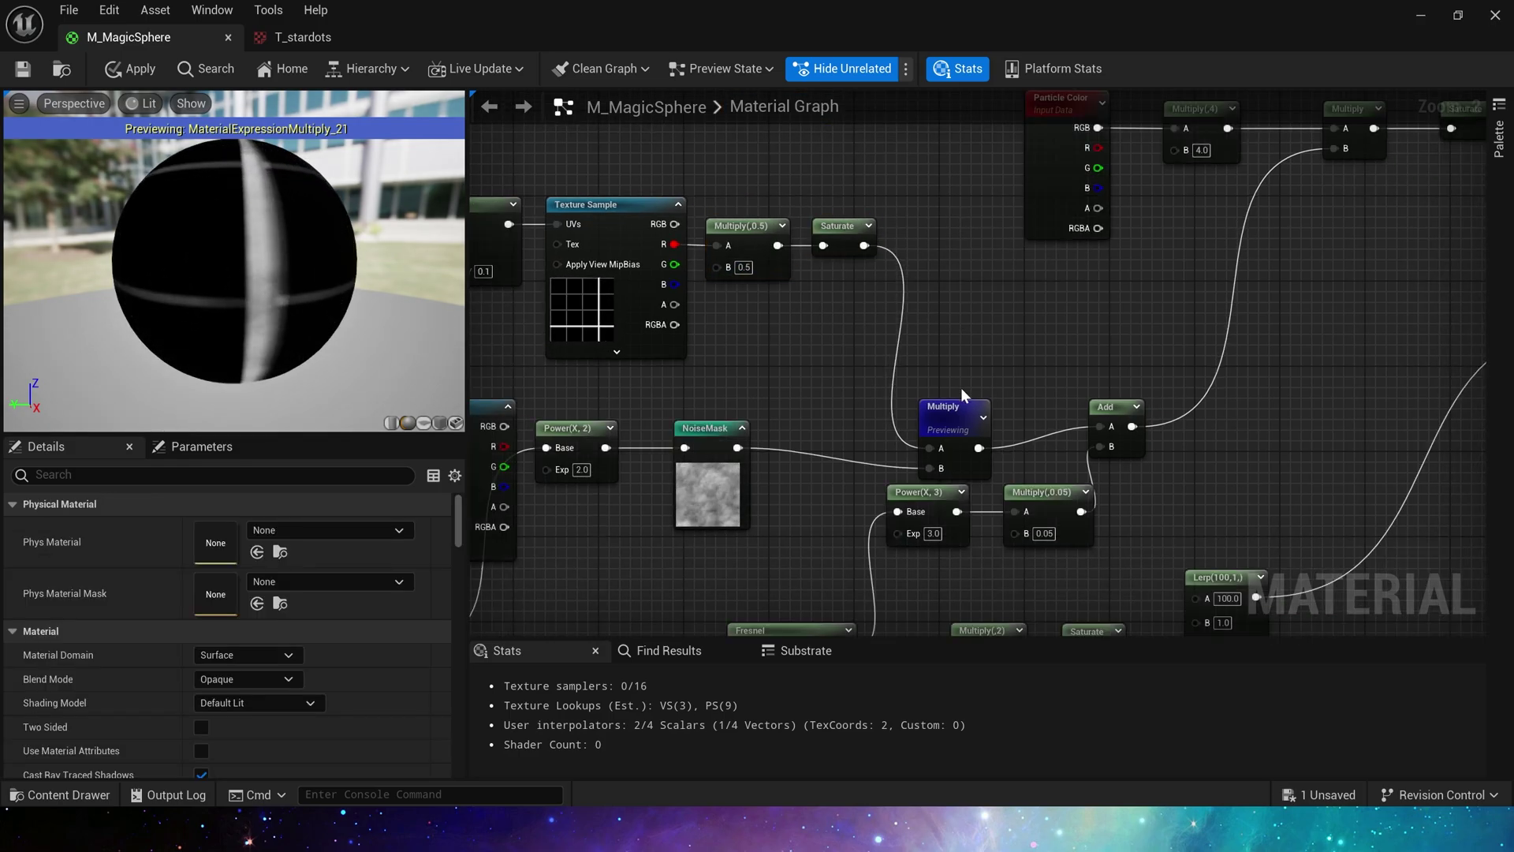
pyautogui.moveTo(960, 386); pyautogui.dragTo(1030, 272, button='right')
pyautogui.moveTo(1023, 303); pyautogui.dragTo(1034, 281)
pyautogui.moveTo(927, 296)
pyautogui.mouseDown()
pyautogui.moveTo(740, 380)
pyautogui.moveTo(950, 312)
pyautogui.mouseUp()
pyautogui.moveTo(1151, 297); pyautogui.dragTo(966, 280, button='right')
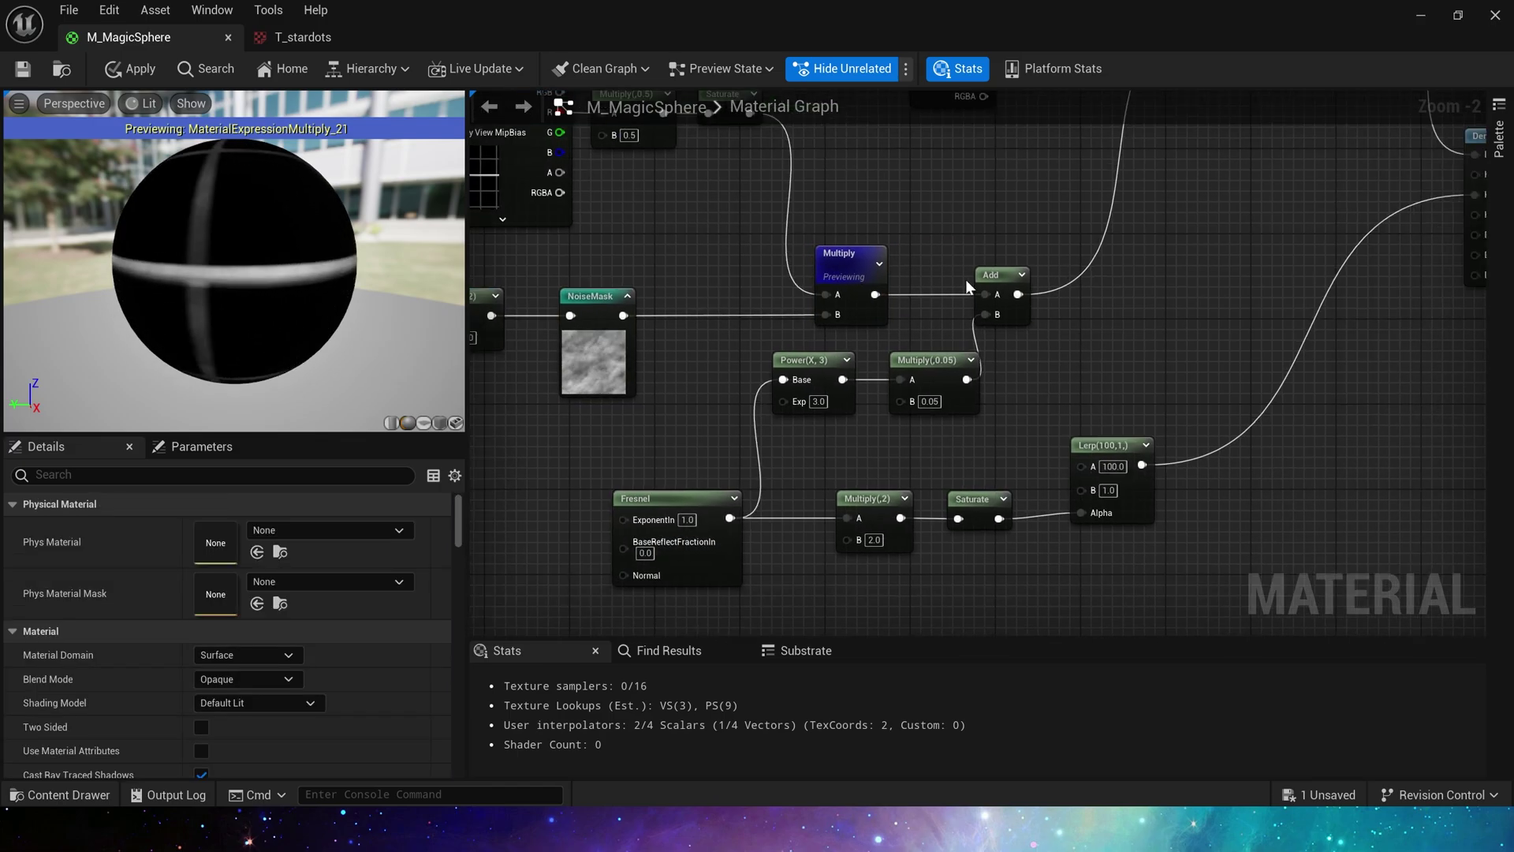
pyautogui.moveTo(1010, 274); pyautogui.dragTo(1031, 274)
pyautogui.click(982, 310)
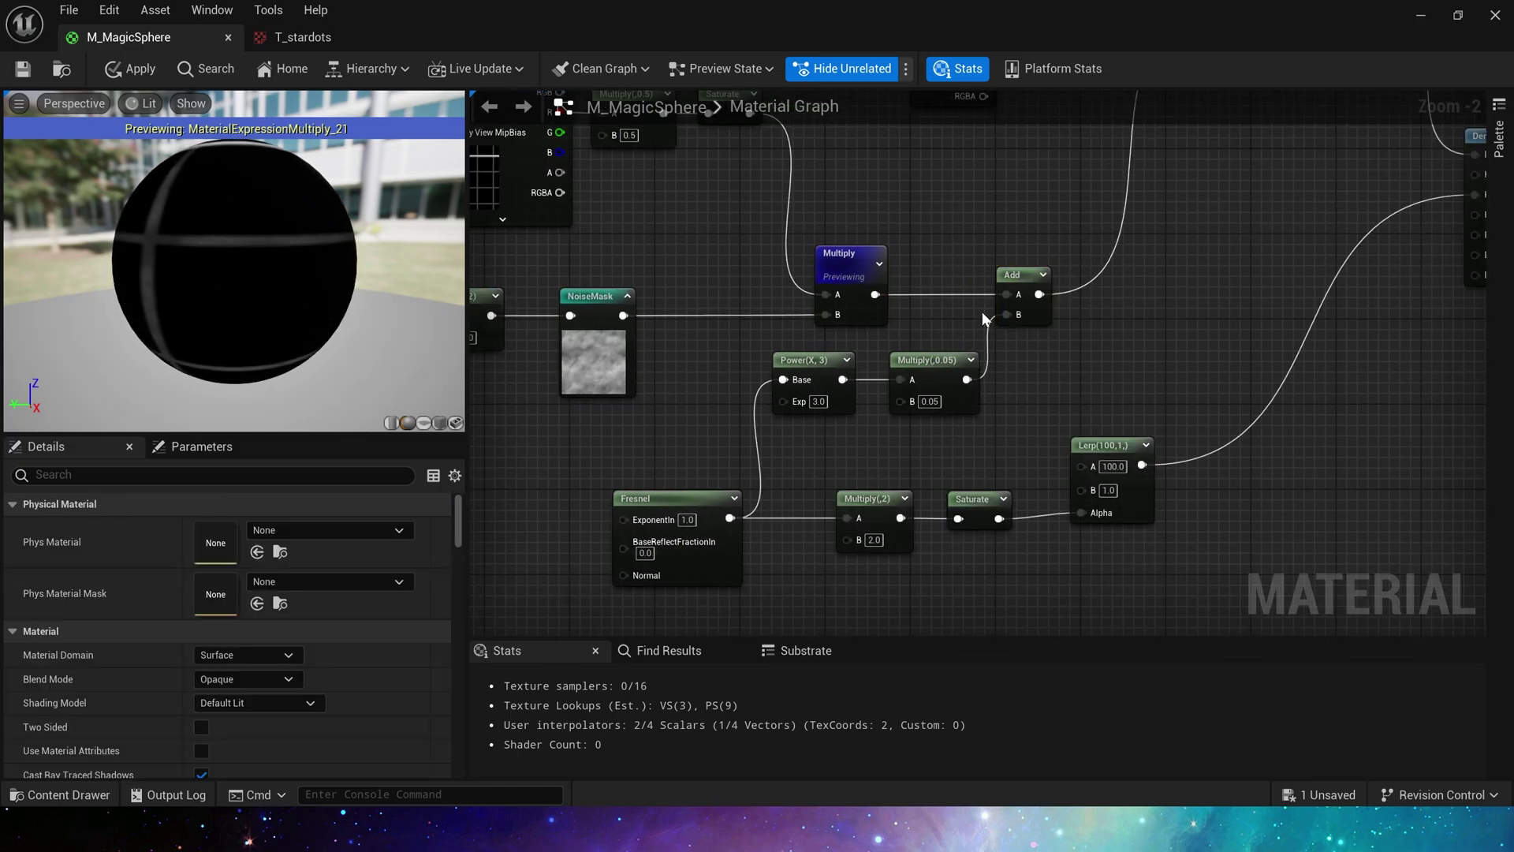
# - Preview the Multiply node after the Fresnel's Power, set its B value to 0.1, and stop the preview
pyautogui.click(927, 360)
pyautogui.press('space')
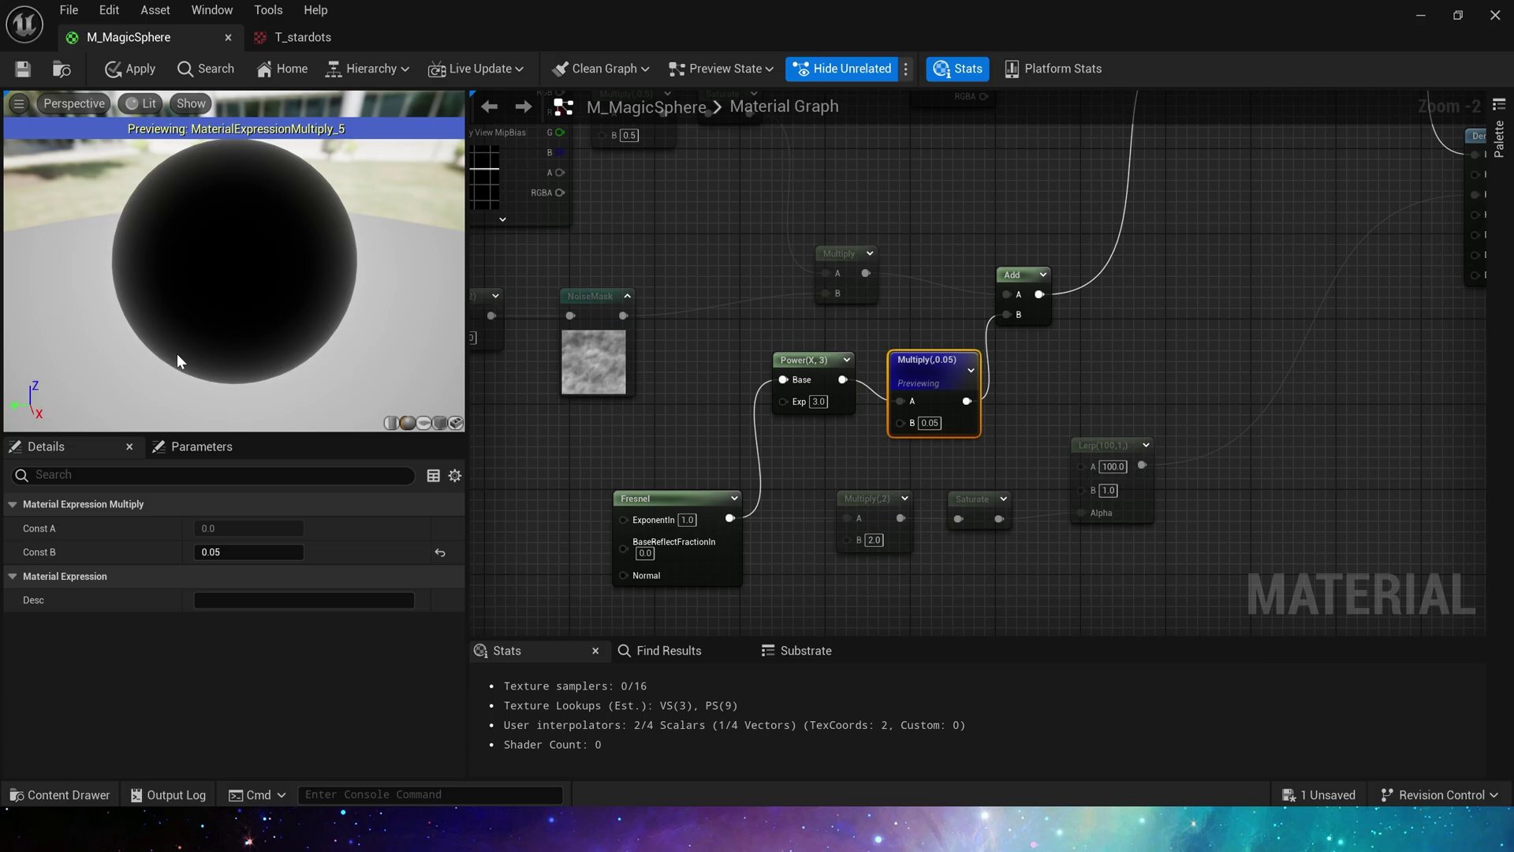
pyautogui.write('0.1')
pyautogui.press('Return')
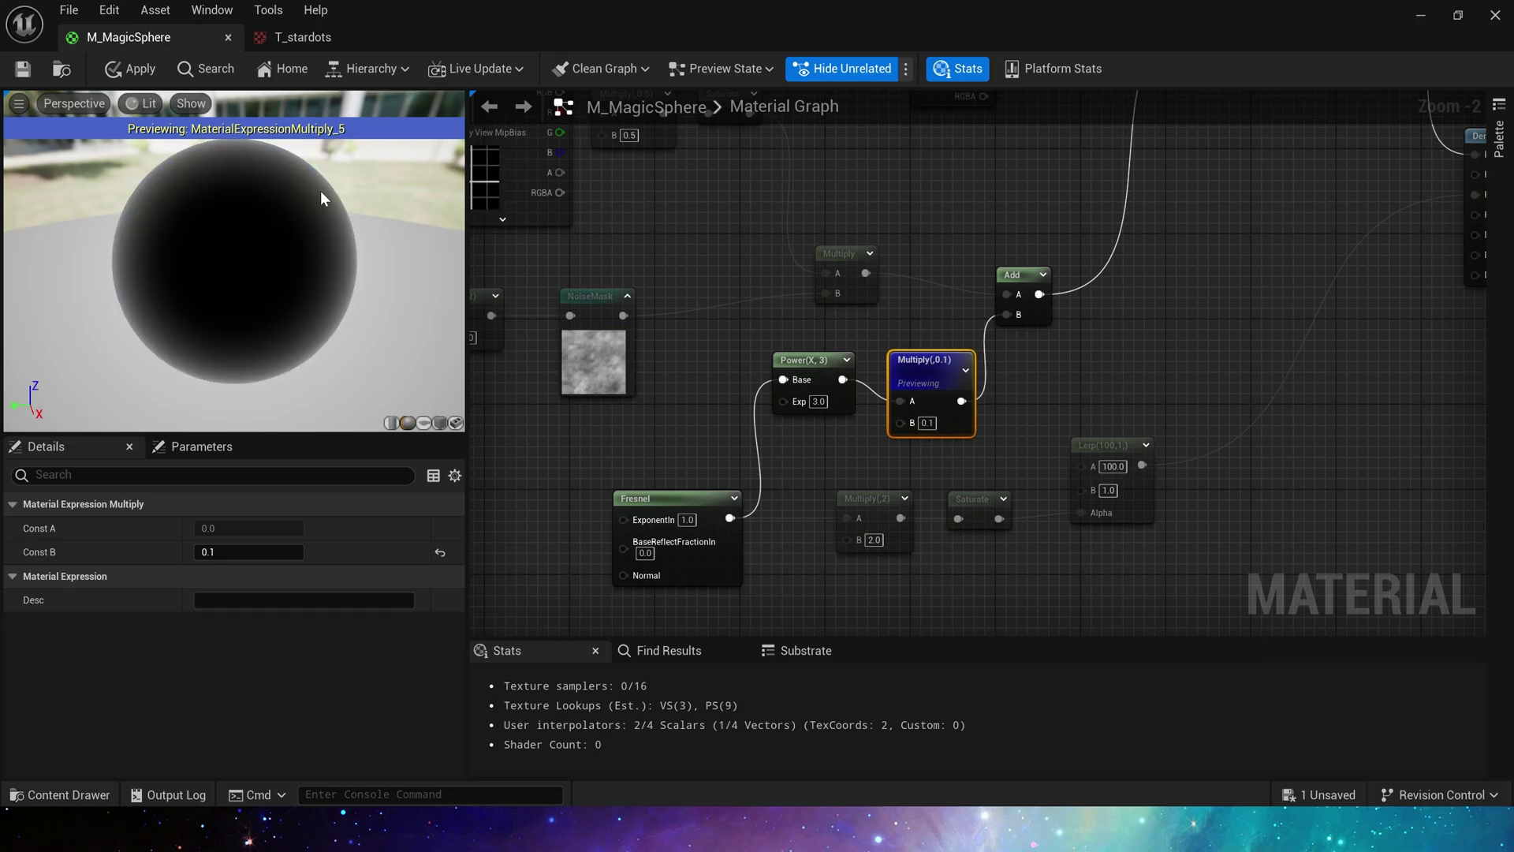
pyautogui.rightClick(939, 371)
pyautogui.click(1025, 389)
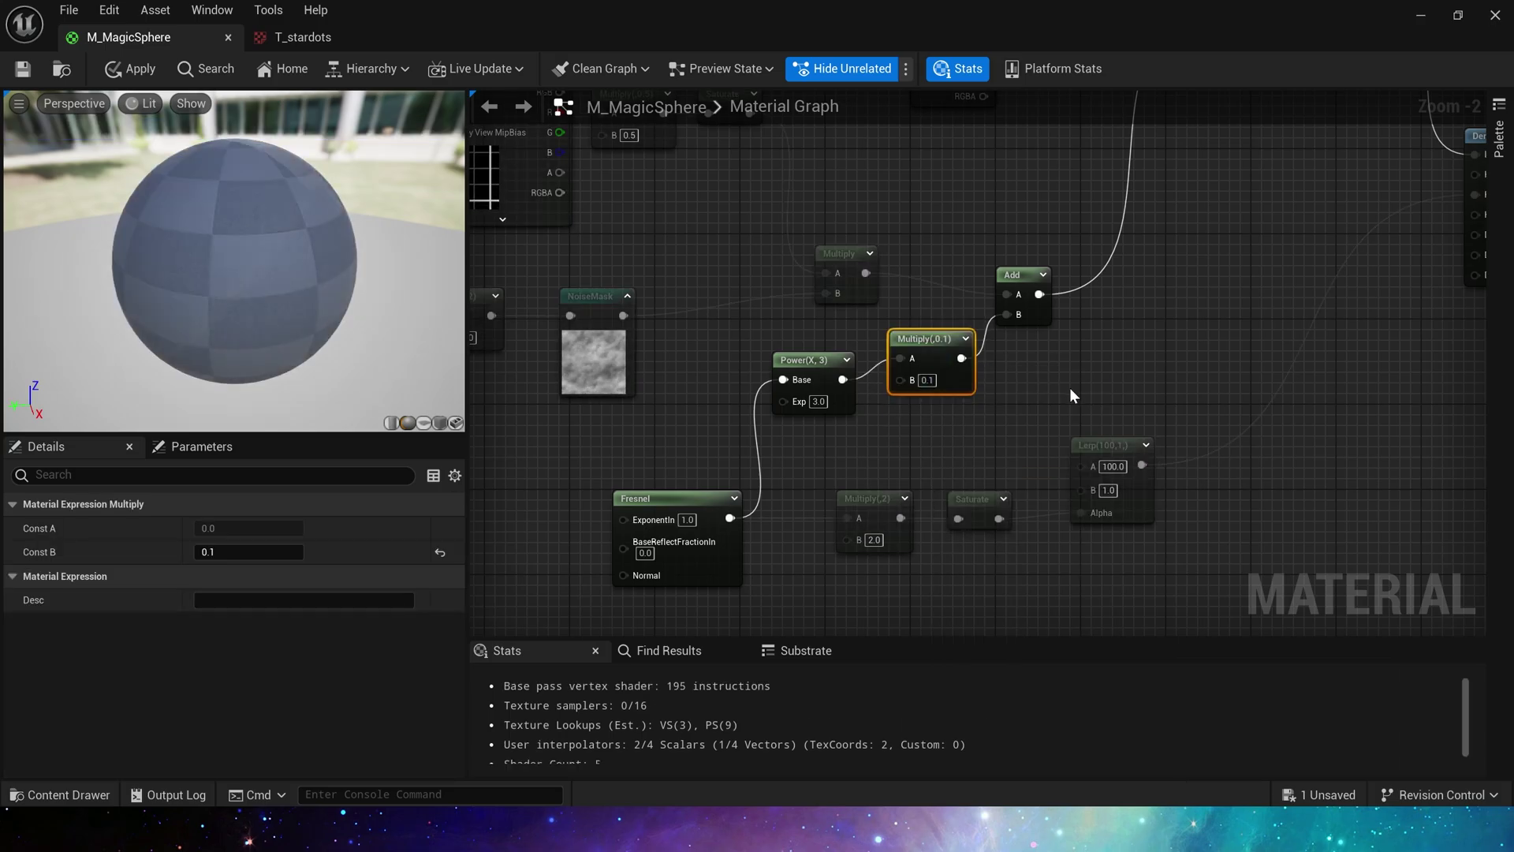
# - Remove the Multiply by 4, connect Particle Color's RGB directly to the next Multiply's A input, and move Particle Color closer to it
pyautogui.moveTo(1044, 386); pyautogui.dragTo(991, 358, button='right')
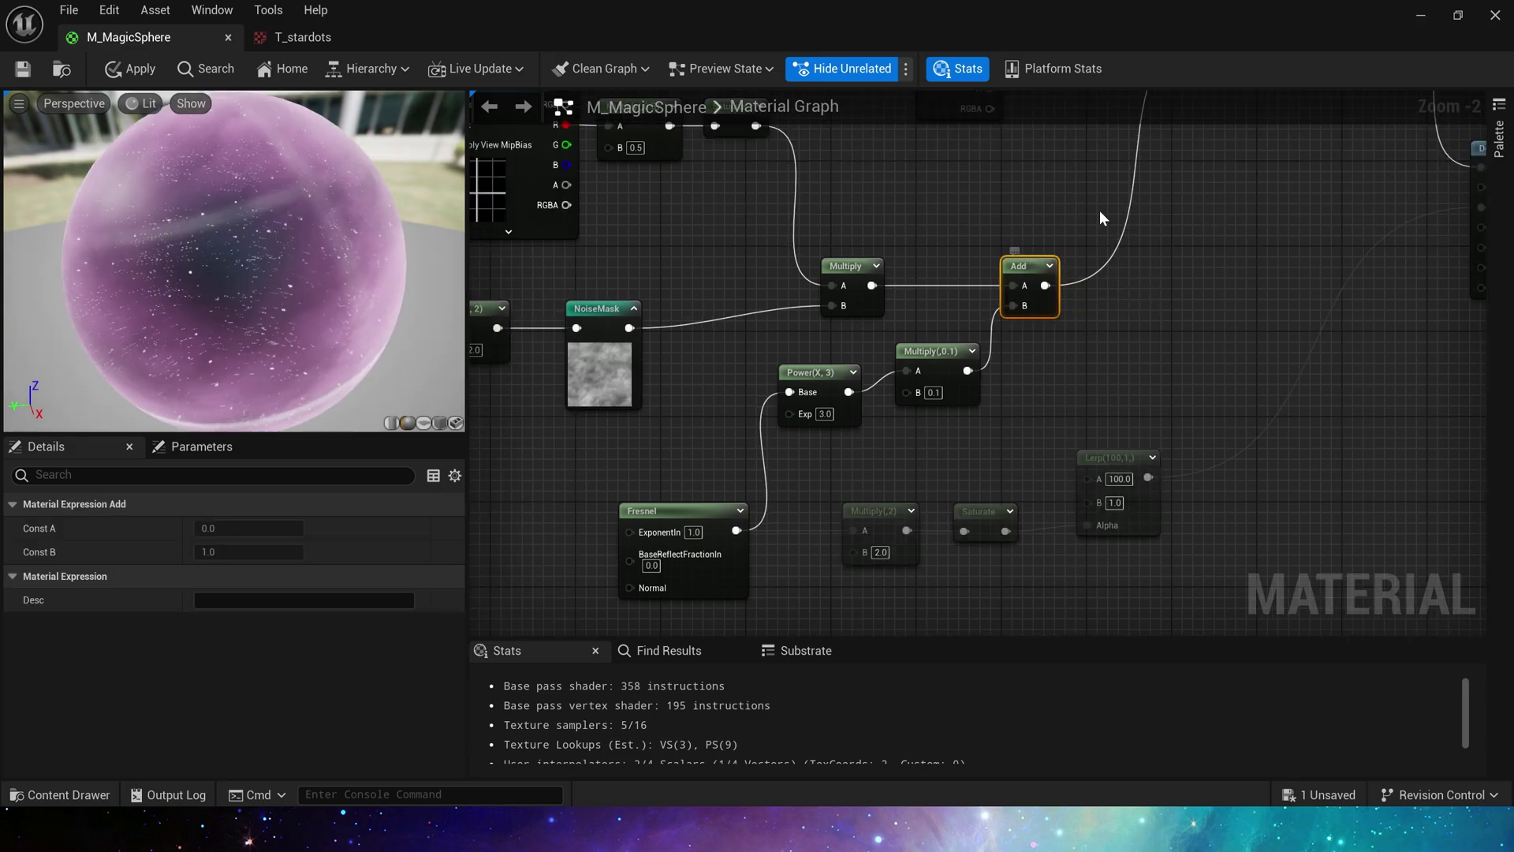
pyautogui.moveTo(1100, 210); pyautogui.dragTo(902, 447, button='right')
pyautogui.scroll(2, 768, 266)
pyautogui.click(768, 267)
pyautogui.click(690, 309)
pyautogui.moveTo(690, 309); pyautogui.dragTo(818, 309)
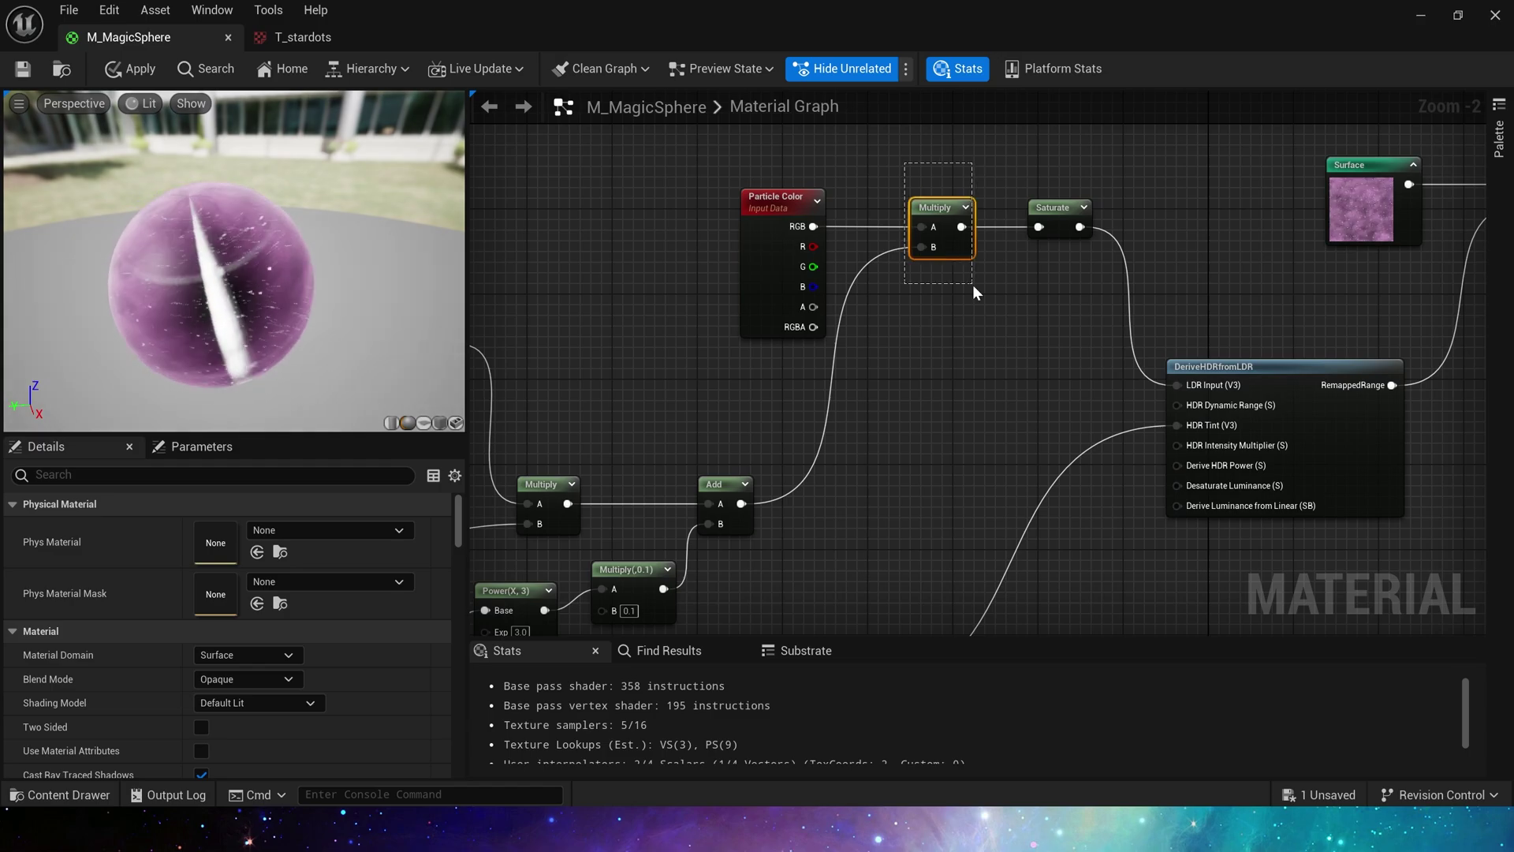
# - Inspect the Multiply and Saturate nodes that feed the LDR Input of DeriveHDRfromLDR
pyautogui.moveTo(972, 285); pyautogui.dragTo(973, 287)
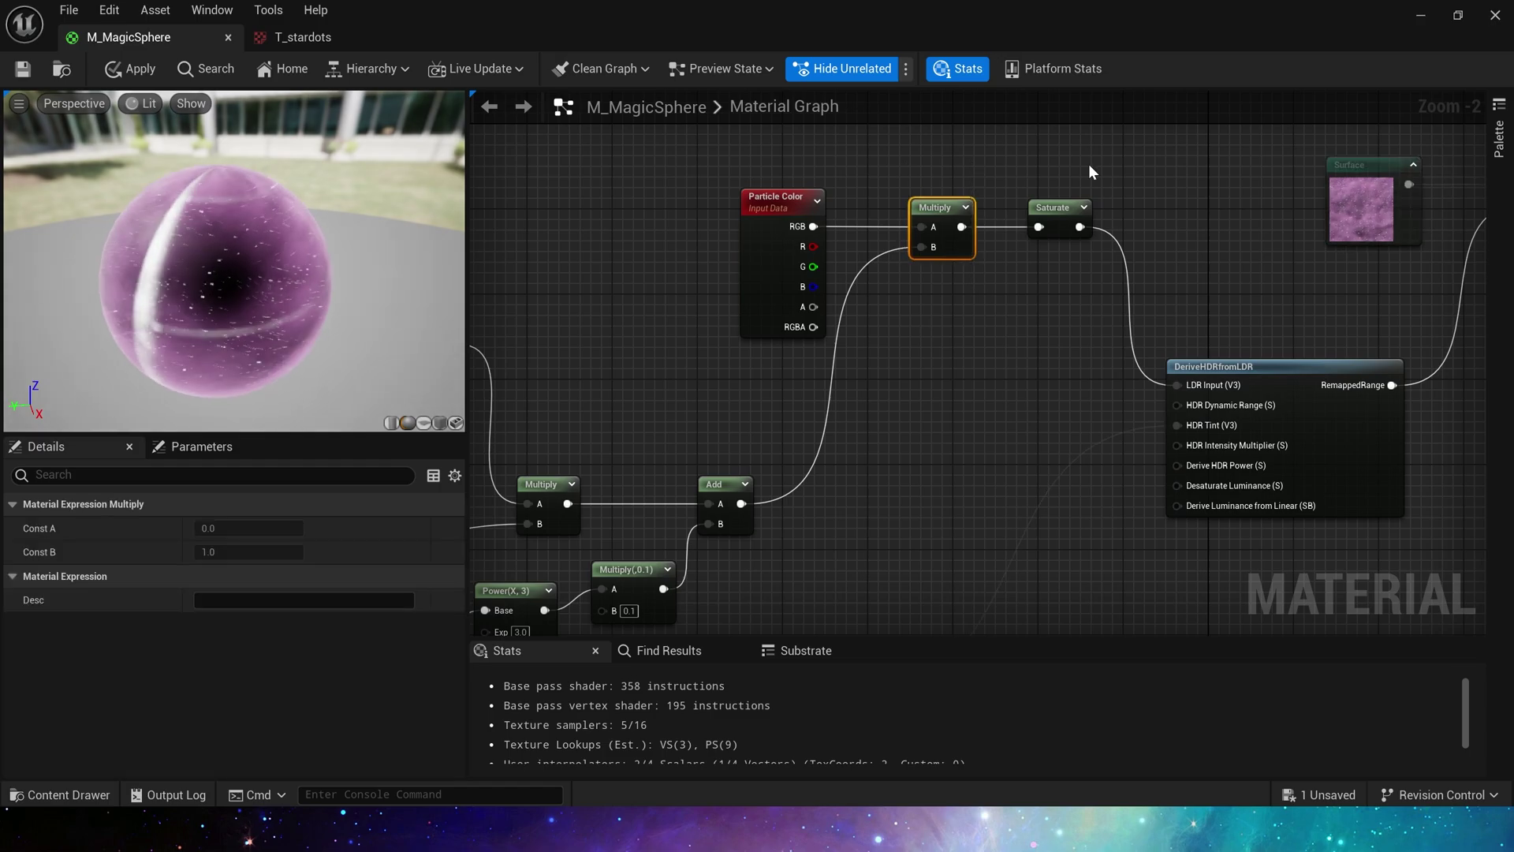
pyautogui.click(1057, 209)
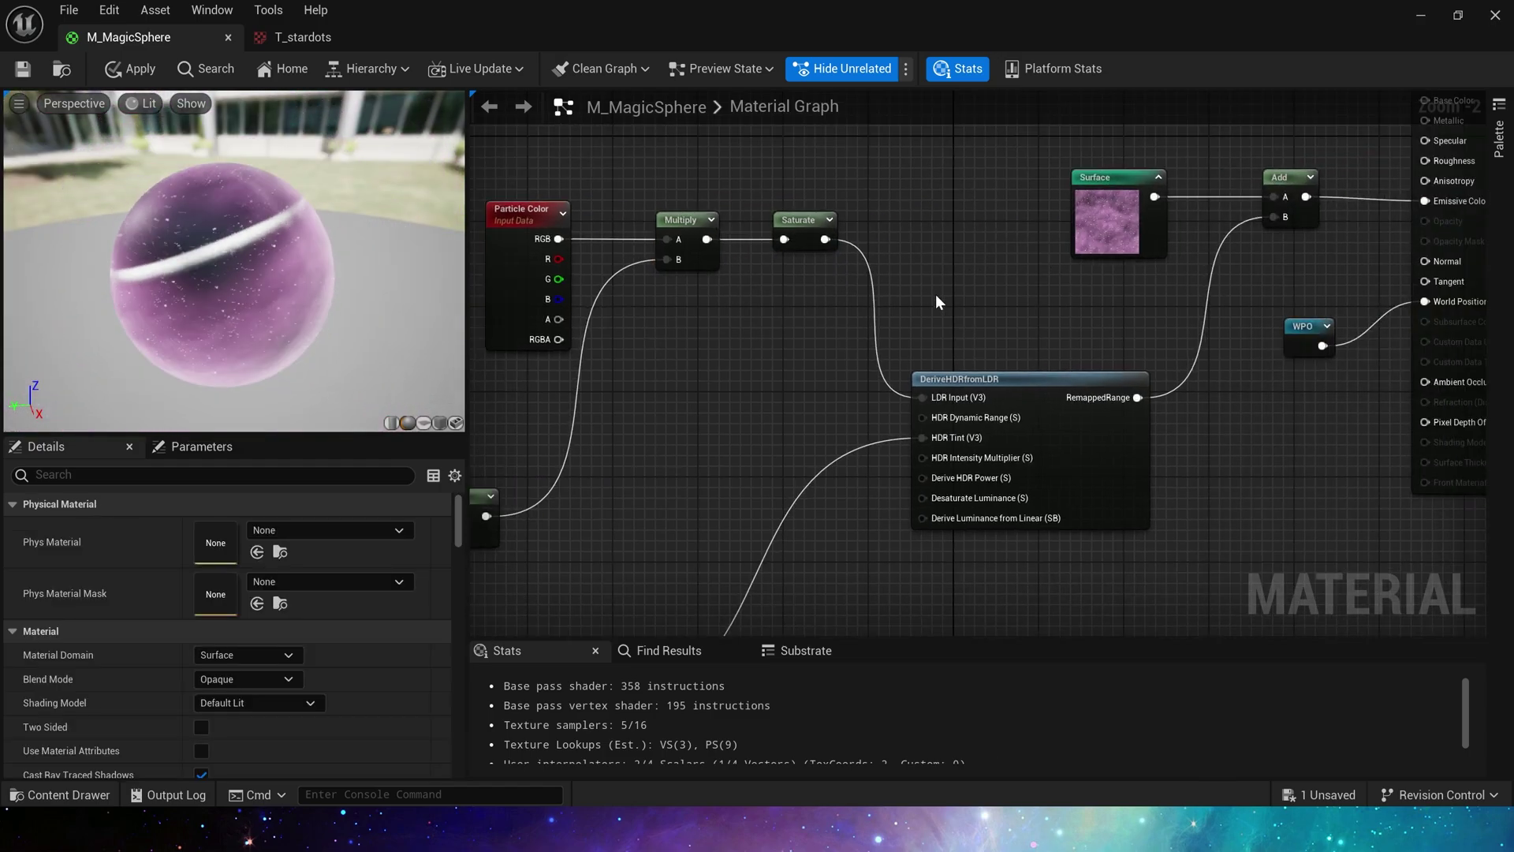
pyautogui.click(1143, 528)
# - Preview the lower Fresnel node, followed by the Saturate node after its Multiply by 2
pyautogui.moveTo(857, 330); pyautogui.dragTo(948, 399)
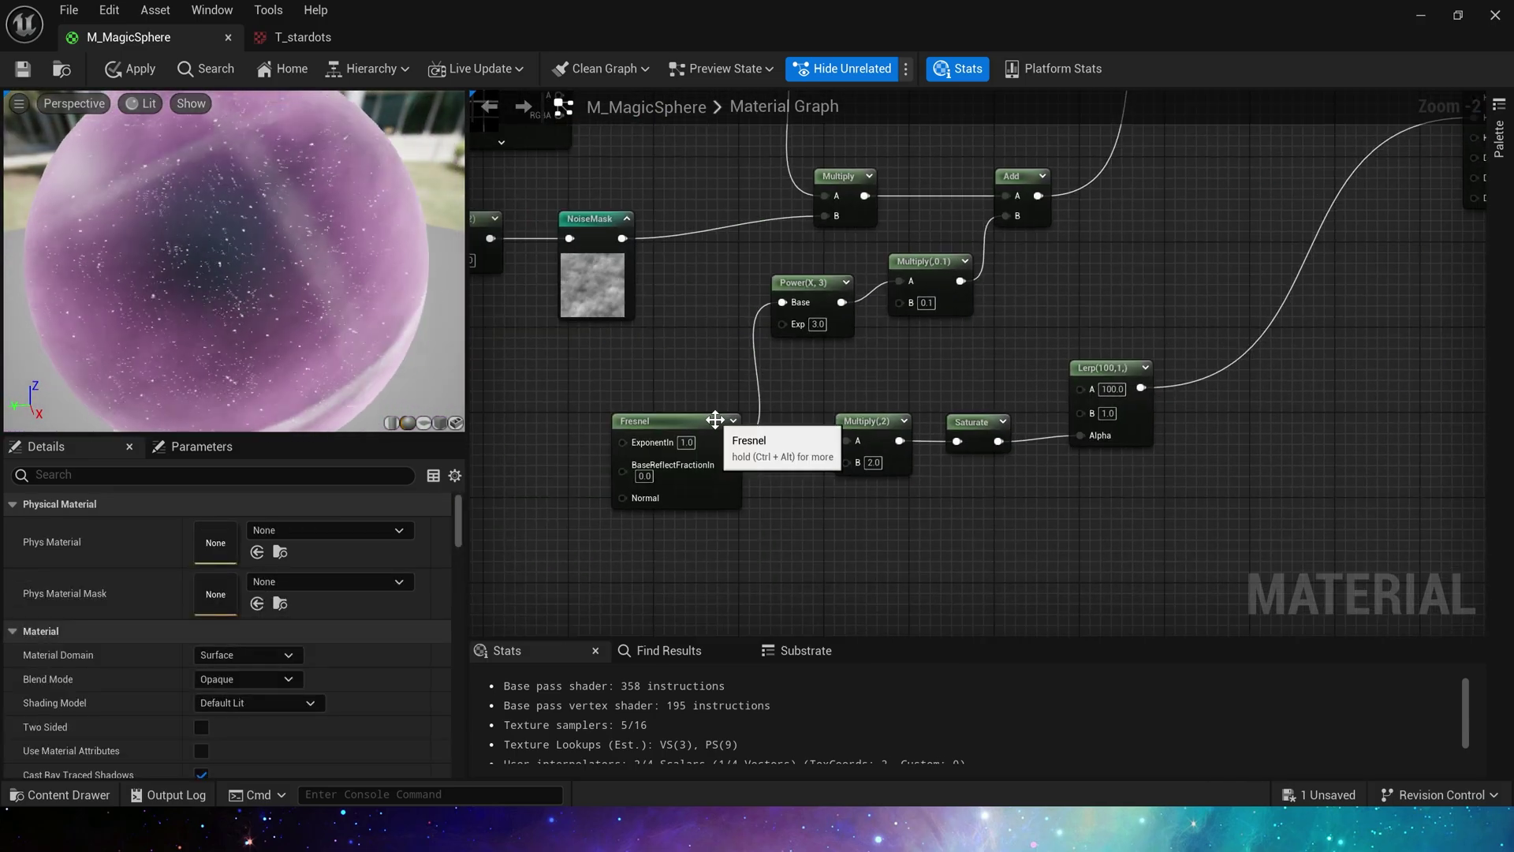
pyautogui.rightClick(698, 422)
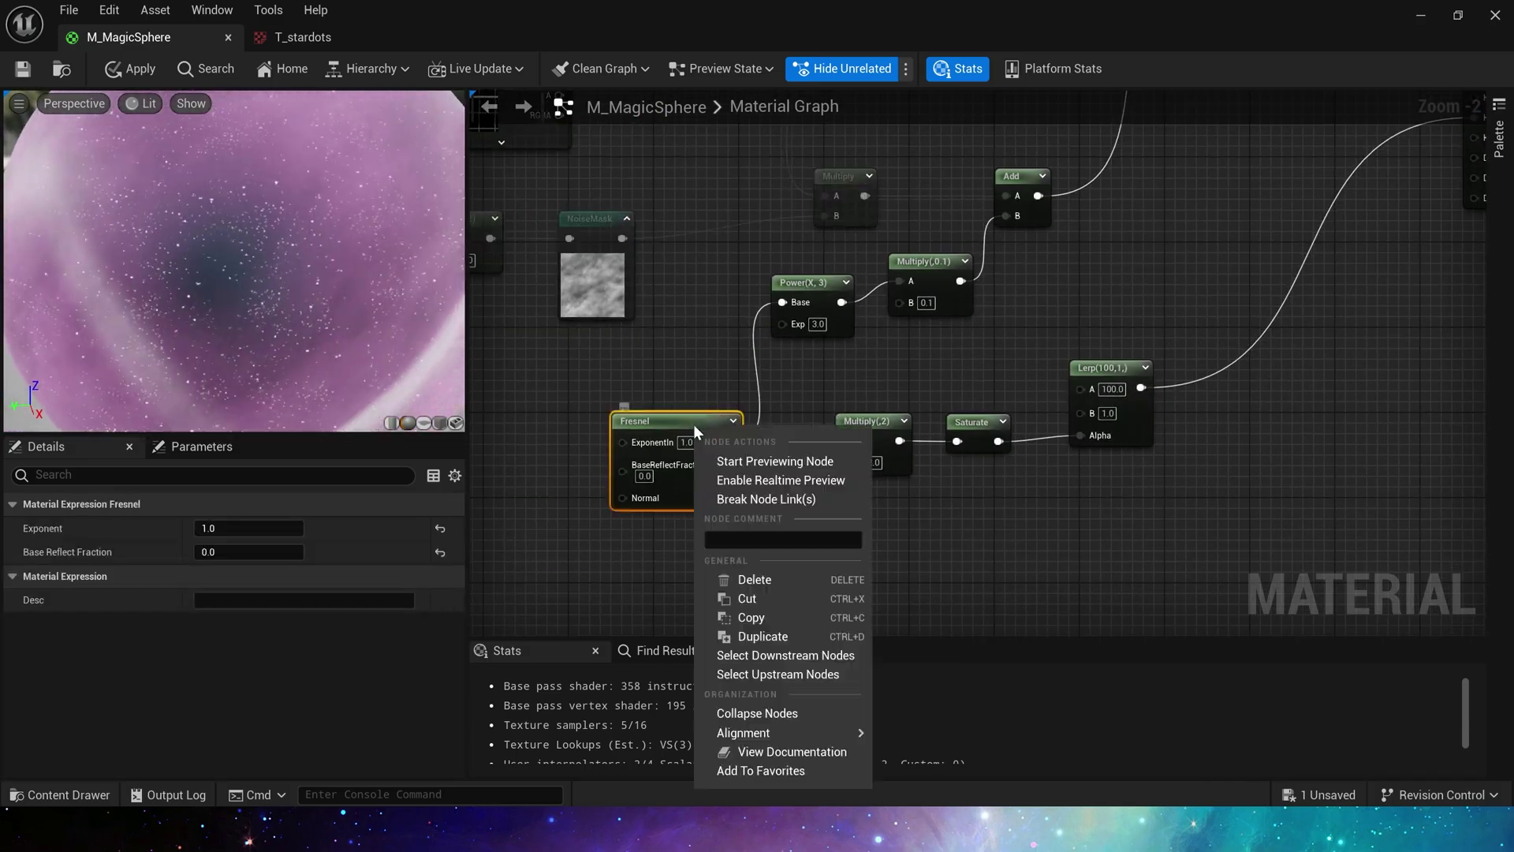
pyautogui.click(729, 450)
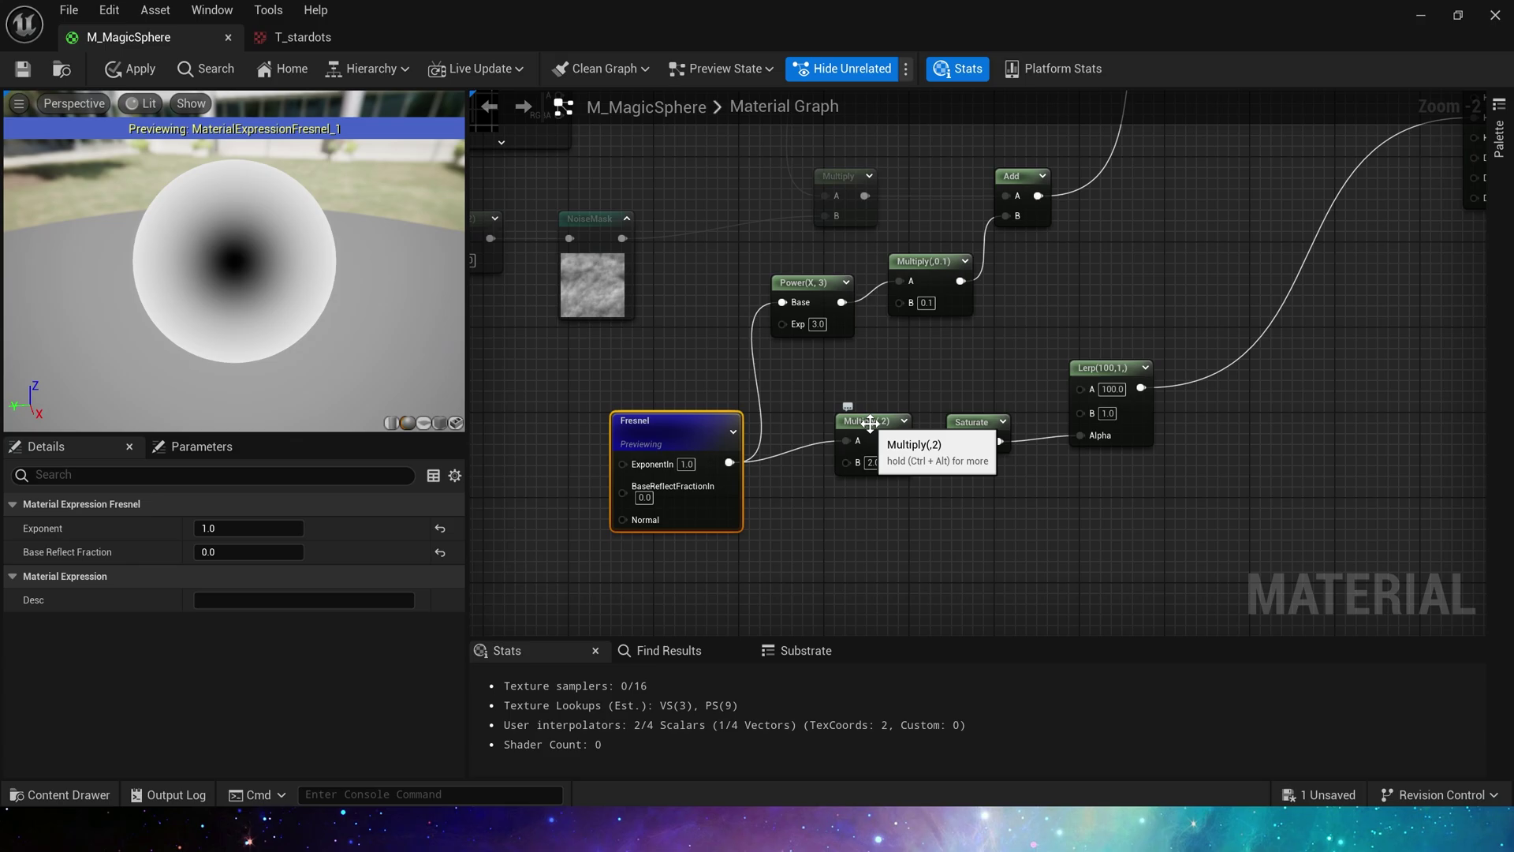
pyautogui.click(970, 422)
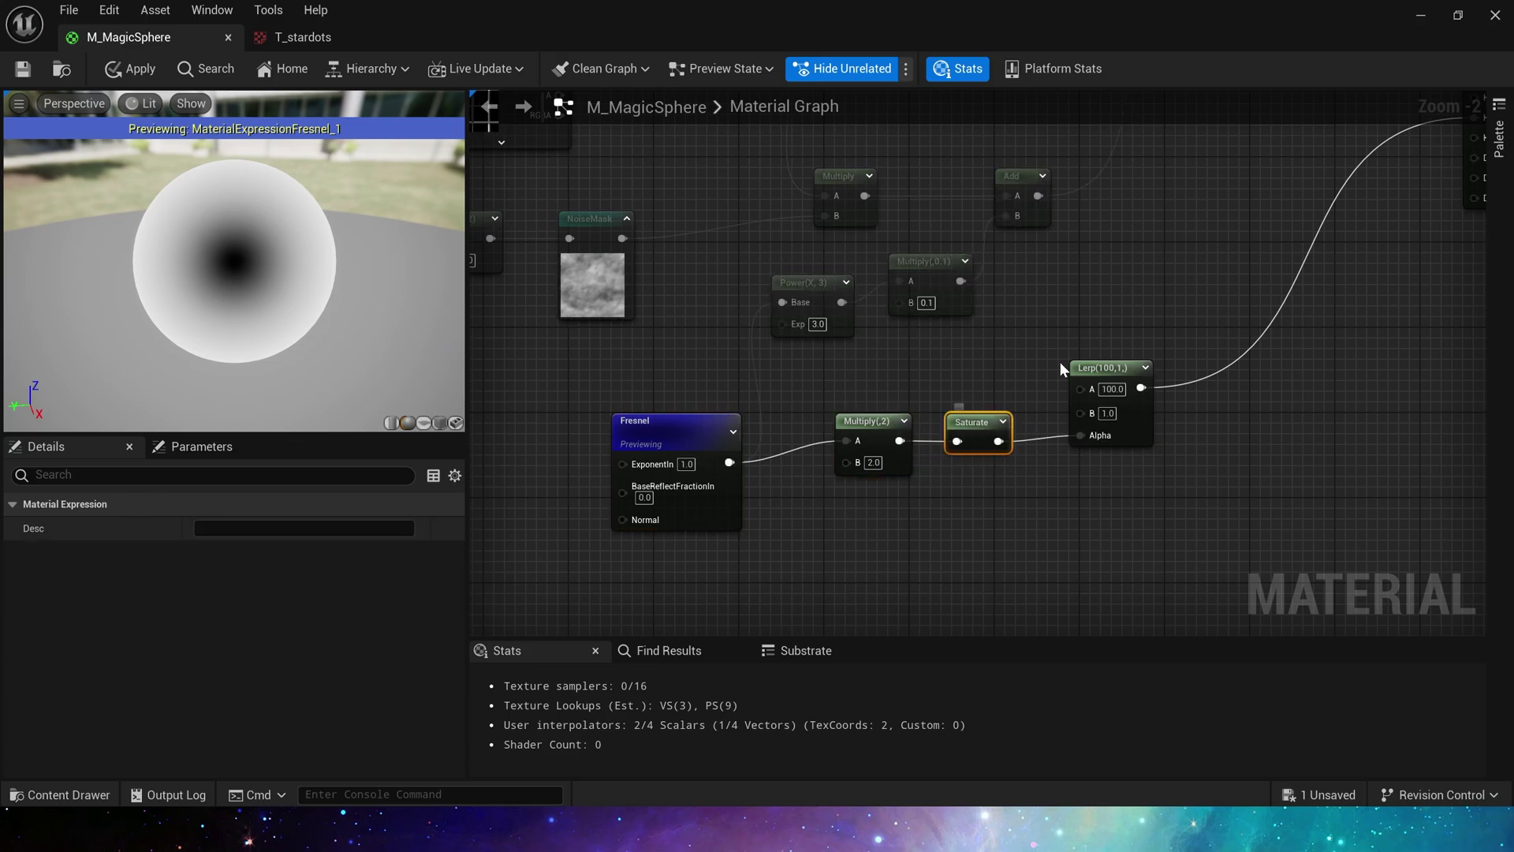
pyautogui.rightClick(976, 422)
pyautogui.click(1011, 446)
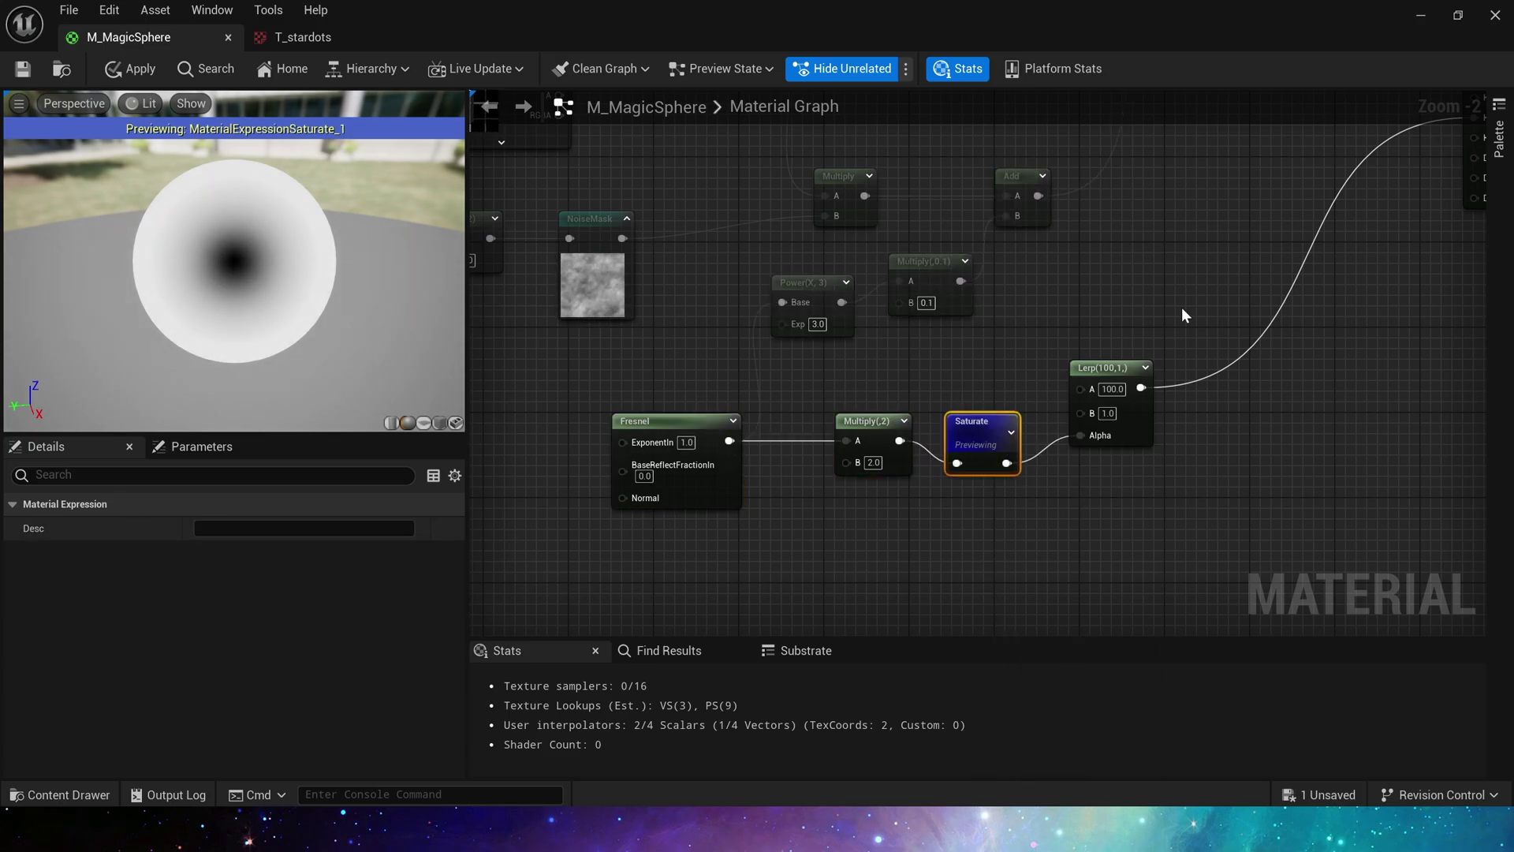
# - Preview the Lerp node that drives the HDR Tint, inspect its constants, and stop the preview
pyautogui.moveTo(1182, 315); pyautogui.dragTo(962, 342, button='right')
pyautogui.click(875, 422)
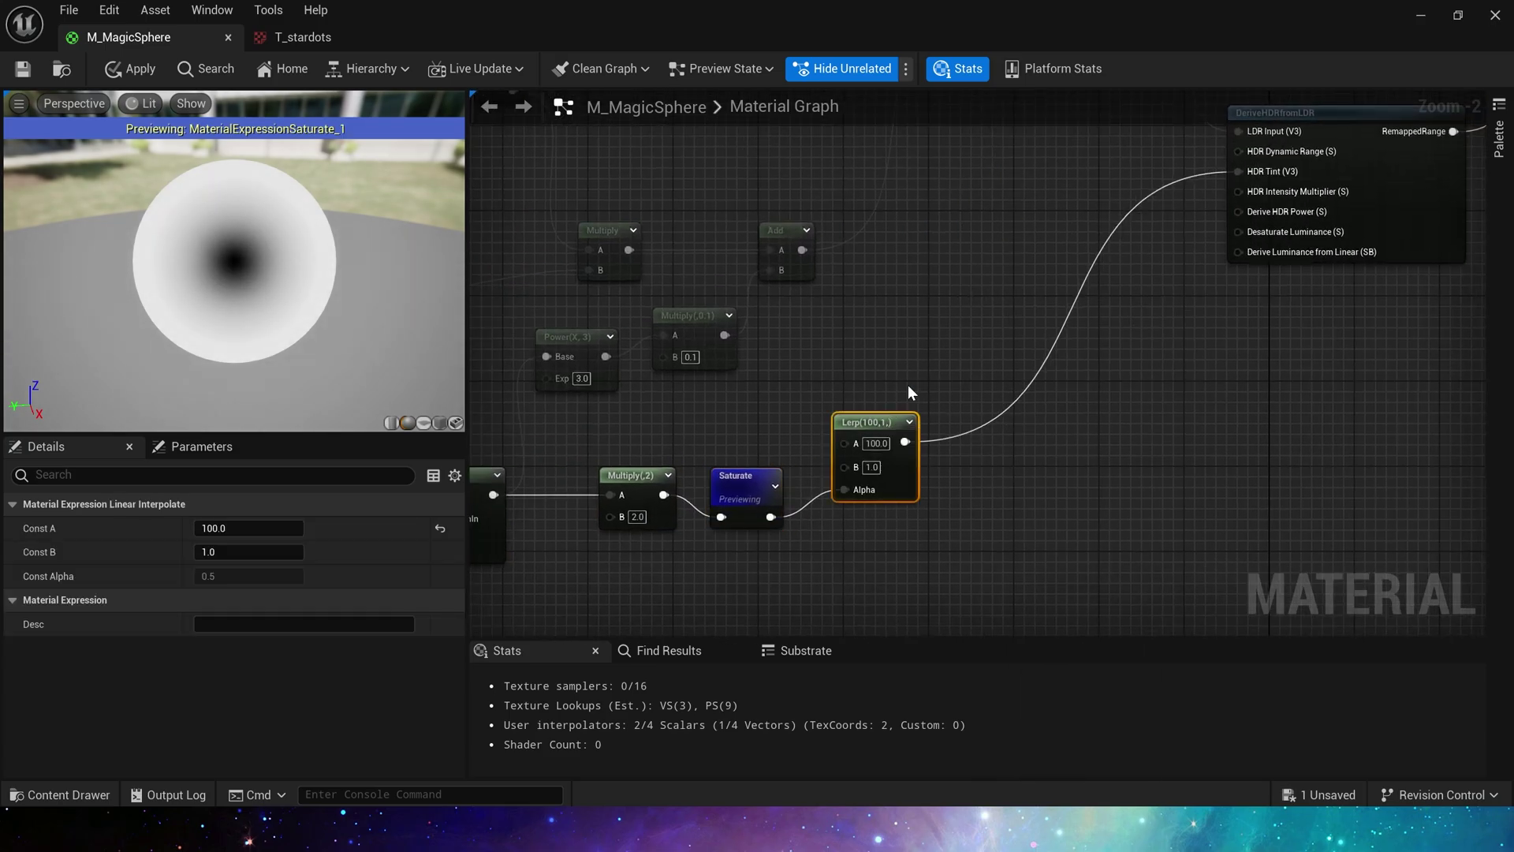
pyautogui.rightClick(875, 423)
pyautogui.click(973, 452)
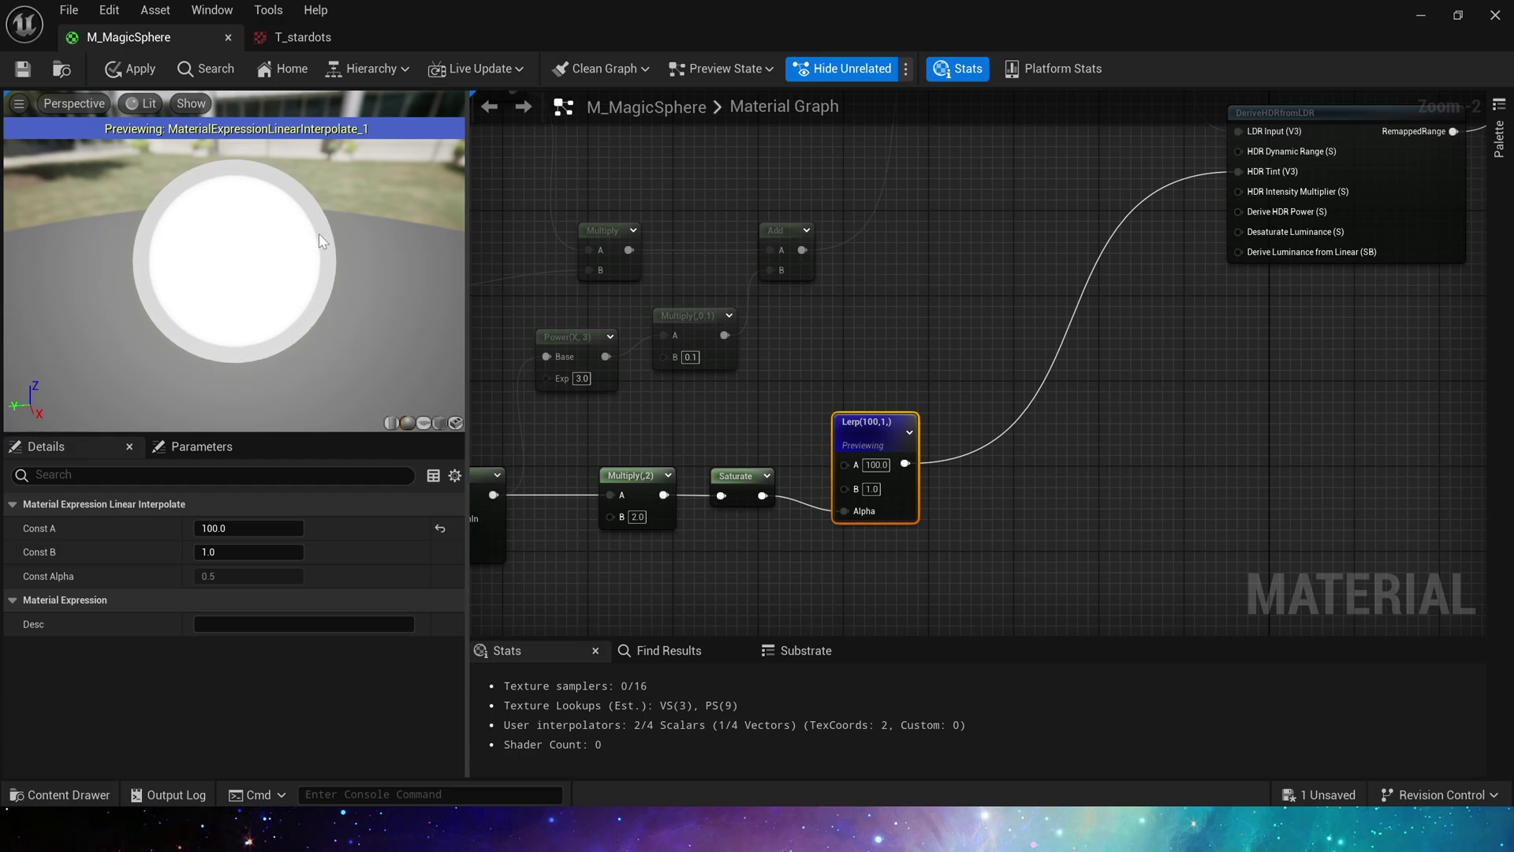
pyautogui.moveTo(932, 371); pyautogui.dragTo(880, 427, button='right')
pyautogui.rightClick(814, 474)
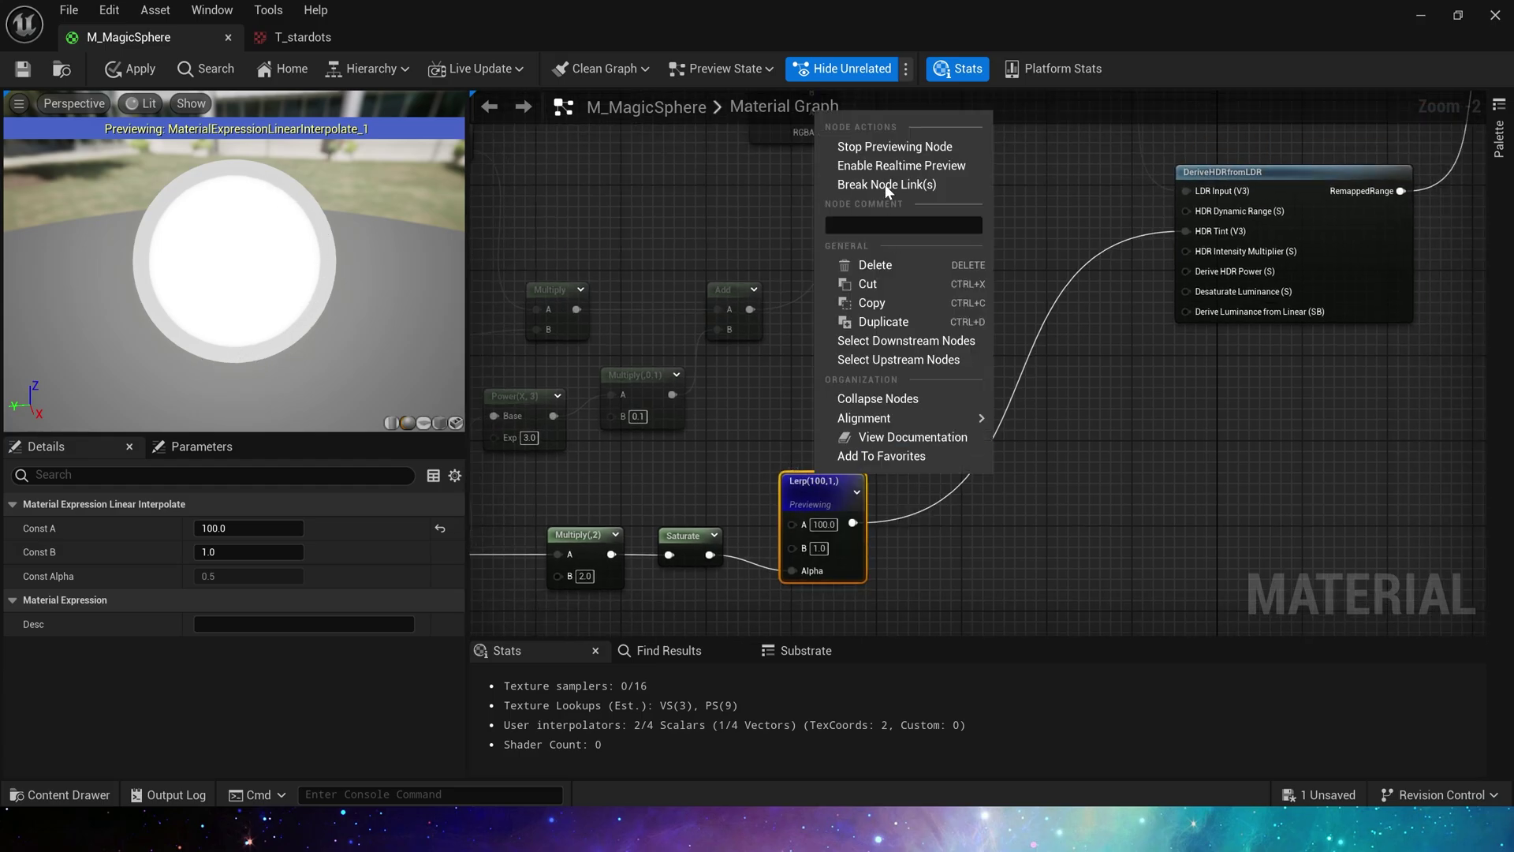
pyautogui.click(893, 149)
# - Preview the DeriveHDRfromLDR node and examine its glow on the sphere from different distances
pyautogui.moveTo(1079, 240); pyautogui.dragTo(822, 371, button='right')
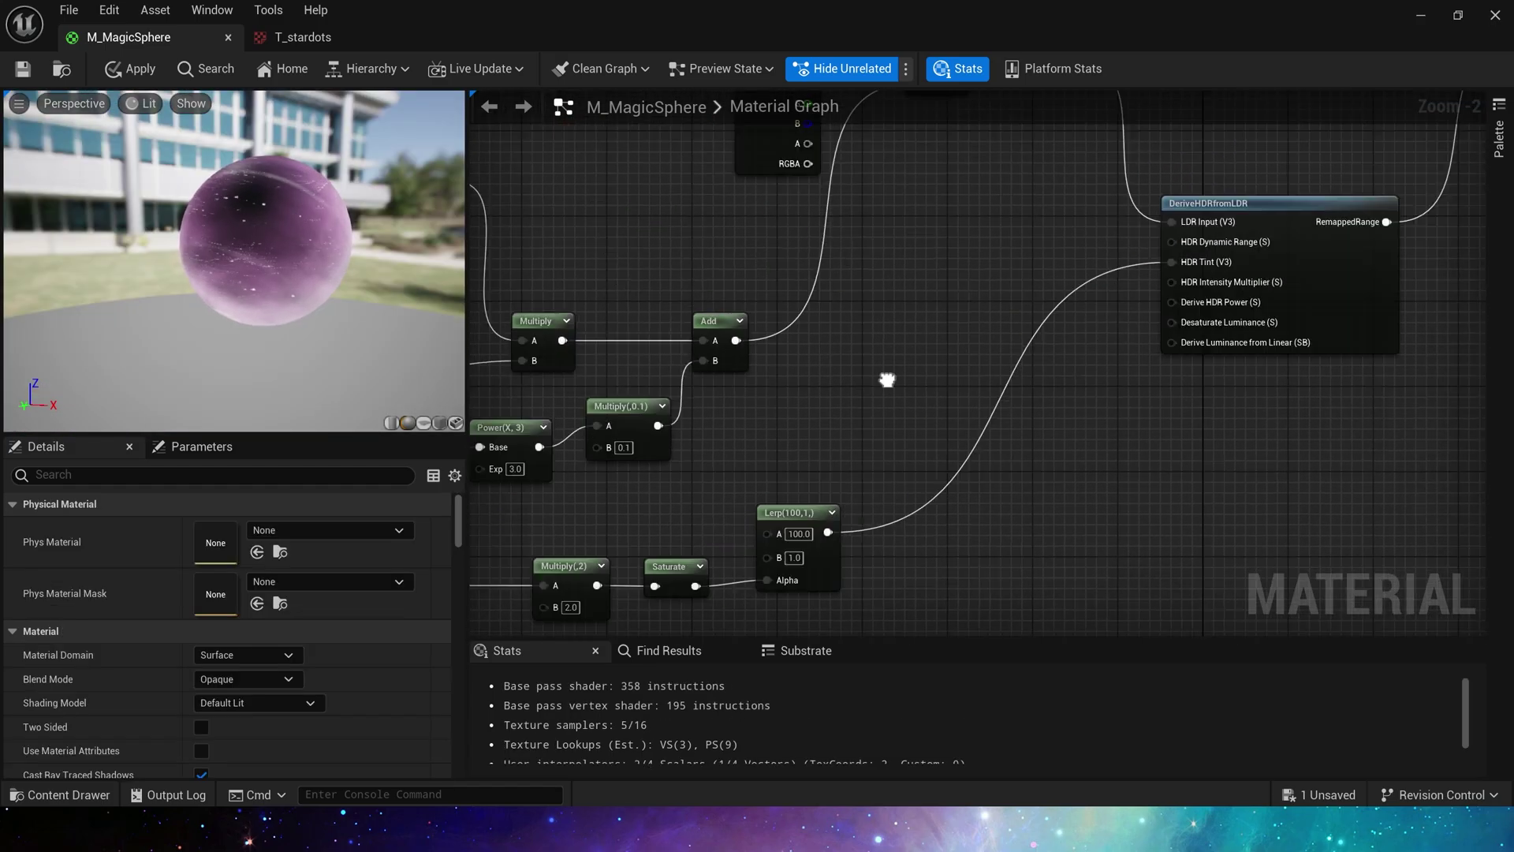
pyautogui.moveTo(889, 378); pyautogui.dragTo(473, 549, button='right')
pyautogui.moveTo(696, 352); pyautogui.dragTo(988, 557)
pyautogui.click(949, 544)
pyautogui.rightClick(866, 377)
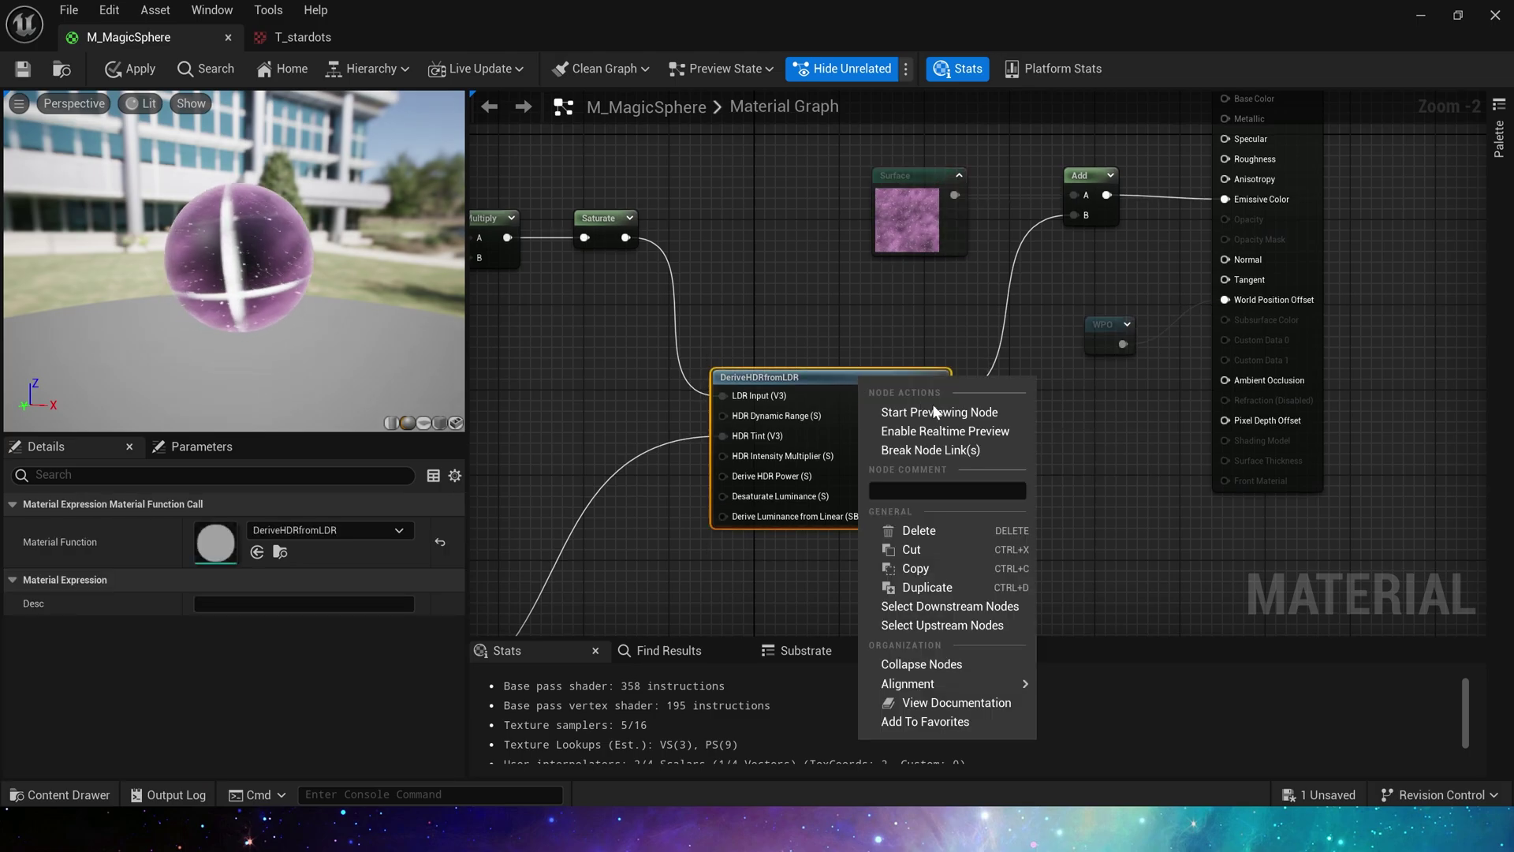
pyautogui.click(934, 407)
pyautogui.moveTo(263, 283); pyautogui.dragTo(213, 275)
pyautogui.scroll(5, 189, 303)
pyautogui.scroll(-5, 190, 303)
# - Add a three-component constant with X 1.0 above Particle Color and connect it to the Multiply's A input in Particle Color's place
pyautogui.moveTo(669, 505); pyautogui.dragTo(997, 511, button='right')
pyautogui.scroll(-2, 997, 510)
pyautogui.scroll(3, 721, 264)
pyautogui.click(822, 253)
pyautogui.click(806, 352)
pyautogui.moveTo(795, 186); pyautogui.dragTo(762, 238, button='right')
pyautogui.press('3')
pyautogui.click(710, 198)
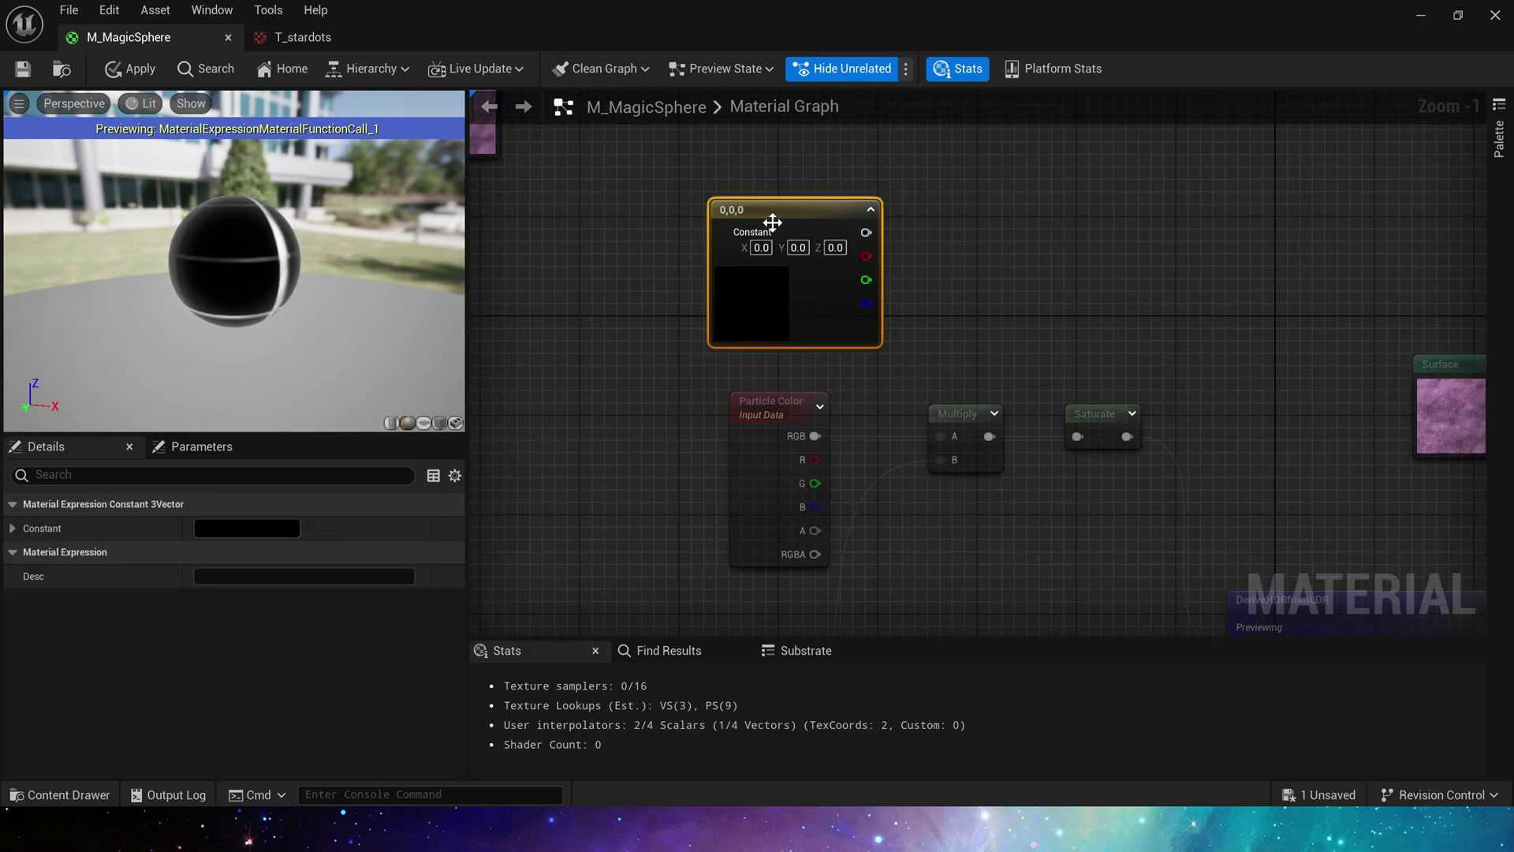
pyautogui.moveTo(771, 223); pyautogui.dragTo(739, 217)
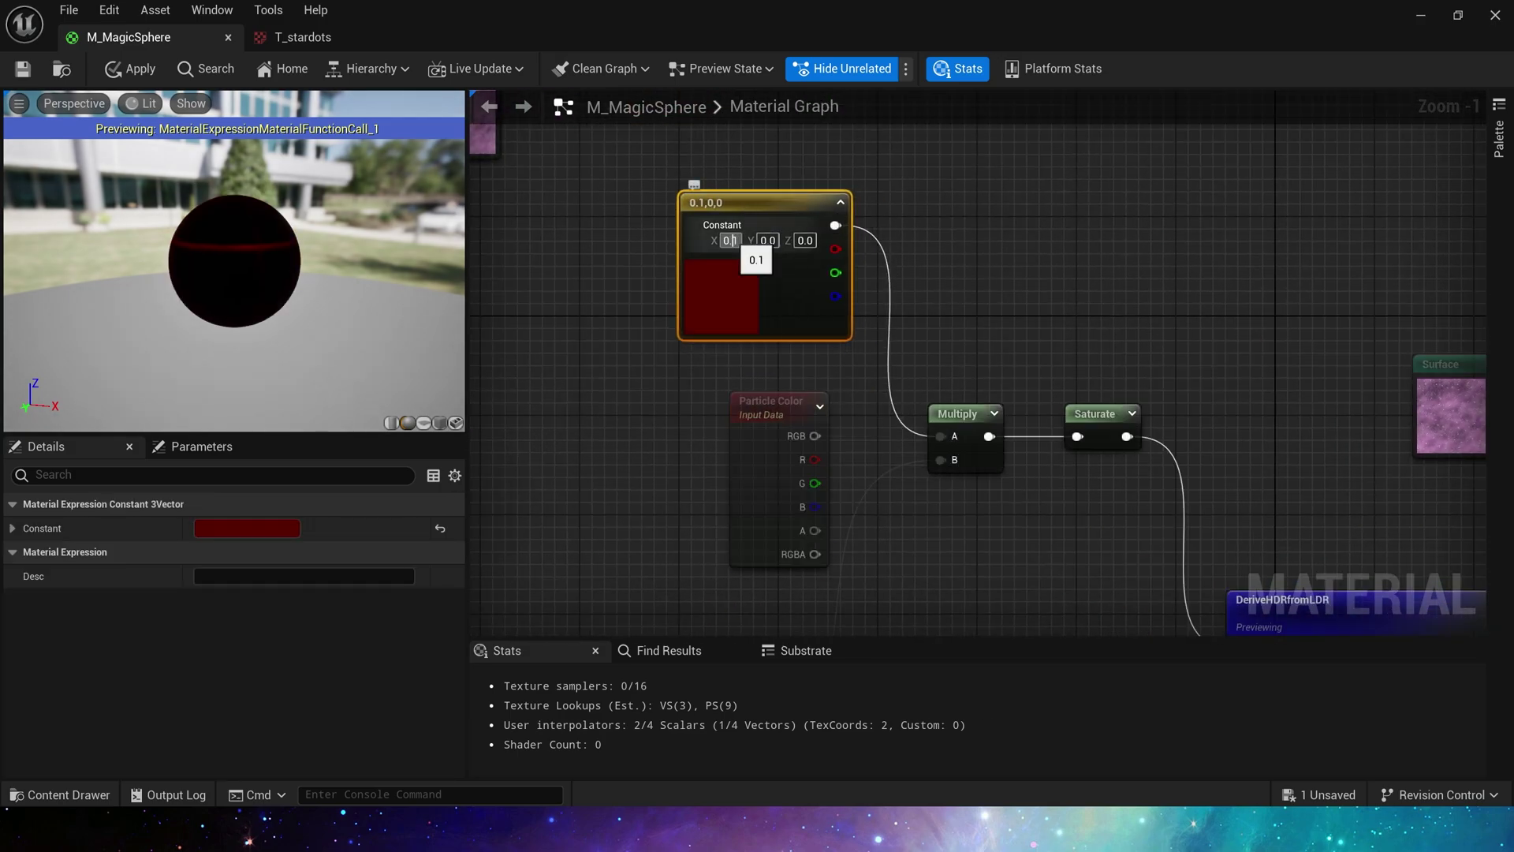
# - Examine the DeriveHDRfromLDR preview with the red constant on the sphere, and stop previewing the node
pyautogui.moveTo(995, 299); pyautogui.dragTo(714, 108, button='right')
pyautogui.scroll(3, 264, 237)
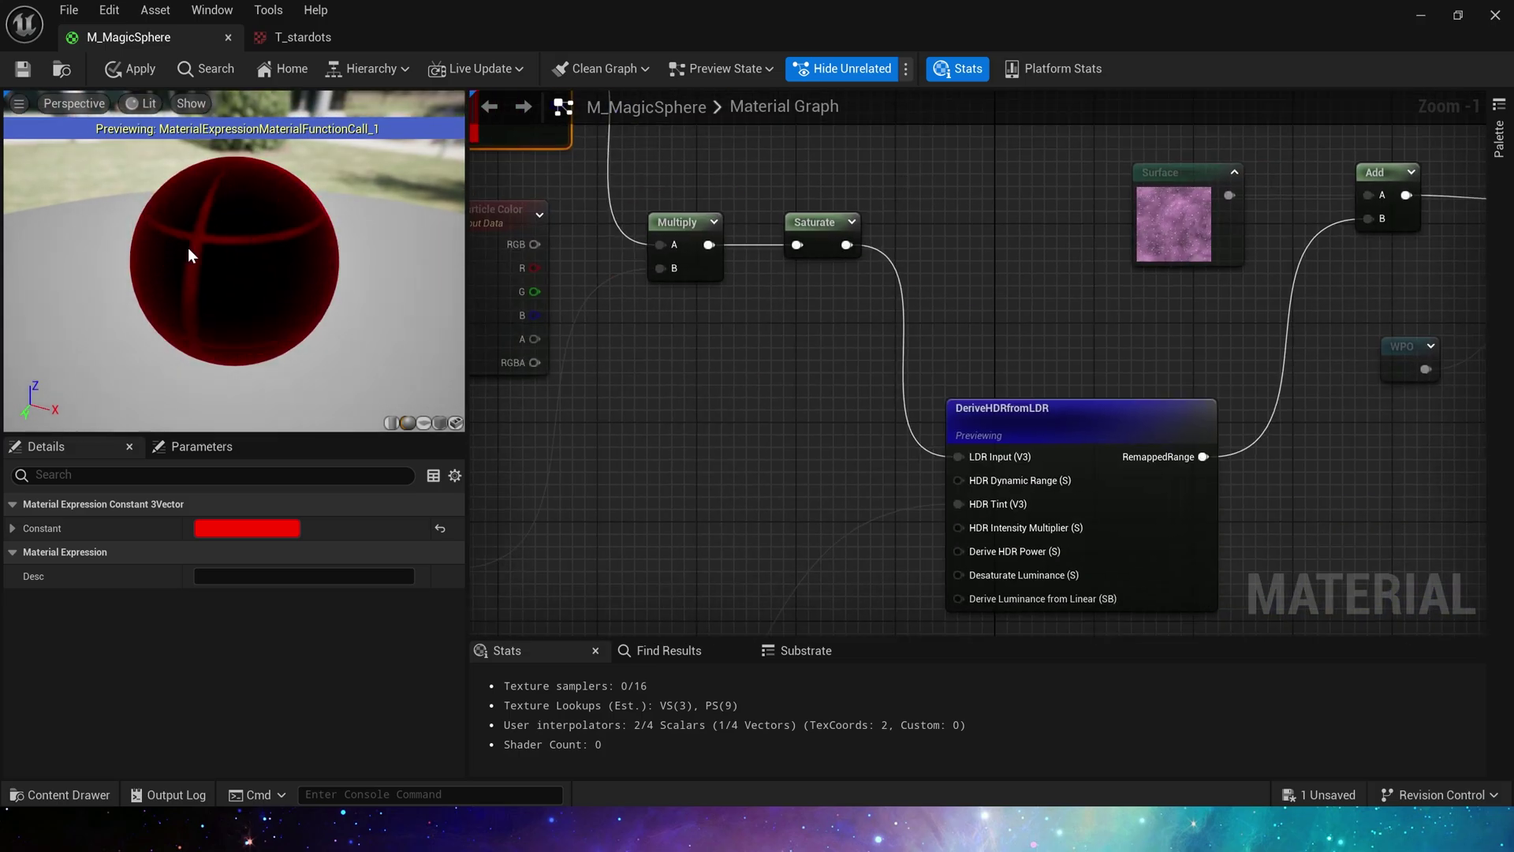
pyautogui.moveTo(188, 248); pyautogui.dragTo(177, 404)
pyautogui.moveTo(659, 314); pyautogui.dragTo(493, 287, button='right')
pyautogui.rightClick(940, 410)
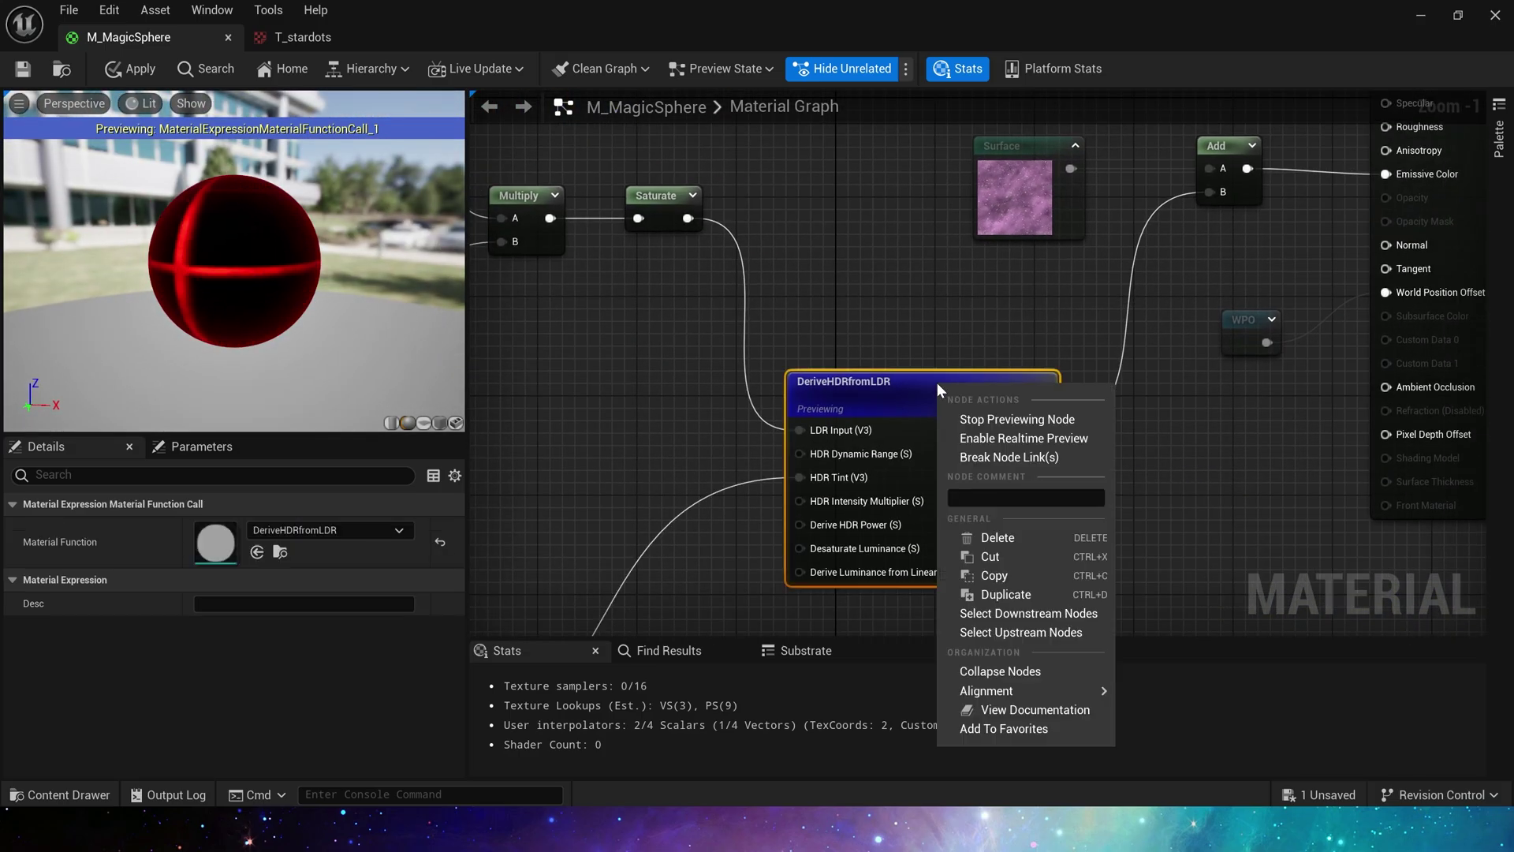
pyautogui.click(993, 427)
# - Connect the pink constant (1.0, 0.45, 0.9) to the grid glow branch's Multiply in place of the red constant and check the sphere preview
pyautogui.moveTo(588, 354); pyautogui.dragTo(1365, 548, button='right')
pyautogui.moveTo(688, 404); pyautogui.dragTo(783, 489, button='right')
pyautogui.scroll(-1, 783, 489)
pyautogui.moveTo(689, 487); pyautogui.dragTo(884, 528, button='right')
pyautogui.click(885, 528)
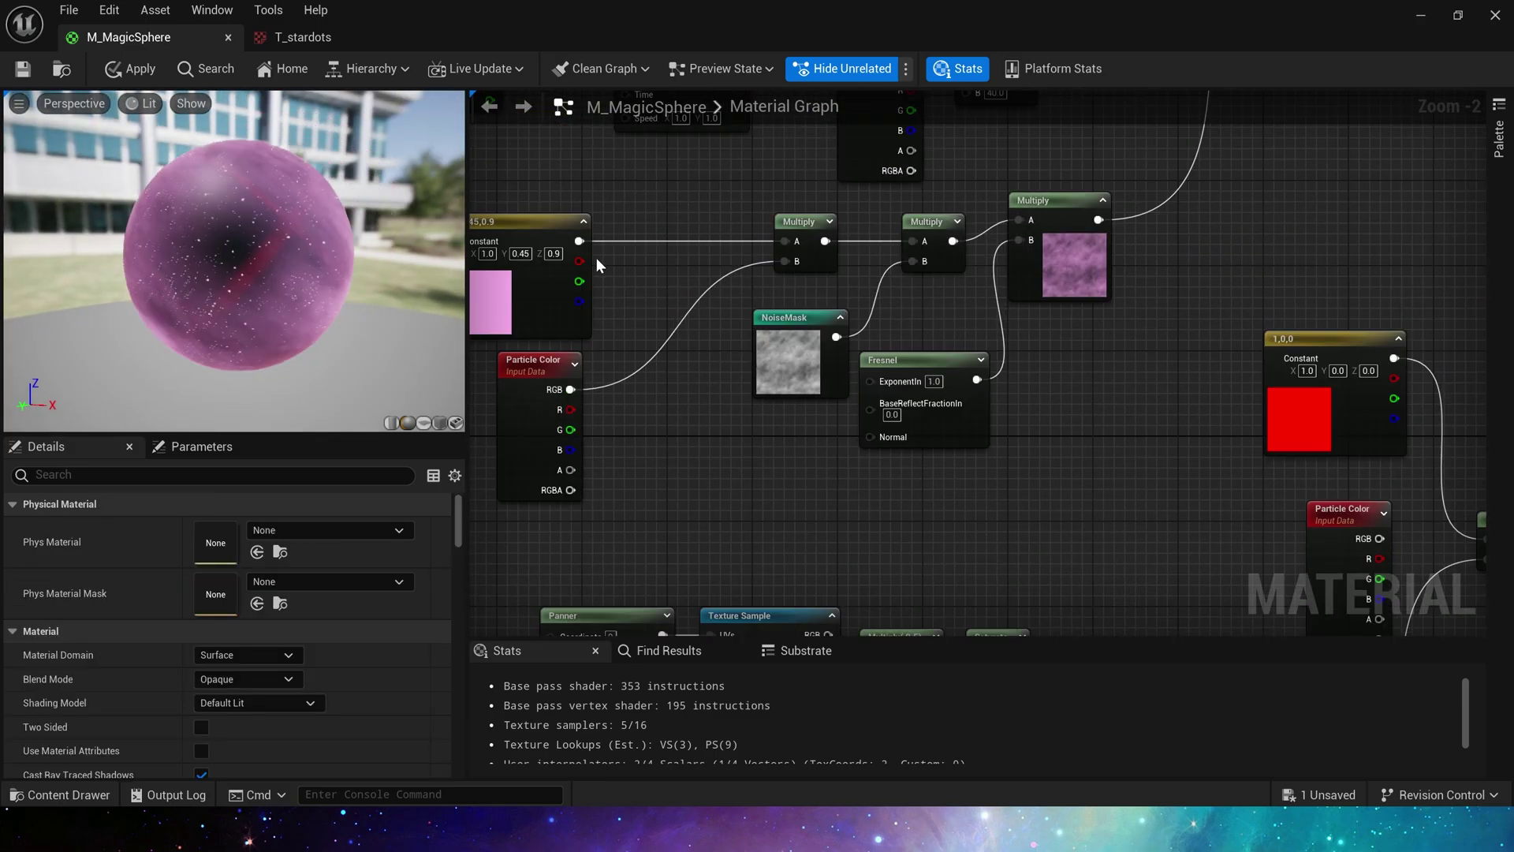
pyautogui.moveTo(582, 241); pyautogui.dragTo(1352, 539)
pyautogui.moveTo(1369, 446); pyautogui.dragTo(663, 187, button='right')
pyautogui.moveTo(365, 308); pyautogui.dragTo(260, 260)
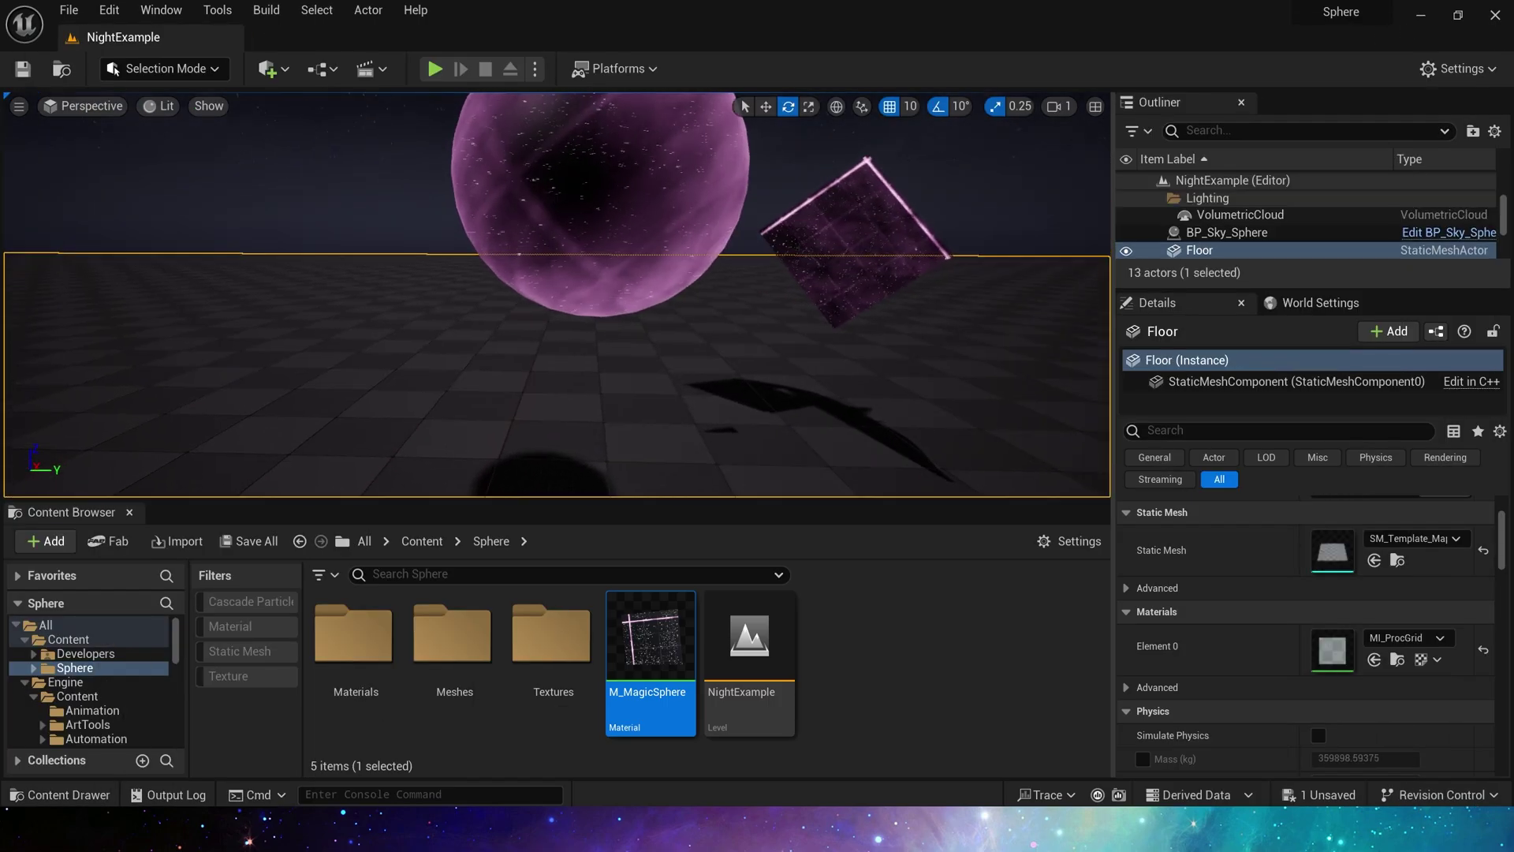
# - Select the sphere in the level, switch to the Move tool and view the pink grid material from another angle
pyautogui.moveTo(750, 318)
pyautogui.mouseDown(button='right')
pyautogui.moveTo(769, 260)
pyautogui.moveTo(750, 318)
pyautogui.mouseUp(button='right')
pyautogui.click(448, 320)
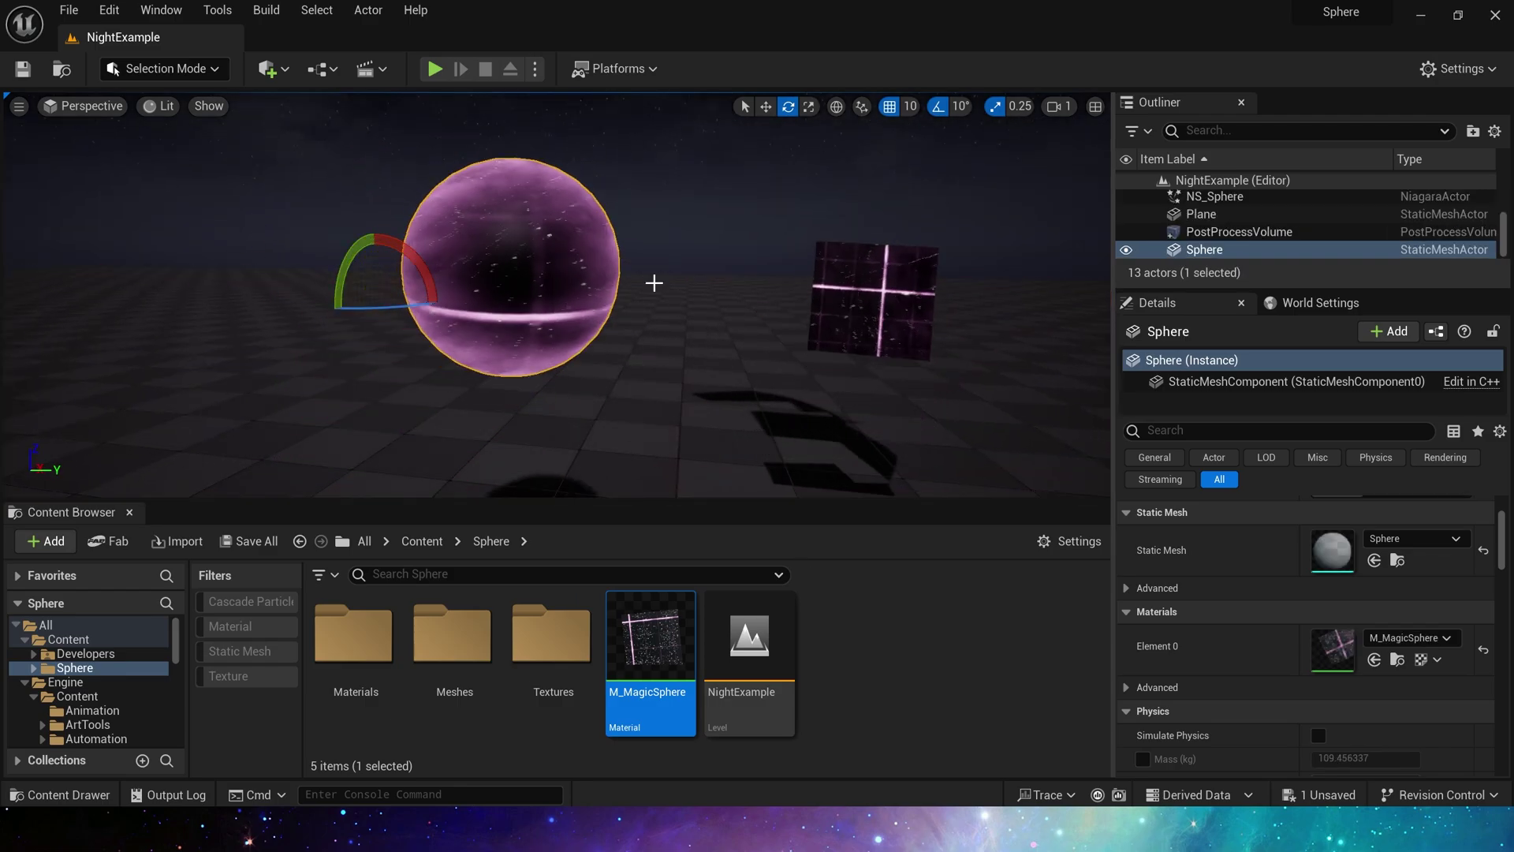
pyautogui.press('w')
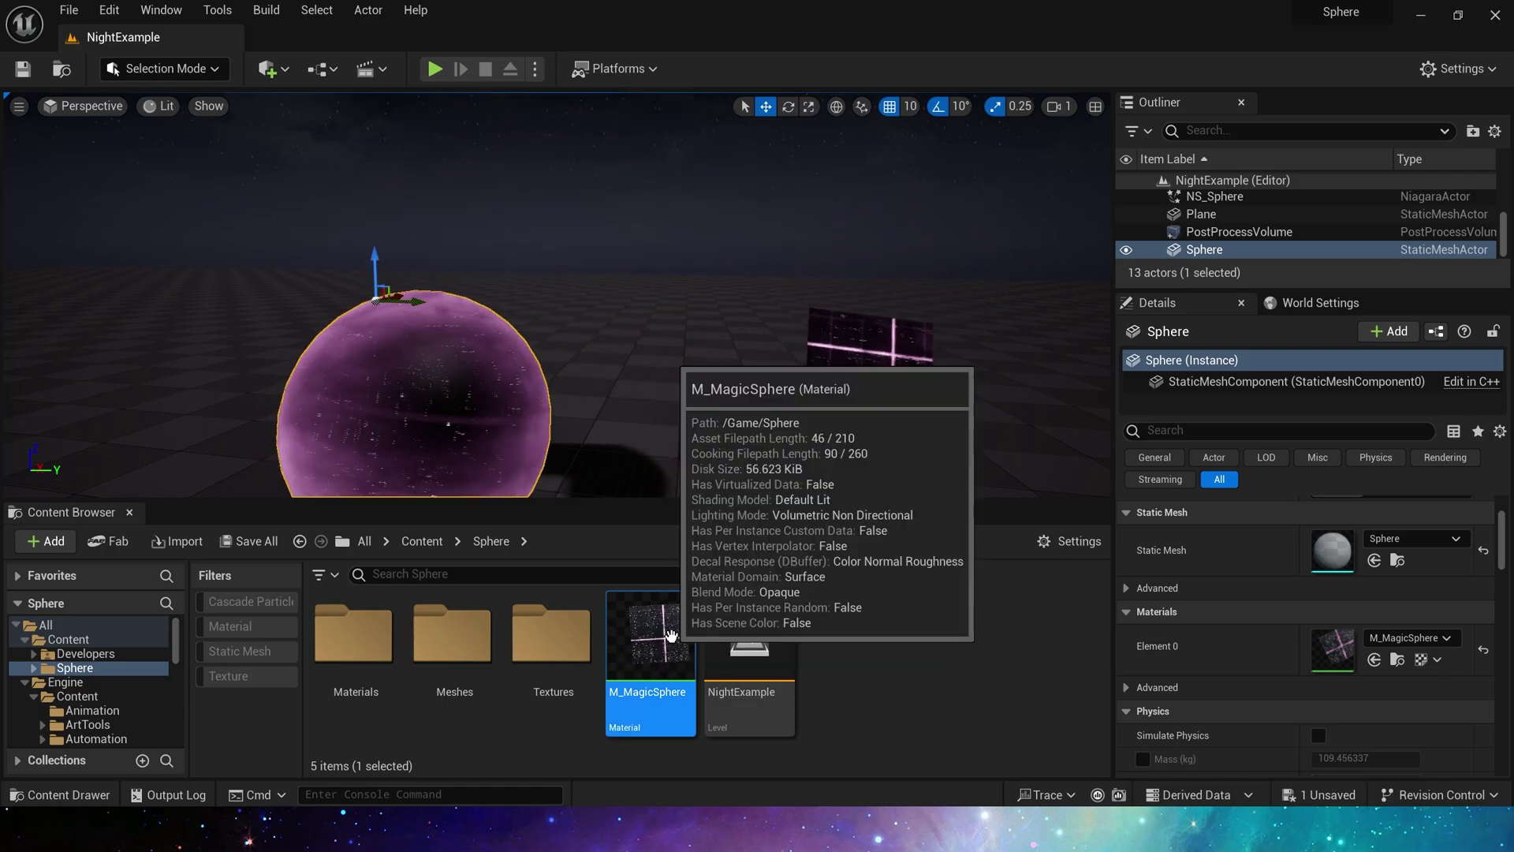
# - Replace the grid texture in M_MagicSphere's Texture Sample with VR_LaserPower_01, save the material and check it in the level
pyautogui.doubleClick(671, 635)
pyautogui.scroll(3, 821, 355)
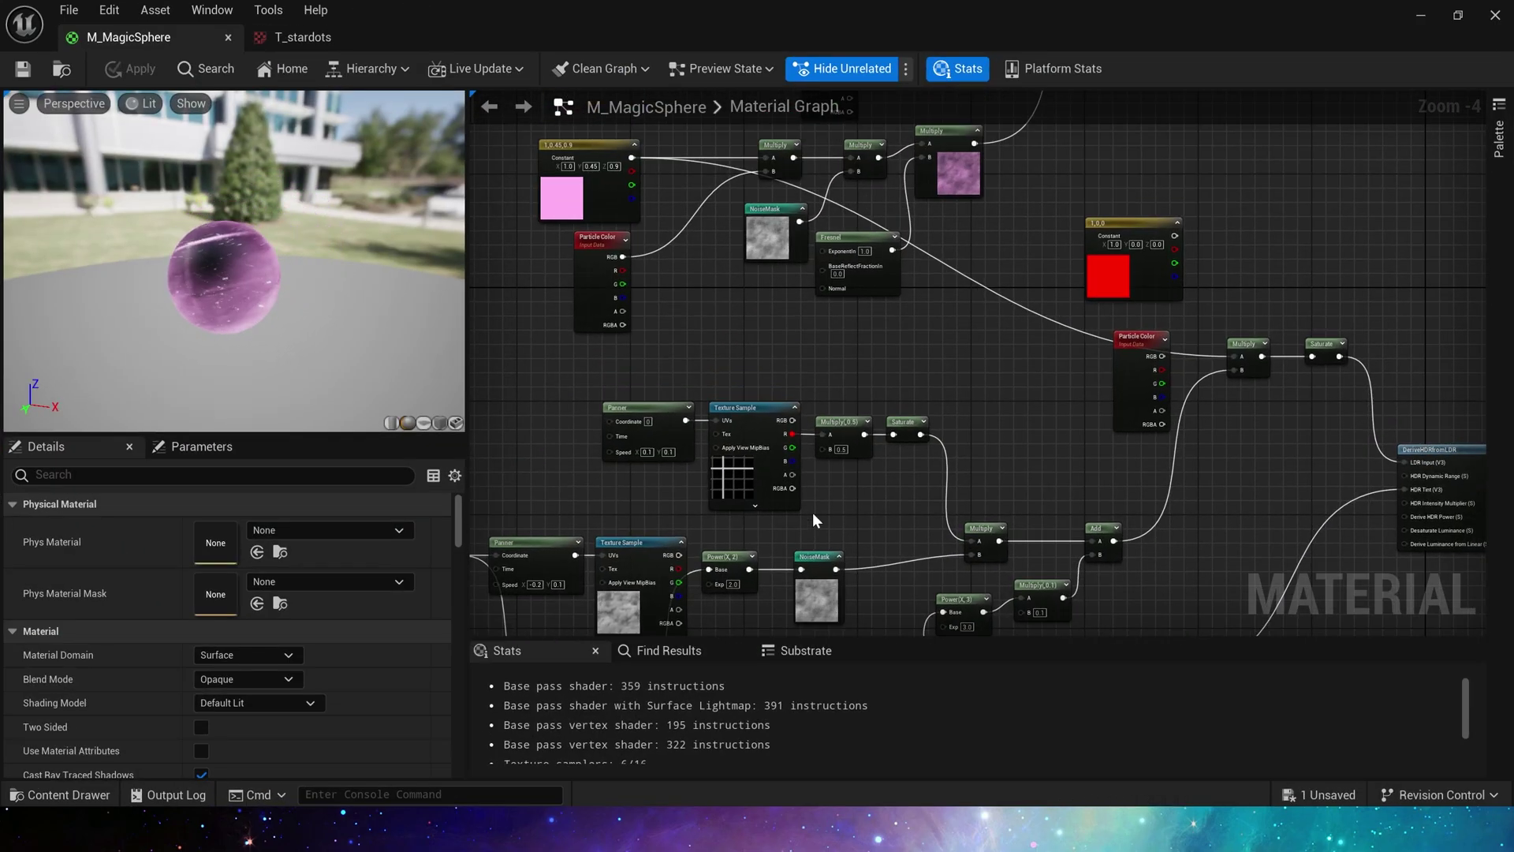
pyautogui.scroll(3, 813, 513)
pyautogui.click(885, 298)
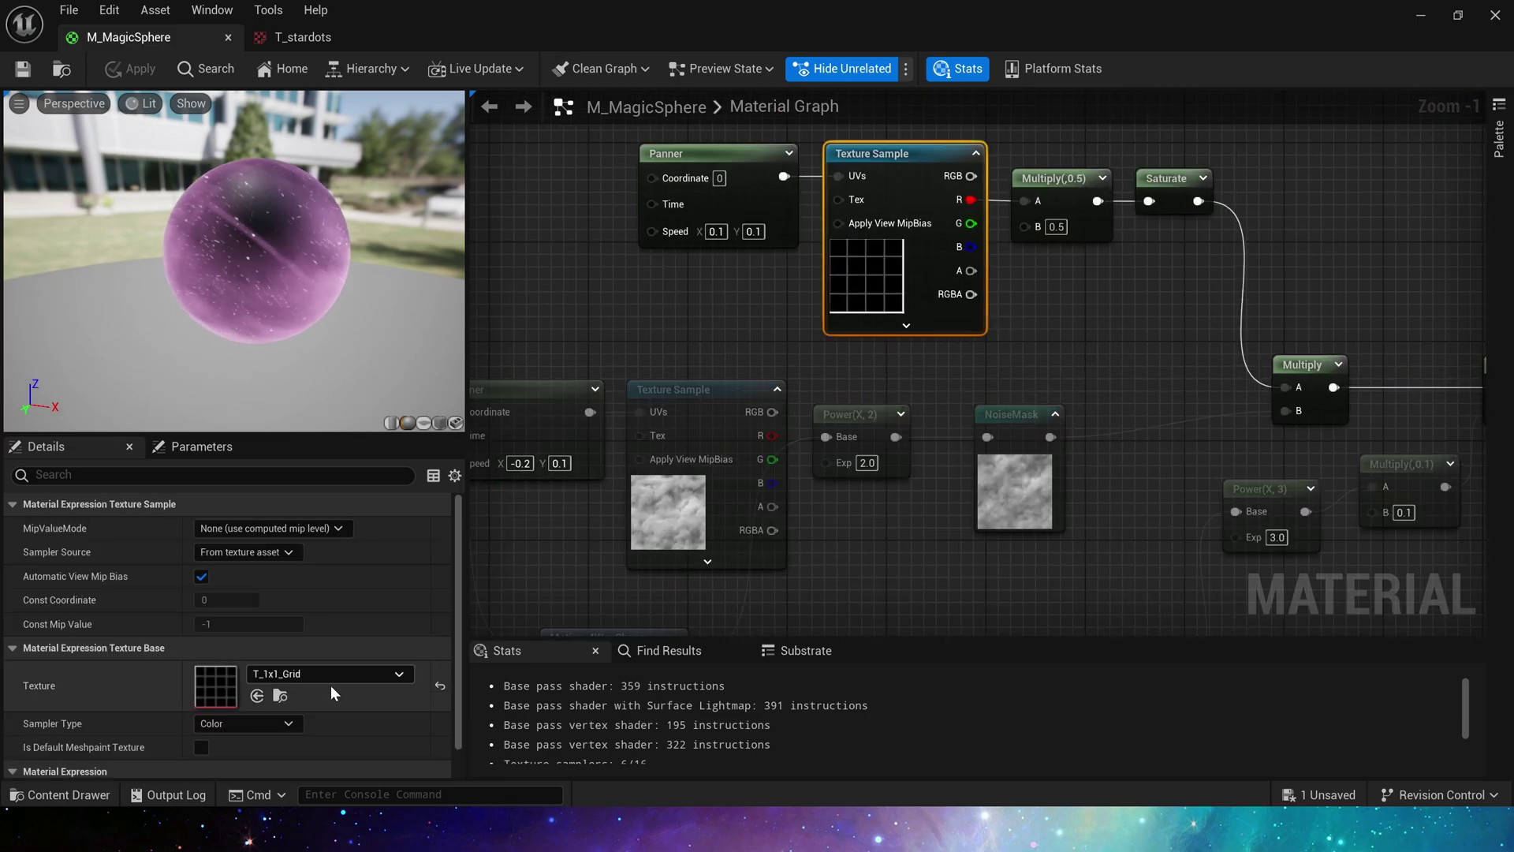
pyautogui.click(330, 677)
pyautogui.scroll(5, 407, 594)
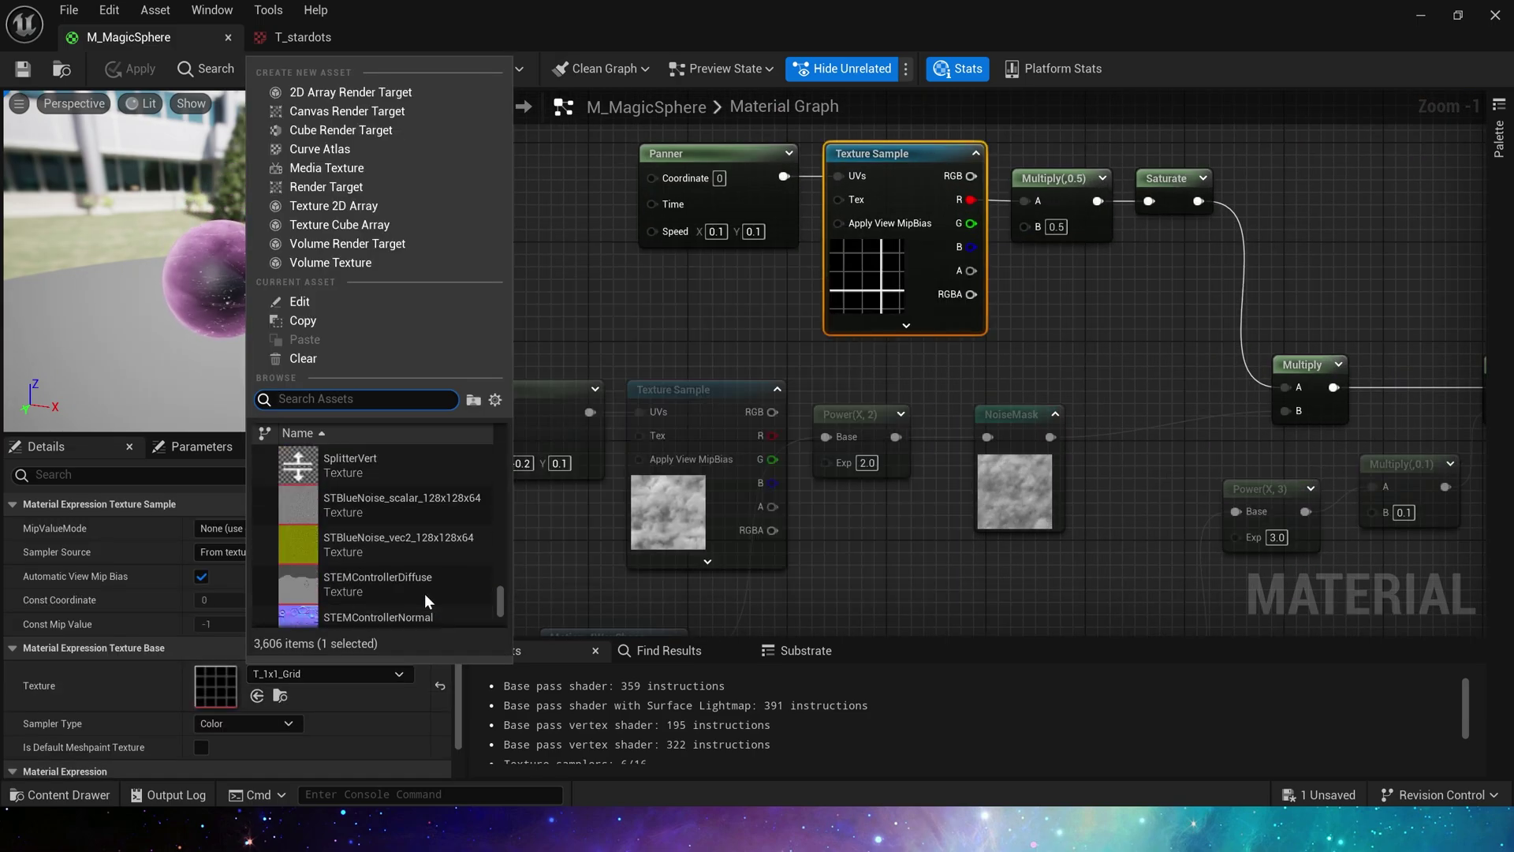
pyautogui.scroll(10, 425, 593)
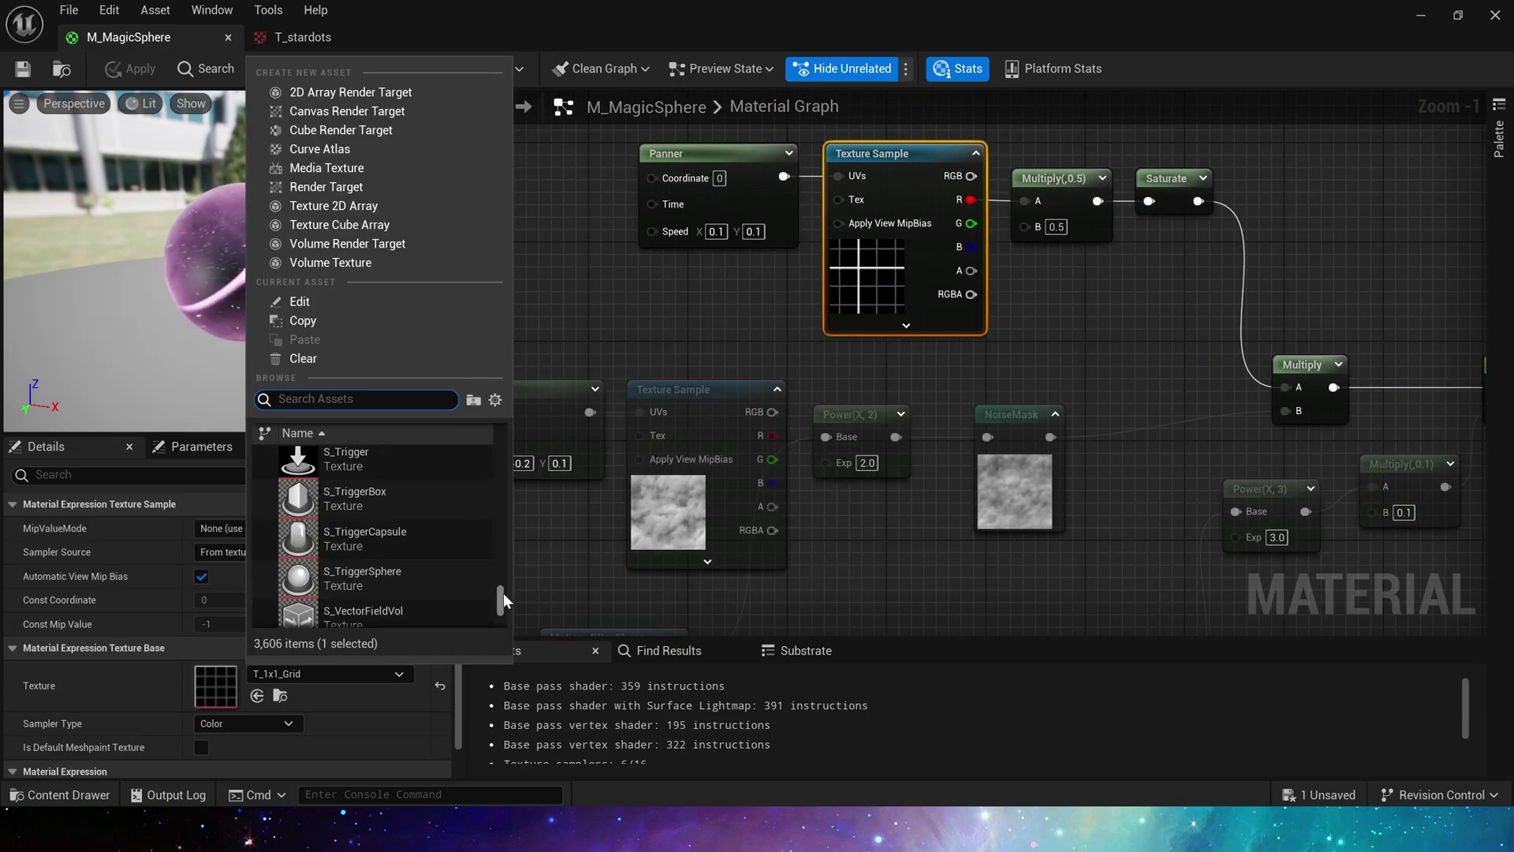
pyautogui.moveTo(503, 593); pyautogui.dragTo(498, 636)
pyautogui.scroll(8, 434, 549)
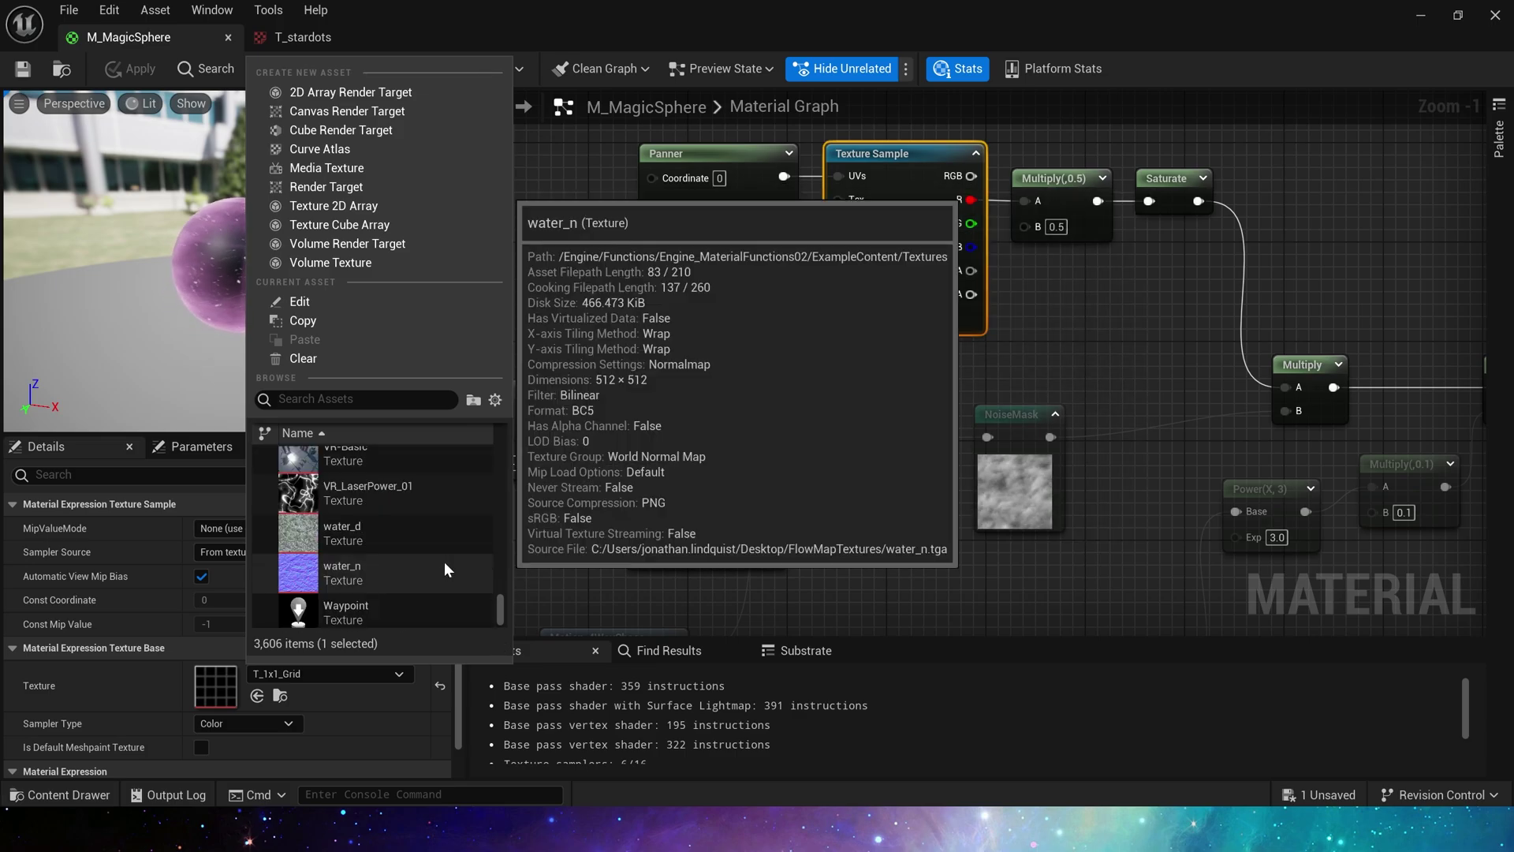
pyautogui.click(402, 496)
pyautogui.click(31, 67)
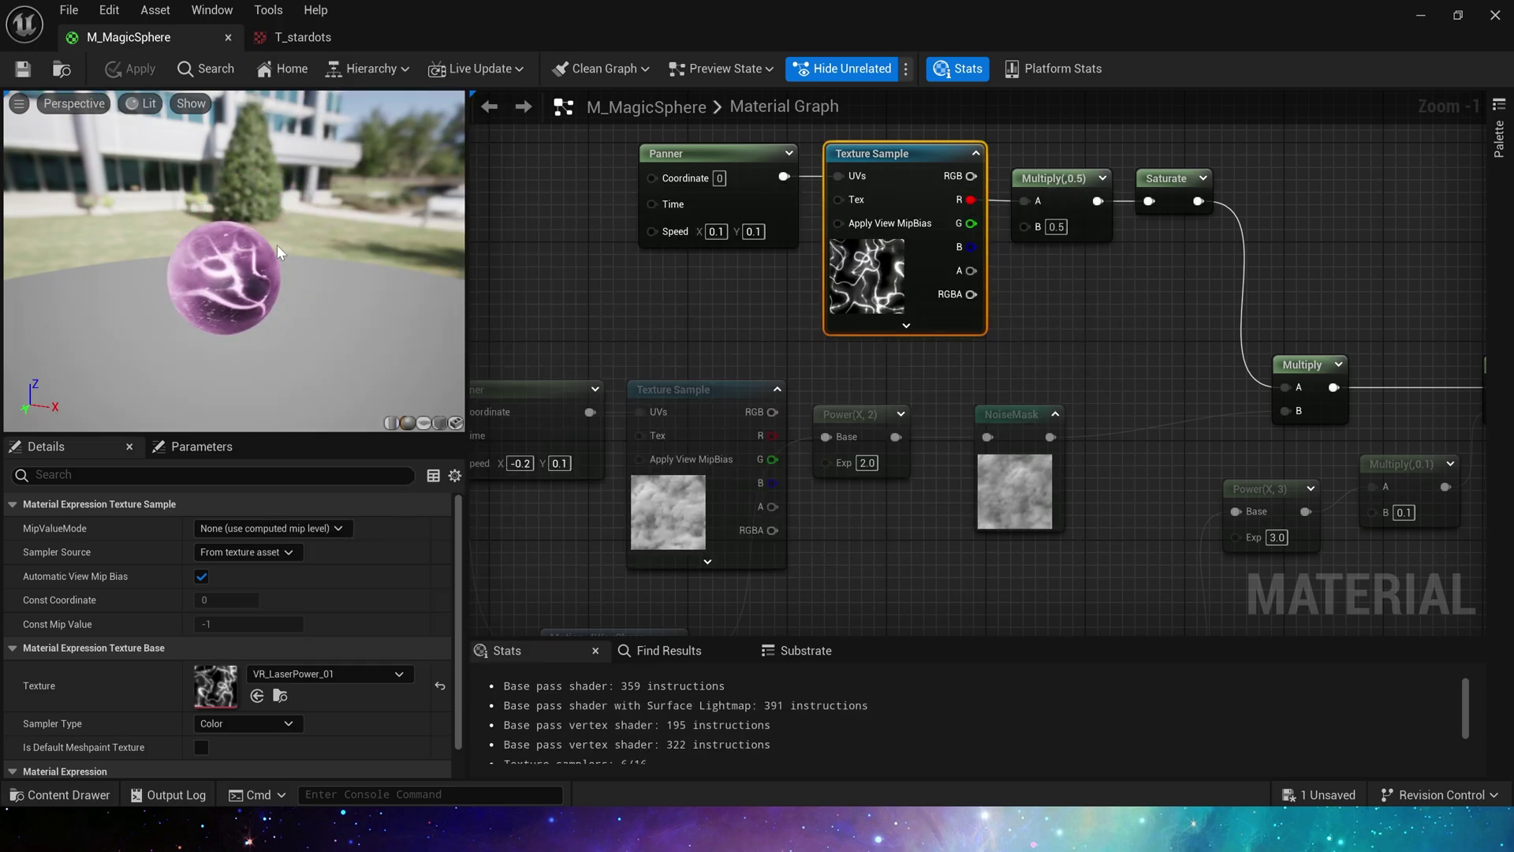
pyautogui.click(1428, 21)
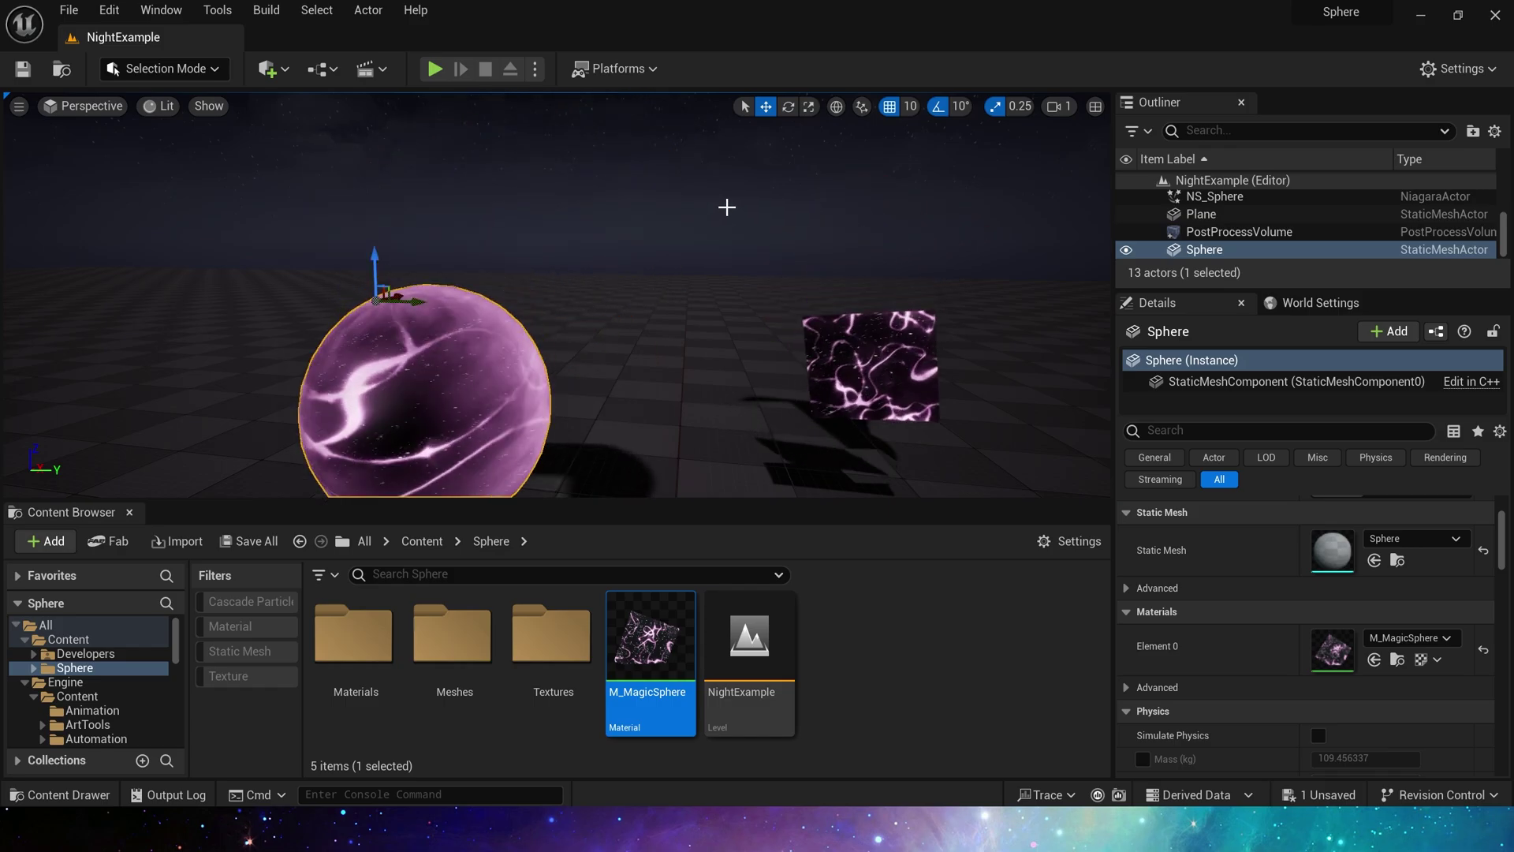
# - In M_MagicSphere, route a new TexCoord through the A input of an Add node into the laser texture Panner's Coordinate
pyautogui.doubleClick(657, 637)
pyautogui.moveTo(633, 301); pyautogui.dragTo(845, 324, button='right')
pyautogui.click(736, 225)
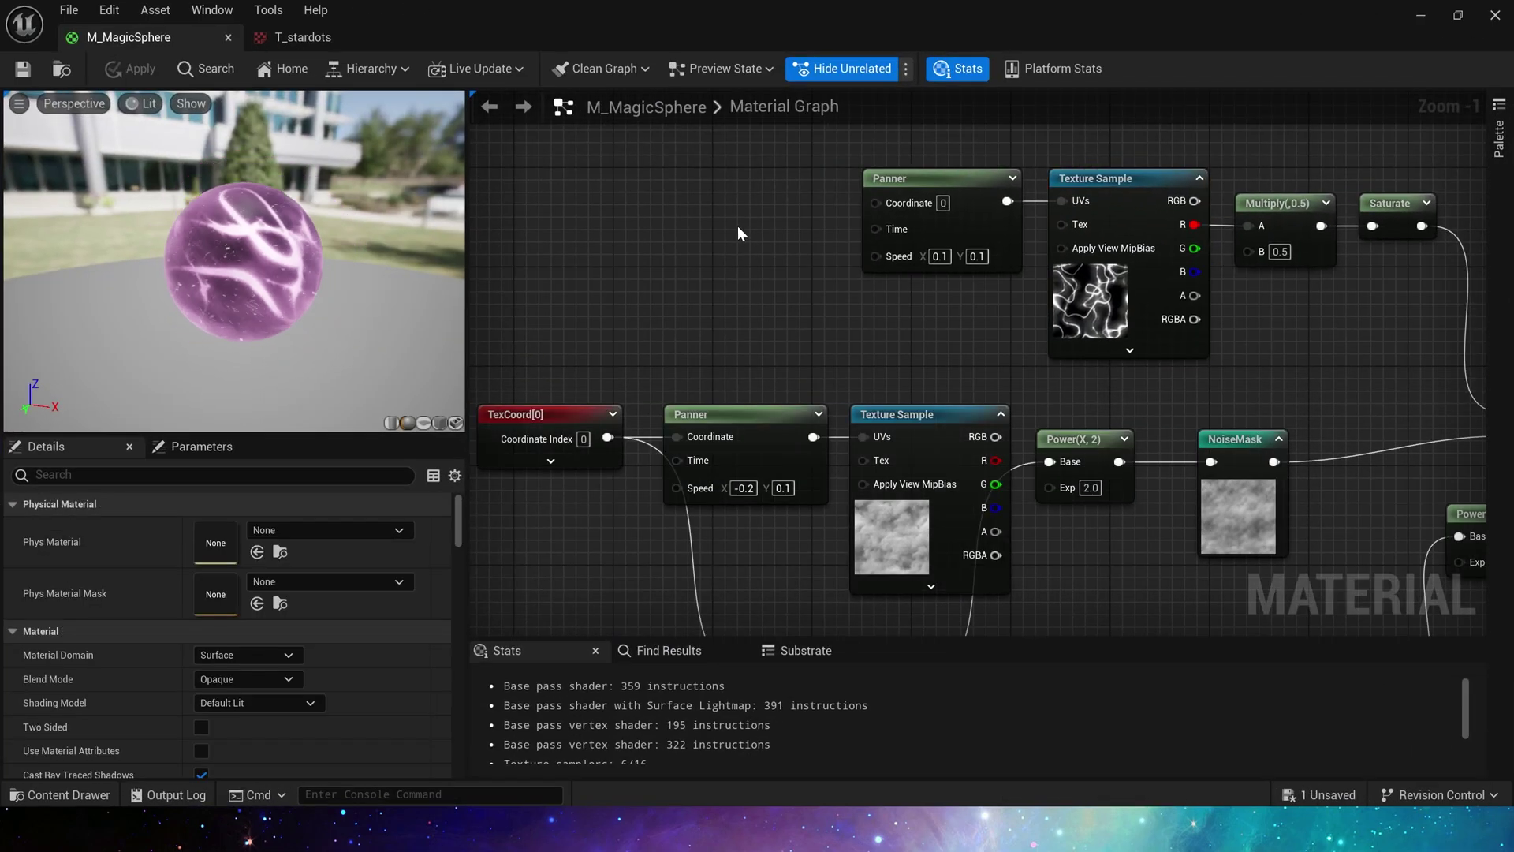
pyautogui.moveTo(736, 225); pyautogui.dragTo(769, 305, button='right')
pyautogui.press('u')
pyautogui.click(597, 194)
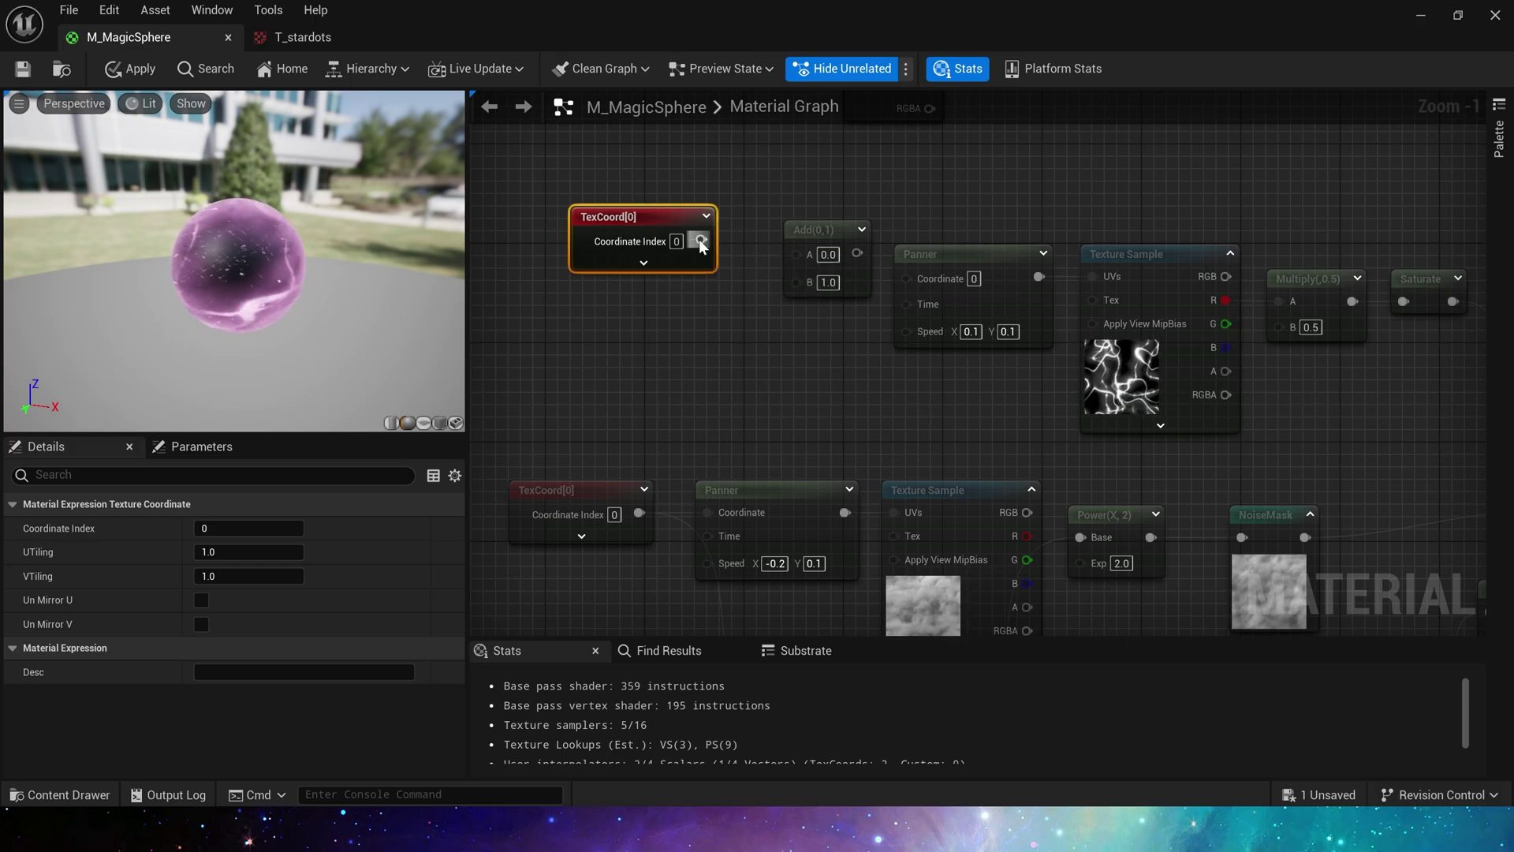
pyautogui.moveTo(700, 241); pyautogui.dragTo(797, 254)
pyautogui.moveTo(825, 230); pyautogui.dragTo(907, 279)
pyautogui.moveTo(795, 217); pyautogui.dragTo(774, 218)
pyautogui.click(708, 306)
# - Add a Texture Sample below the new TexCoord and assign it a water normal map texture
pyautogui.moveTo(957, 444); pyautogui.dragTo(988, 418, button='right')
pyautogui.press('t')
pyautogui.click(574, 282)
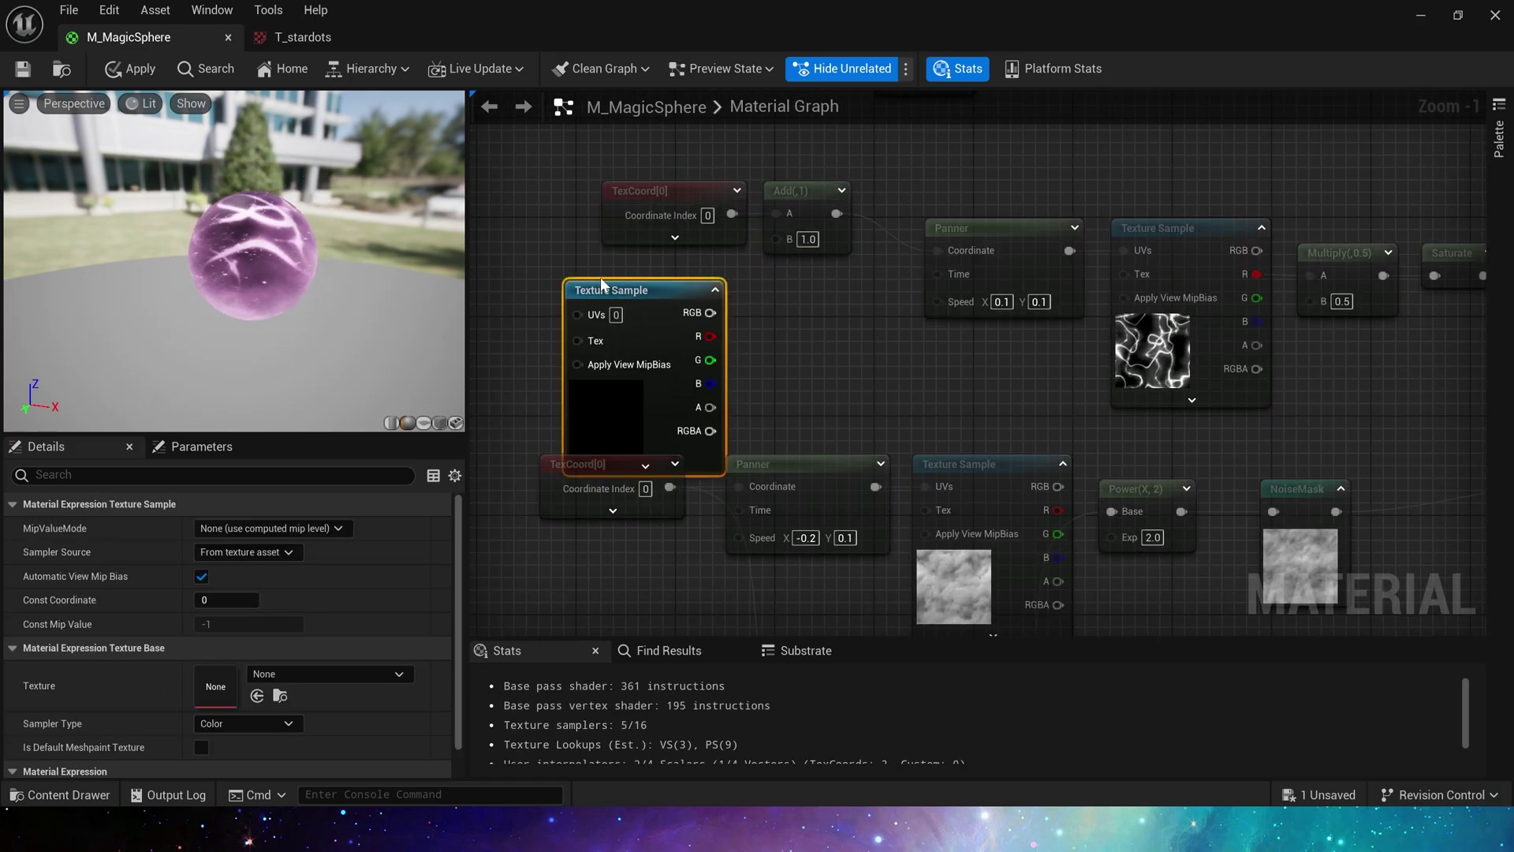
pyautogui.moveTo(601, 286); pyautogui.dragTo(565, 273)
pyautogui.click(330, 674)
pyautogui.write('water')
pyautogui.click(370, 544)
# - Mask the water texture's RGB output to its R and G channels and connect the result to the Add node's B input
pyautogui.click(736, 305)
pyautogui.moveTo(673, 300); pyautogui.dragTo(733, 300)
pyautogui.write('mask')
pyautogui.press('Return')
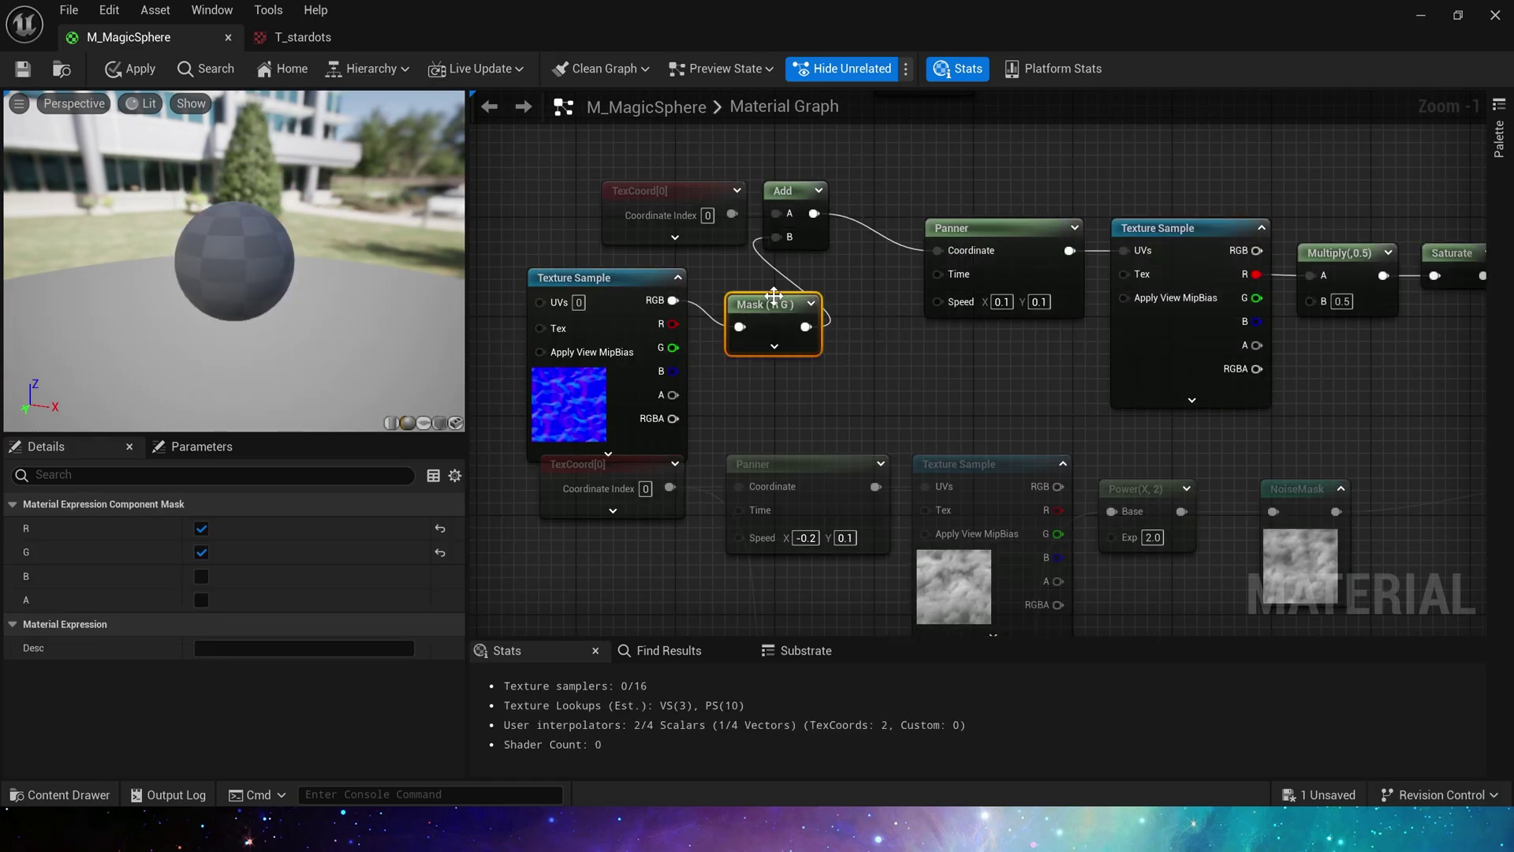
# - Drive the water texture's UVs with a Panner at speed X -0.1, Y -0.1, save the material and view it in the level
pyautogui.moveTo(570, 279); pyautogui.dragTo(474, 266)
pyautogui.click(23, 69)
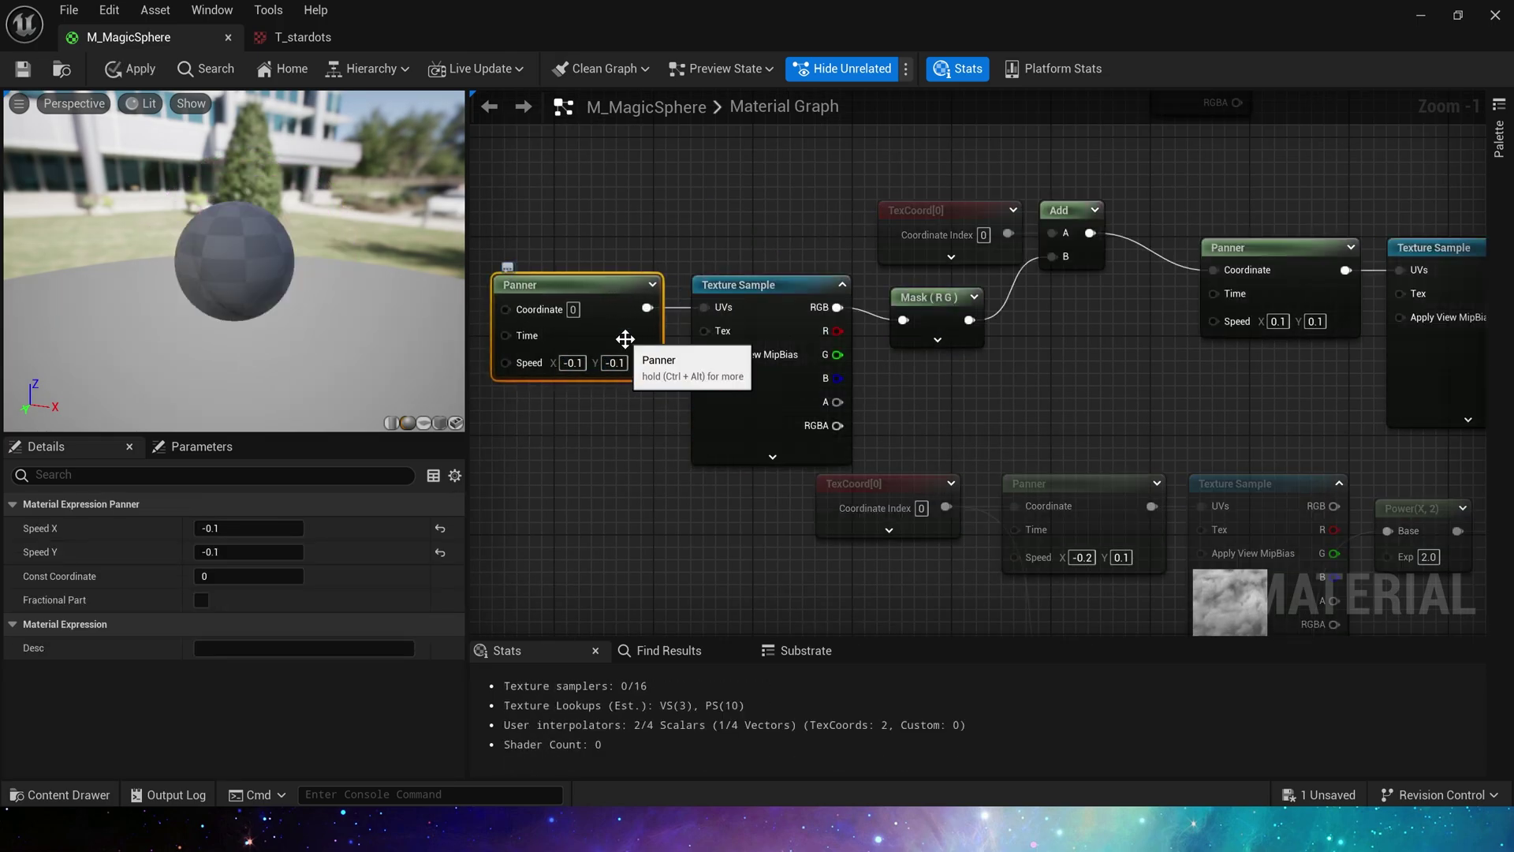
pyautogui.click(23, 69)
pyautogui.click(1422, 18)
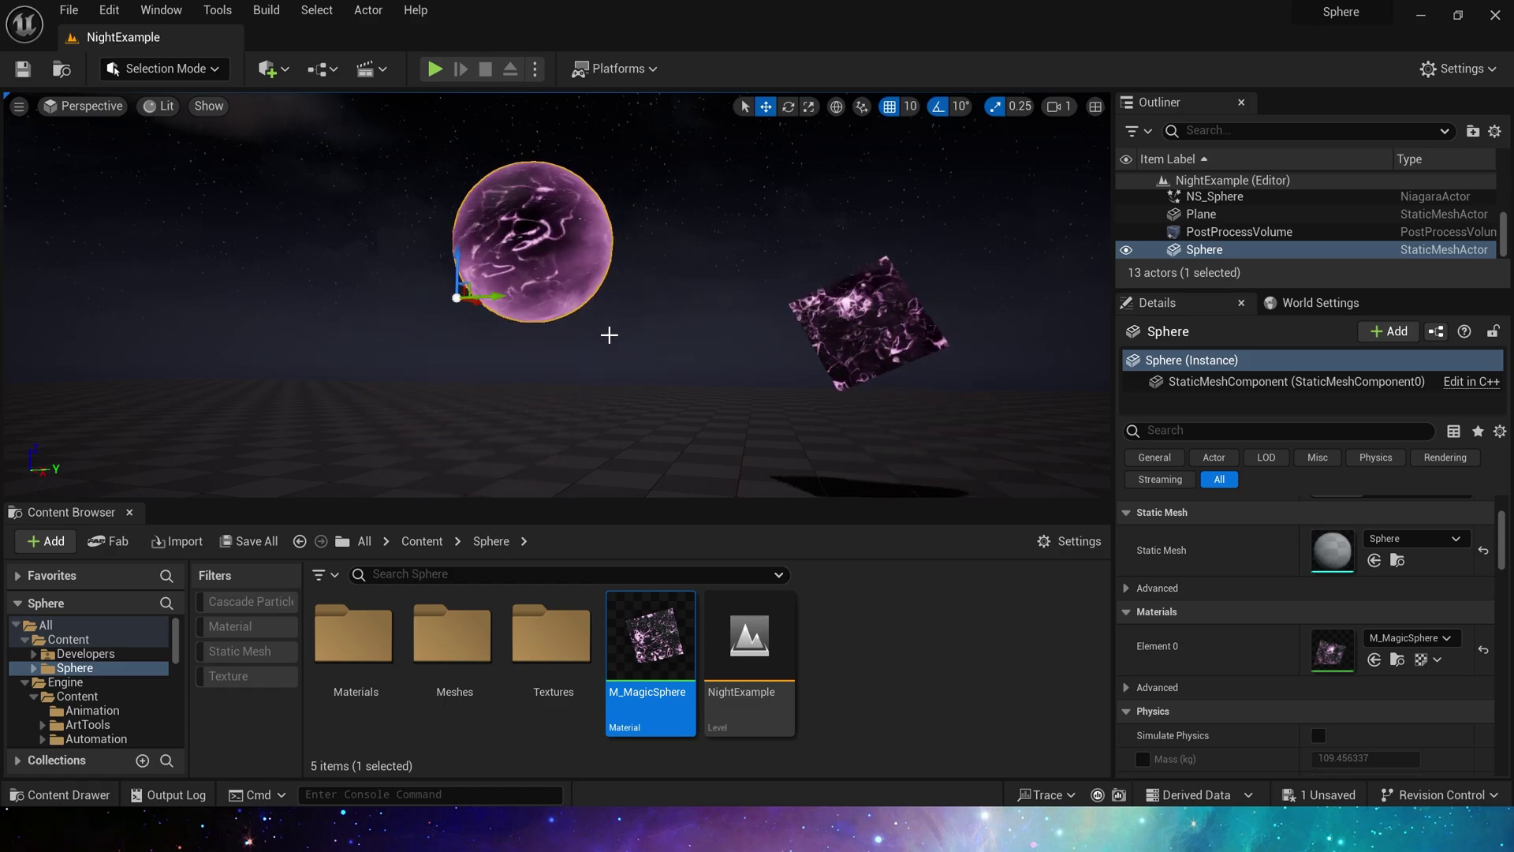
pyautogui.click(736, 284)
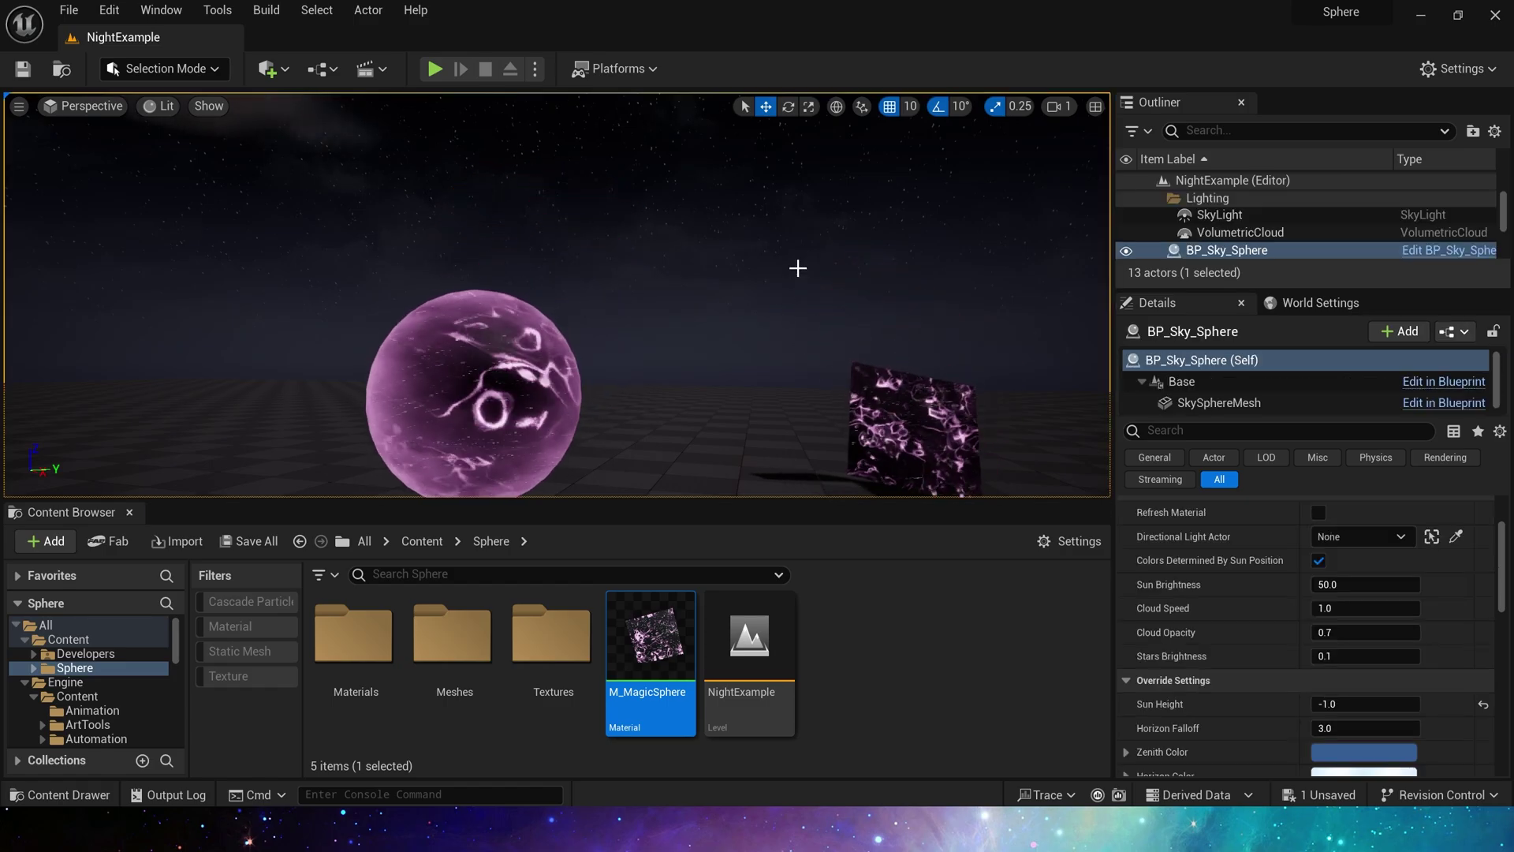